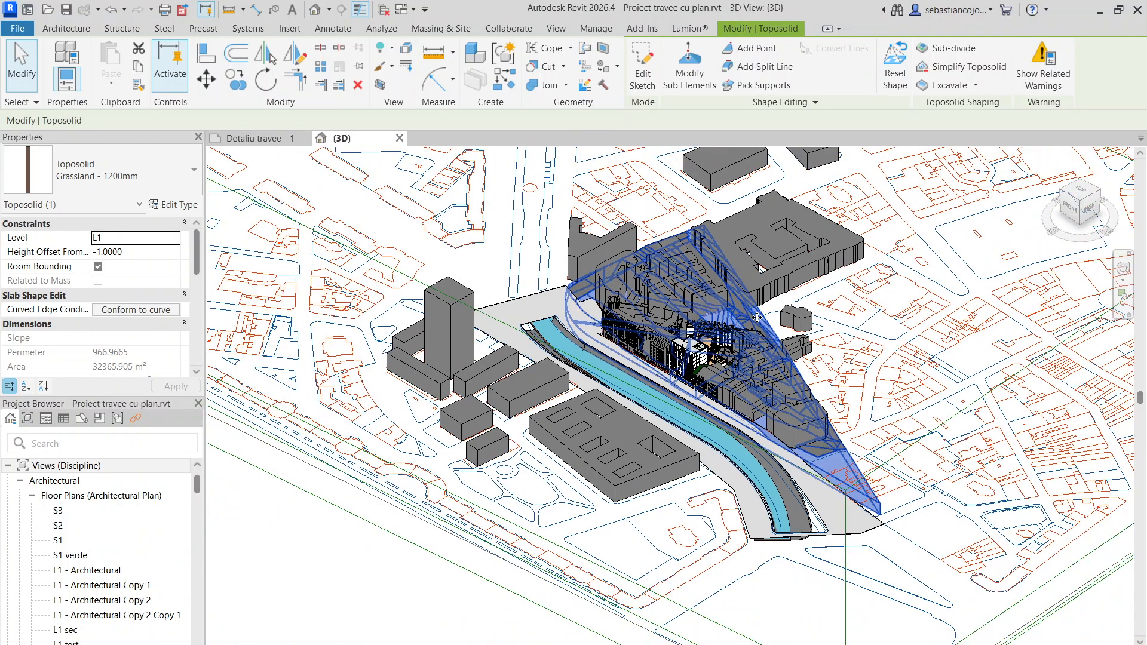
# - Copy the Grassland - 1200mm toposolid about 143 m sideways, clear of the city block that stands on it
pyautogui.click(237, 76)
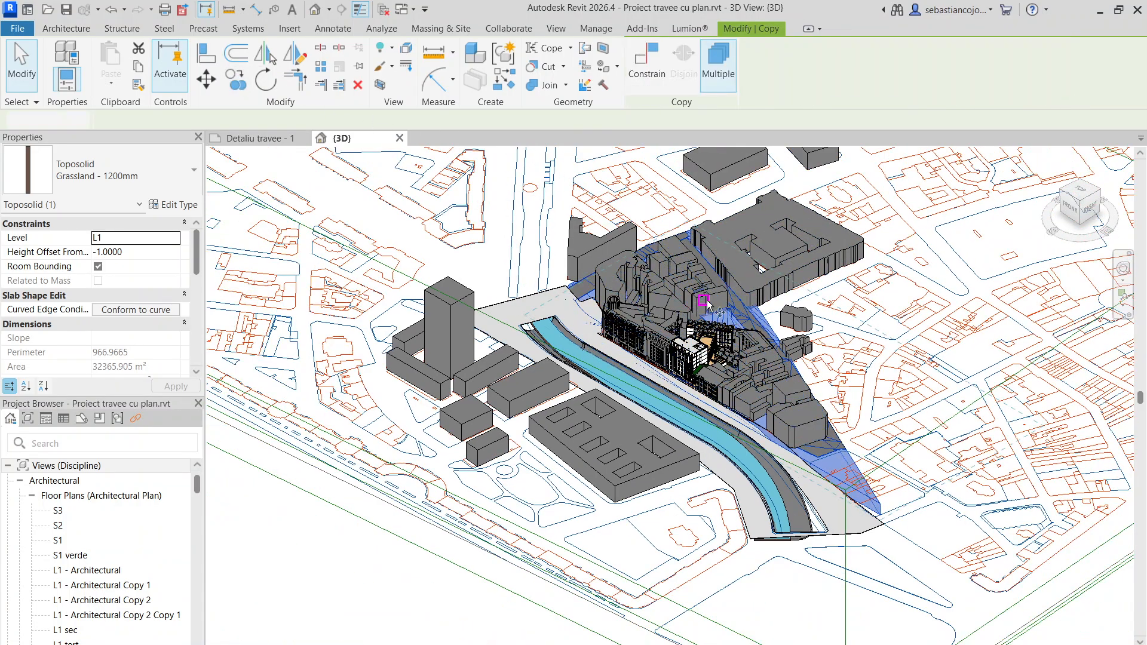
pyautogui.click(745, 306)
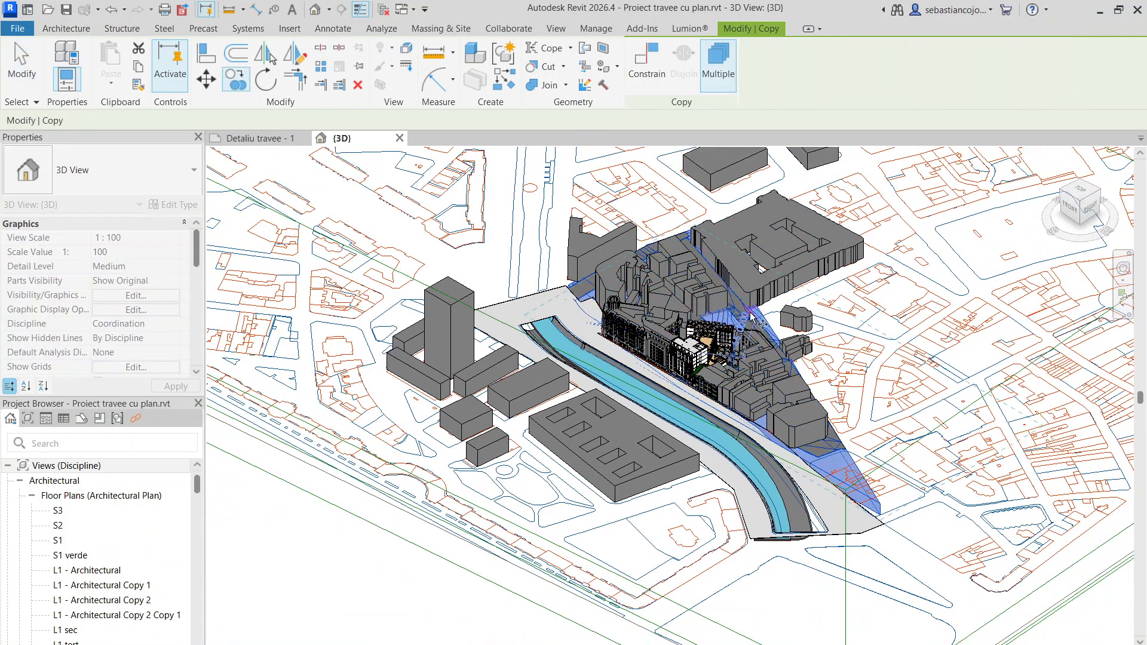
pyautogui.click(908, 345)
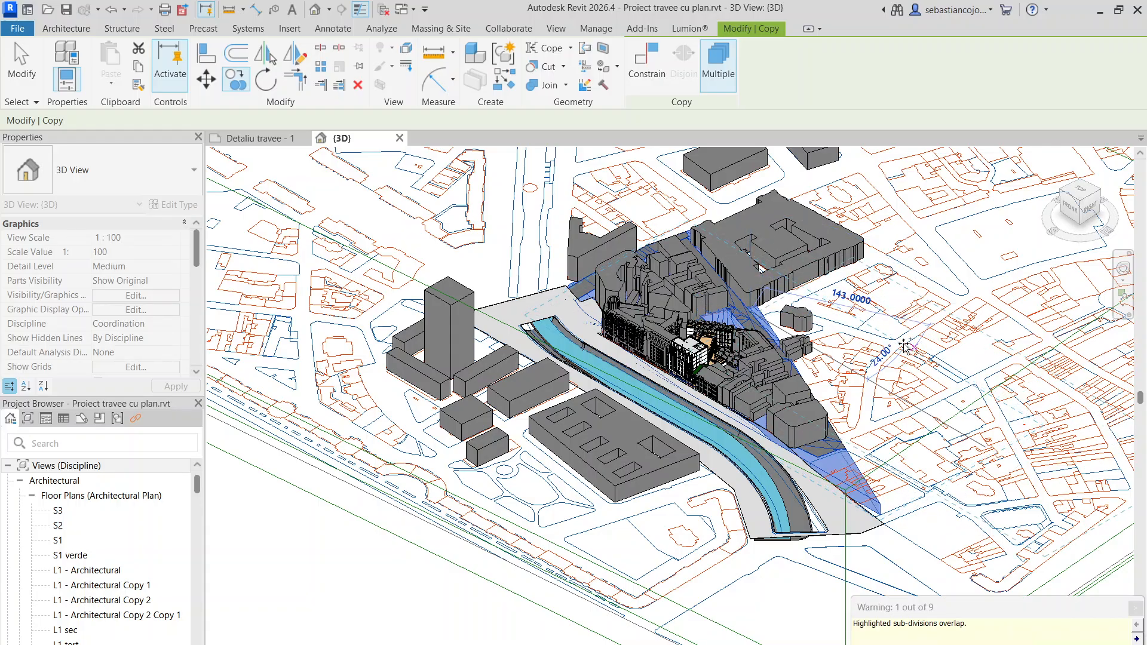
pyautogui.scroll(4, 888, 323)
pyautogui.scroll(-4, 727, 356)
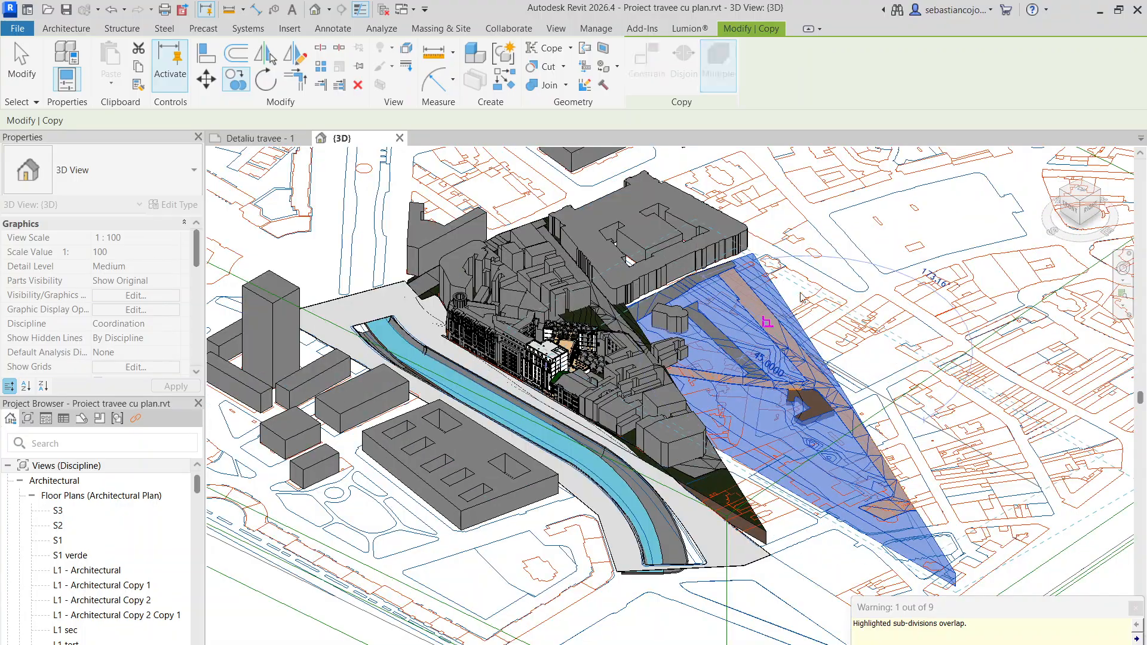
pyautogui.press('Escape')
pyautogui.press('Escape')
# - Move the copied grassland toposolid farther away from the city block and the small neighbouring buildings, onto the open map area
pyautogui.scroll(4, 771, 310)
pyautogui.click(791, 293)
pyautogui.scroll(-4, 791, 293)
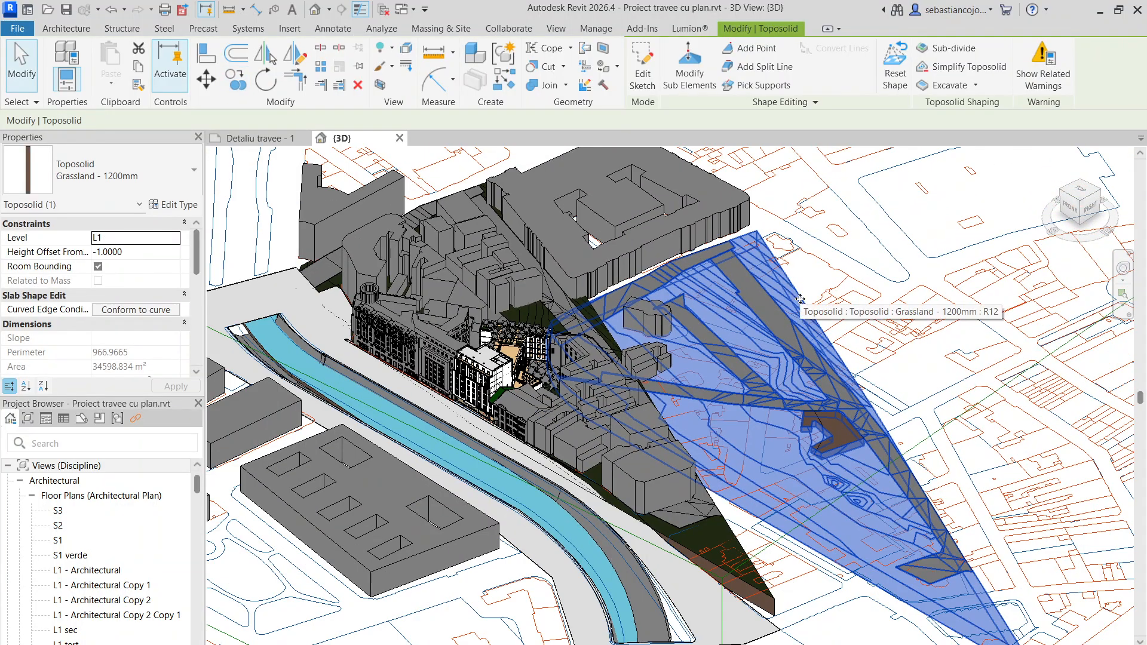
pyautogui.scroll(2, 877, 285)
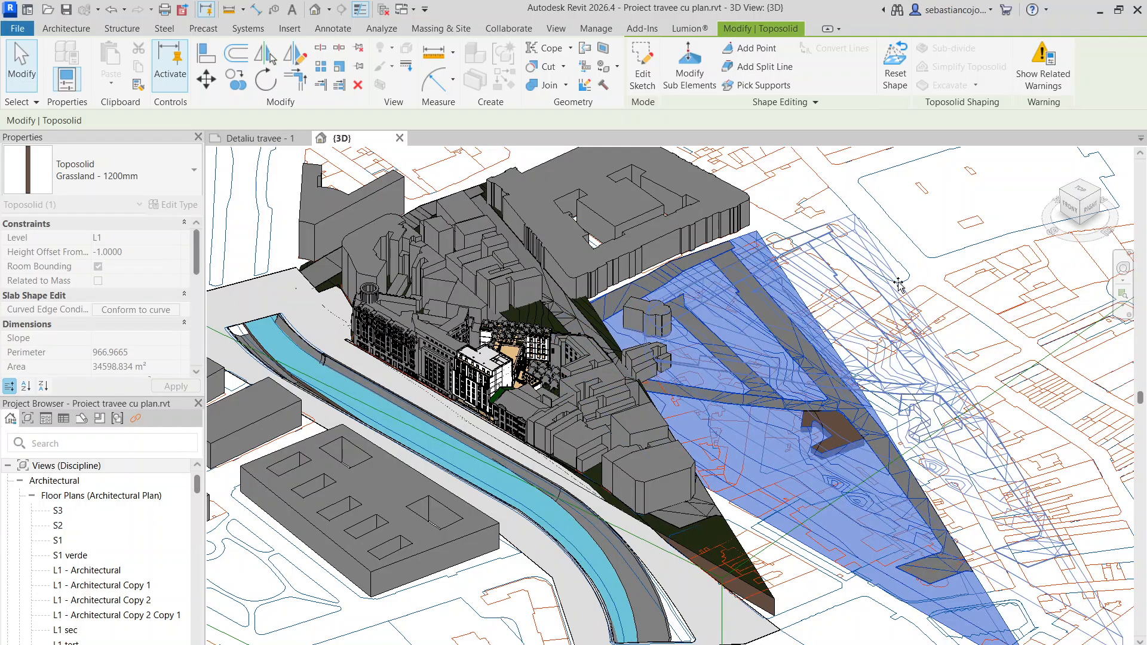
pyautogui.click(766, 369)
pyautogui.press('Escape')
pyautogui.scroll(1, 783, 448)
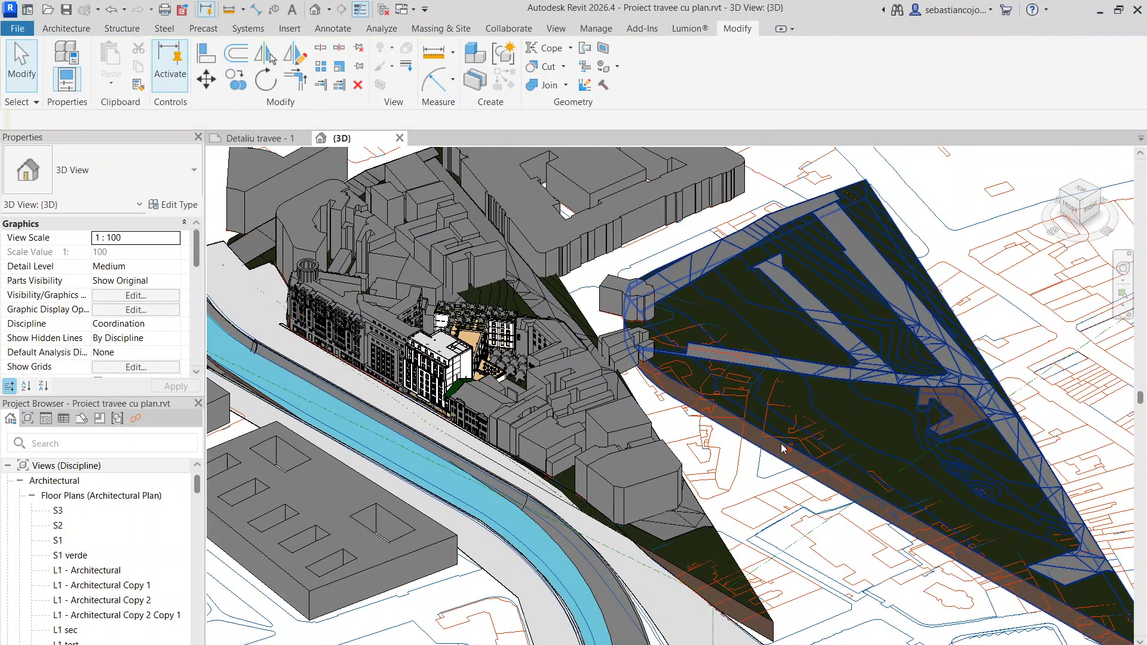
pyautogui.click(753, 430)
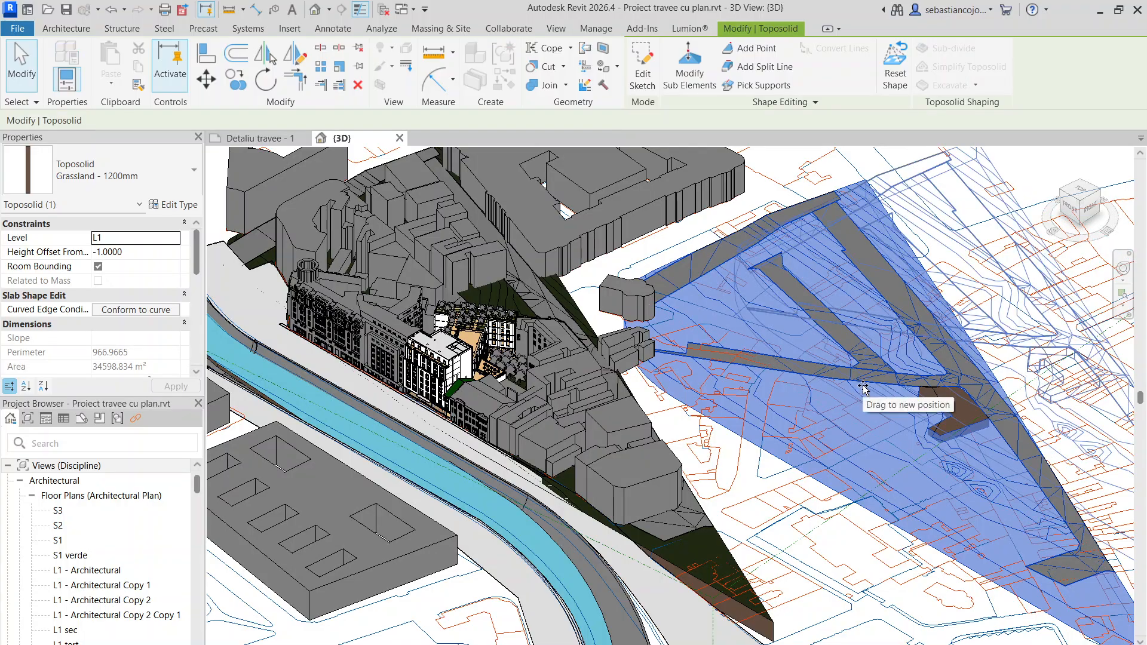
pyautogui.scroll(-3, 935, 326)
pyautogui.press('Escape')
pyautogui.scroll(5, 935, 325)
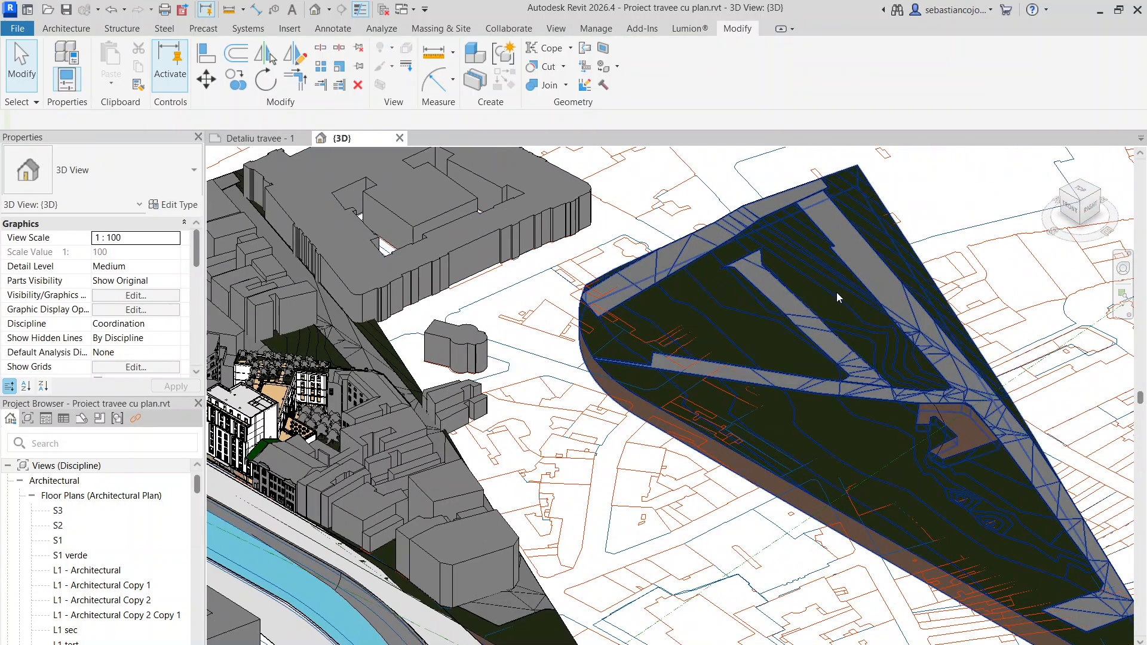
# - Examine the copied toposolid's road sub-divisions, contour lines and brown building footprint, and compare them with the main building's street front
pyautogui.moveTo(825, 289); pyautogui.dragTo(656, 257, button='middle')
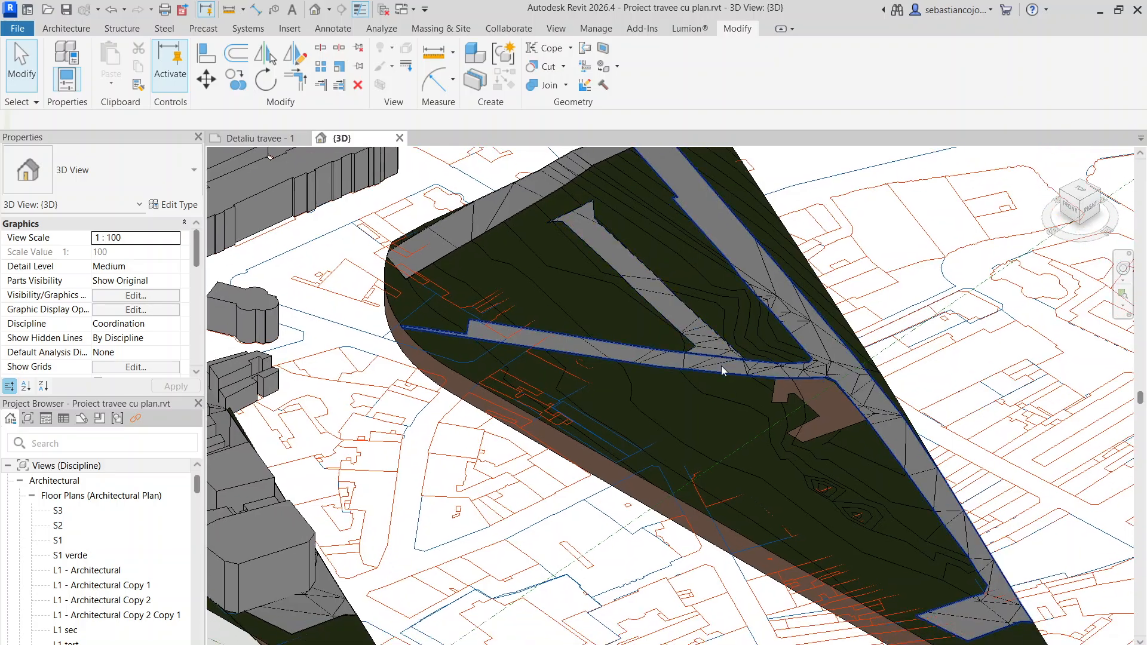
pyautogui.scroll(4, 757, 432)
pyautogui.scroll(-3, 741, 440)
pyautogui.scroll(-1, 741, 439)
pyautogui.scroll(2, 604, 262)
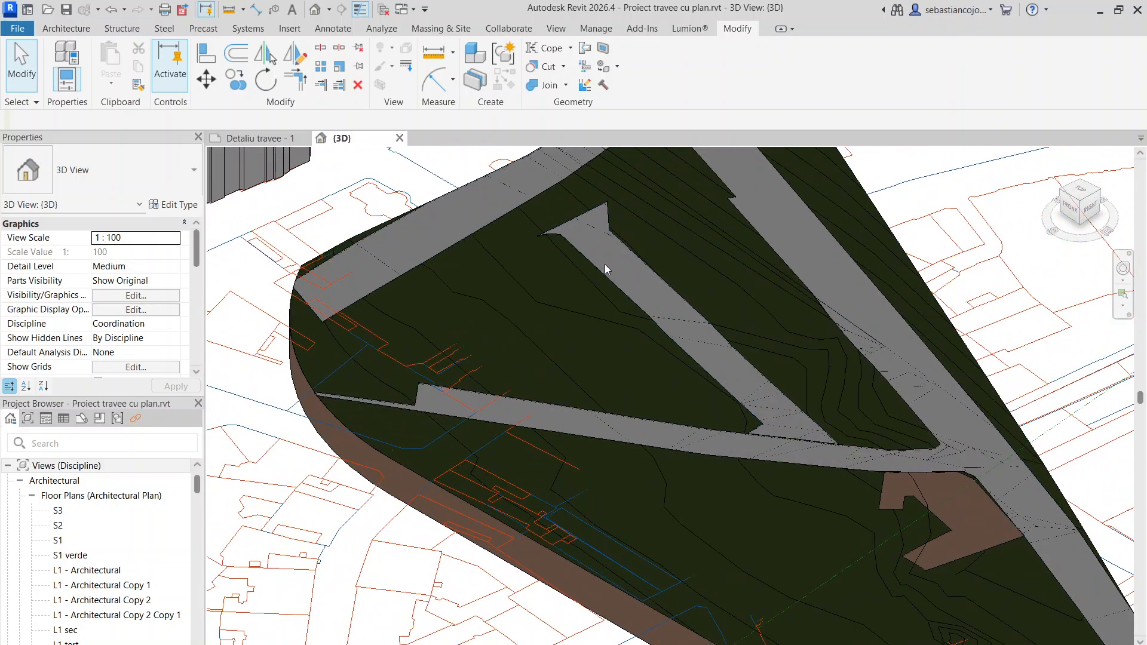
pyautogui.moveTo(526, 315); pyautogui.dragTo(515, 410, button='middle')
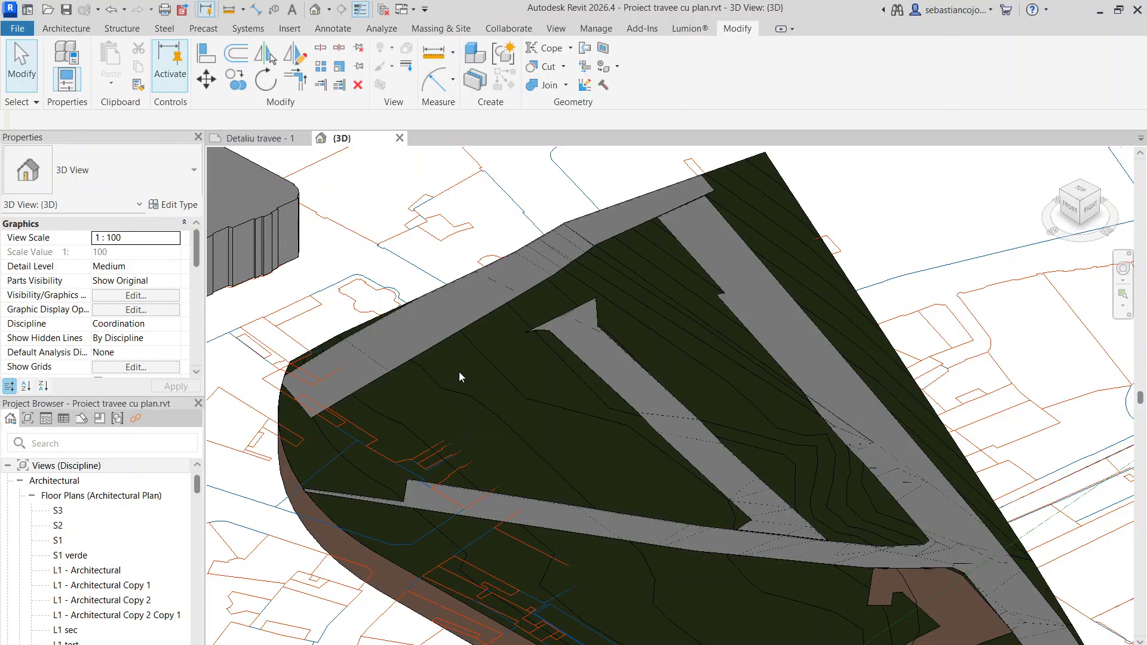
pyautogui.scroll(-2, 460, 375)
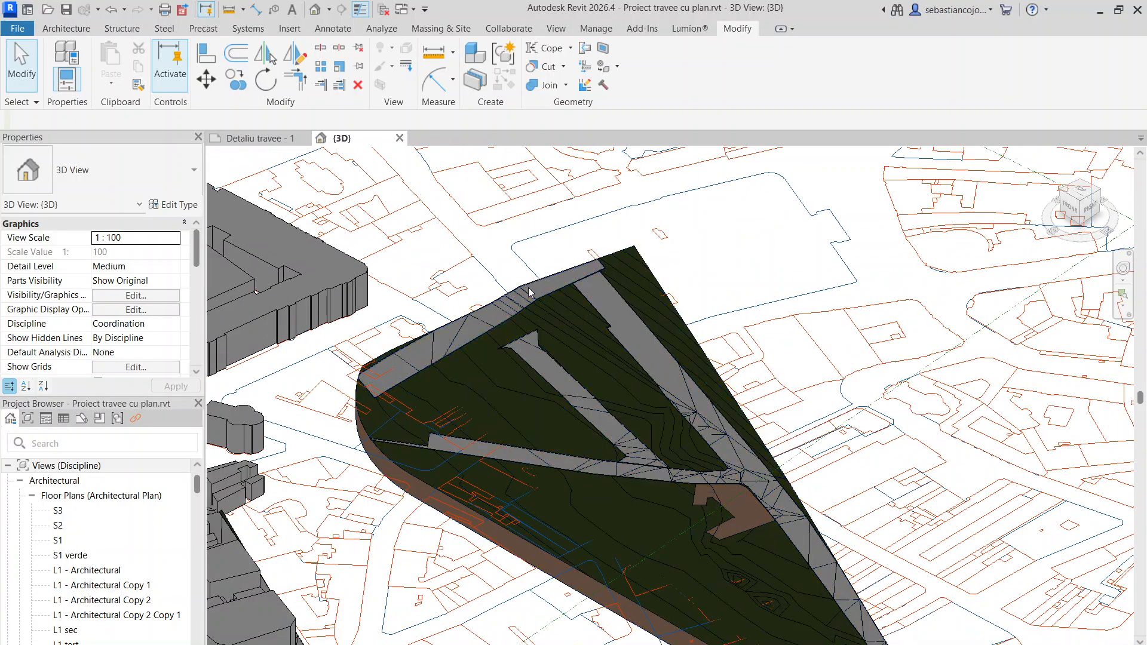
pyautogui.scroll(-1, 716, 496)
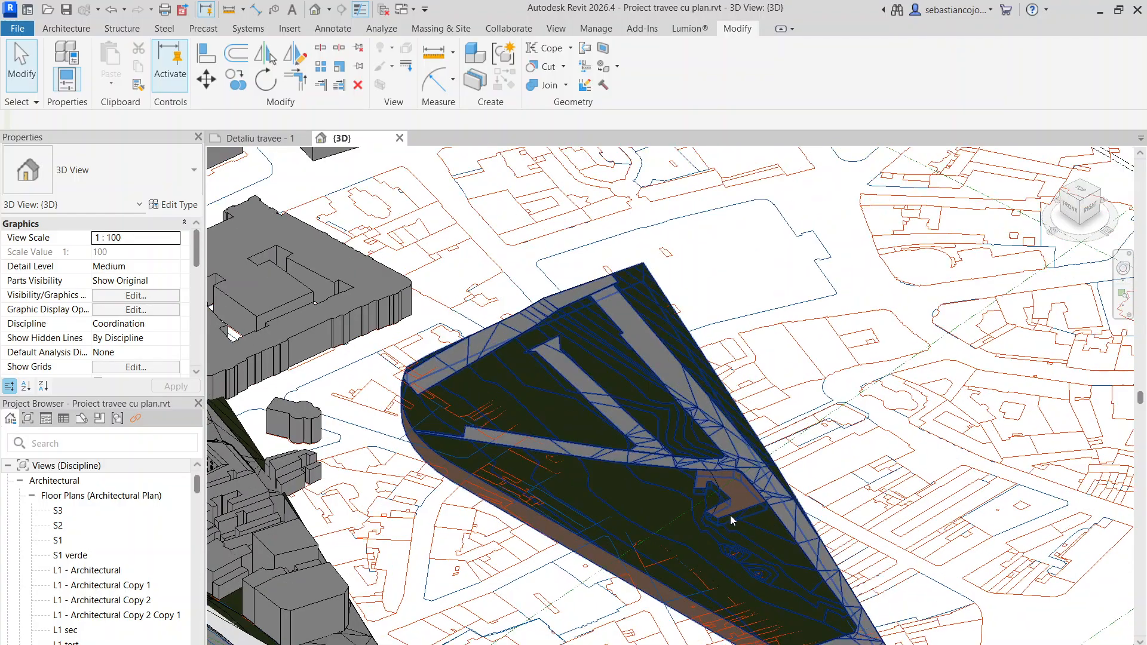
pyautogui.scroll(4, 730, 515)
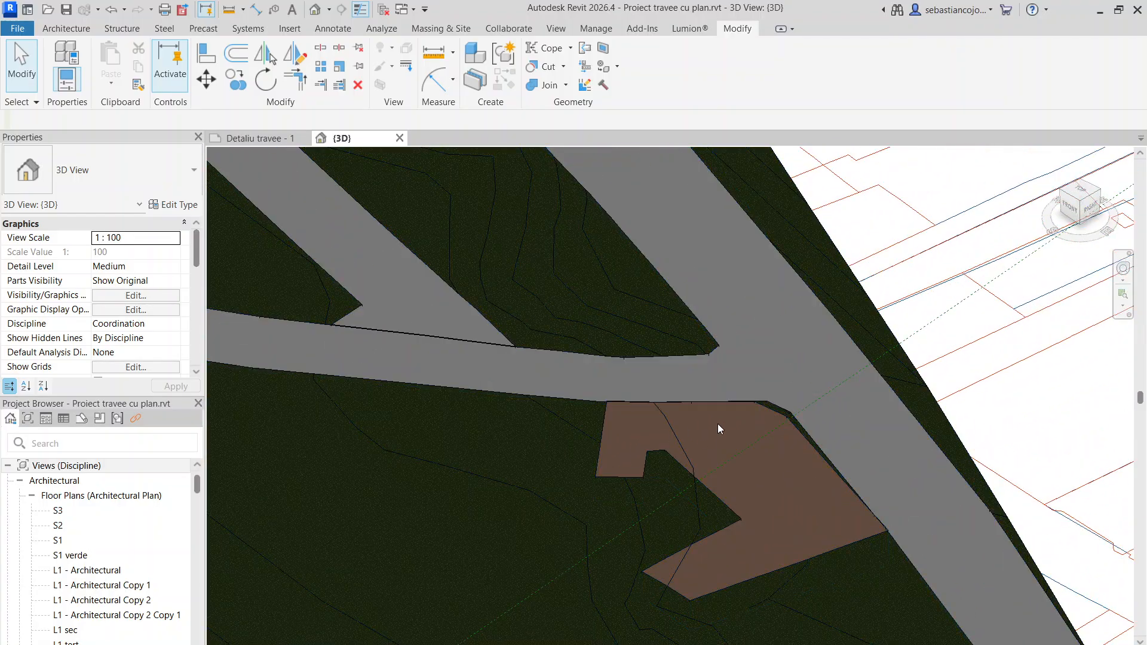
pyautogui.scroll(-4, 718, 424)
pyautogui.scroll(-2, 486, 486)
pyautogui.moveTo(570, 448); pyautogui.dragTo(665, 436, button='middle')
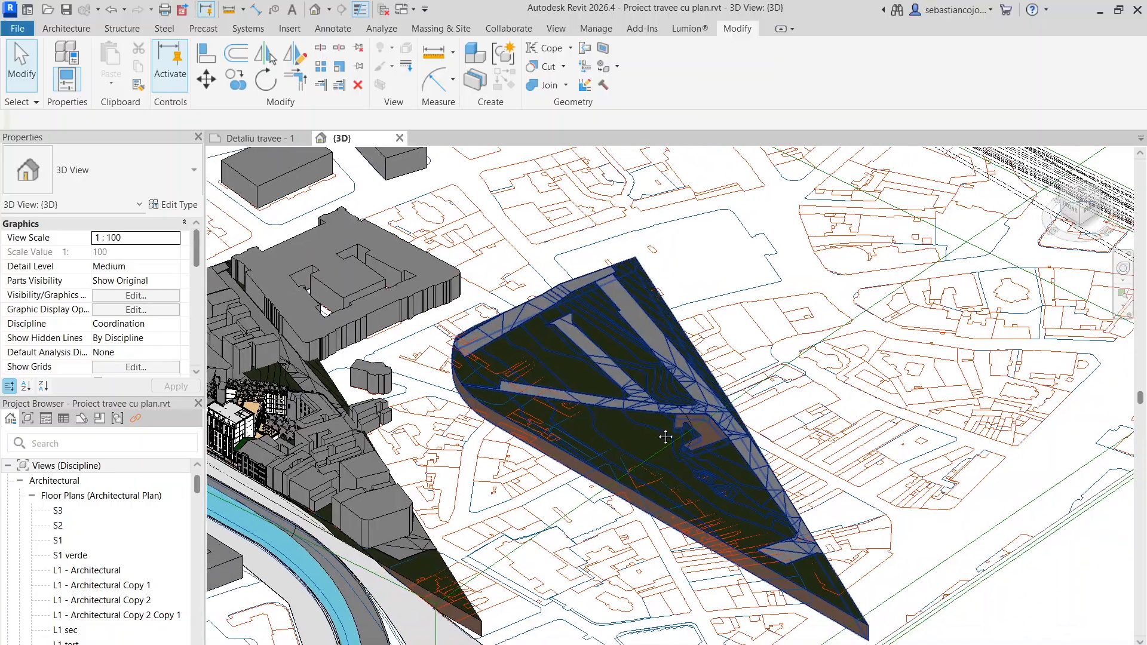
pyautogui.scroll(10, 544, 451)
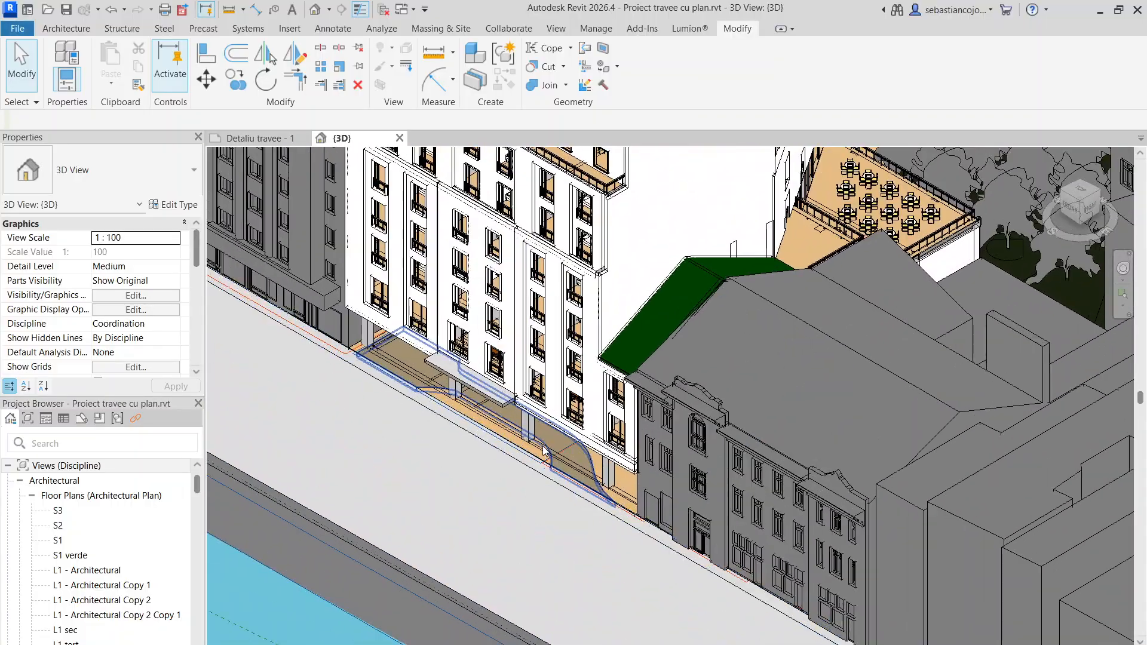
pyautogui.scroll(-6, 543, 452)
pyautogui.scroll(5, 897, 368)
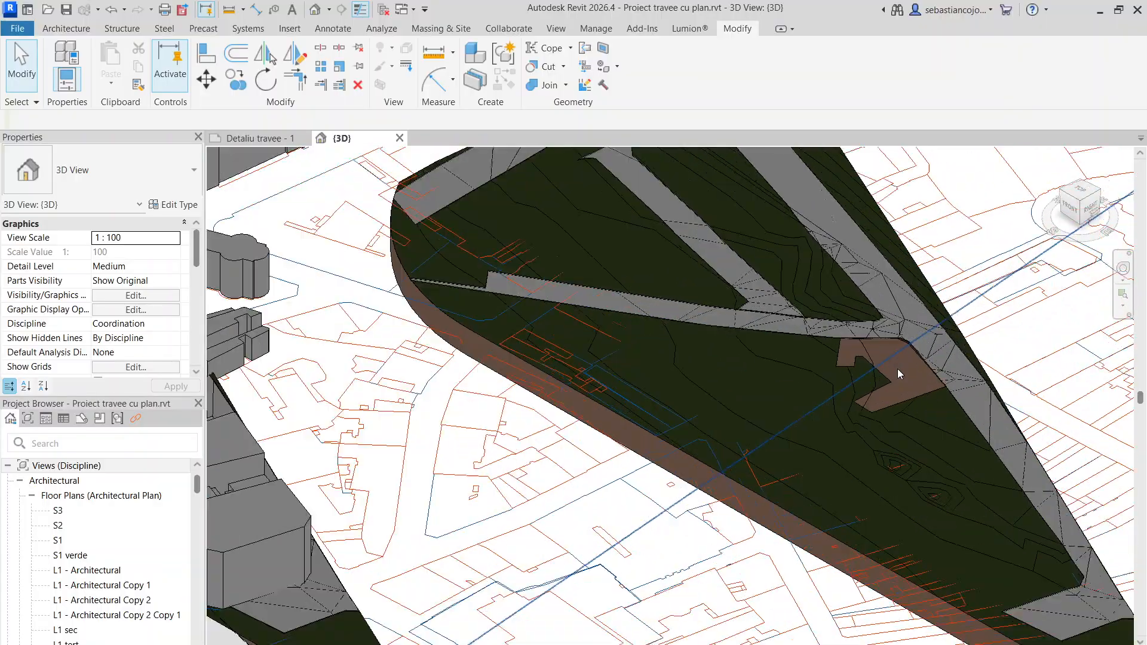
pyautogui.scroll(2, 897, 368)
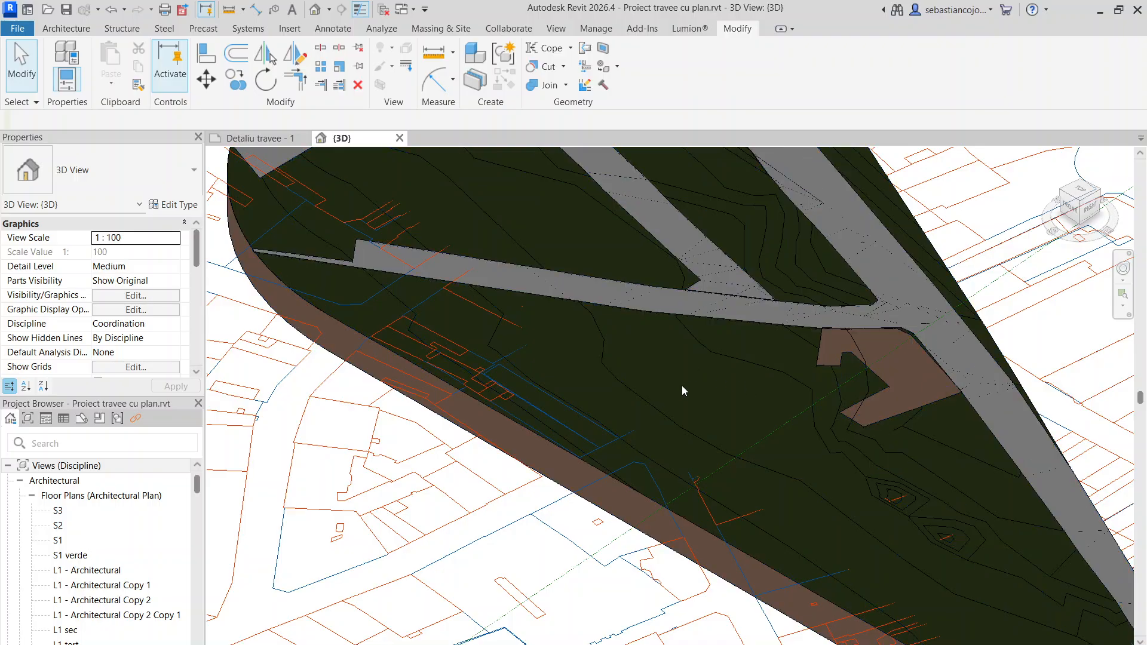
pyautogui.scroll(-2, 701, 392)
pyautogui.scroll(-3, 693, 408)
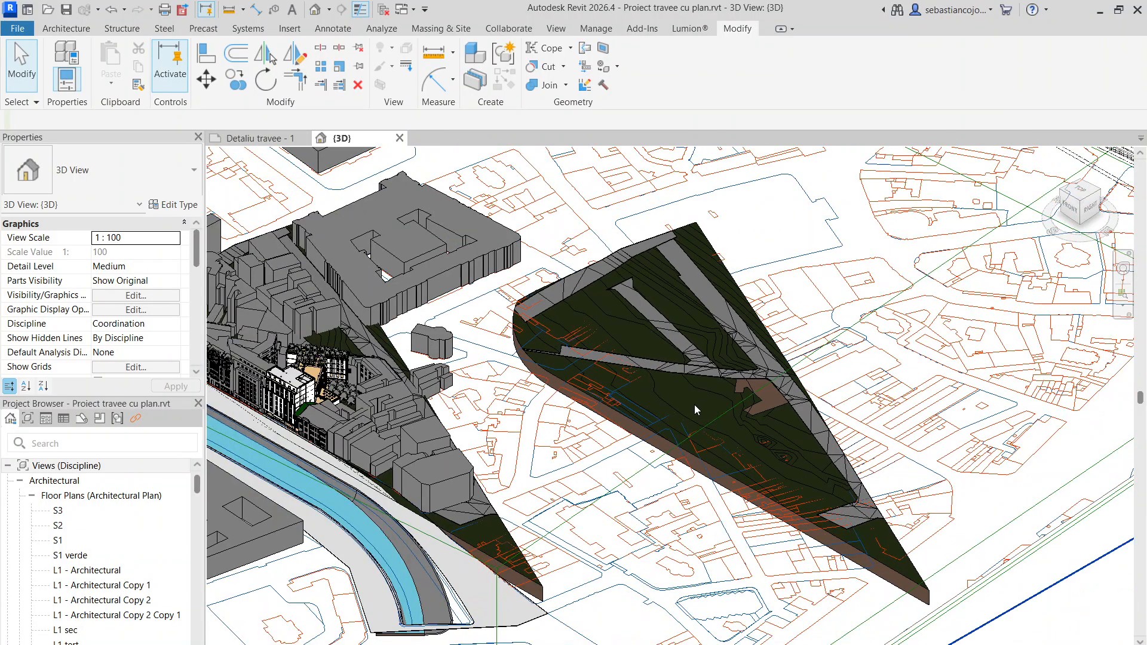
# - Select the copied grassland toposolid and examine its contours, road sub-divisions and the recess at the building footprint
pyautogui.scroll(3, 694, 404)
pyautogui.click(731, 379)
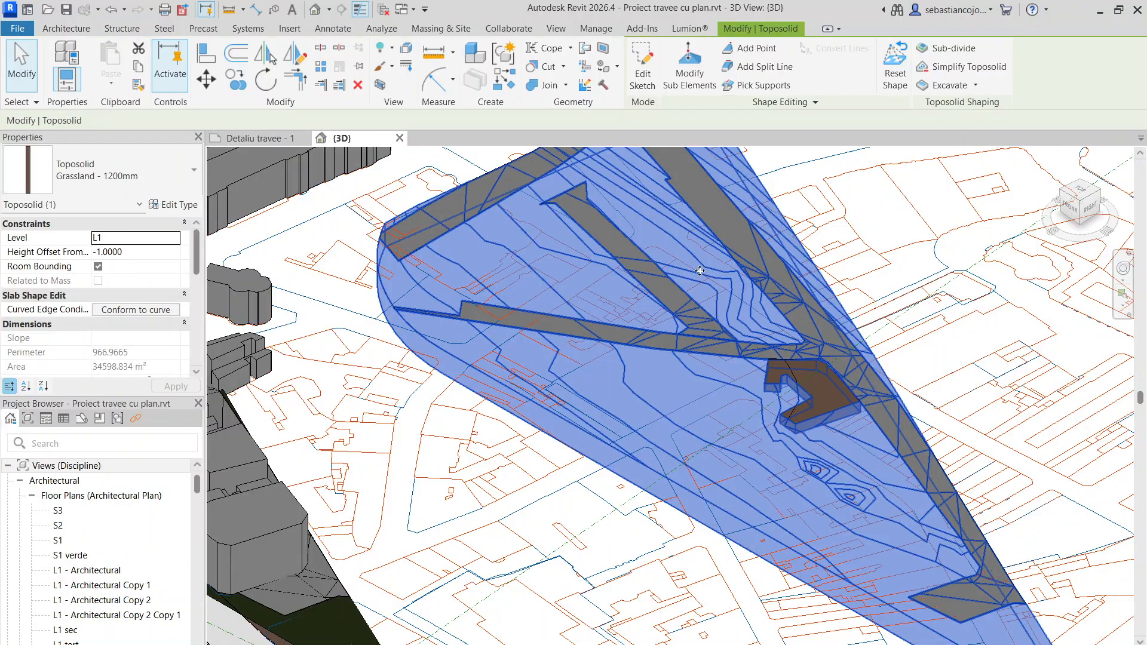
pyautogui.scroll(3, 681, 281)
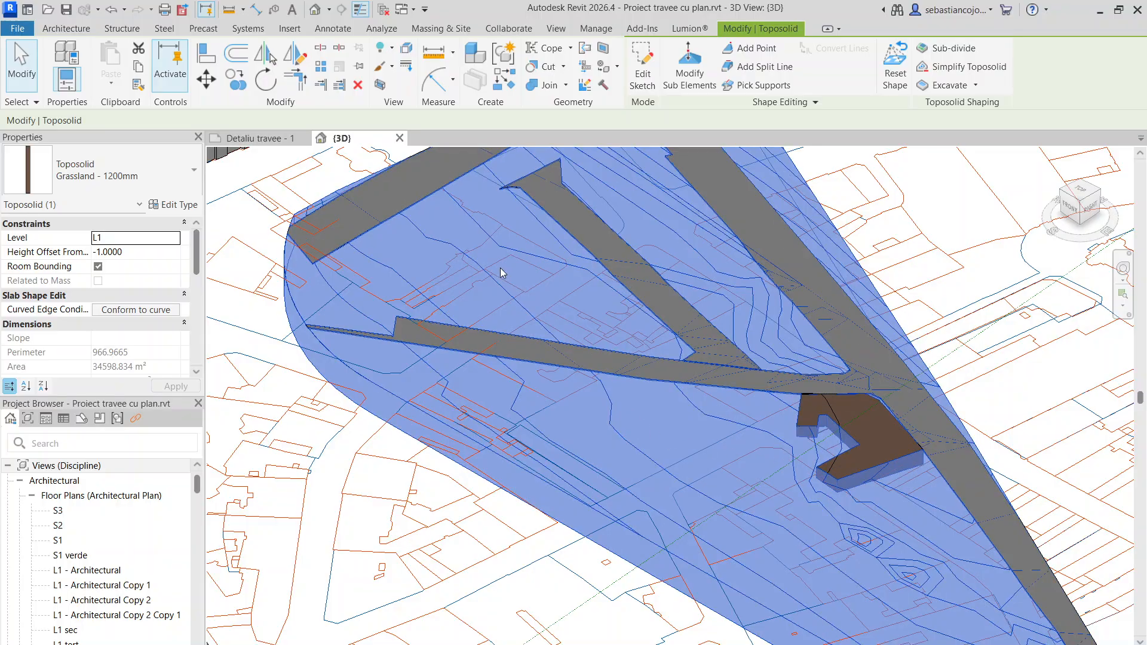
pyautogui.scroll(1, 780, 434)
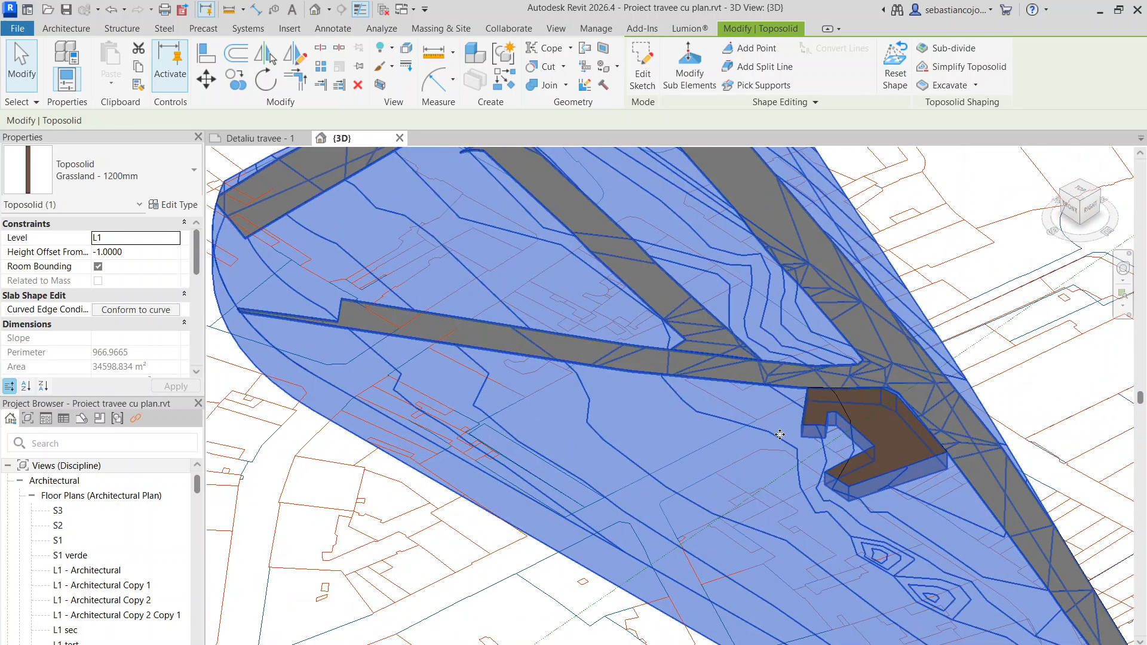
pyautogui.scroll(-6, 700, 443)
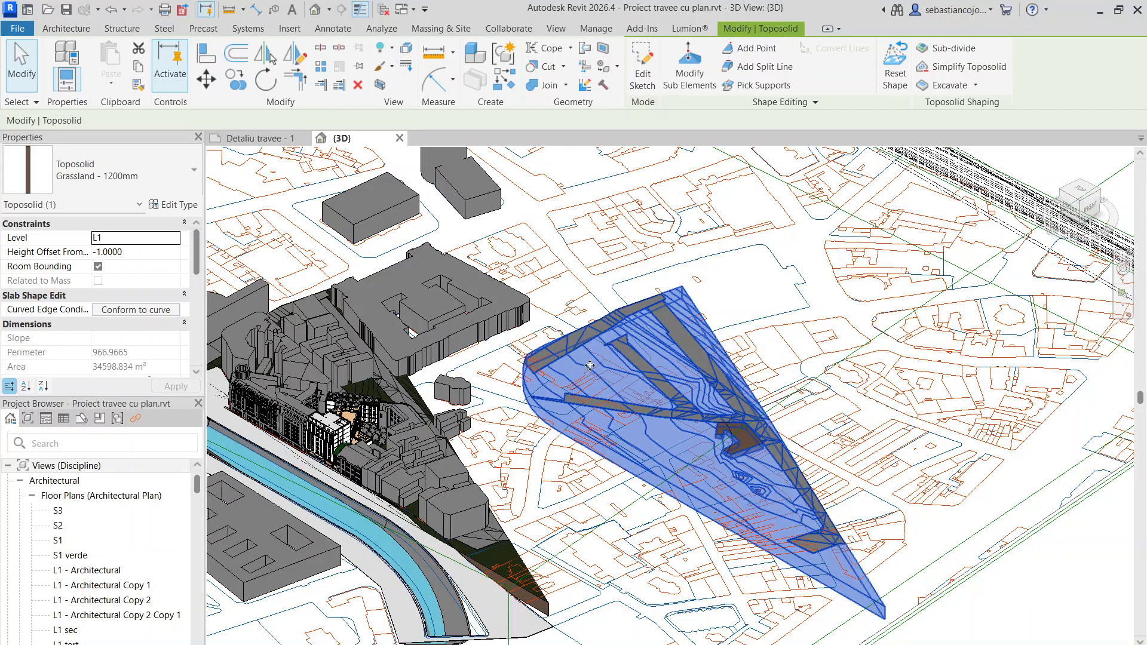
# - Select the Water - 2000mm toposolid of the river and examine how it runs along the banks beside the buildings
pyautogui.scroll(10, 359, 424)
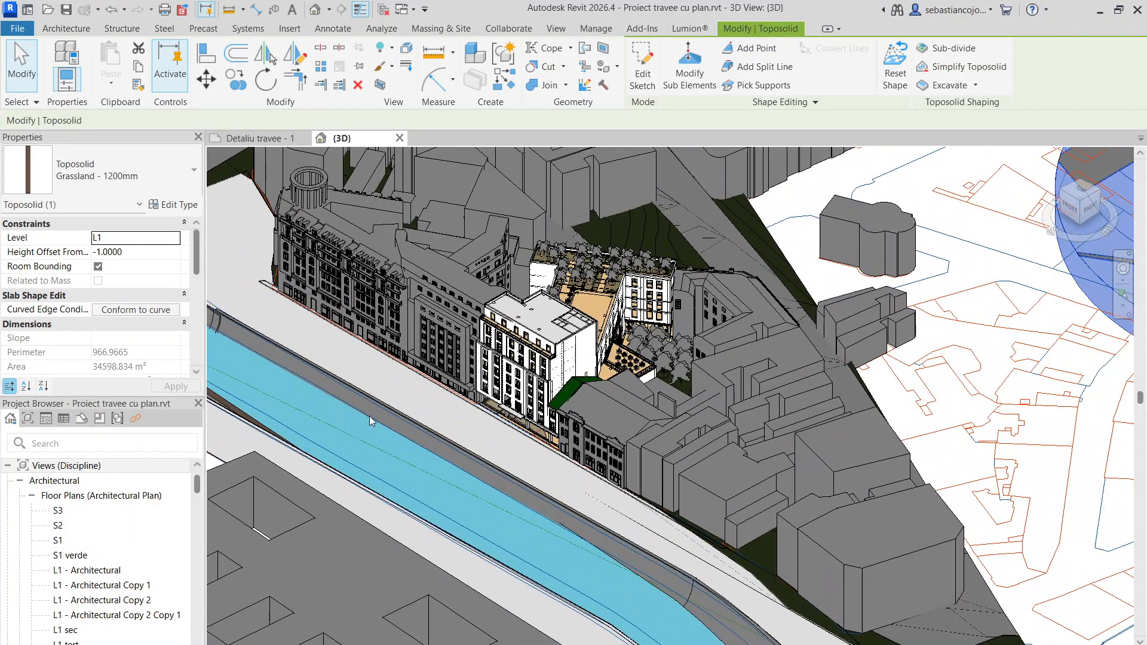
pyautogui.scroll(-5, 245, 392)
pyautogui.scroll(5, 411, 307)
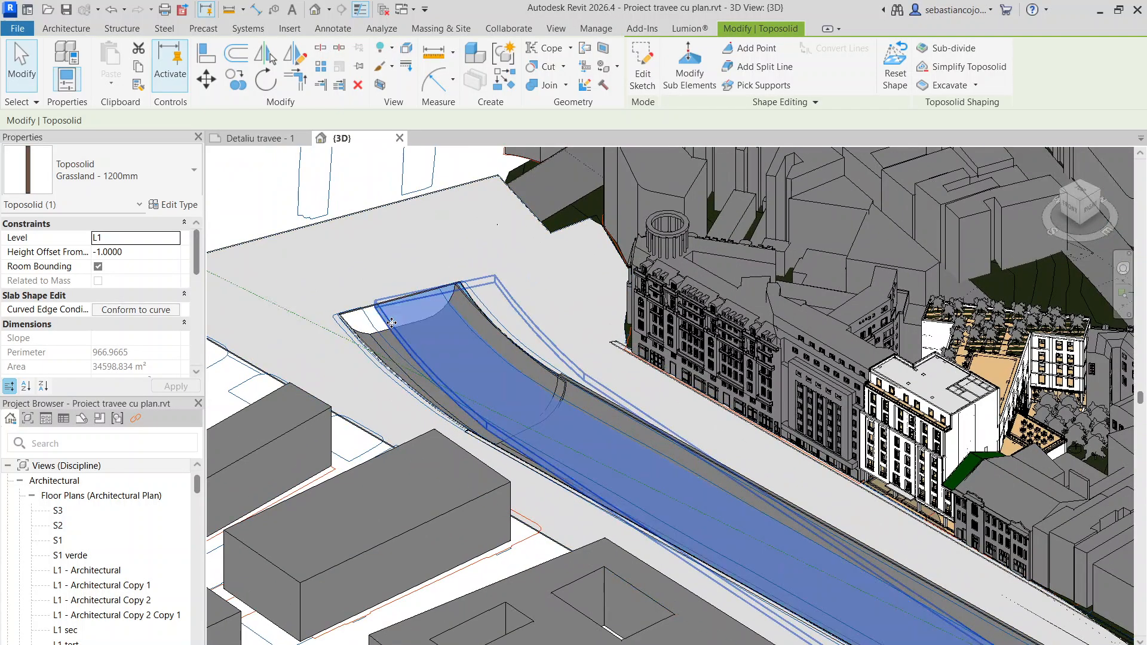
pyautogui.click(392, 322)
pyautogui.scroll(-5, 715, 464)
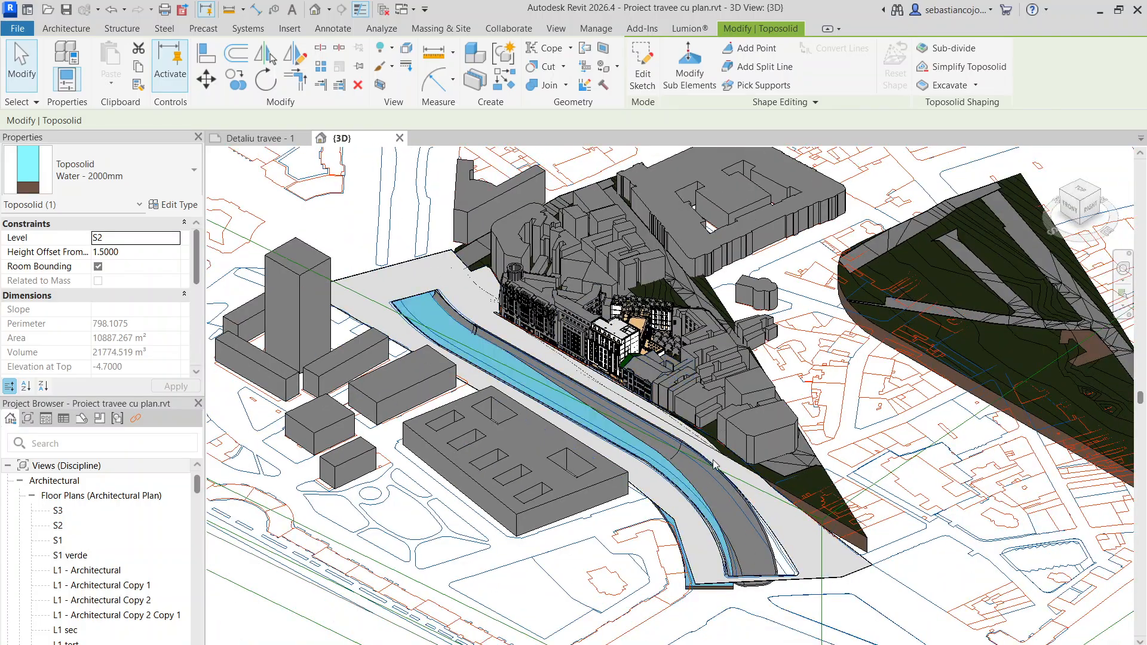
pyautogui.press('Escape')
pyautogui.moveTo(689, 480)
pyautogui.mouseDown()
pyautogui.moveTo(718, 466)
pyautogui.moveTo(715, 482)
pyautogui.moveTo(697, 478)
pyautogui.mouseUp()
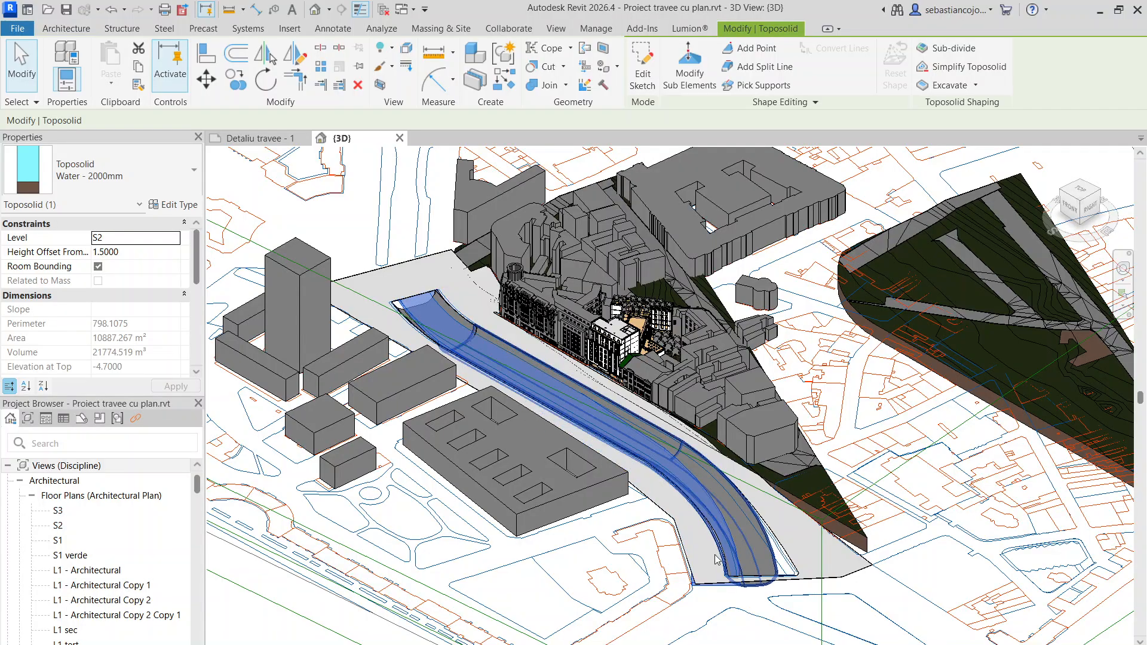
pyautogui.scroll(-3, 534, 376)
pyautogui.scroll(3, 837, 364)
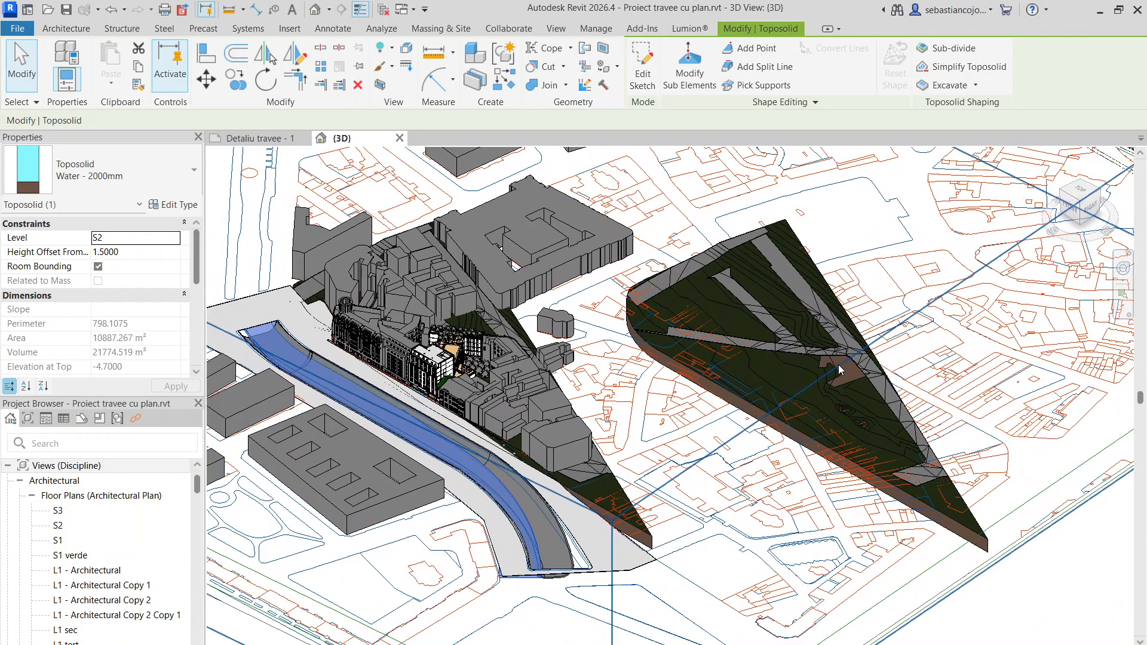
# - Create a new project from the Metric Multi-discipline template
pyautogui.click(18, 29)
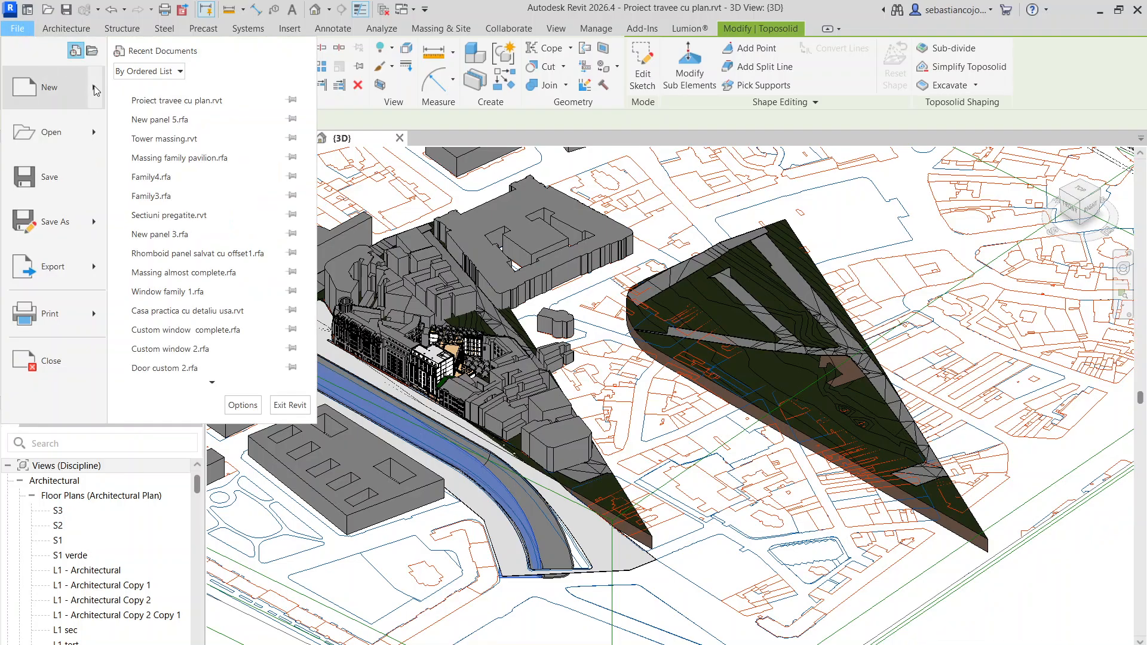
pyautogui.moveTo(94, 89)
pyautogui.click(129, 90)
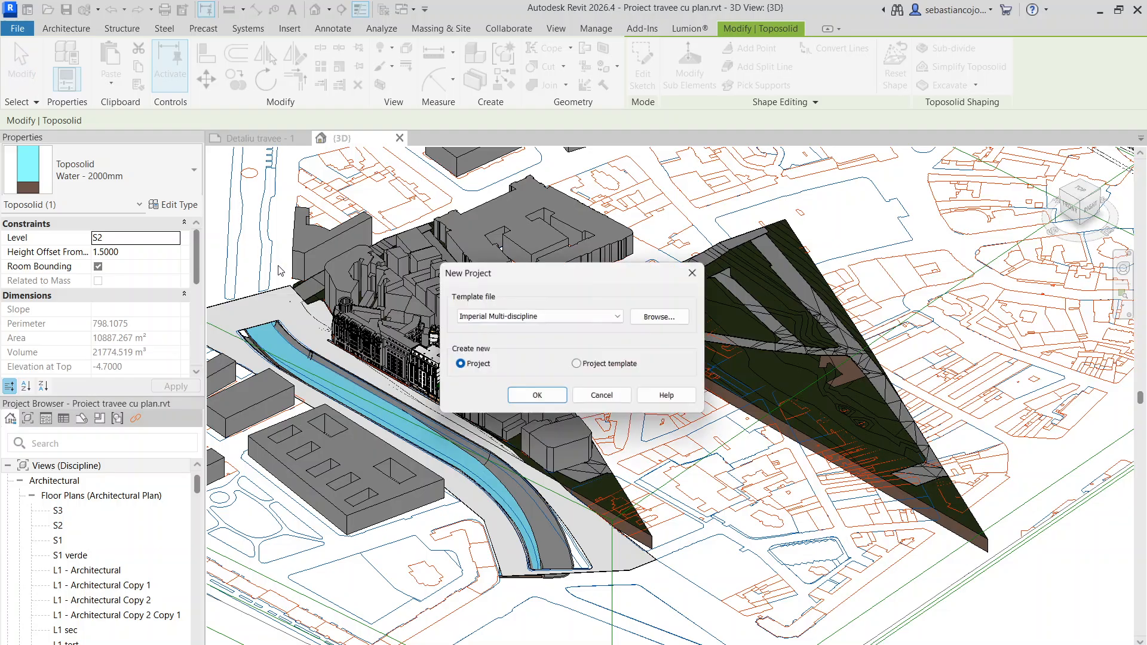
pyautogui.click(457, 317)
pyautogui.click(463, 337)
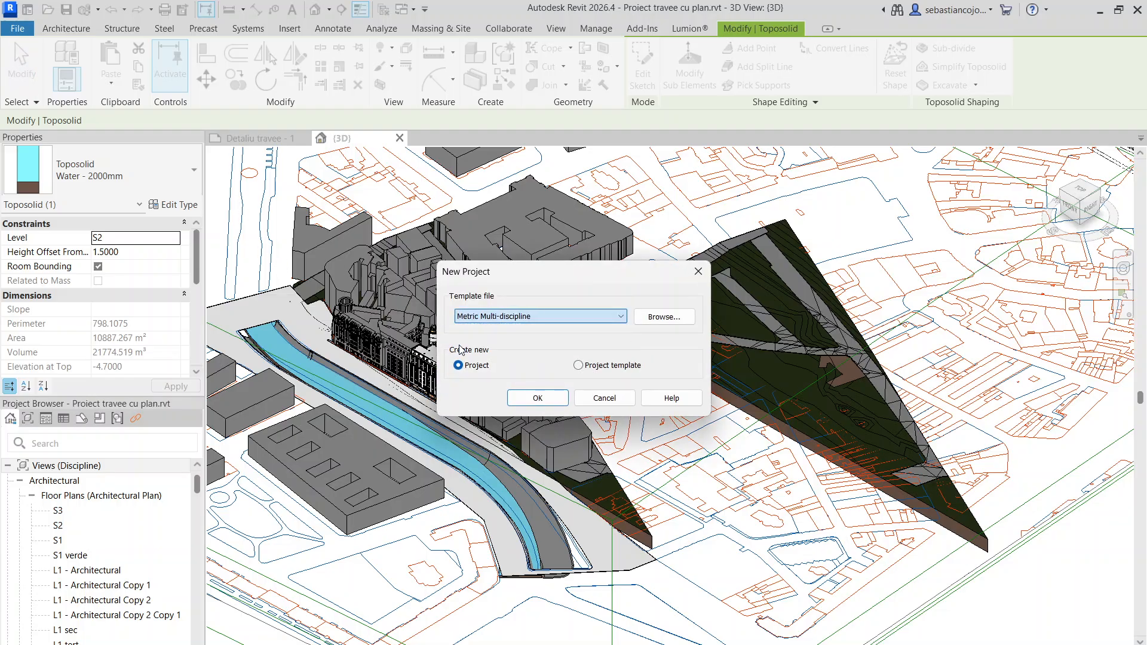
pyautogui.click(519, 398)
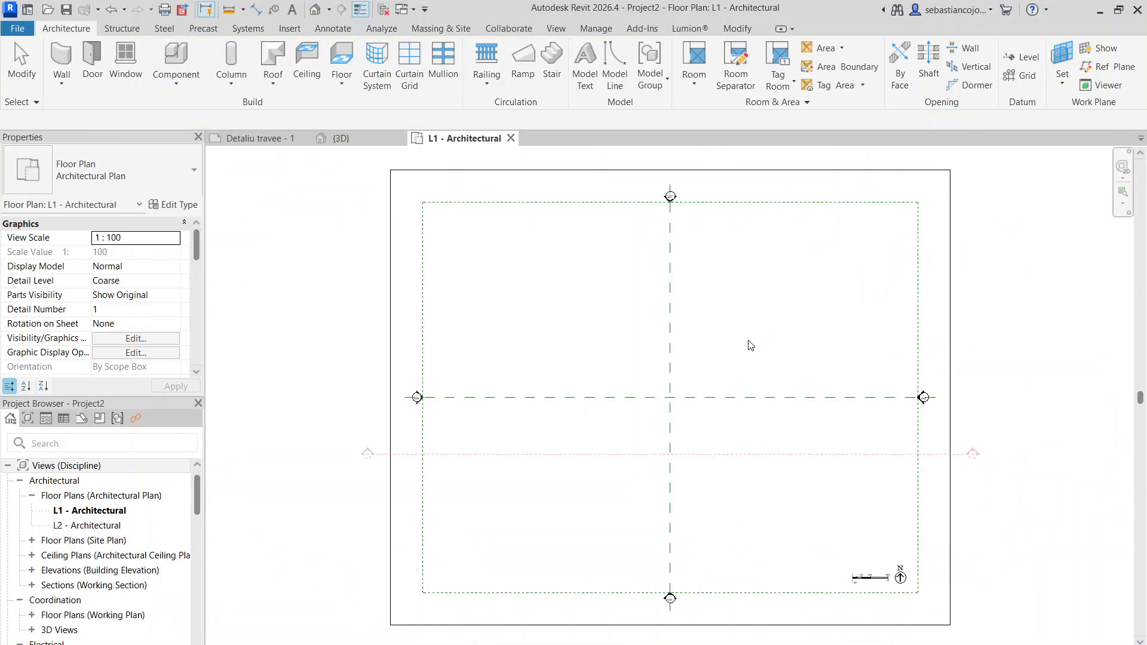
pyautogui.scroll(2, 644, 437)
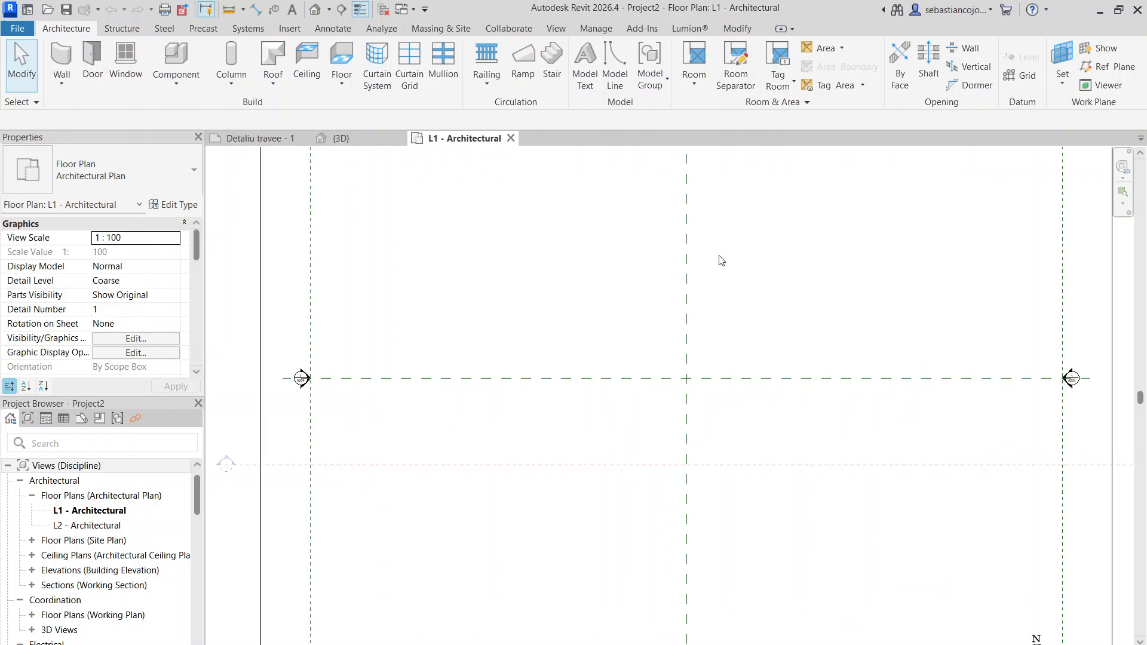
pyautogui.moveTo(717, 259); pyautogui.dragTo(643, 366, button='middle')
pyautogui.scroll(-4, 302, 218)
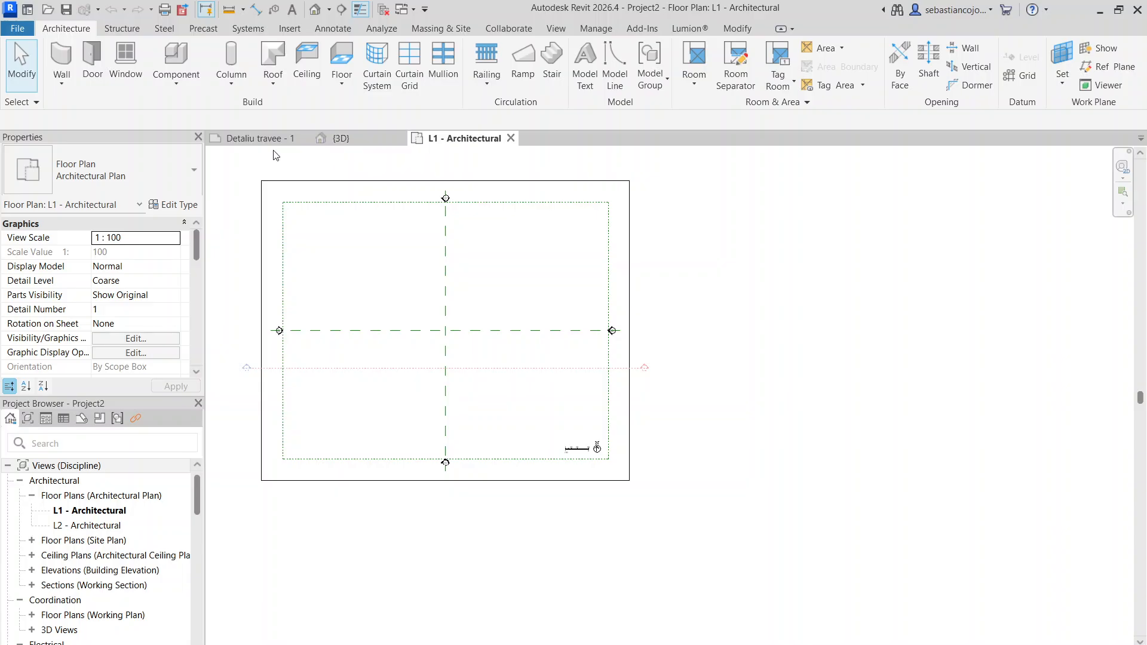
# - Try to paste the DWG site plan from the existing project's 3D view into the new project's L1 floor plan
pyautogui.click(341, 138)
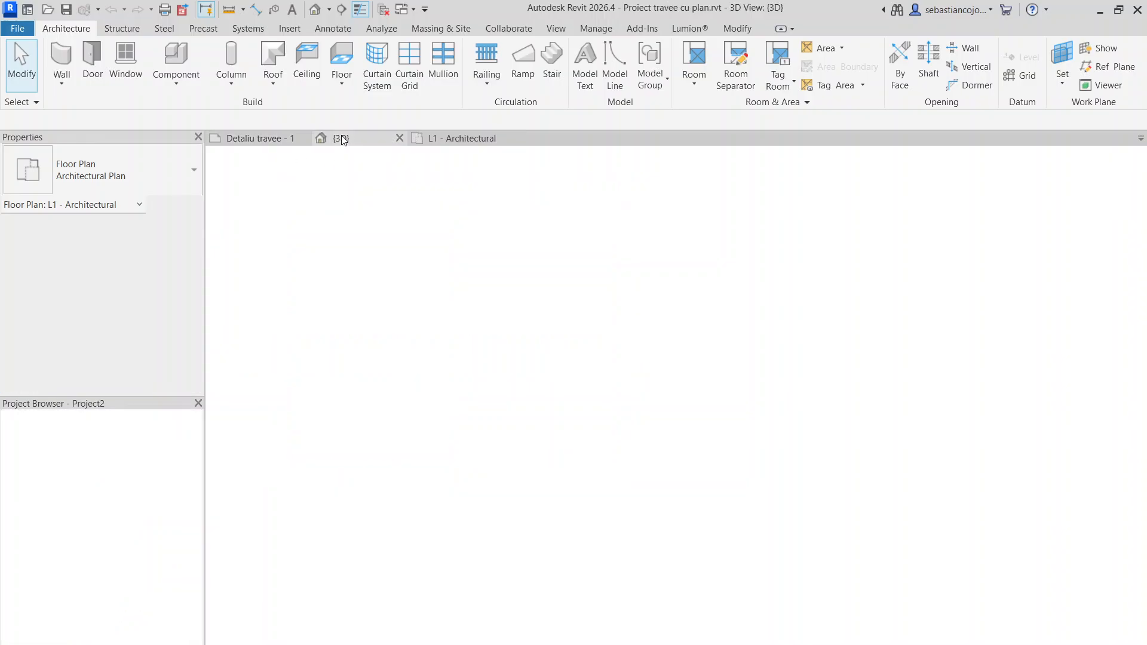
pyautogui.click(684, 414)
pyautogui.scroll(-5, 683, 406)
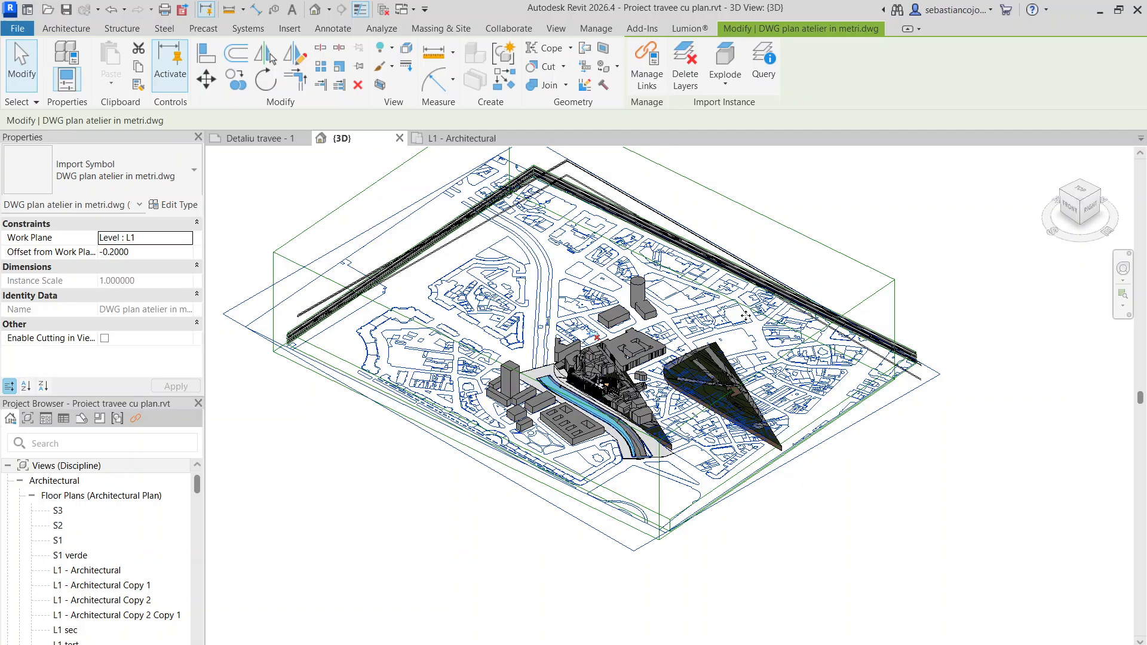
pyautogui.scroll(1, 673, 281)
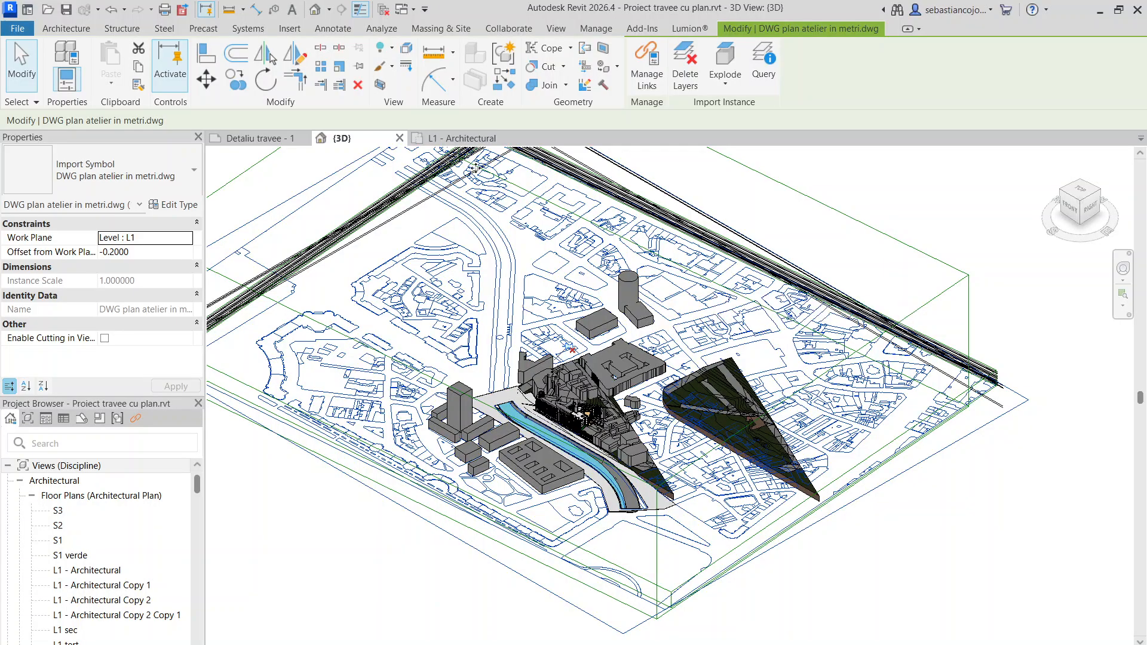
pyautogui.click(449, 138)
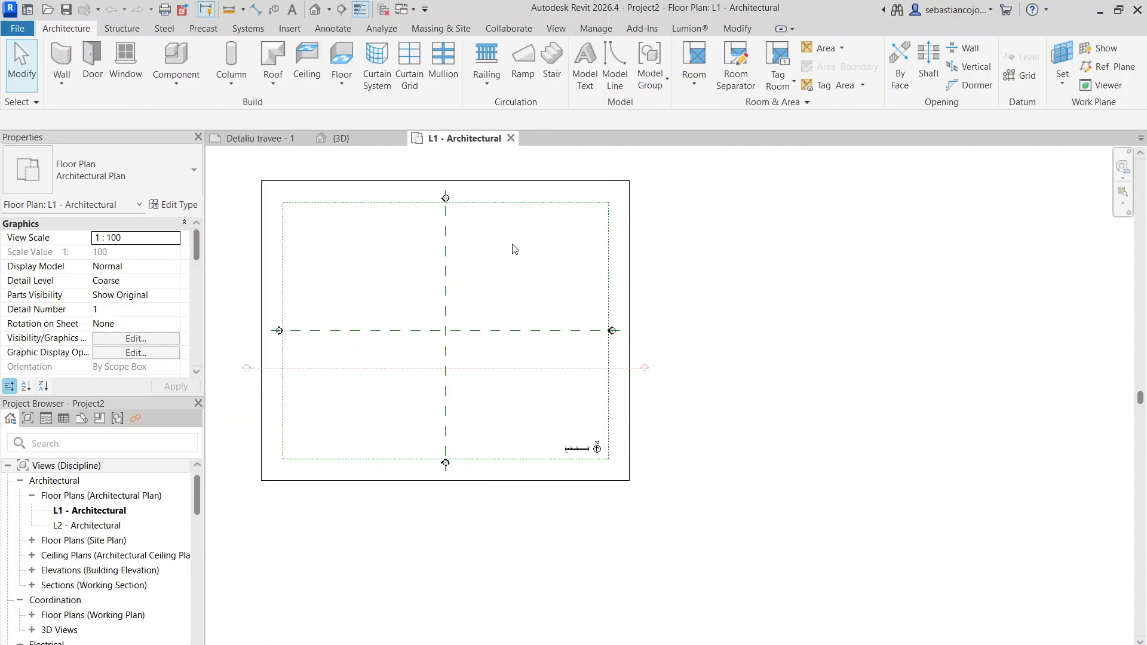
pyautogui.click(512, 243)
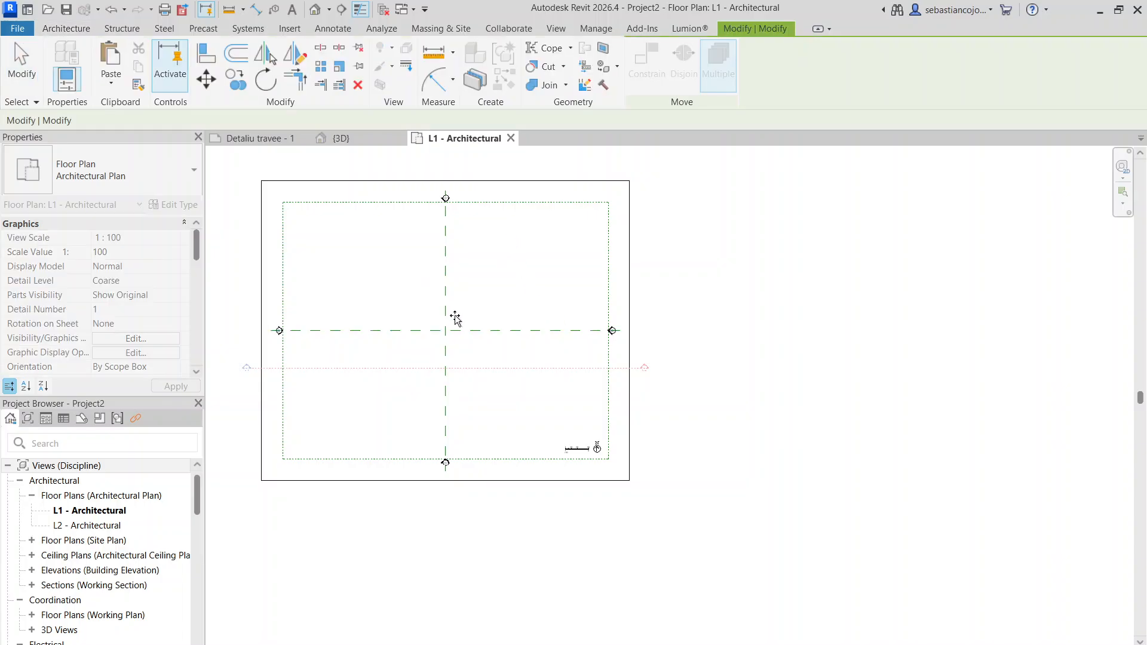
pyautogui.scroll(-3, 497, 370)
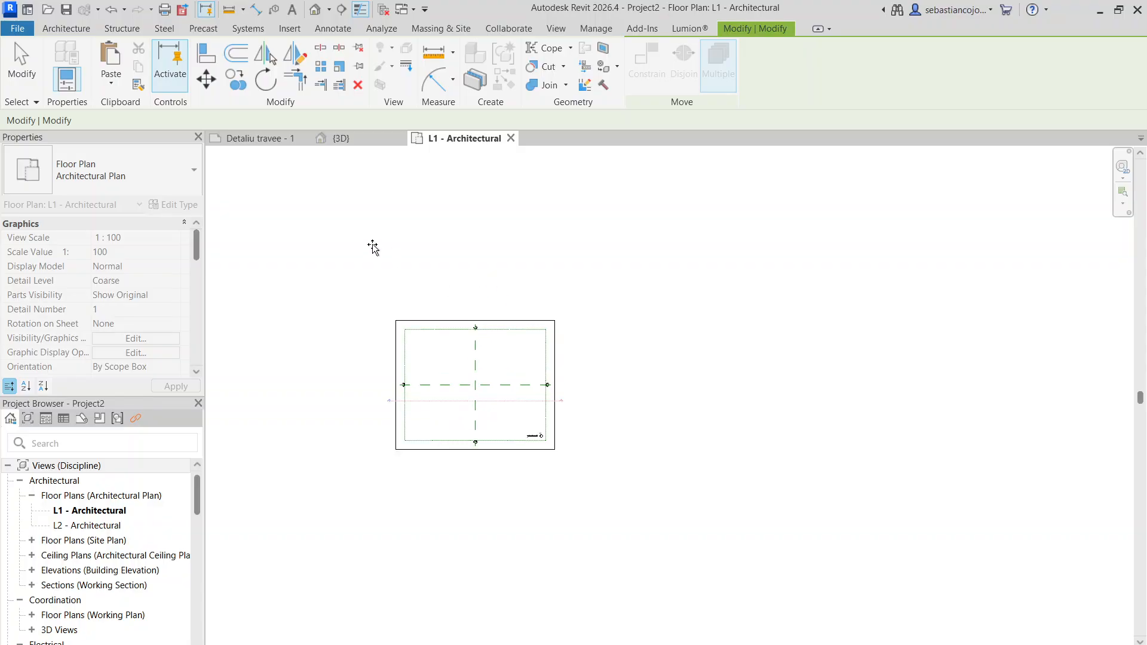
# - Return to the existing site project and open its L1 - Architectural floor plan
pyautogui.click(268, 143)
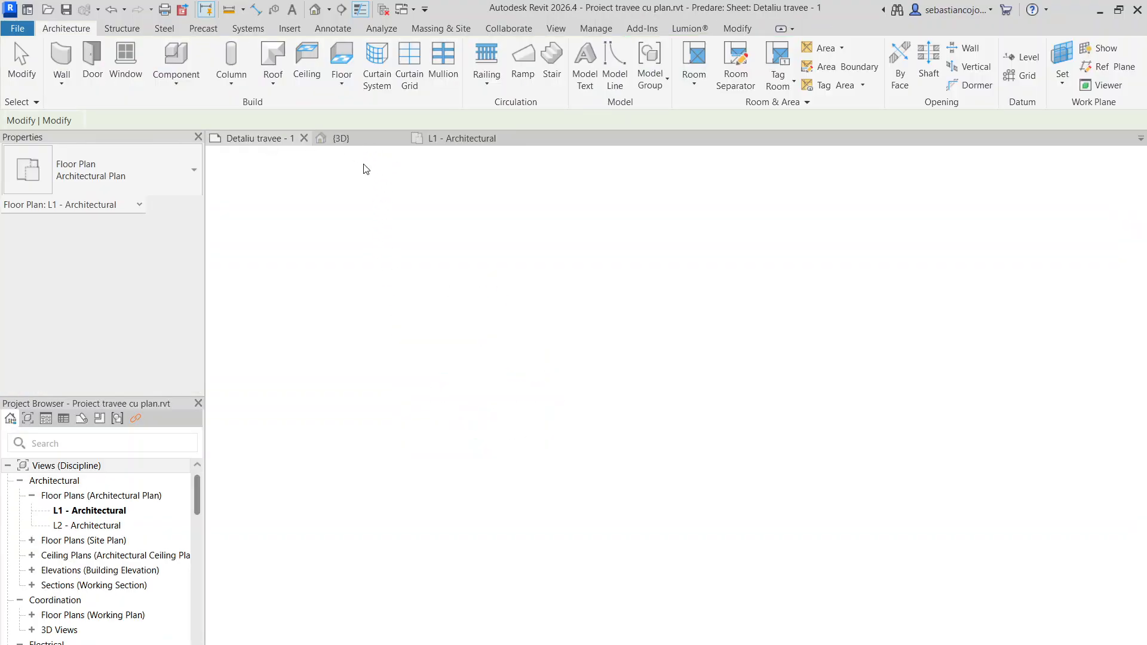
pyautogui.click(360, 142)
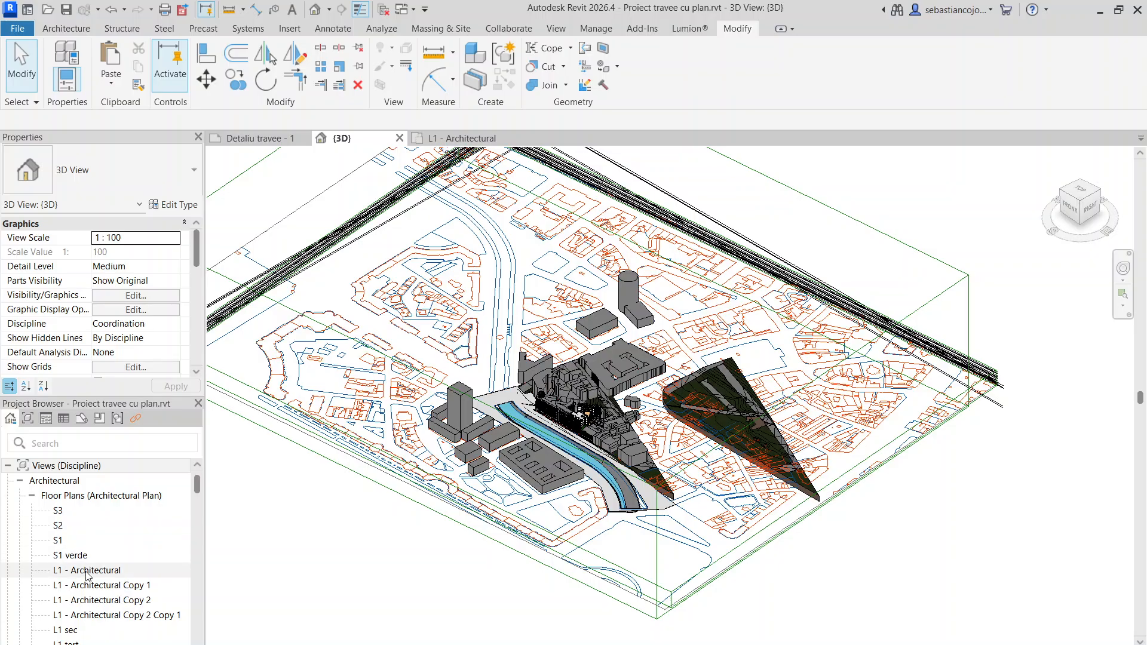
pyautogui.scroll(-2, 89, 534)
pyautogui.click(90, 482)
pyautogui.click(95, 495)
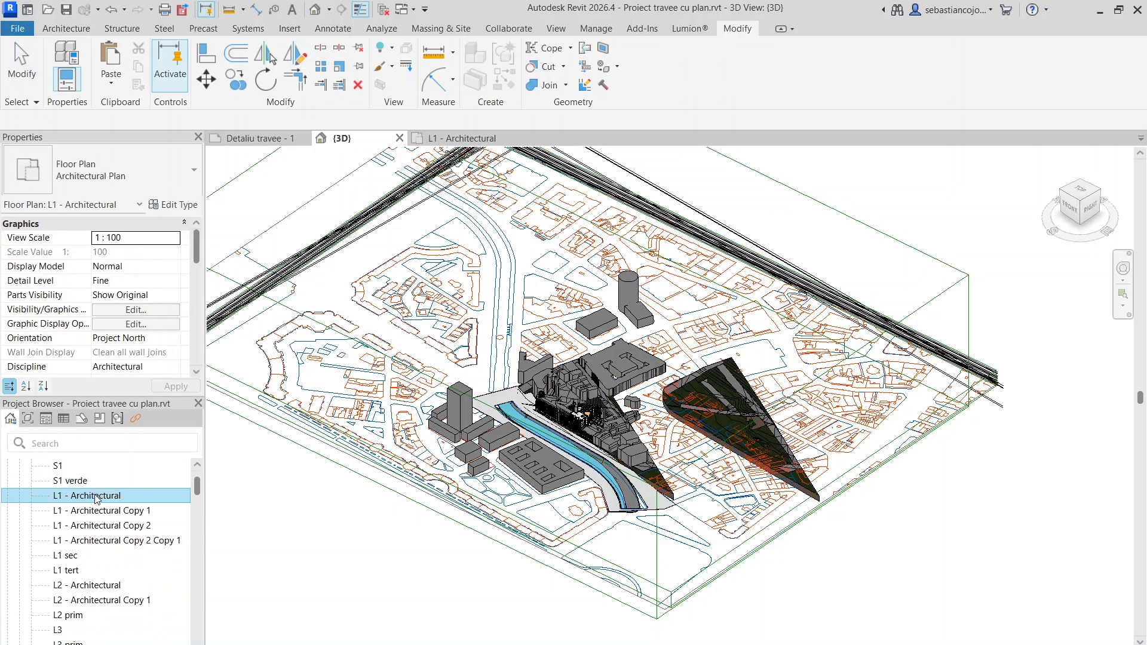
pyautogui.doubleClick(121, 498)
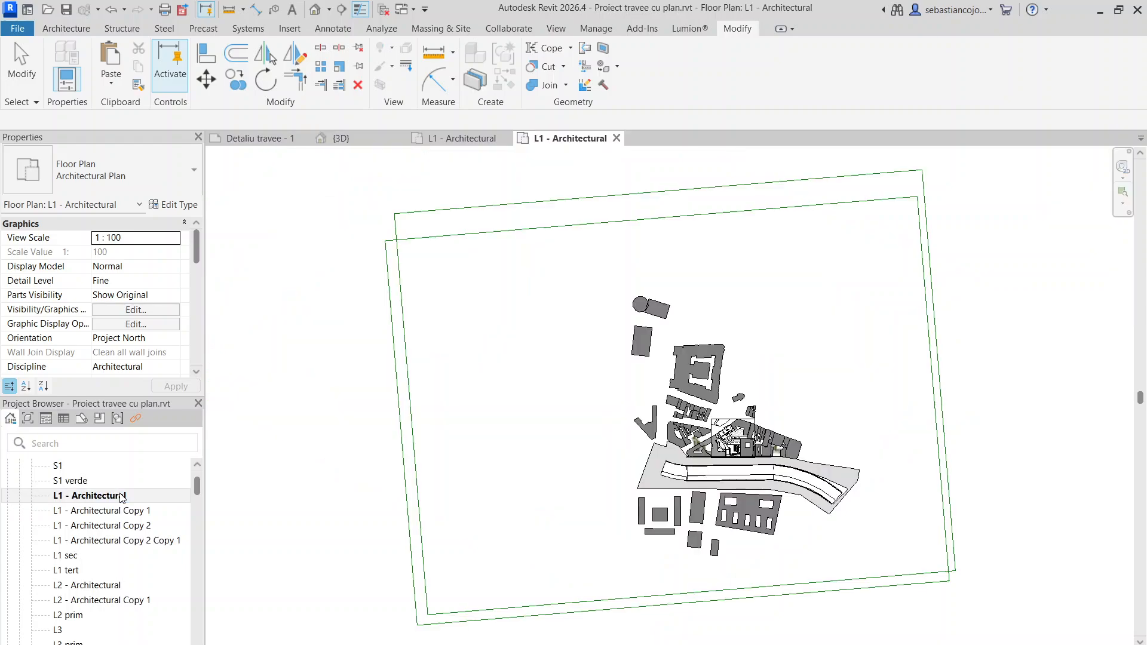
pyautogui.scroll(5, 832, 463)
pyautogui.scroll(-1, 359, 496)
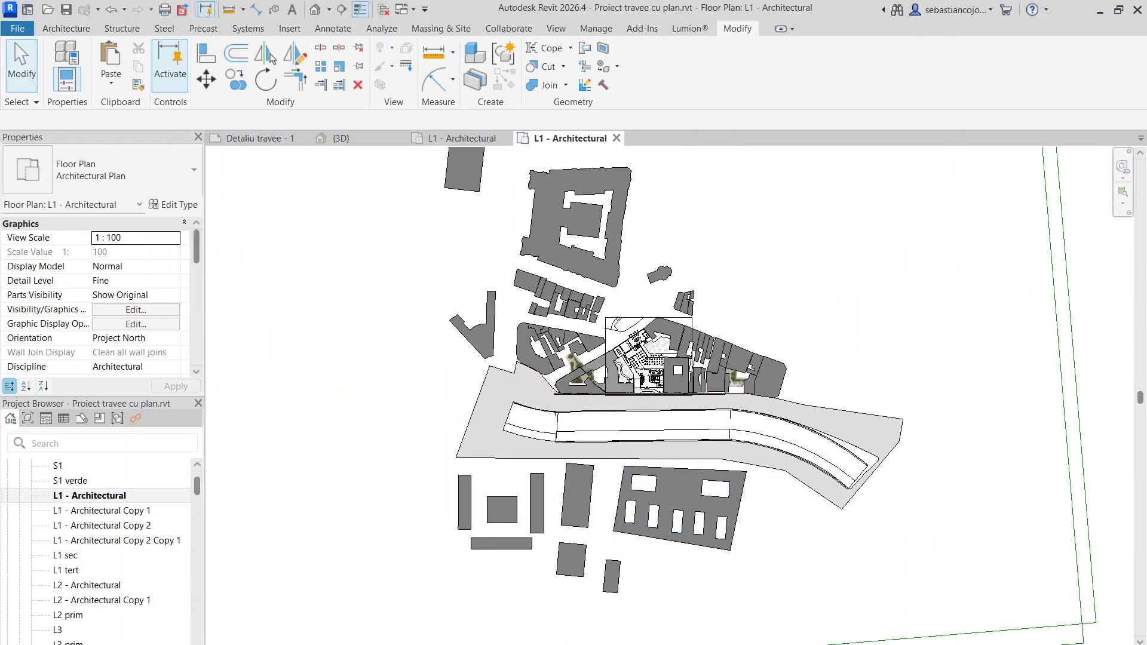
# - Reveal the hidden elements in the L1 plan and unhide the imported DWG site plan as an element
pyautogui.press('r')
pyautogui.press('h')
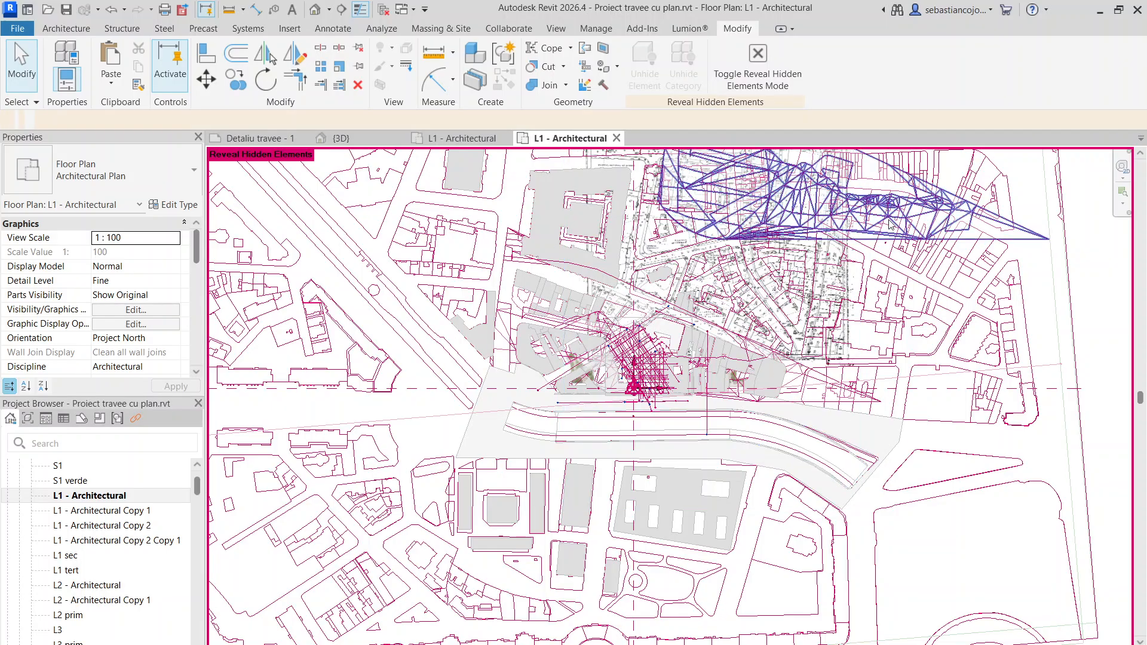
pyautogui.click(934, 358)
pyautogui.rightClick(936, 330)
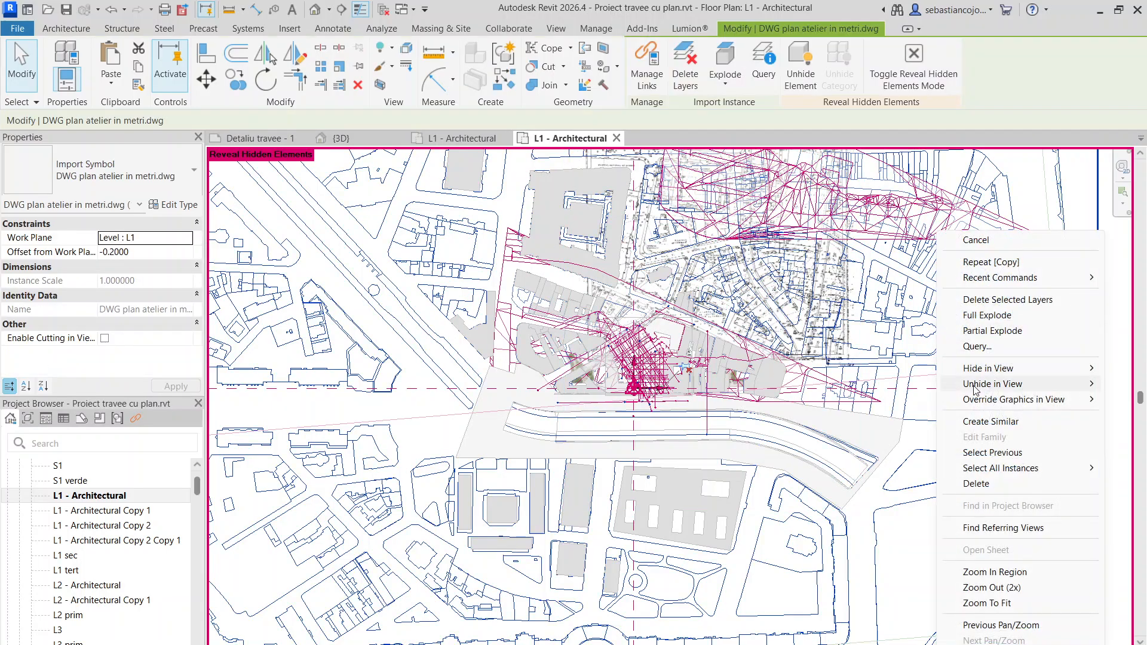
pyautogui.moveTo(1003, 384)
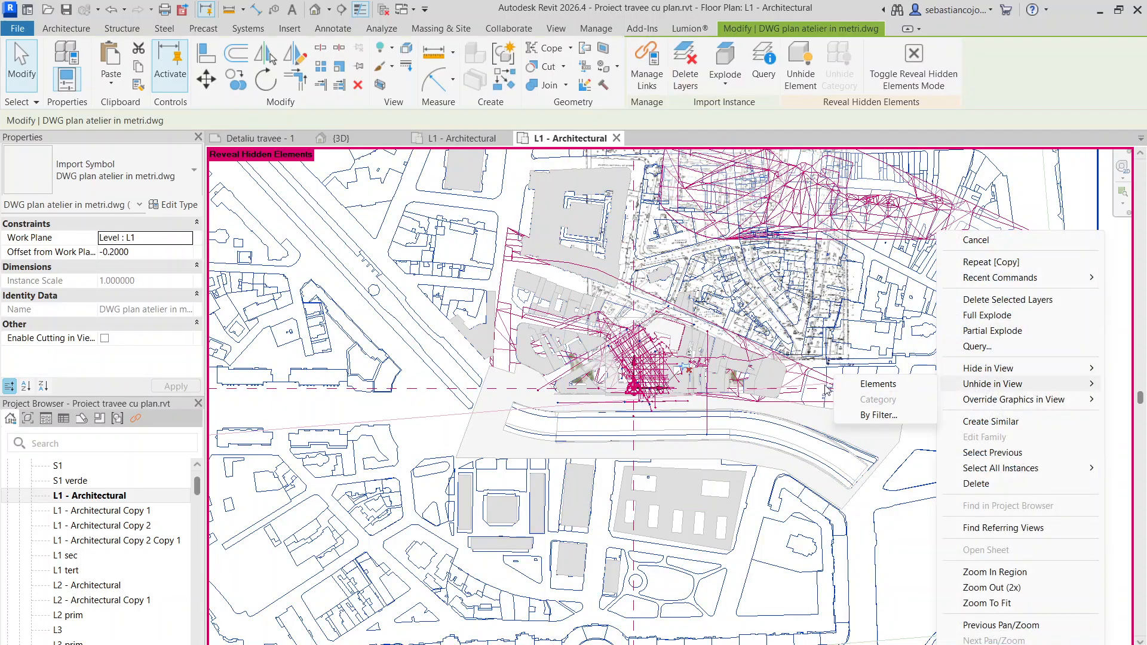
pyautogui.click(902, 383)
pyautogui.scroll(-4, 813, 326)
pyautogui.press('Escape')
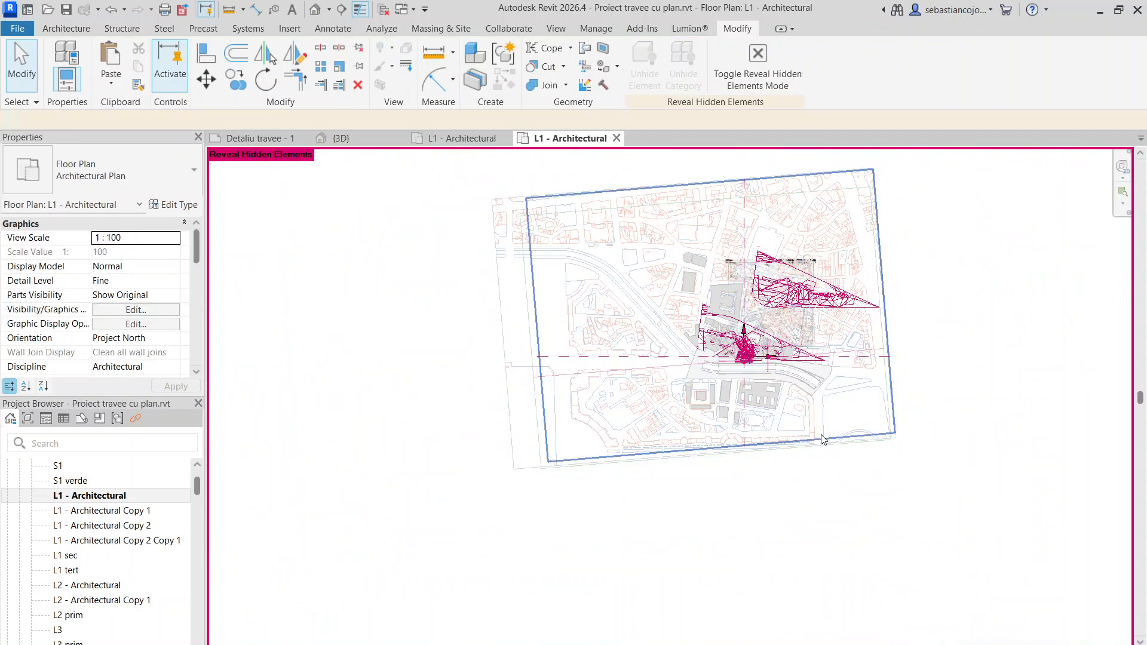
# - Copy the imported DWG site plan from the existing L1 plan and place it in the new project's L1 - Architectural floor plan
pyautogui.scroll(3, 490, 209)
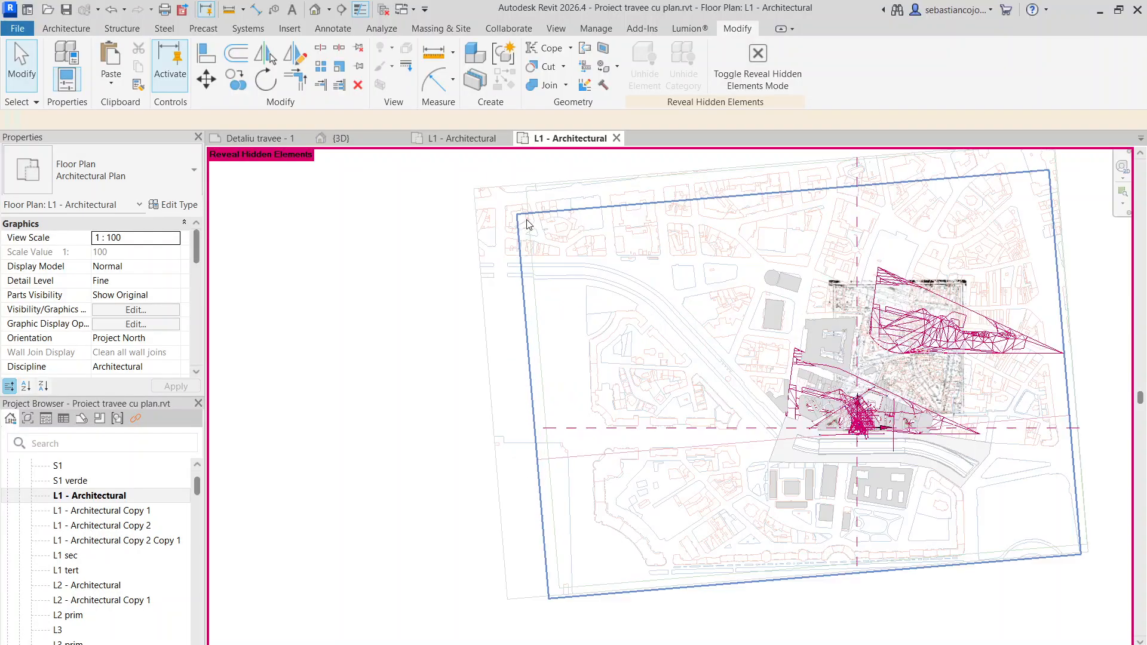
pyautogui.click(489, 212)
pyautogui.scroll(-2, 489, 212)
pyautogui.rightClick(517, 229)
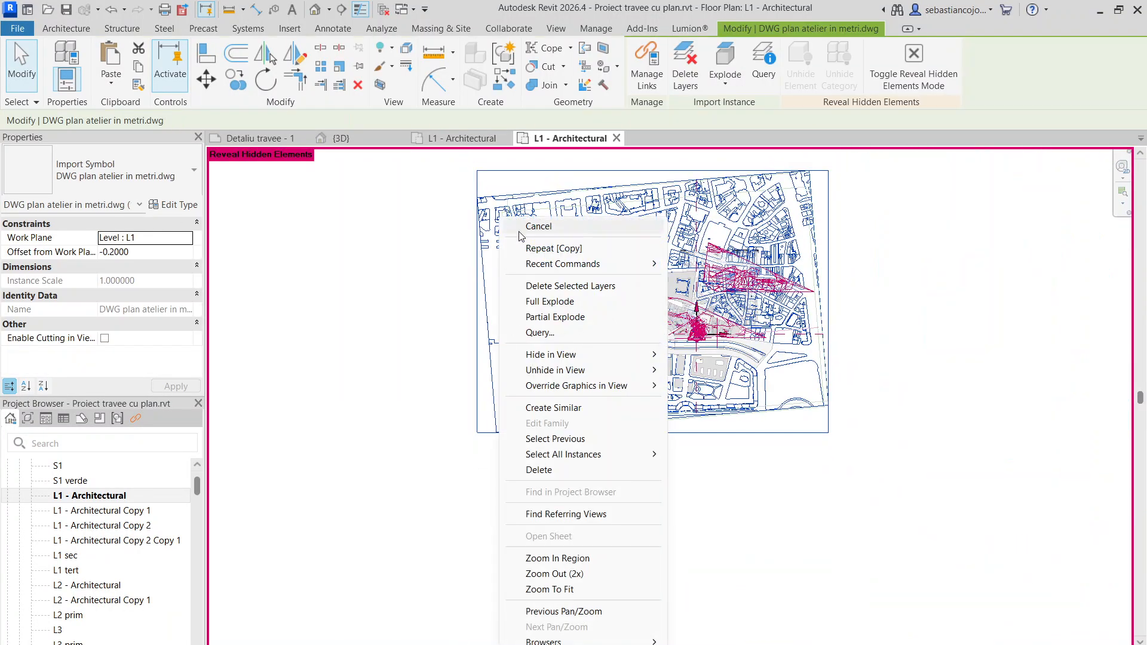
pyautogui.press('Escape')
pyautogui.press('Escape')
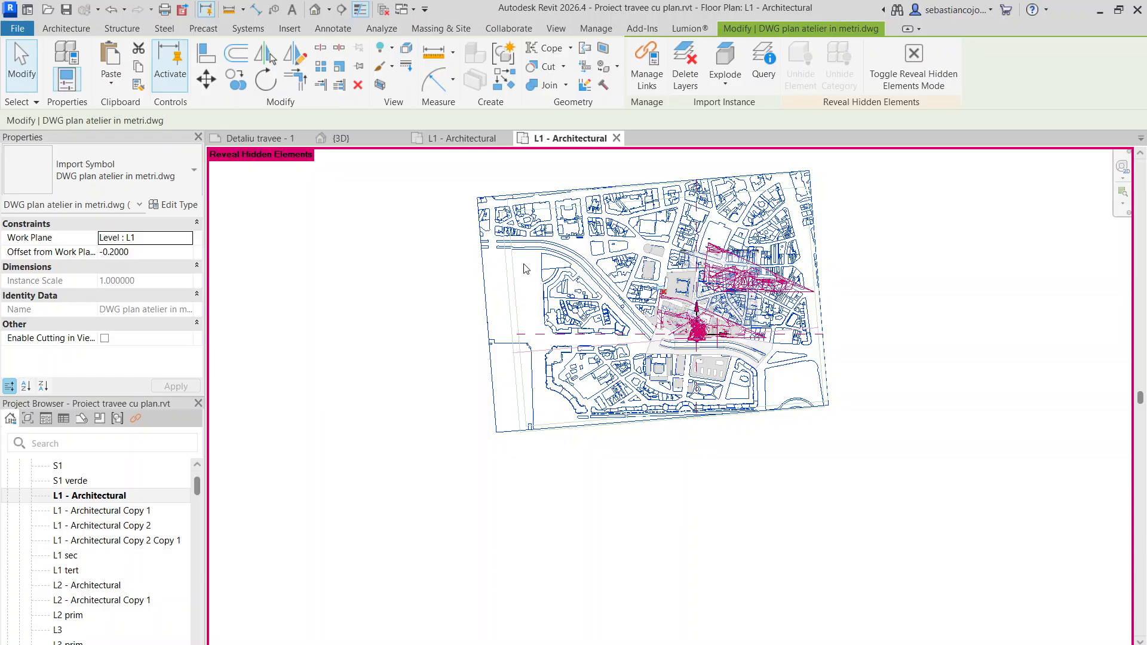
pyautogui.click(461, 138)
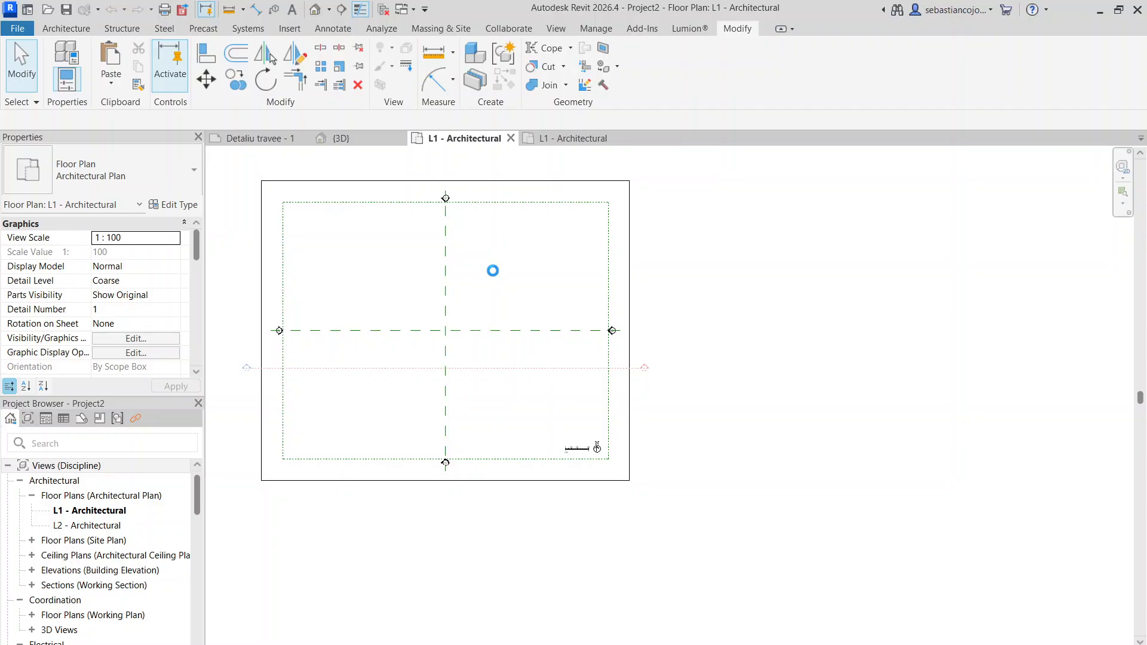
pyautogui.hotkey('ctrl', 'v')
pyautogui.scroll(-3, 410, 409)
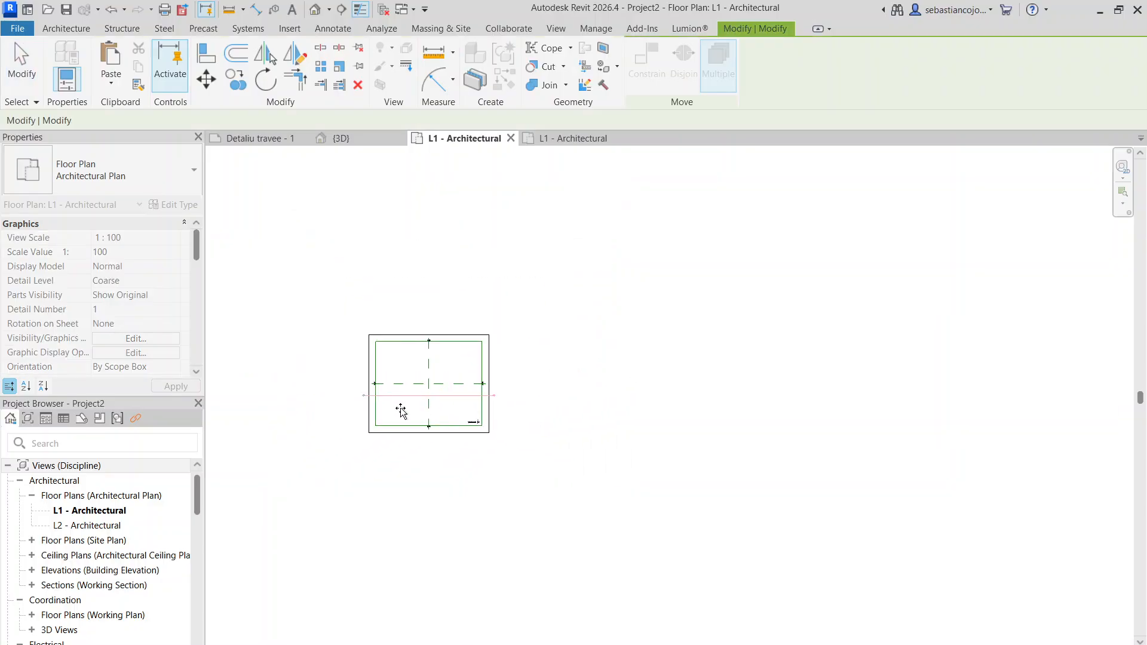
pyautogui.click(401, 407)
# - Select the crop region of the new project's L1 floor plan and set its scope box to None
pyautogui.scroll(-1, 522, 359)
pyautogui.click(478, 415)
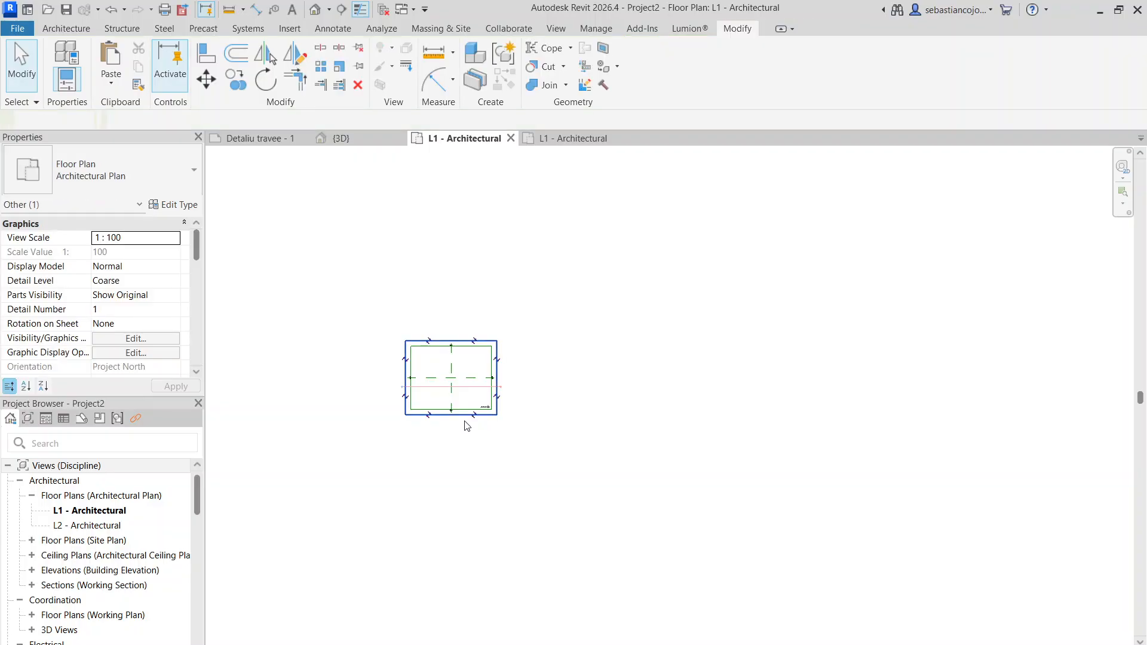
pyautogui.scroll(-6, 163, 294)
pyautogui.scroll(-4, 166, 297)
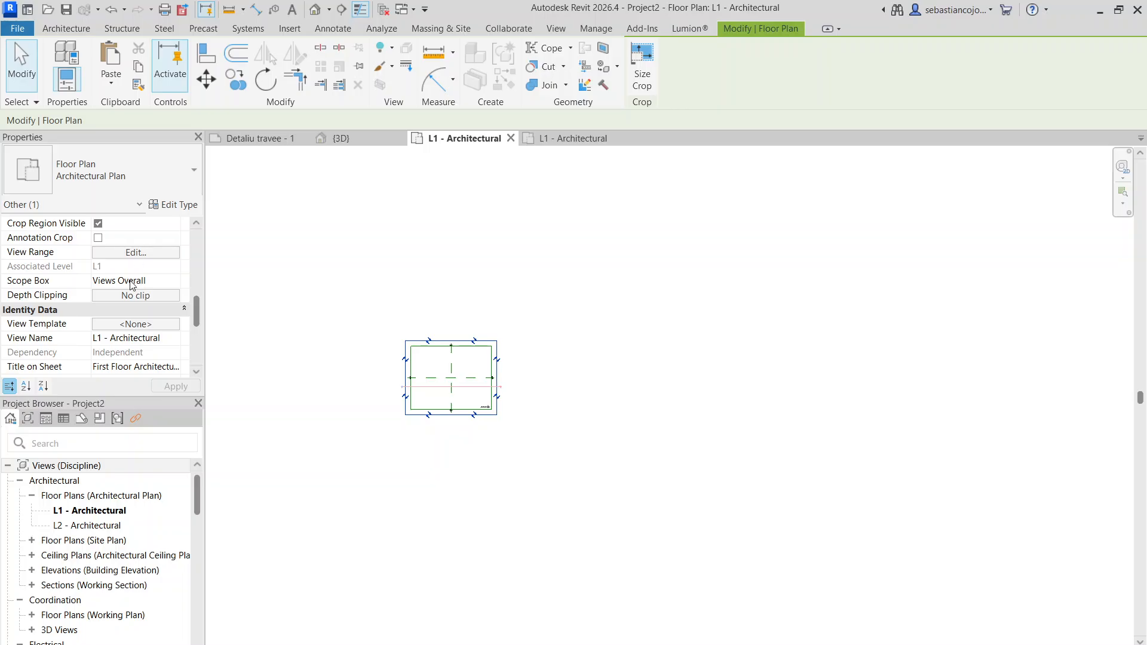
pyautogui.click(177, 284)
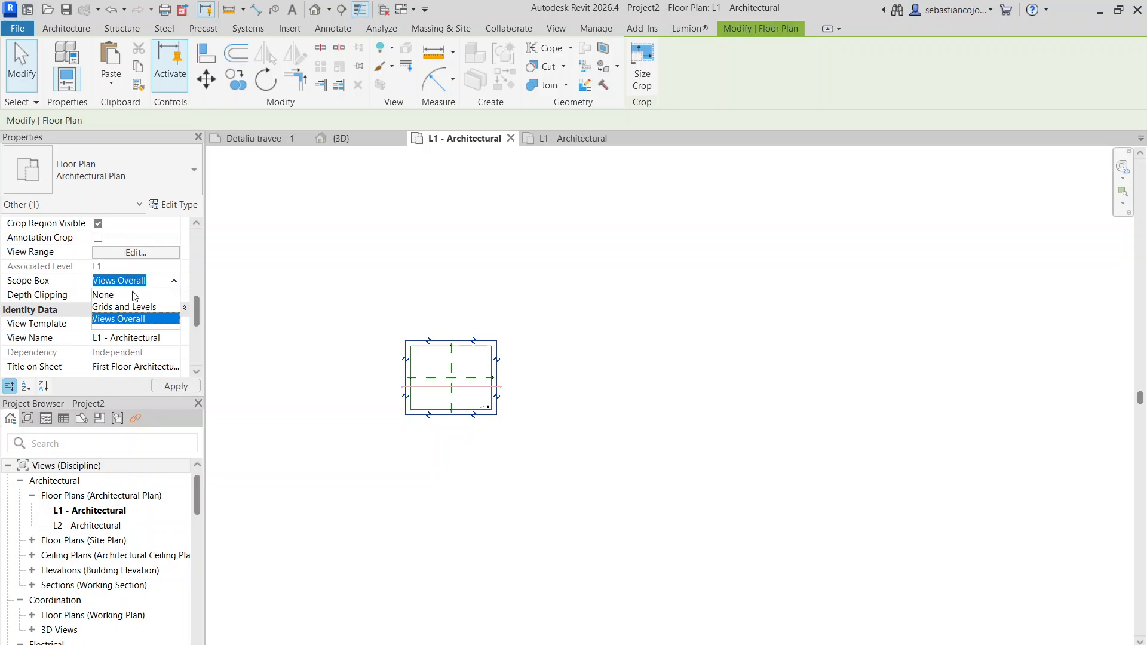
pyautogui.click(133, 293)
# - Enlarge the L1 plan's crop region on all four sides so it extends far beyond the original view area
pyautogui.moveTo(487, 276); pyautogui.dragTo(491, 225)
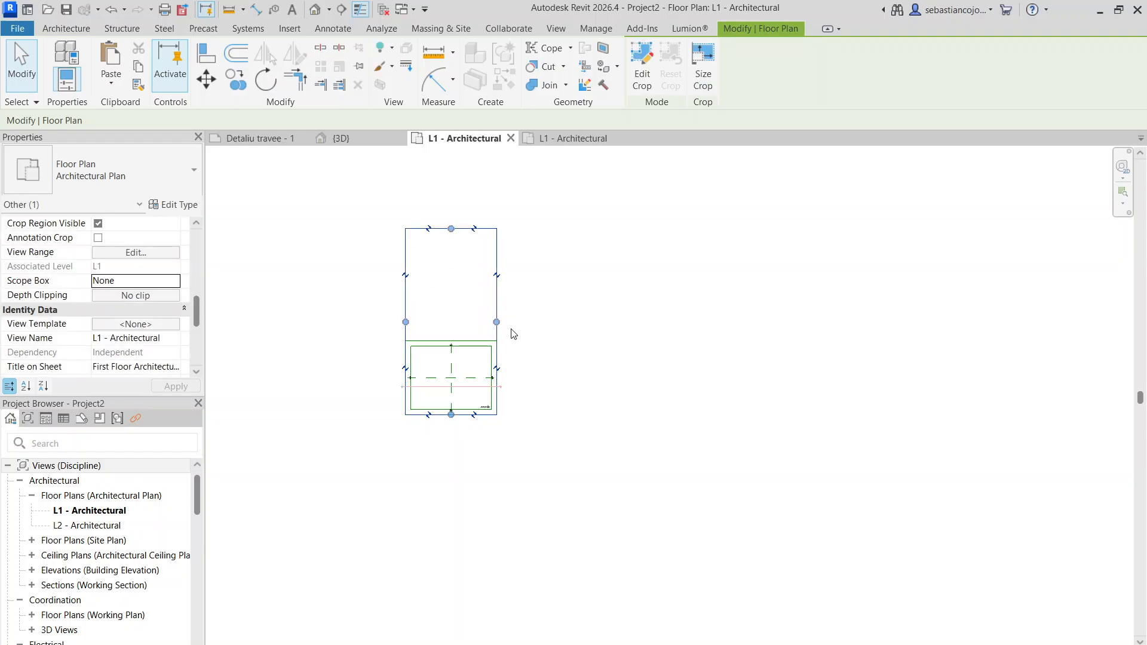
pyautogui.moveTo(496, 321); pyautogui.dragTo(928, 326)
pyautogui.scroll(-2, 430, 383)
pyautogui.moveTo(411, 358); pyautogui.dragTo(280, 374)
pyautogui.moveTo(557, 401); pyautogui.dragTo(504, 582)
pyautogui.scroll(-1, 529, 432)
pyautogui.scroll(-2, 528, 428)
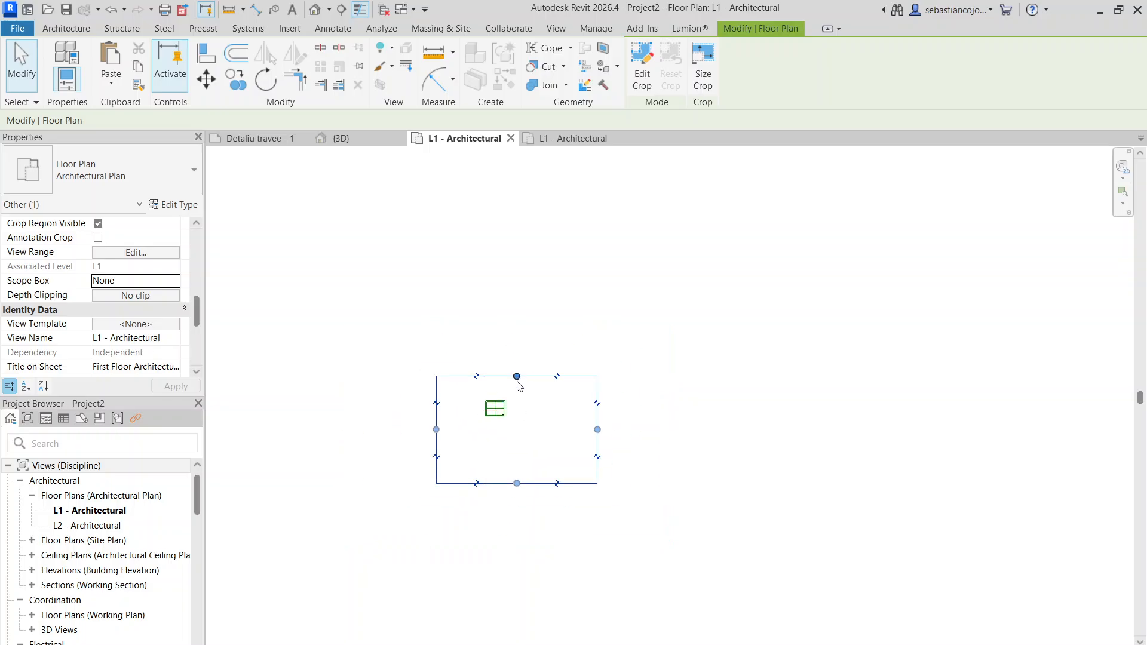
pyautogui.moveTo(516, 377); pyautogui.dragTo(518, 219)
pyautogui.moveTo(433, 350); pyautogui.dragTo(281, 350)
pyautogui.scroll(-2, 577, 345)
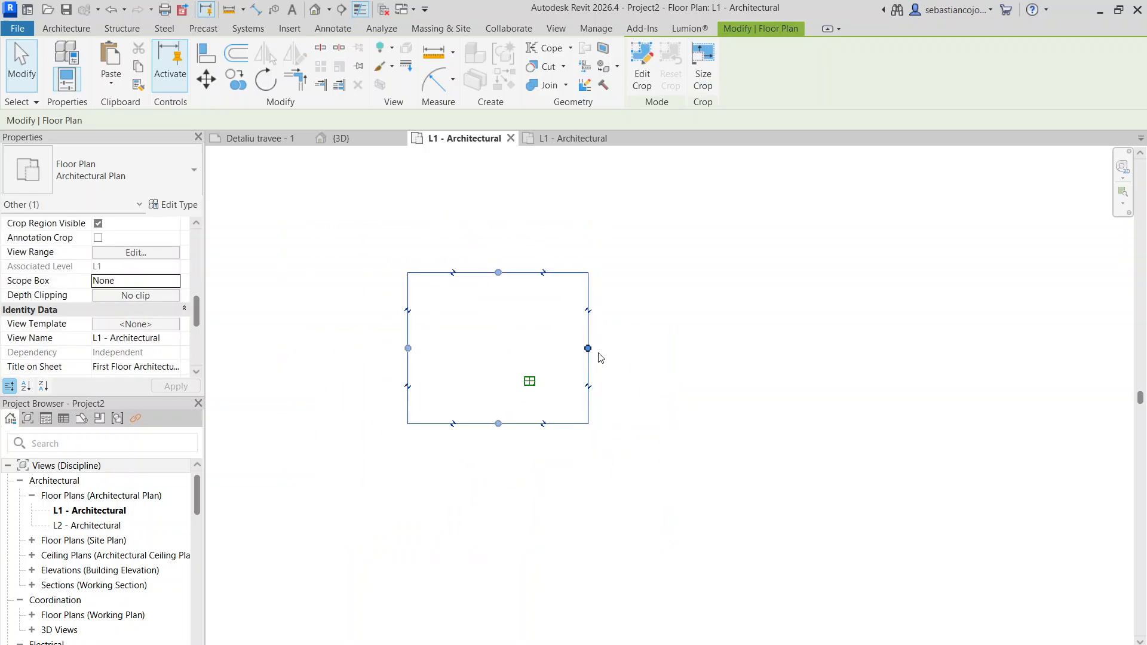
pyautogui.moveTo(599, 356); pyautogui.dragTo(879, 350)
pyautogui.moveTo(629, 422); pyautogui.dragTo(629, 526)
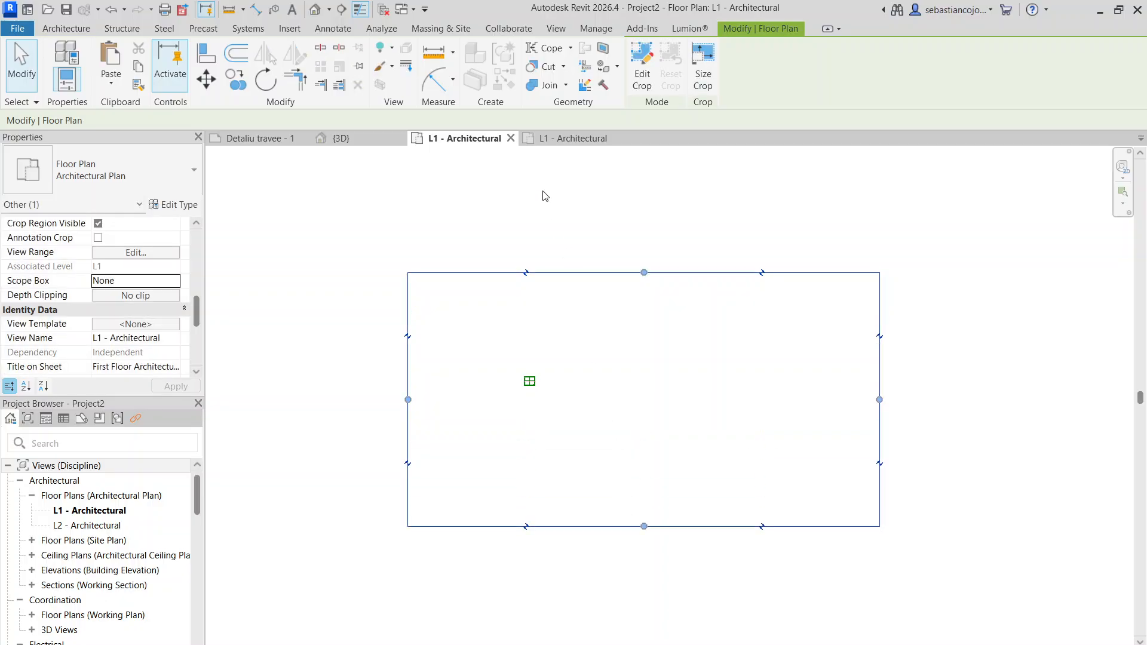
# - In the new project's default 3D view, move the DWG site plan so the scope boxes sit beside the river near its centre
pyautogui.click(312, 9)
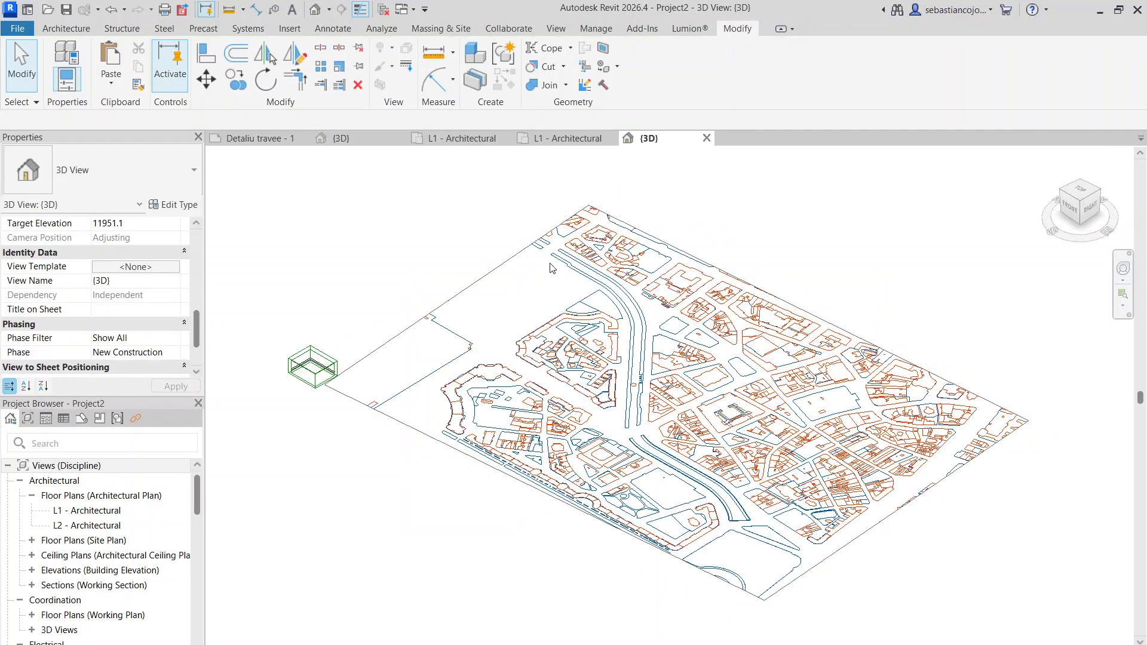
pyautogui.scroll(8, 535, 296)
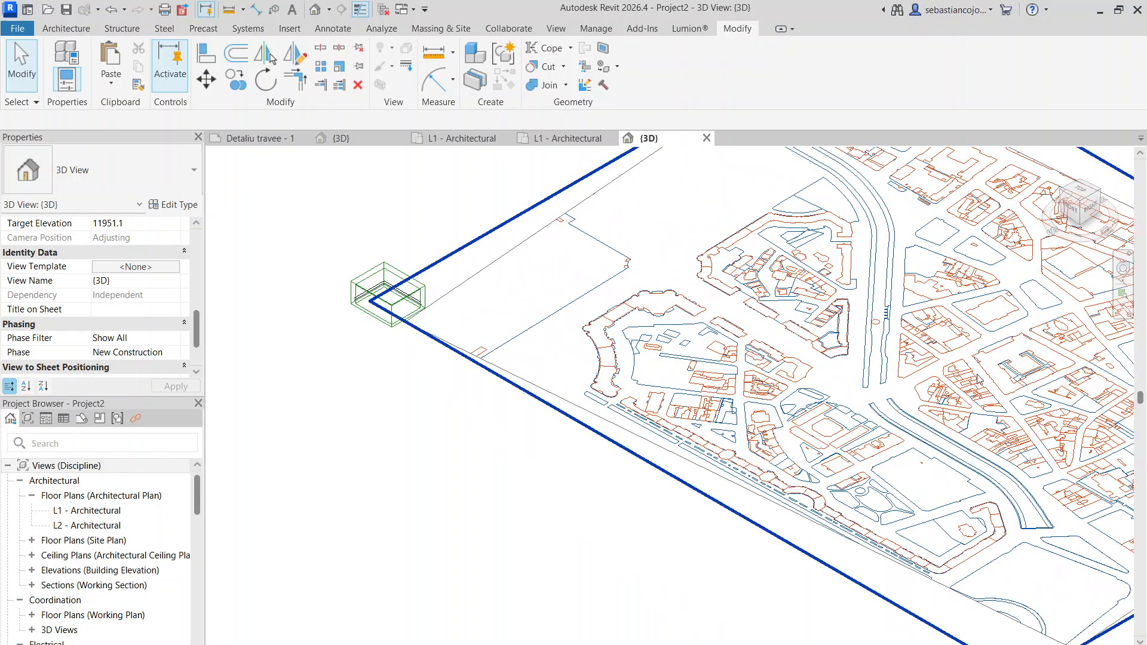
pyautogui.scroll(-5, 664, 326)
pyautogui.click(690, 356)
pyautogui.moveTo(828, 354); pyautogui.dragTo(633, 323)
pyautogui.scroll(5, 633, 321)
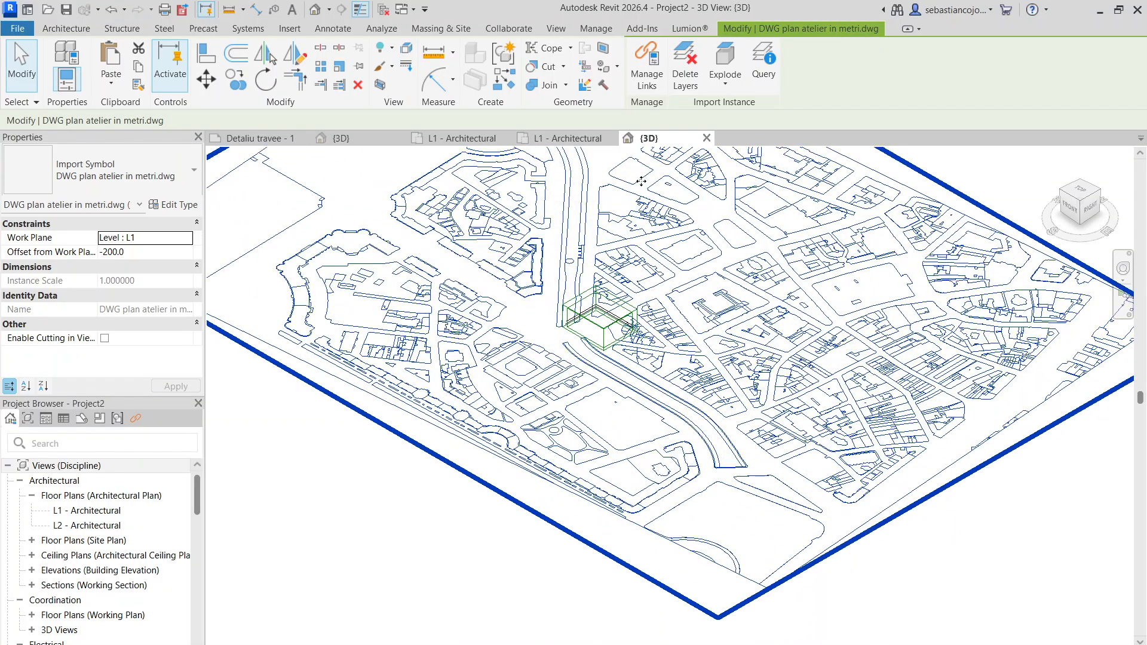
# - Compare the site plan with the existing project's L1 plan, and reopen the new project's L1 - Architectural floor plan
pyautogui.click(558, 138)
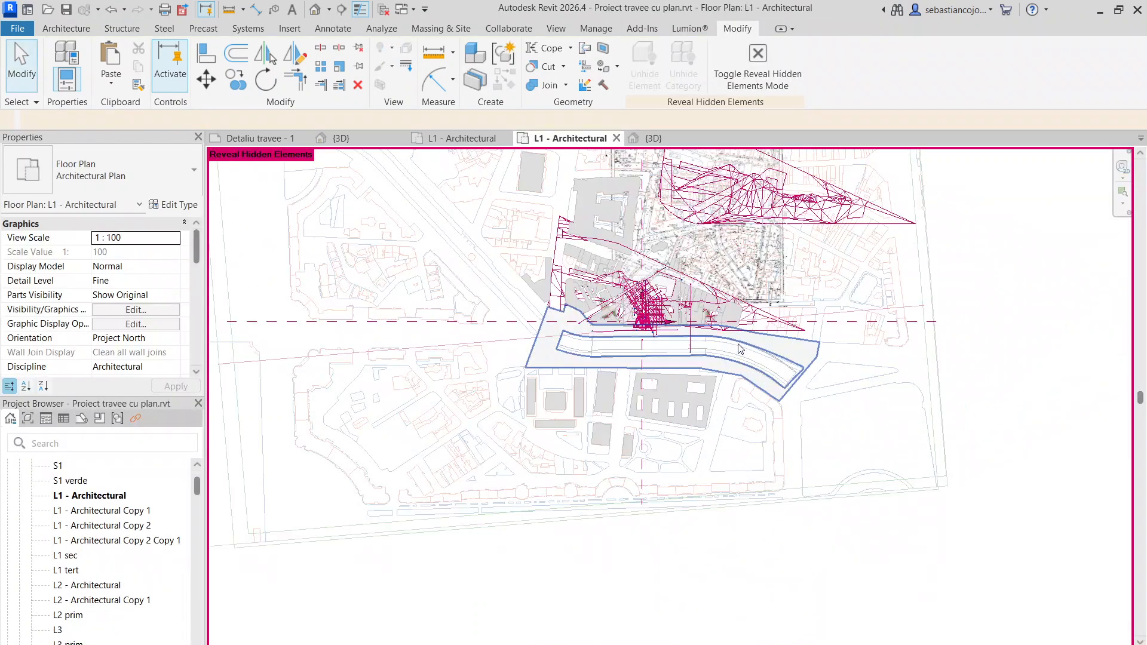
pyautogui.scroll(-3, 650, 391)
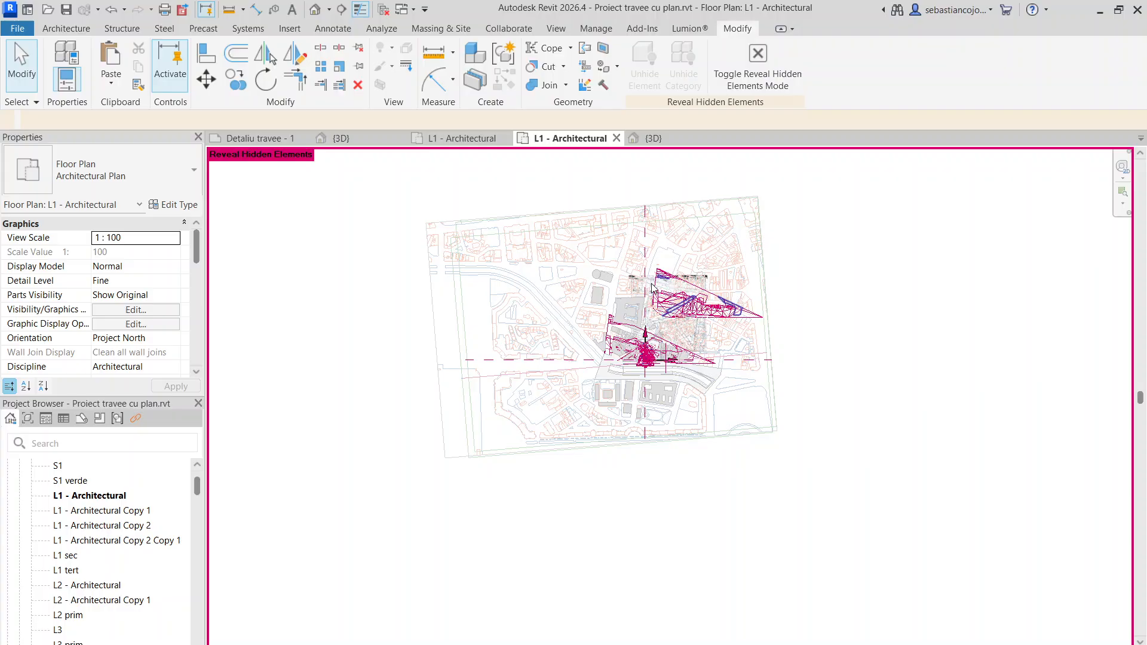
pyautogui.click(669, 141)
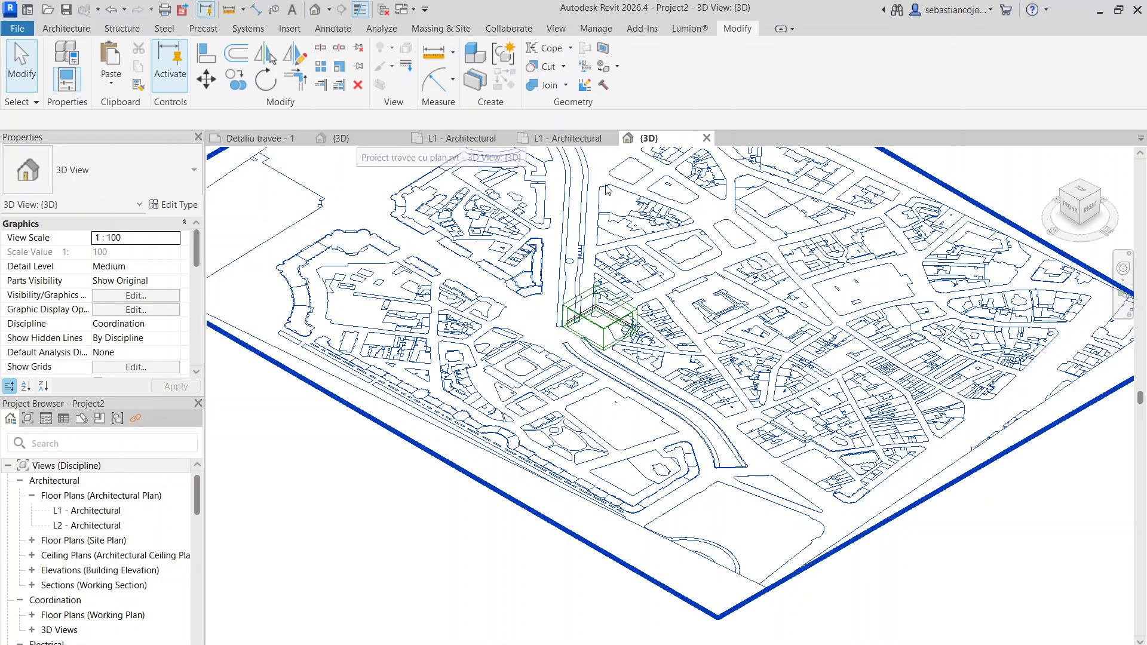
pyautogui.click(103, 511)
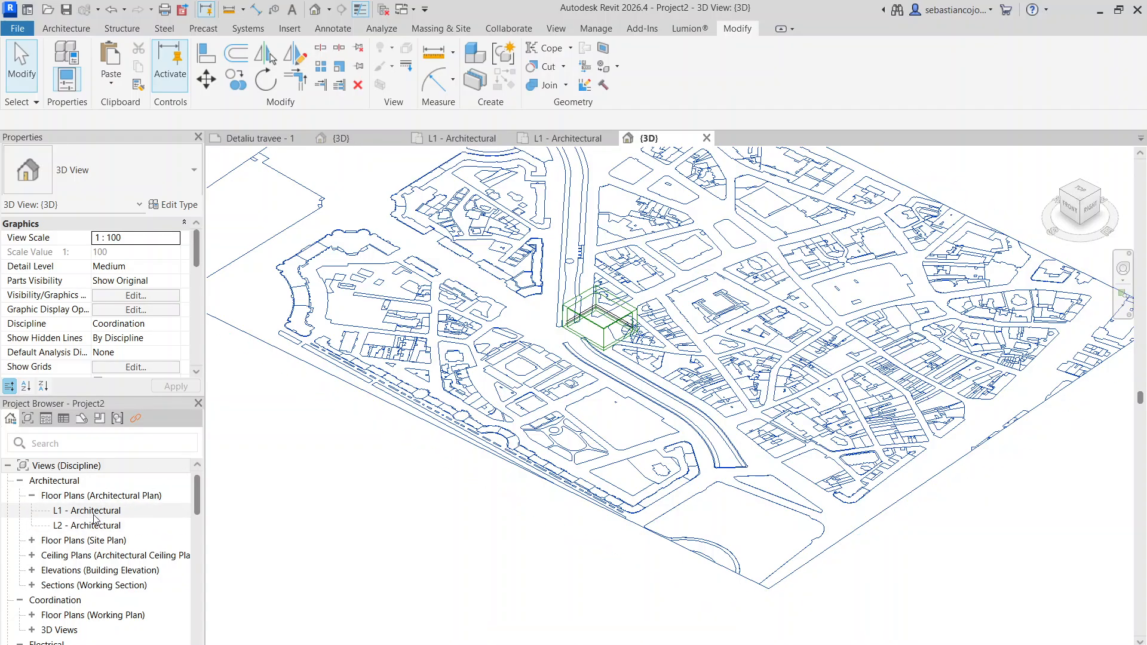
pyautogui.doubleClick(104, 511)
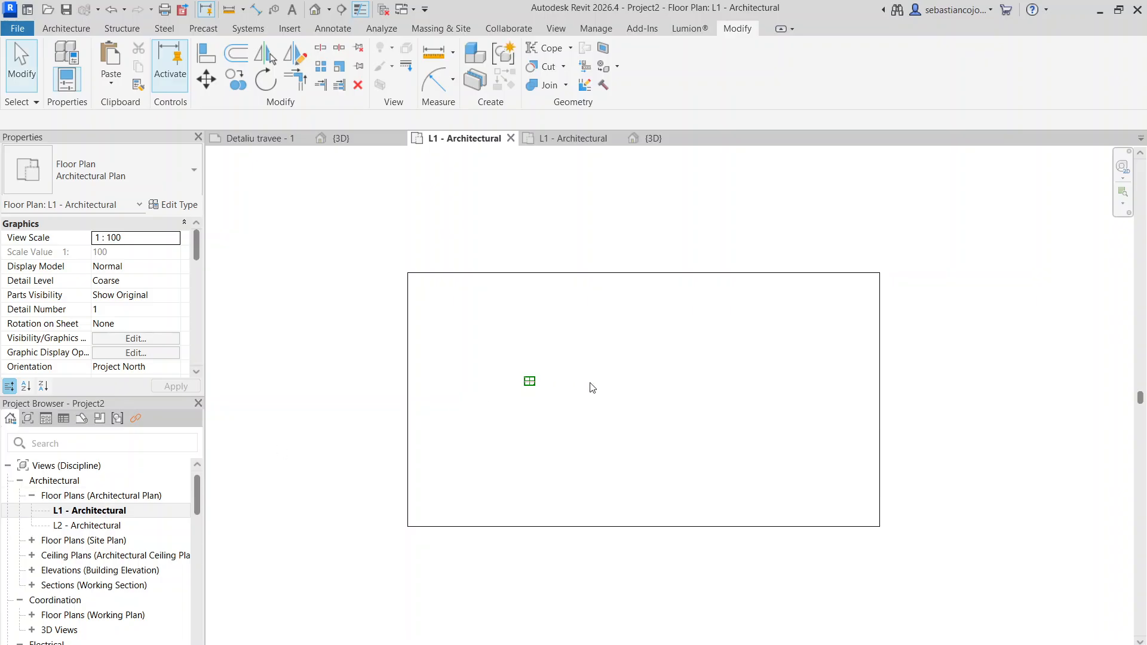
# - Stretch the Views Overall scope box eastward in the new project's L1 plan to nearly double its width
pyautogui.scroll(3, 591, 366)
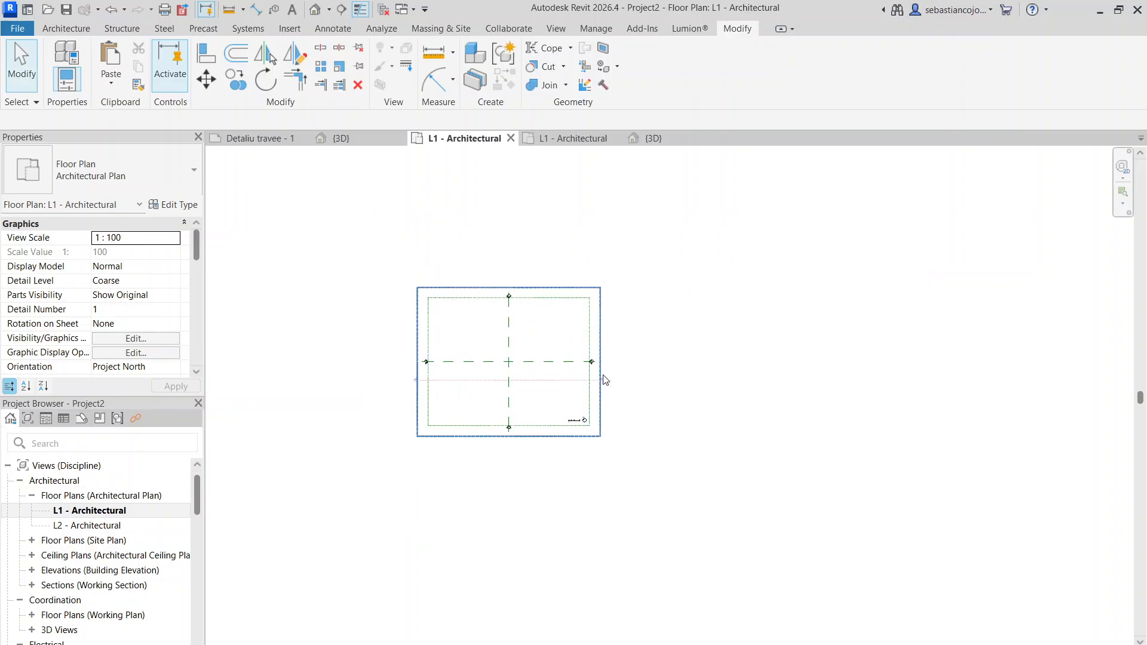
pyautogui.click(602, 382)
pyautogui.moveTo(651, 368); pyautogui.dragTo(743, 366)
pyautogui.scroll(-3, 546, 409)
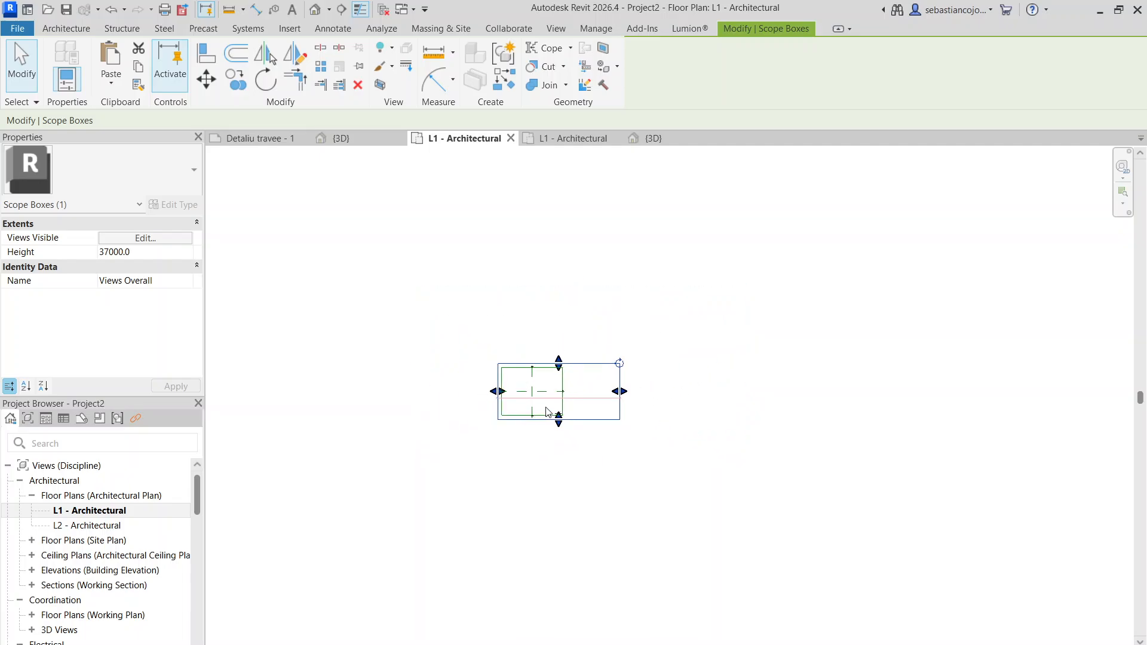
pyautogui.scroll(3, 590, 409)
# - Select the DWG site plan in the 3D view and check its work plane offset and position against the scope boxes
pyautogui.click(651, 138)
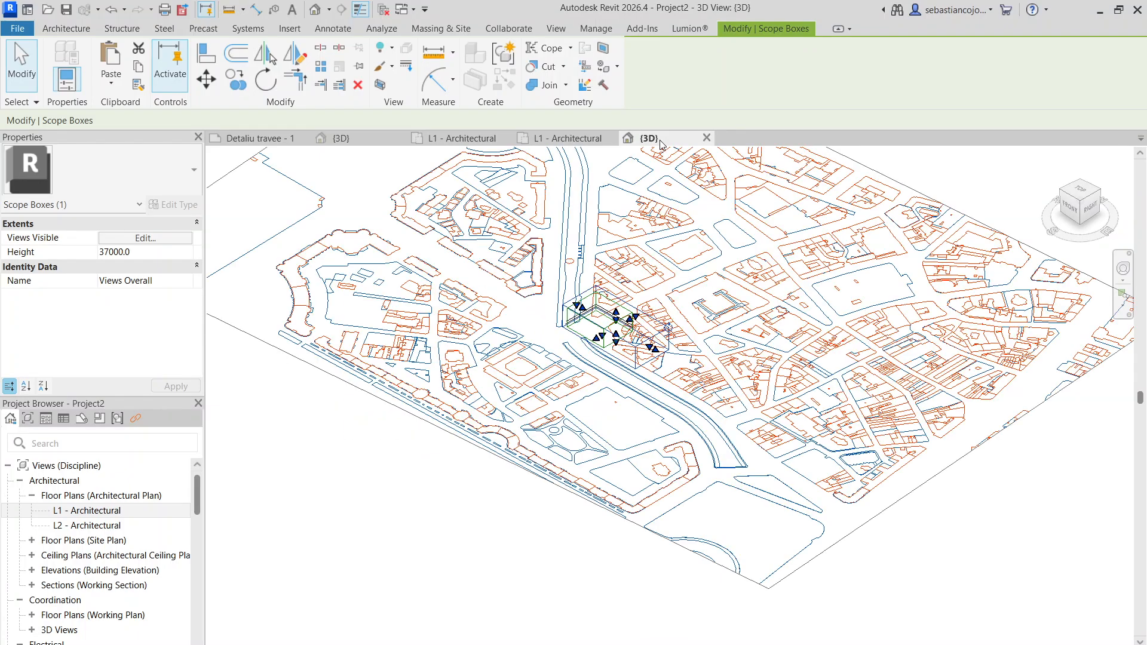
pyautogui.scroll(-3, 641, 466)
pyautogui.click(641, 465)
pyautogui.scroll(4, 631, 397)
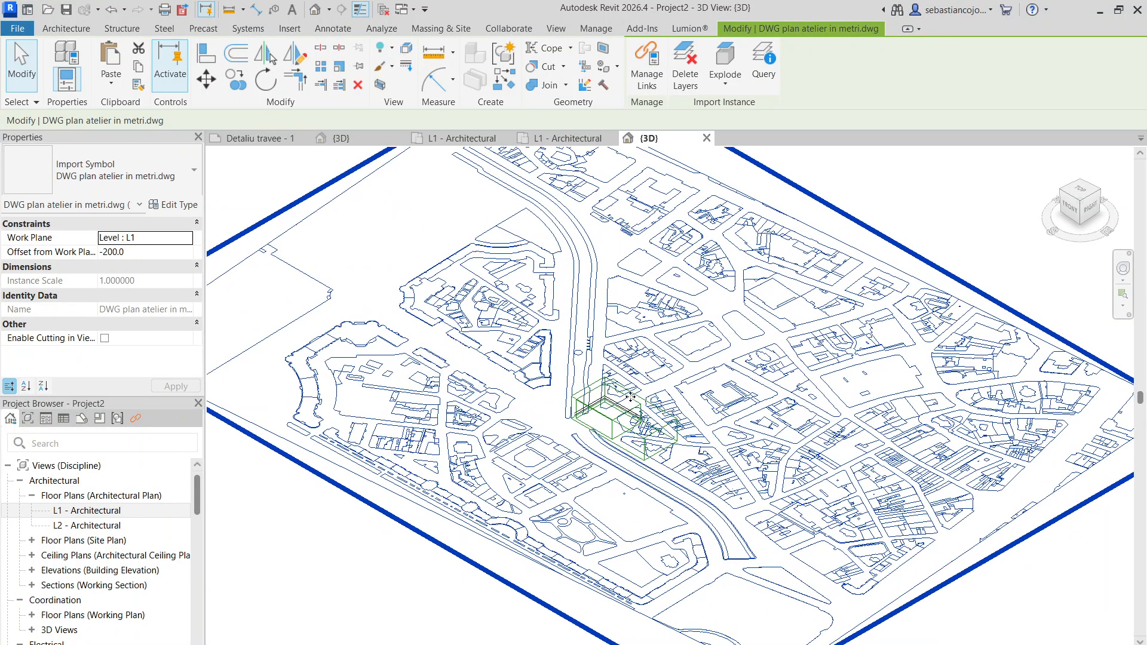
pyautogui.scroll(3, 646, 367)
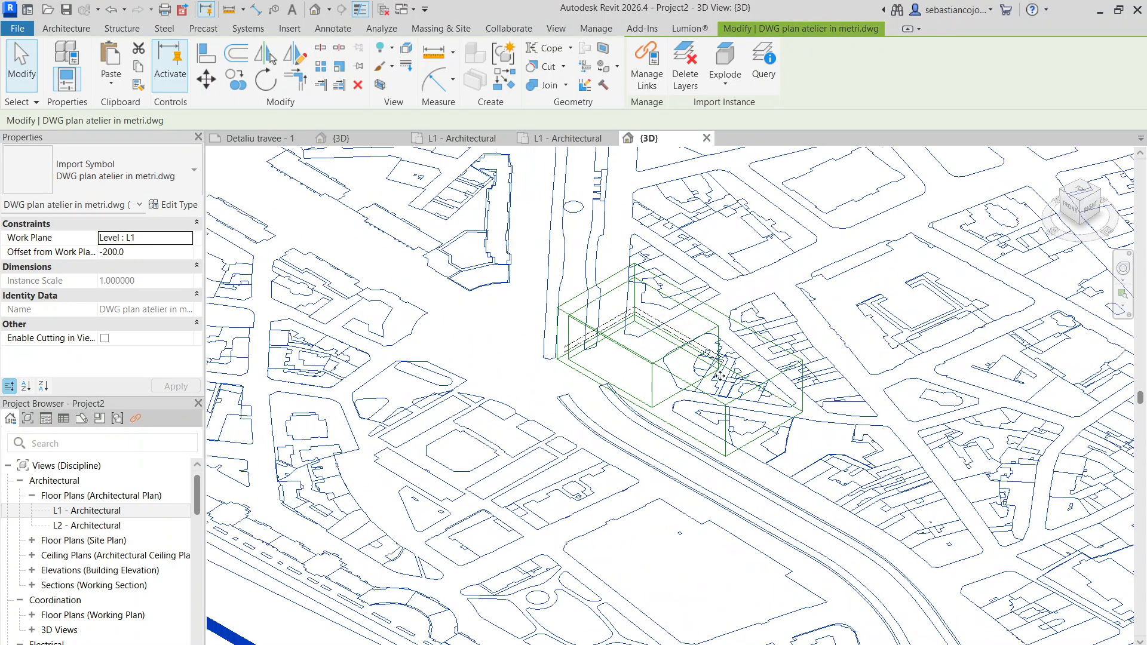
pyautogui.click(565, 138)
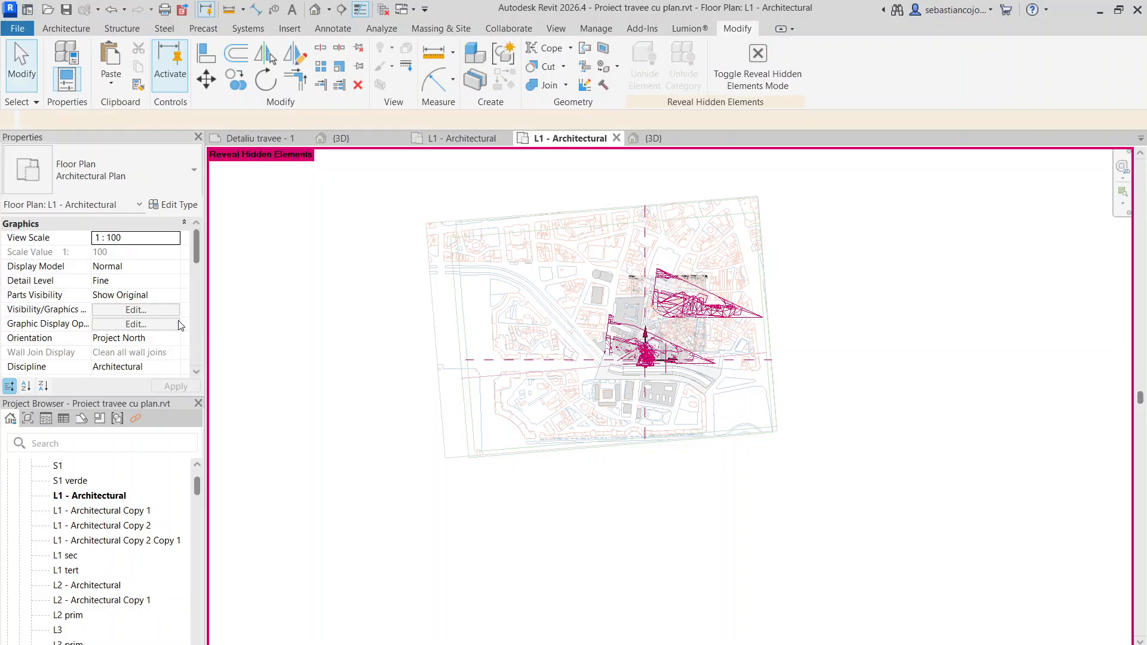
pyautogui.click(645, 138)
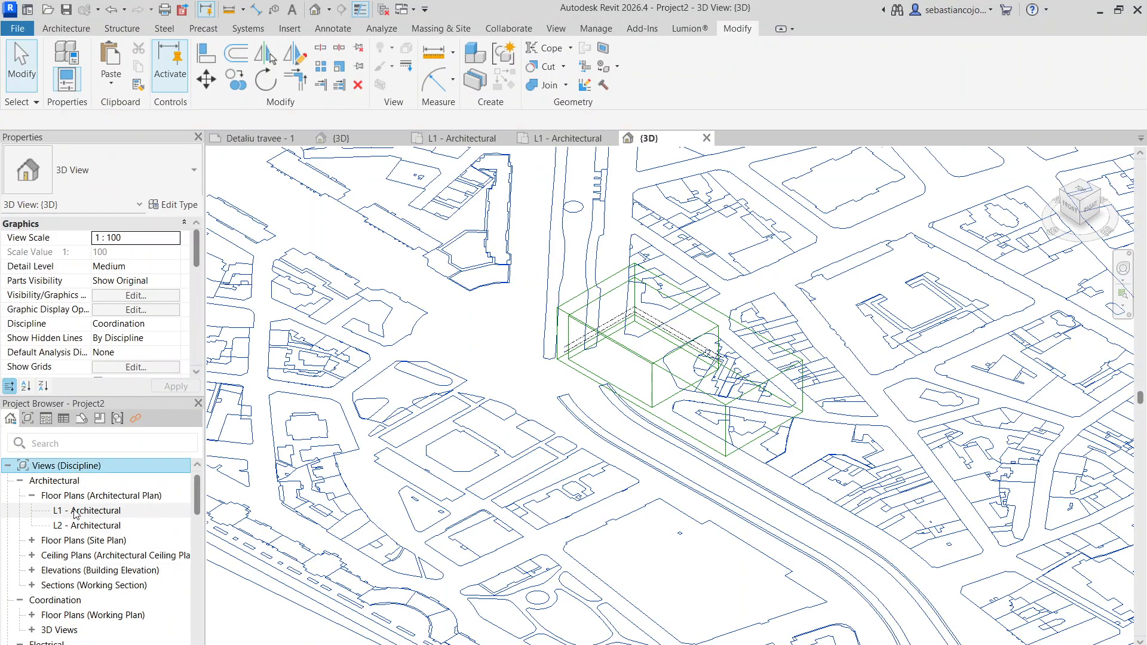
# - Set the new project's L1 floor plan view range to Unlimited for both the bottom and the view depth
pyautogui.doubleClick(75, 511)
pyautogui.scroll(-3, 115, 331)
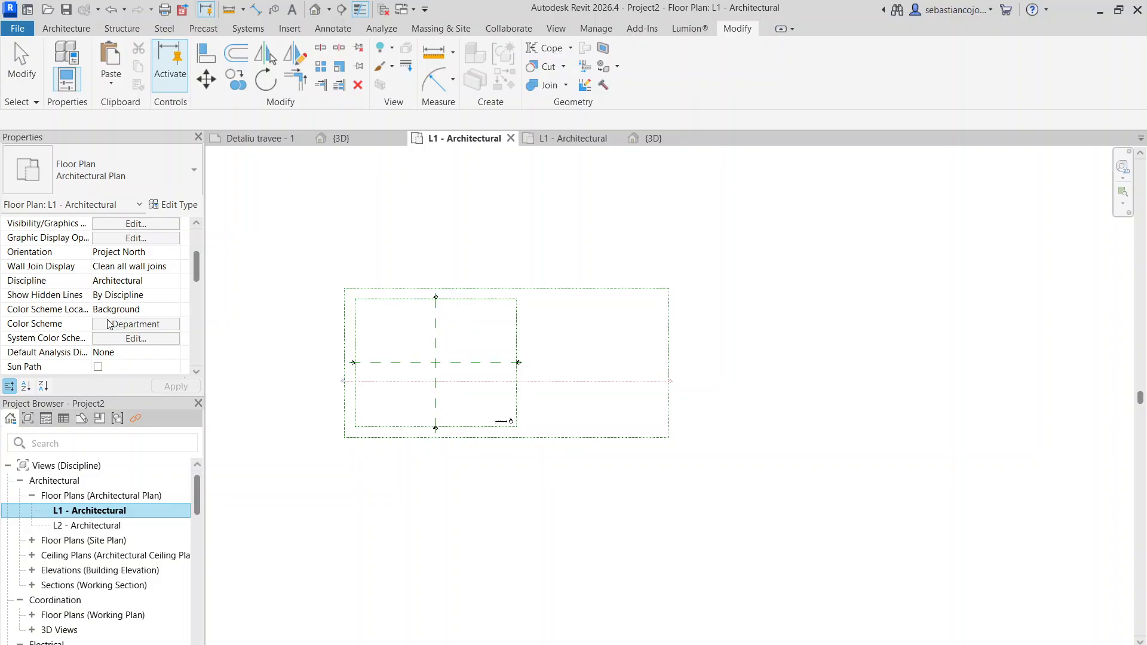
pyautogui.scroll(-5, 96, 296)
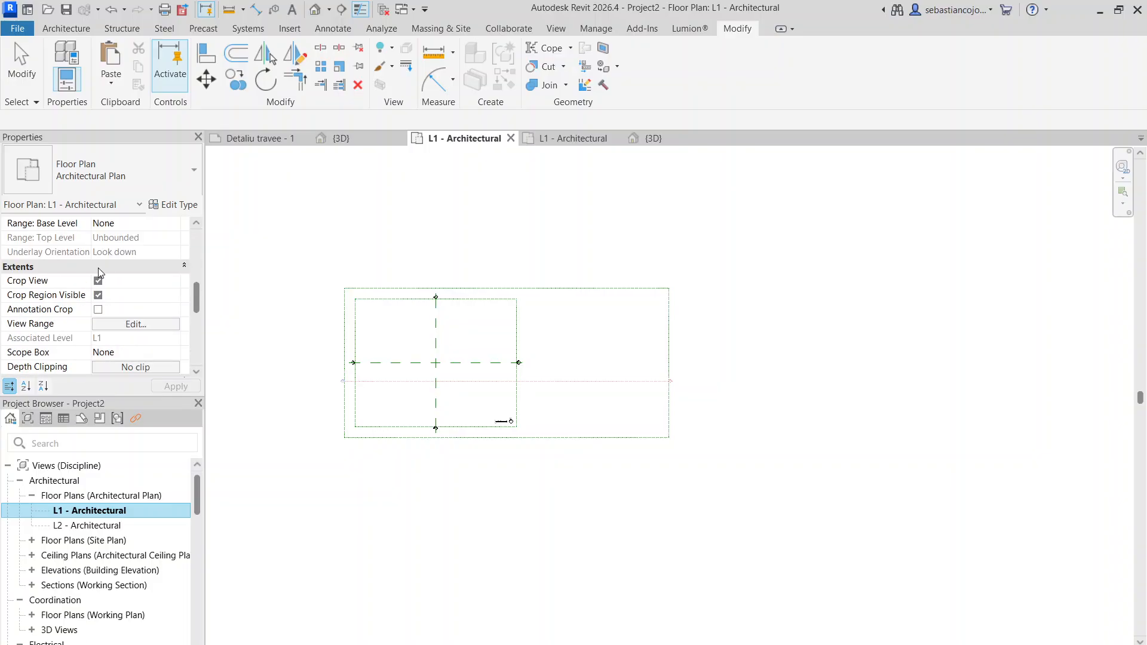
pyautogui.click(122, 324)
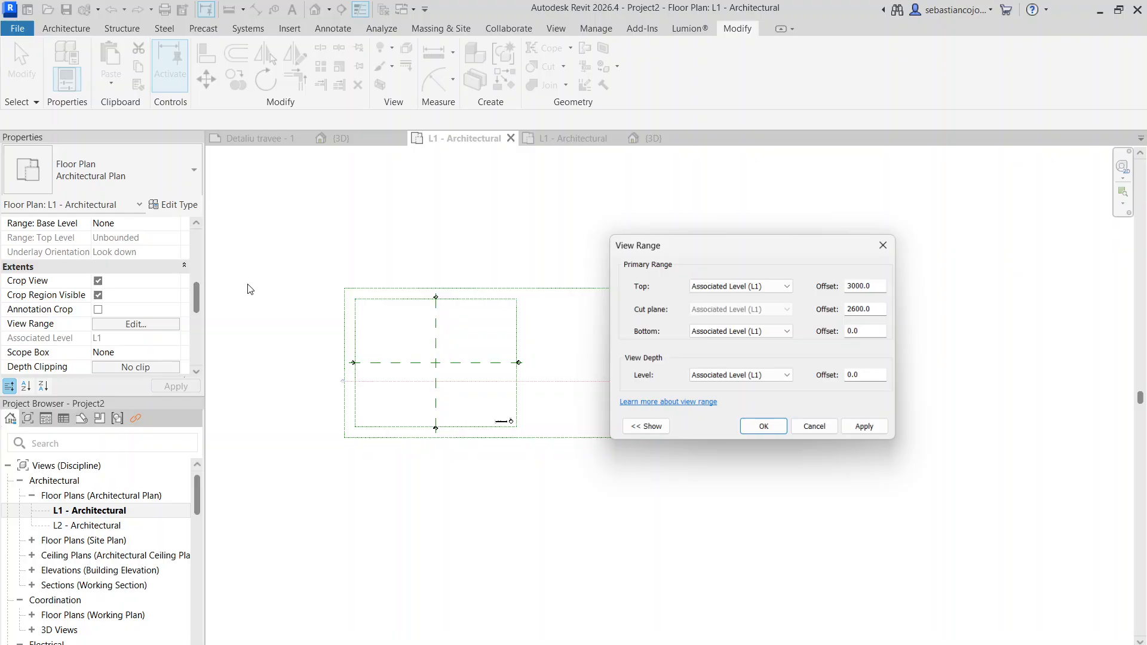
pyautogui.click(754, 336)
pyautogui.click(711, 363)
pyautogui.click(741, 377)
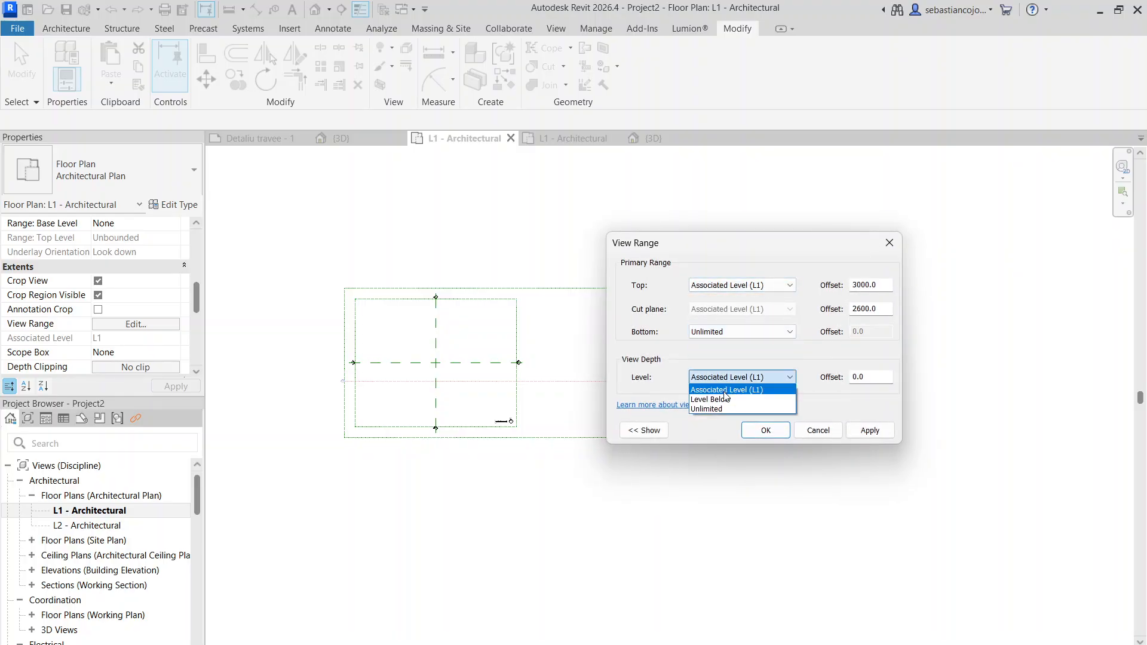
pyautogui.click(729, 390)
pyautogui.click(708, 409)
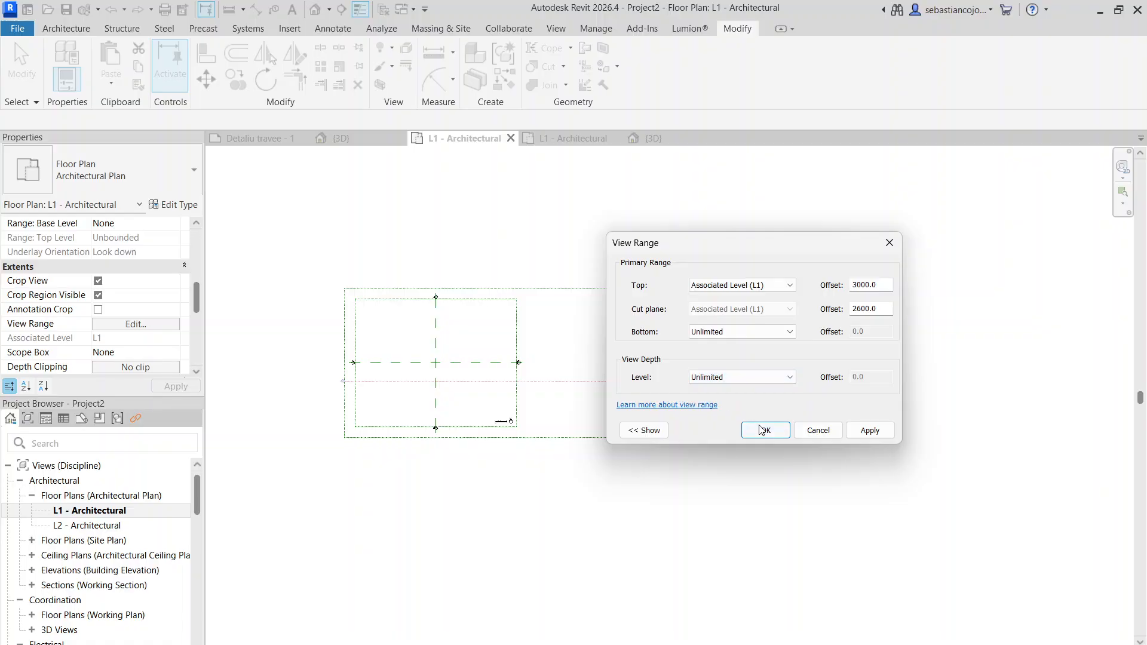
pyautogui.click(766, 430)
# - Shrink the L1 plan's crop region on all four sides so it fits closely around the DWG site plan
pyautogui.scroll(-5, 660, 339)
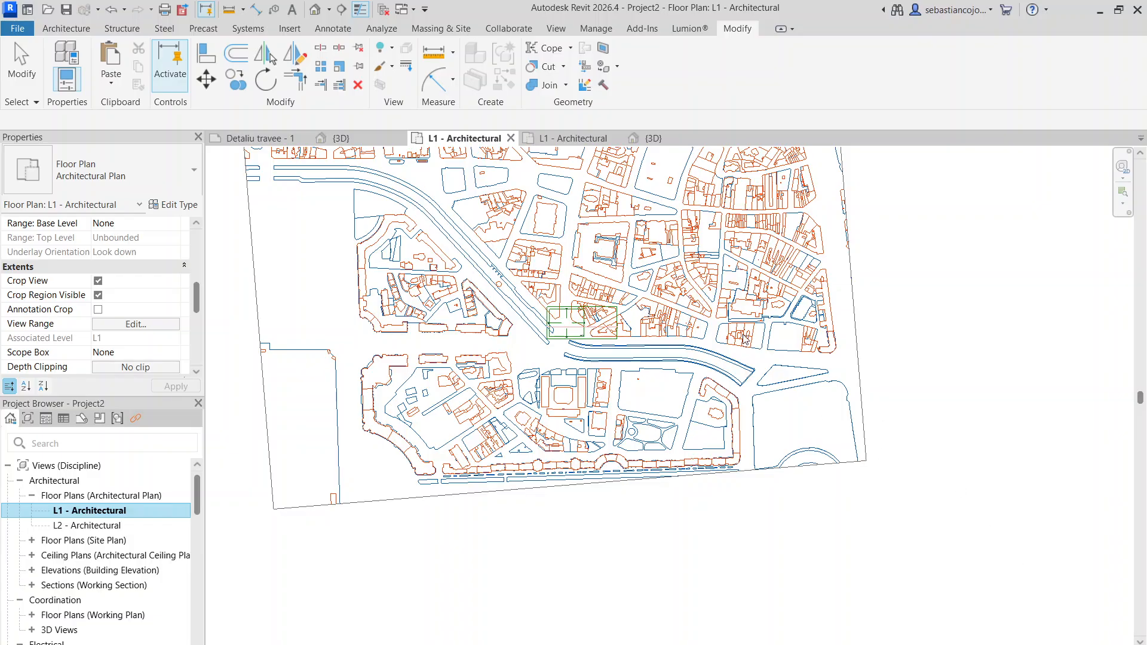
pyautogui.scroll(-4, 693, 379)
pyautogui.scroll(5, 663, 316)
pyautogui.scroll(-6, 655, 359)
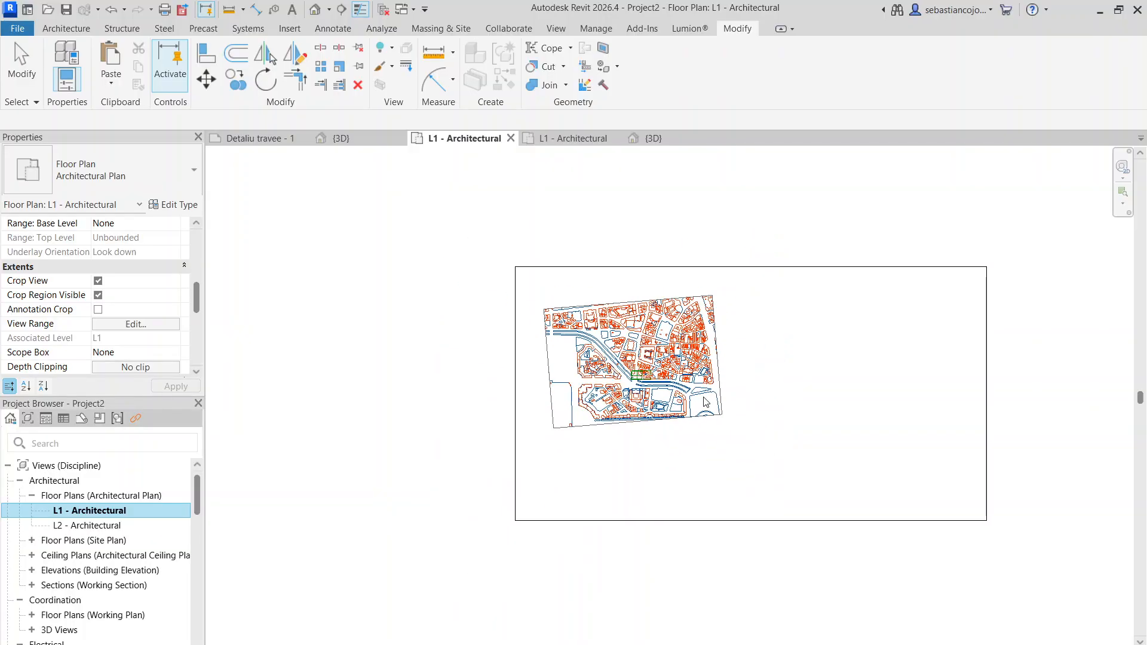
pyautogui.click(663, 520)
pyautogui.moveTo(751, 519); pyautogui.dragTo(751, 429)
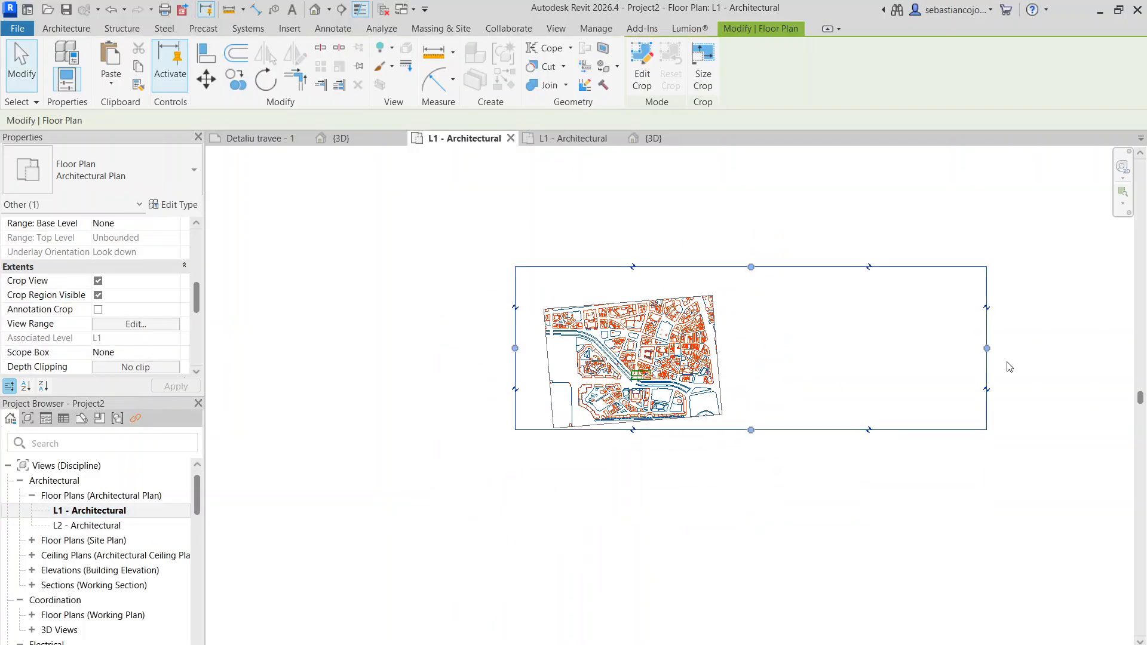
pyautogui.moveTo(986, 349); pyautogui.dragTo(742, 349)
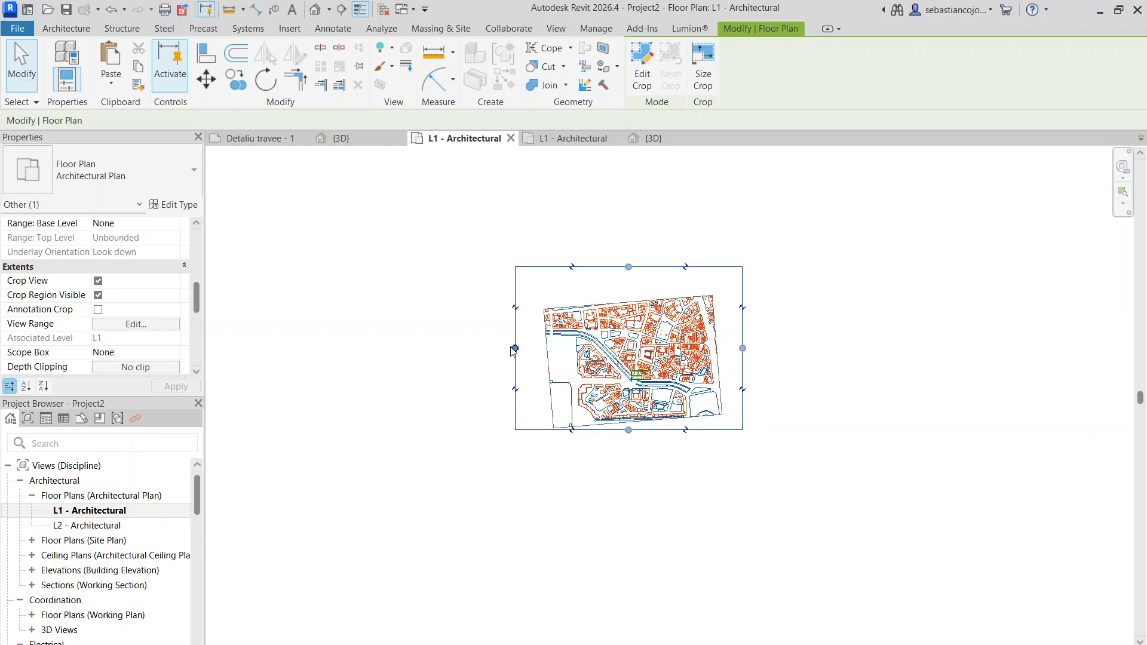
pyautogui.moveTo(515, 348); pyautogui.dragTo(557, 348)
pyautogui.moveTo(649, 267)
pyautogui.mouseDown()
pyautogui.moveTo(649, 304)
pyautogui.moveTo(650, 286)
pyautogui.mouseUp()
# - Examine the river, streets and building plots of the DWG site plan surrounding the scope boxes
pyautogui.scroll(6, 656, 402)
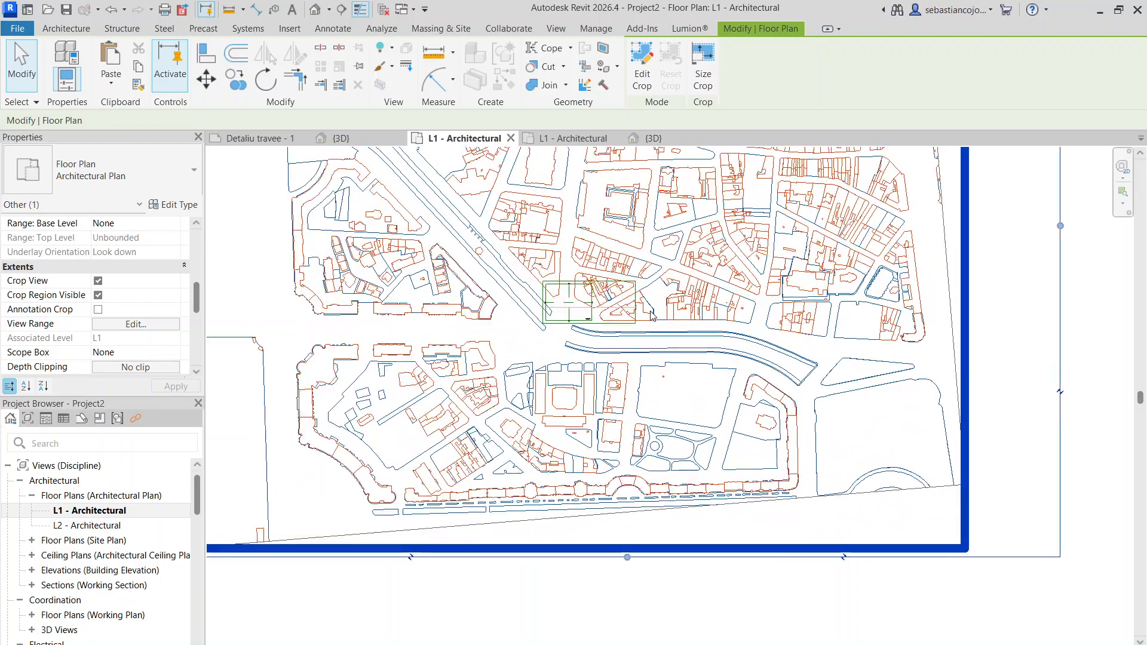
pyautogui.scroll(-3, 650, 311)
pyautogui.moveTo(650, 312); pyautogui.dragTo(635, 385, button='middle')
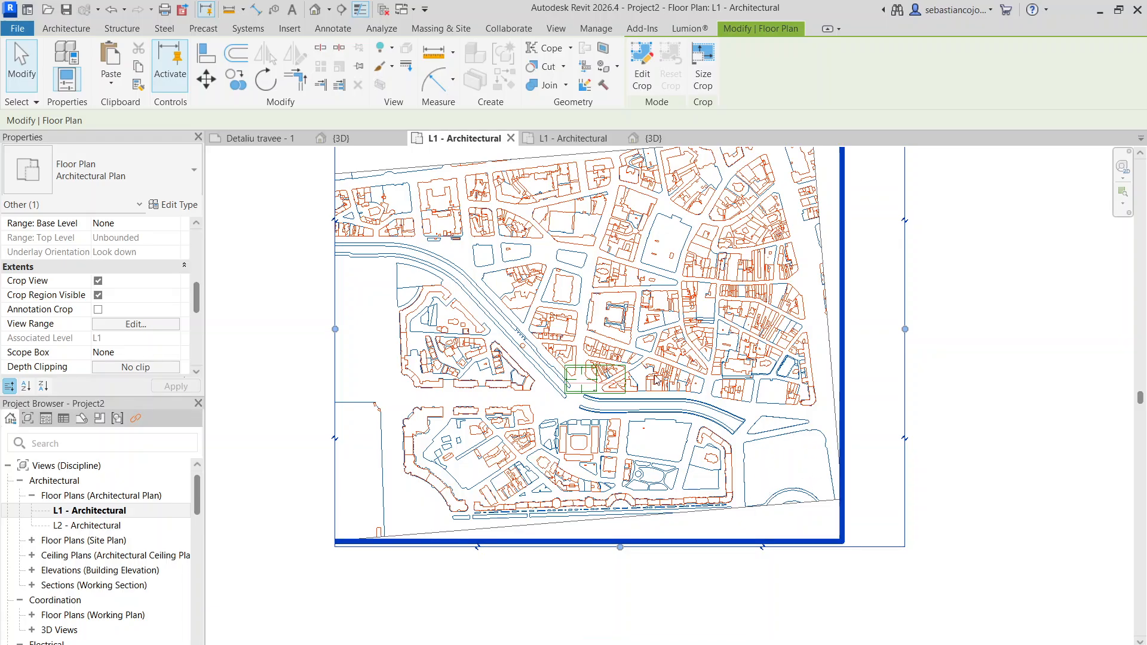
pyautogui.scroll(3, 657, 376)
pyautogui.scroll(-4, 540, 278)
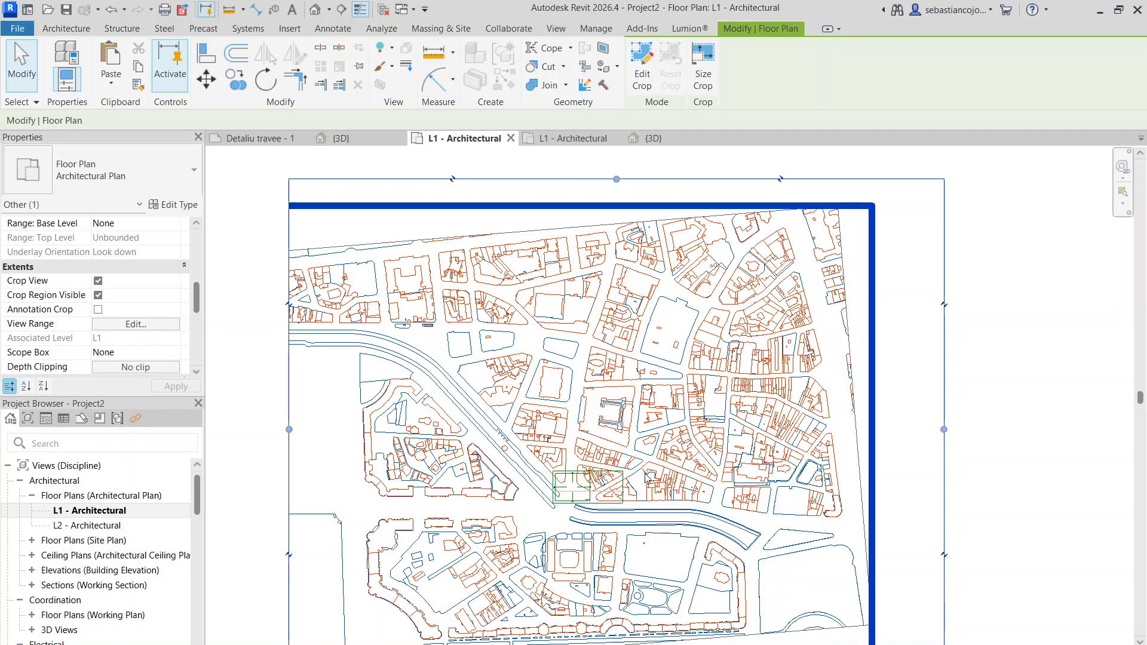
pyautogui.scroll(2, 611, 433)
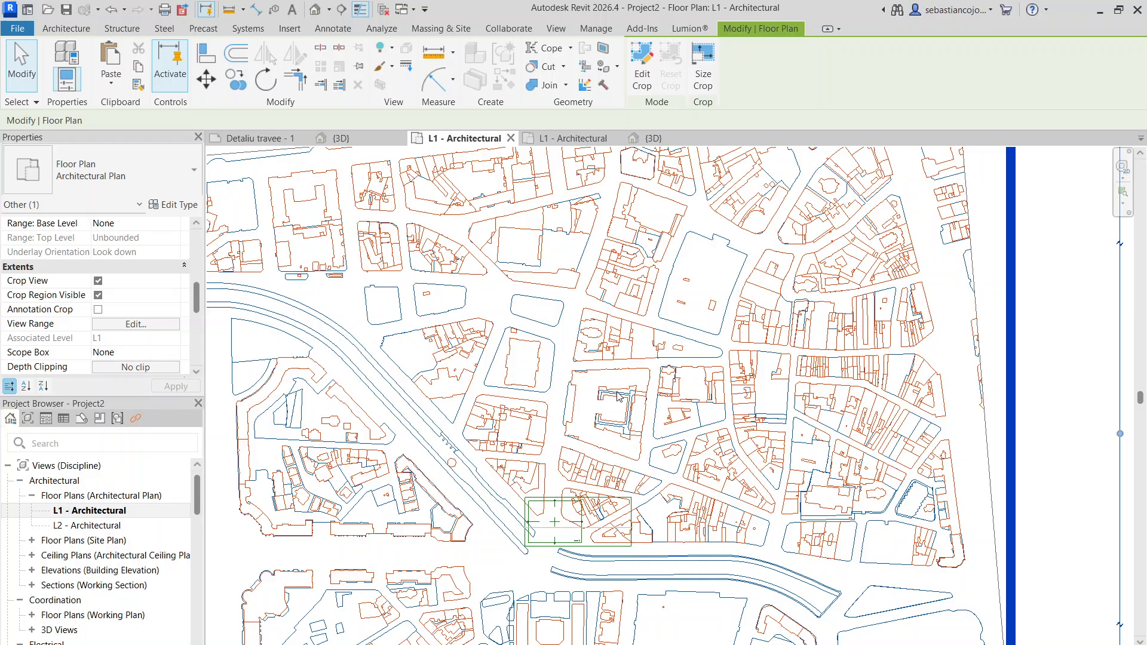
pyautogui.scroll(1, 618, 396)
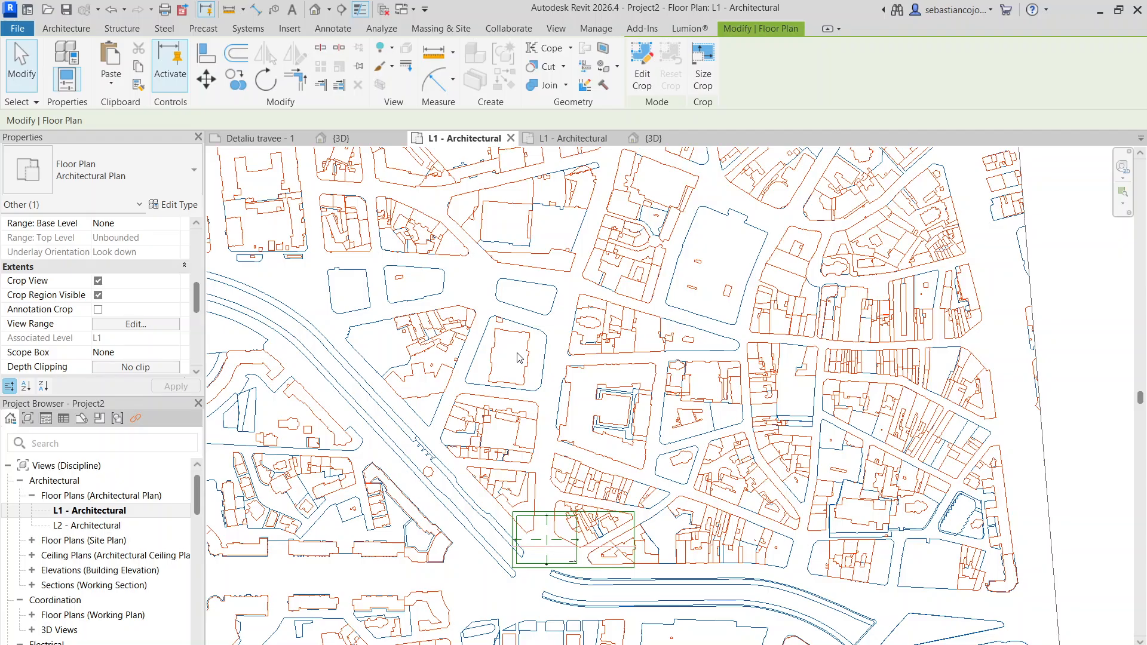
pyautogui.scroll(-1, 502, 358)
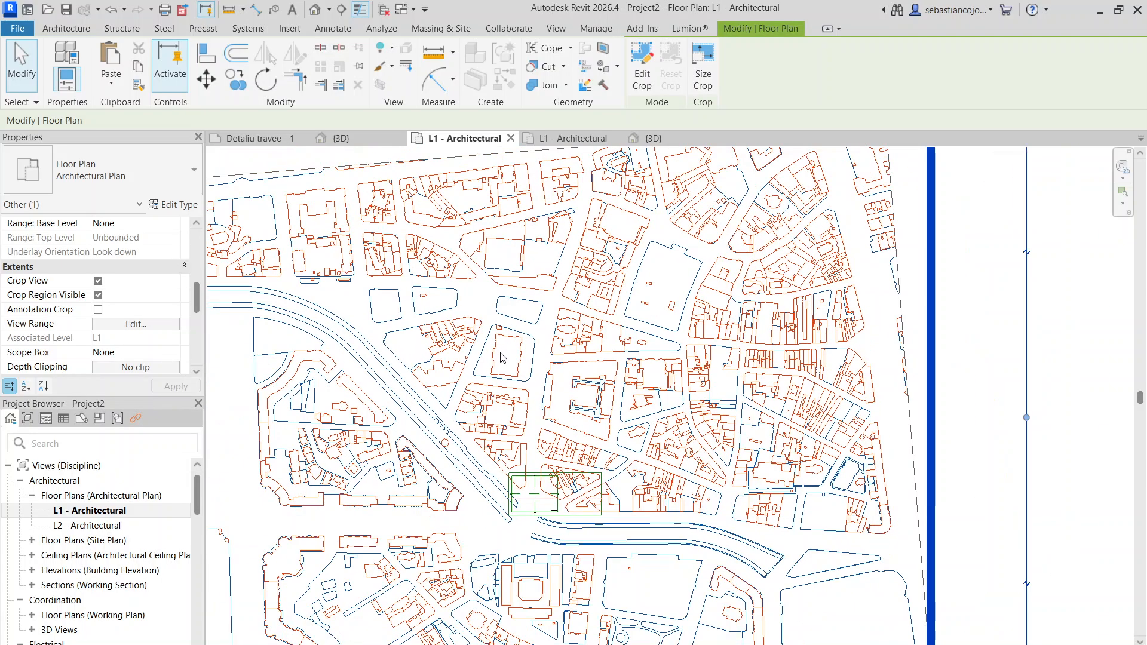
pyautogui.moveTo(518, 352); pyautogui.dragTo(490, 388, button='middle')
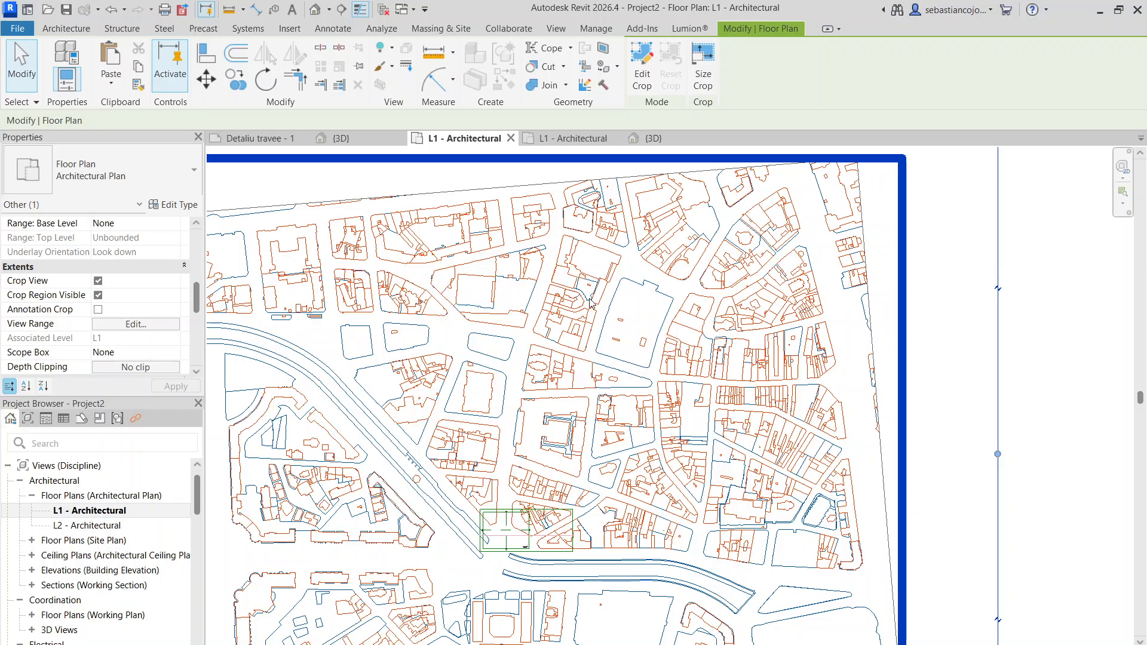
pyautogui.scroll(1, 591, 296)
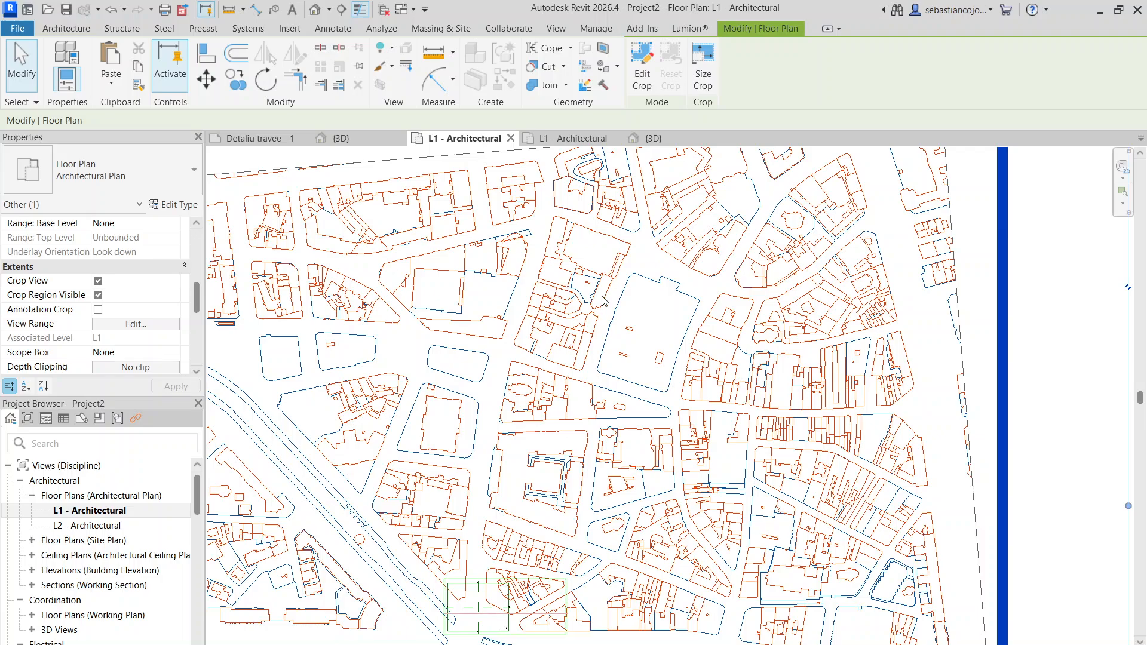
pyautogui.scroll(-1, 601, 326)
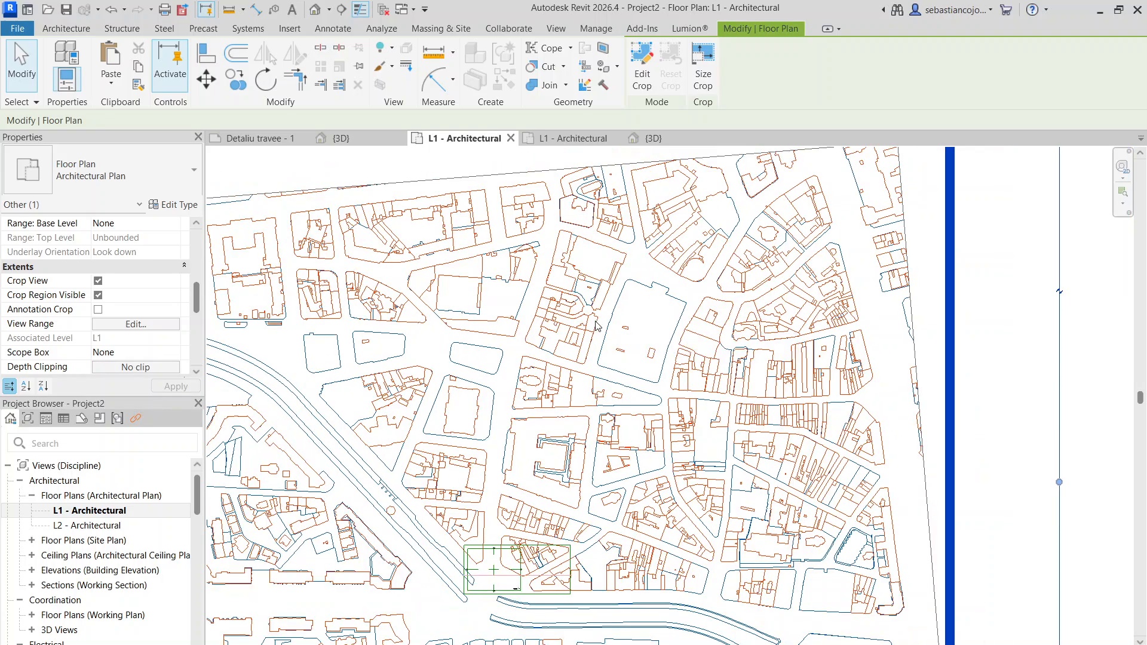
pyautogui.scroll(-1, 639, 480)
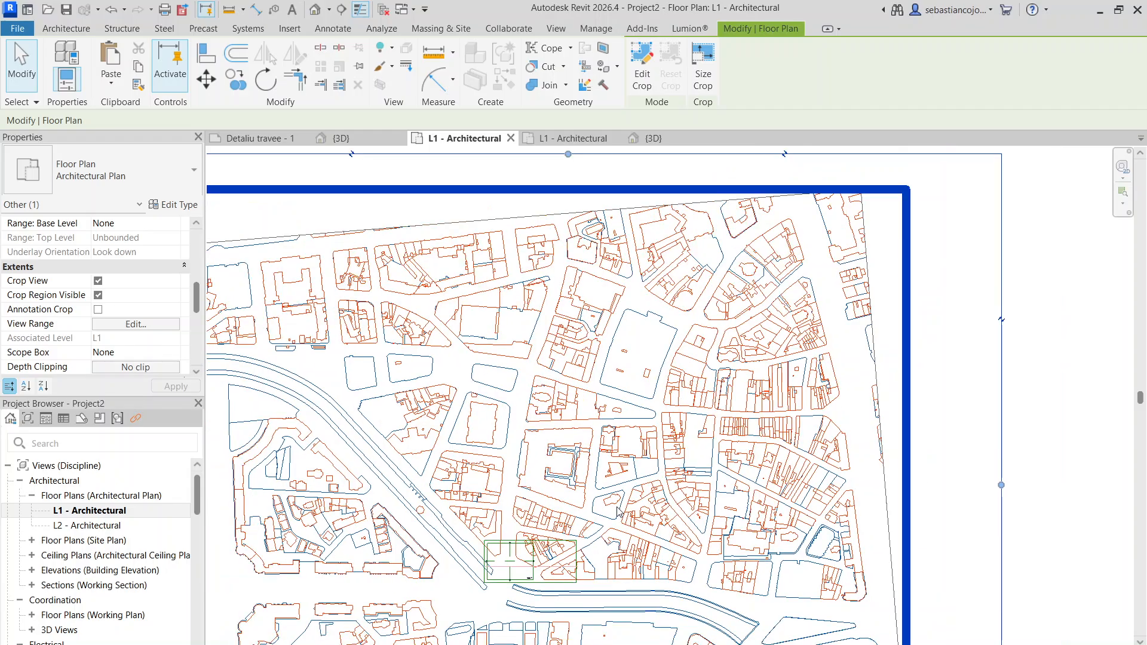
pyautogui.scroll(3, 636, 470)
pyautogui.scroll(-2, 684, 399)
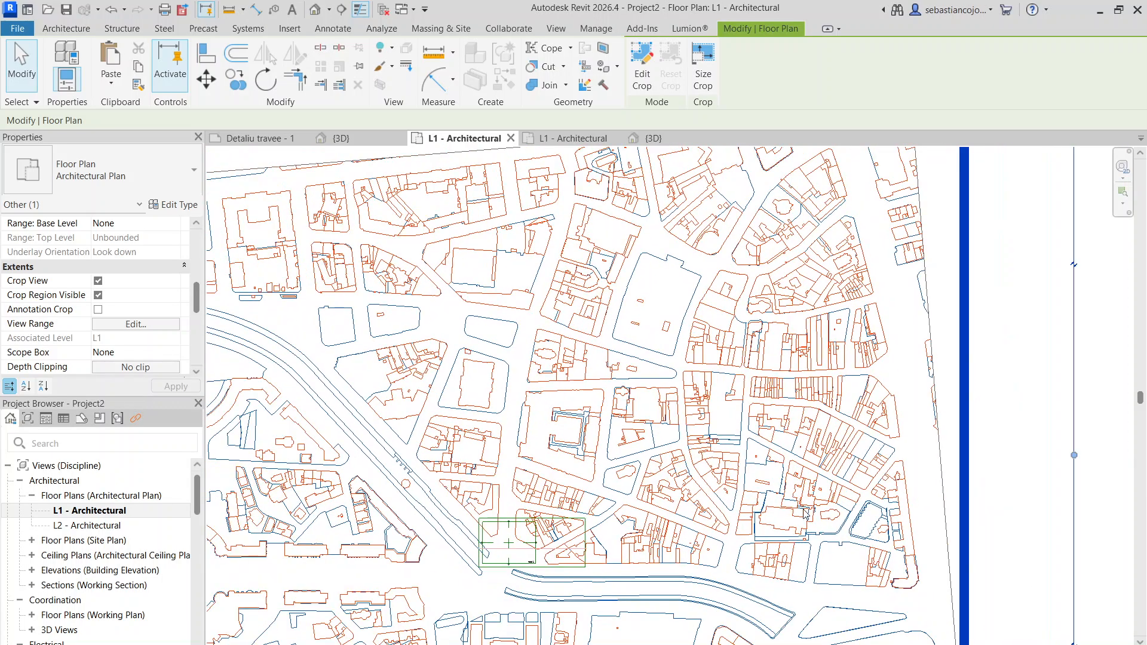
pyautogui.scroll(4, 798, 552)
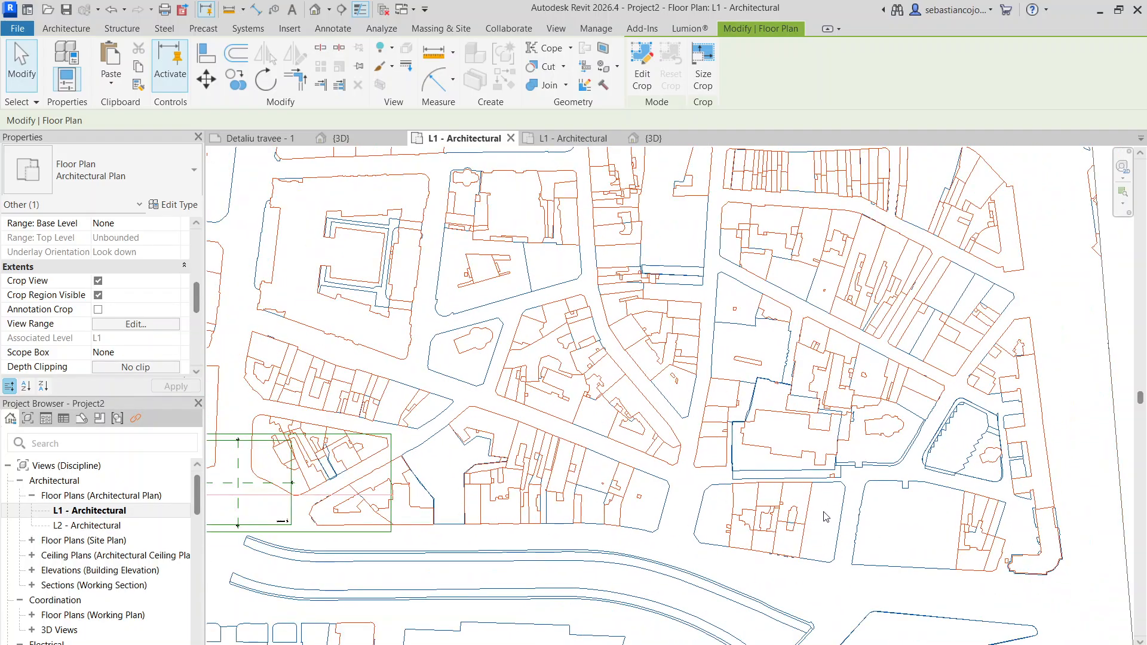
pyautogui.scroll(2, 878, 484)
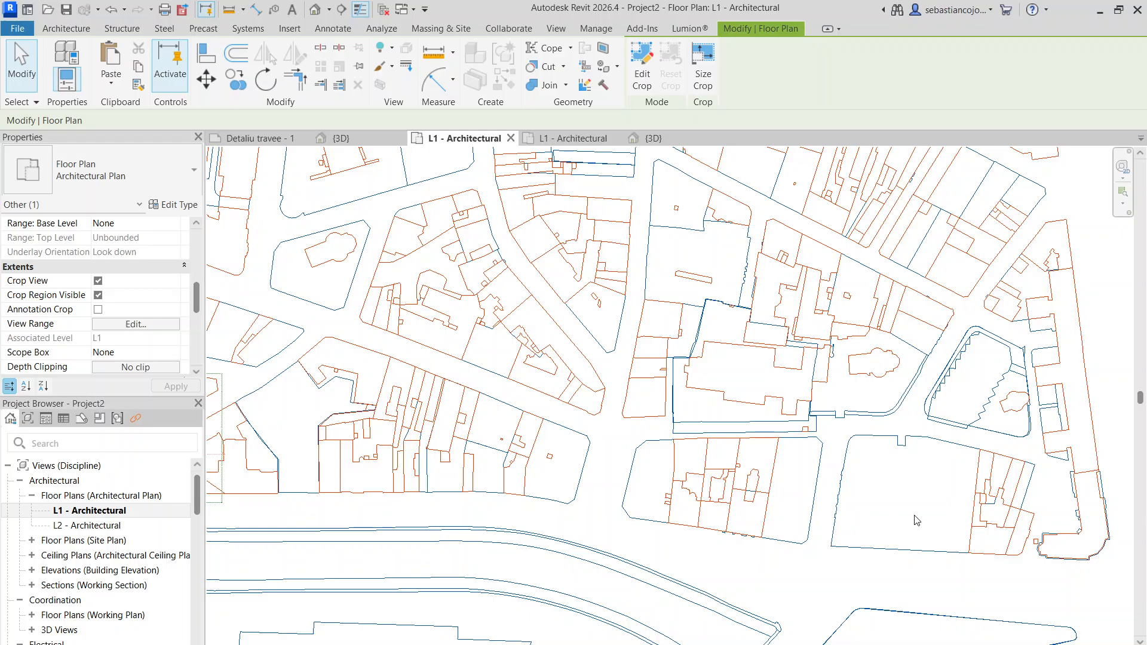
pyautogui.scroll(-4, 896, 475)
pyautogui.scroll(5, 907, 480)
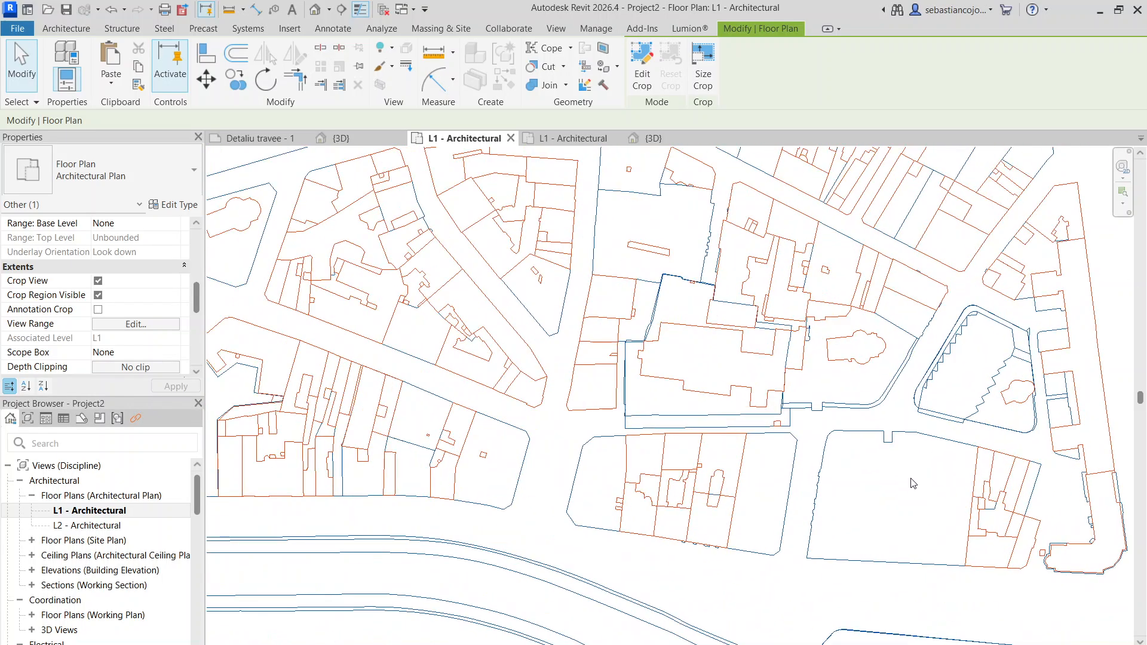
pyautogui.moveTo(911, 481); pyautogui.dragTo(783, 437, button='middle')
pyautogui.scroll(-3, 735, 447)
pyautogui.scroll(-1, 736, 447)
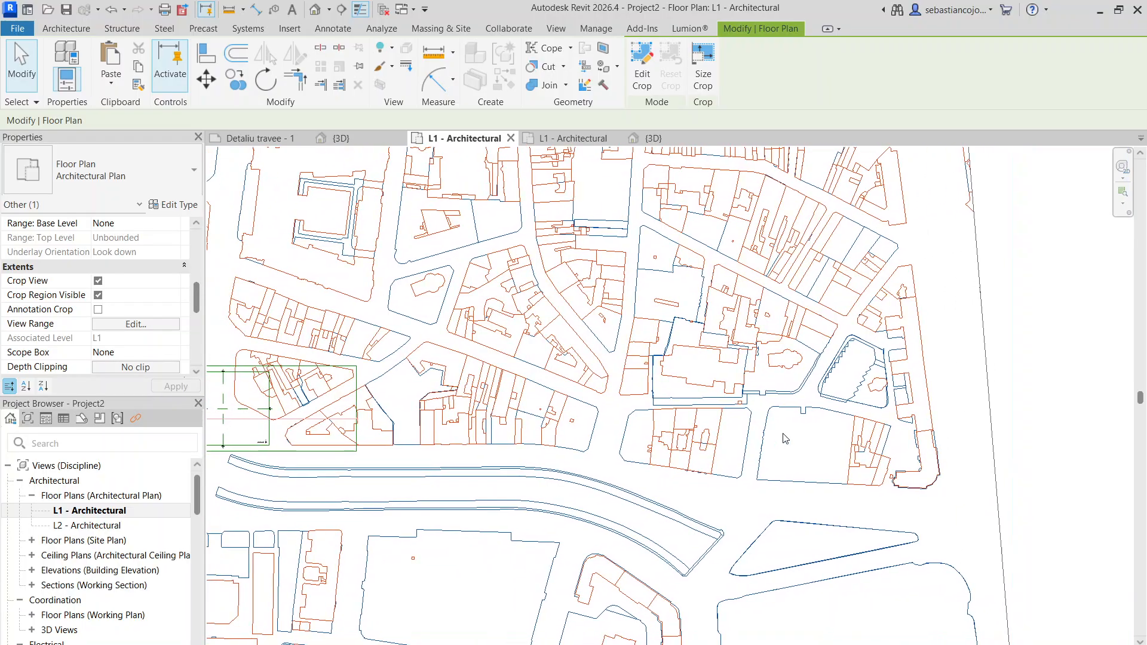
pyautogui.scroll(-3, 779, 441)
pyautogui.scroll(2, 776, 444)
# - Pull the east side of the Views Overall scope box inward, closer to the inner scope box
pyautogui.moveTo(468, 446); pyautogui.dragTo(589, 448, button='middle')
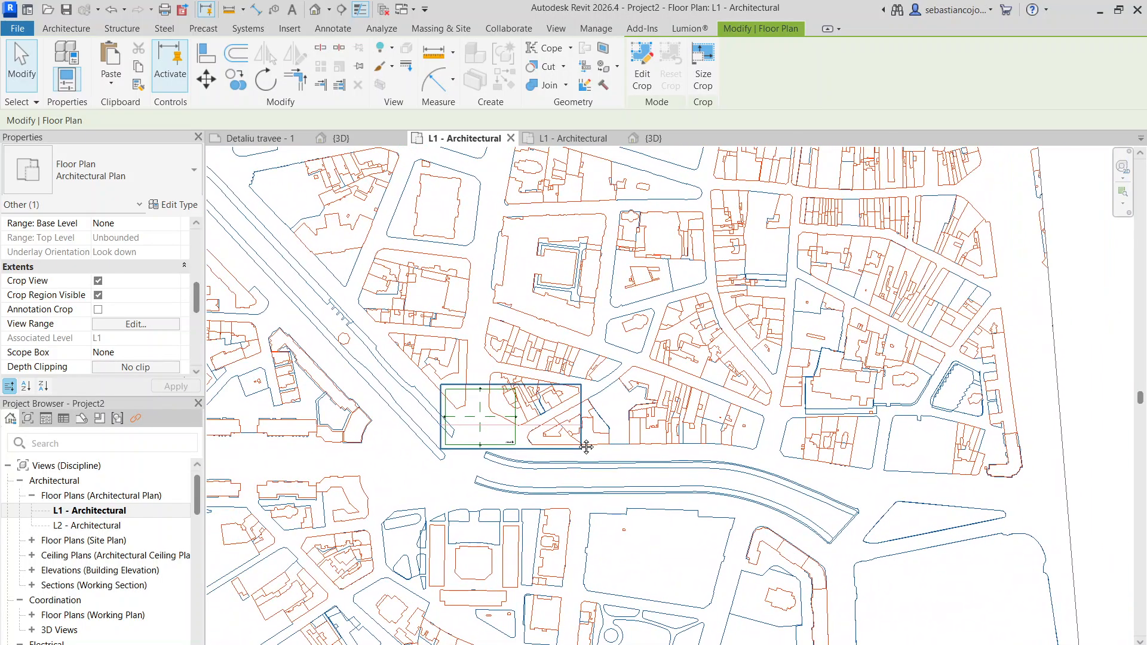
pyautogui.click(581, 422)
pyautogui.moveTo(587, 424); pyautogui.dragTo(542, 451)
pyautogui.scroll(2, 517, 411)
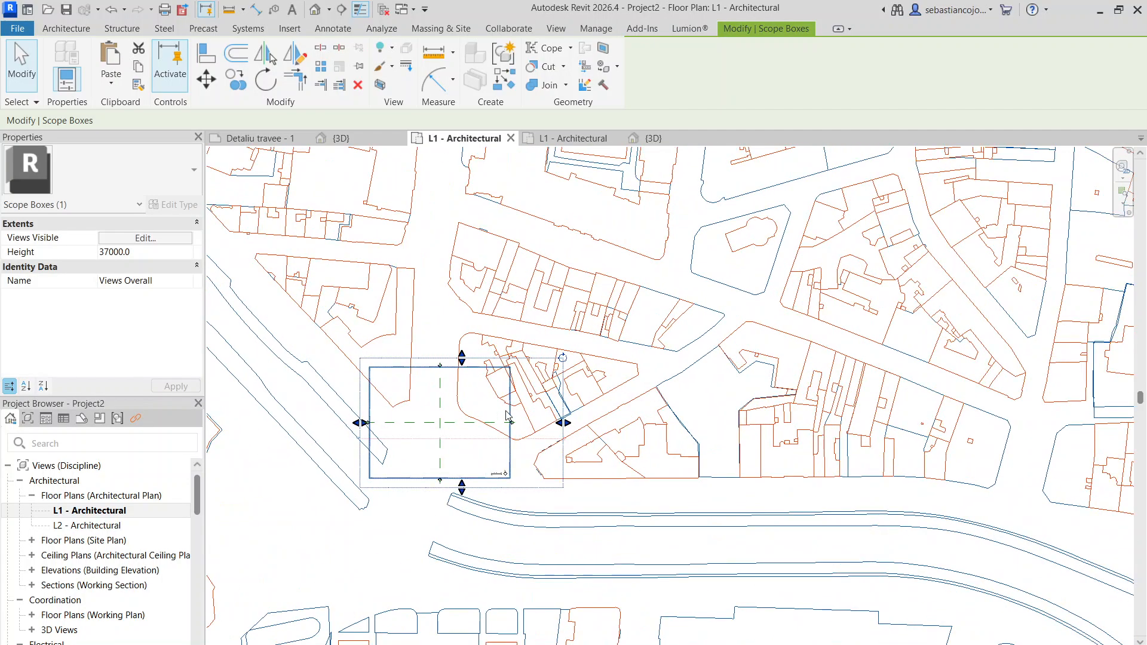
# - Examine the streets, building blocks and river channel of the DWG site plan east of the scope boxes
pyautogui.click(510, 402)
pyautogui.scroll(-2, 514, 399)
pyautogui.click(443, 389)
pyautogui.moveTo(390, 359); pyautogui.dragTo(560, 459)
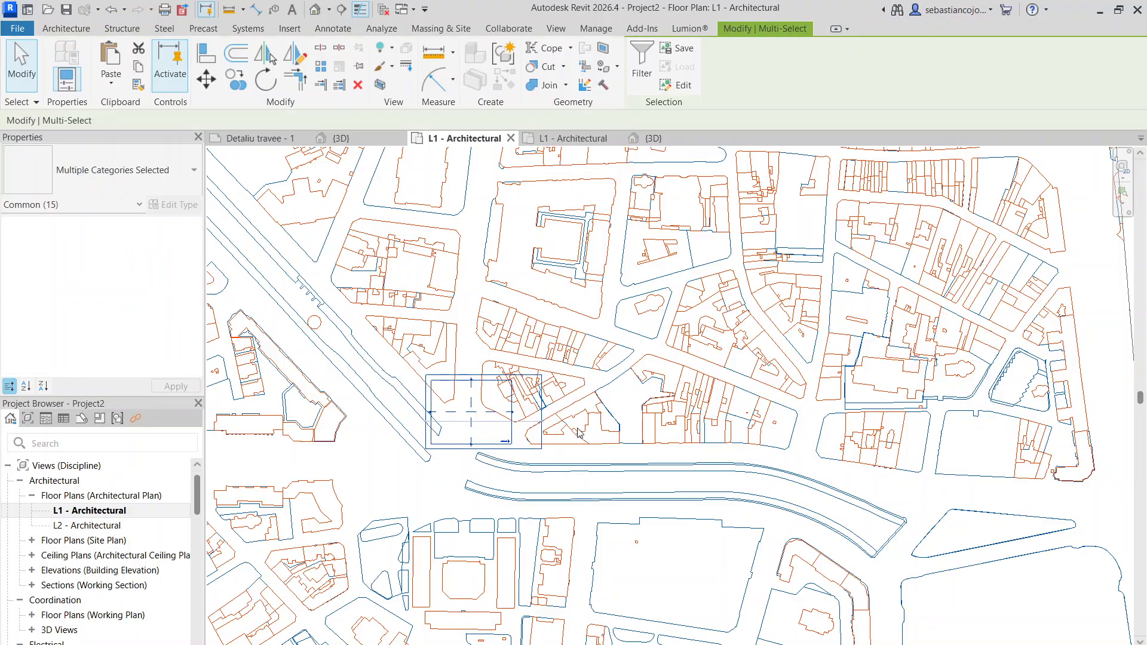
pyautogui.scroll(5, 844, 432)
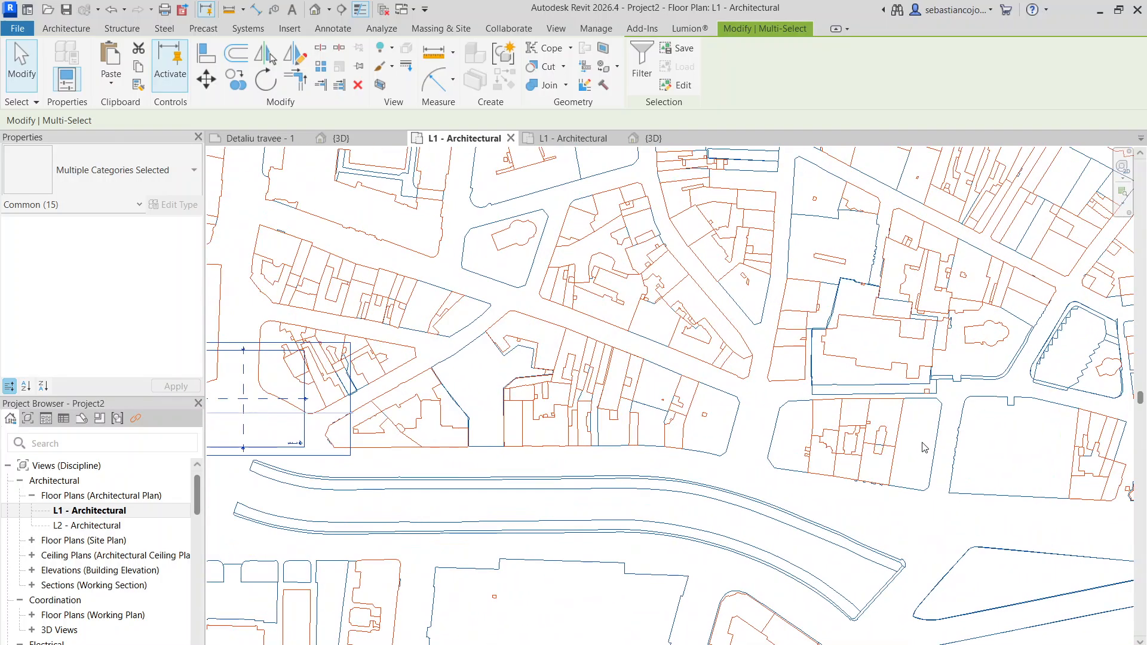
pyautogui.scroll(-5, 653, 508)
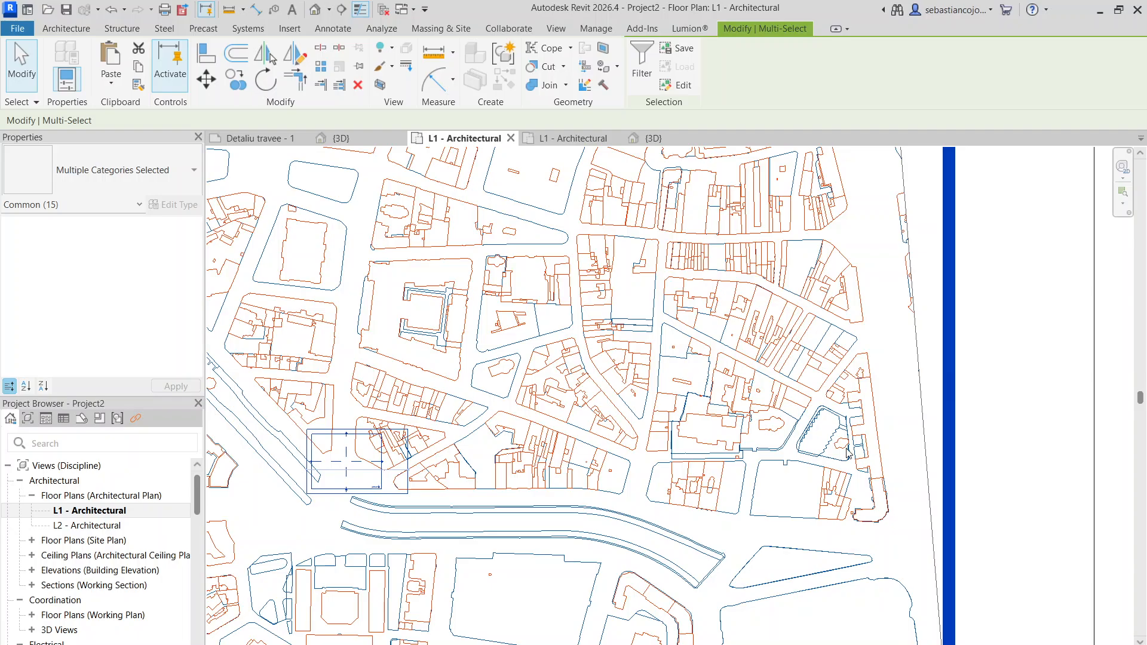
pyautogui.scroll(2, 408, 426)
pyautogui.scroll(-4, 525, 421)
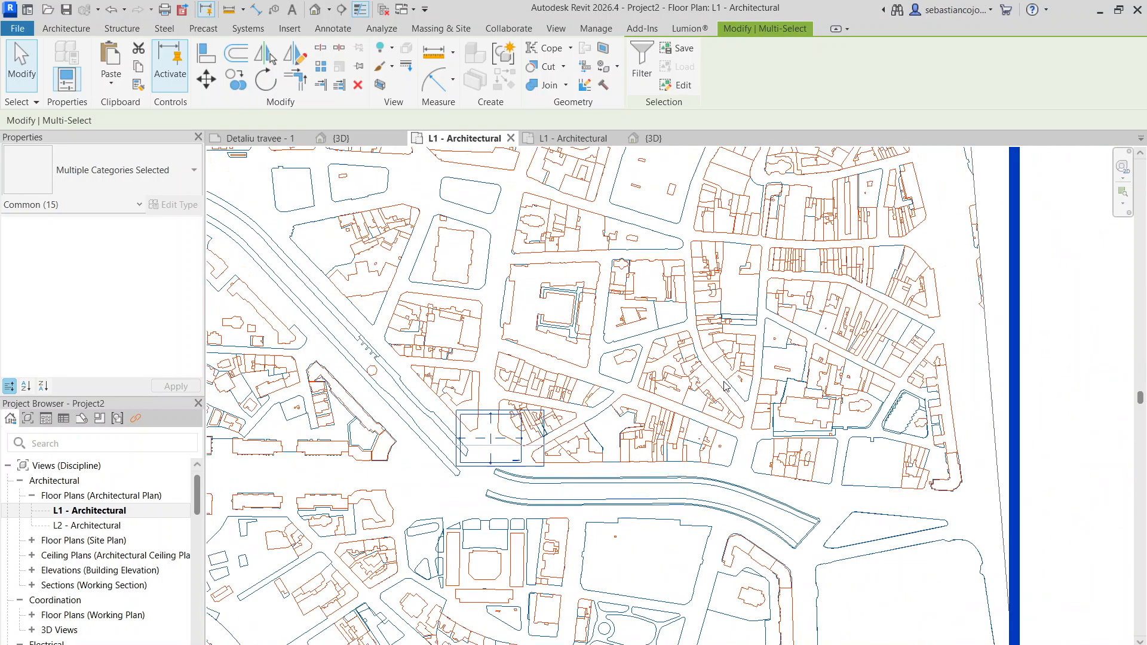
pyautogui.scroll(4, 565, 394)
pyautogui.scroll(1, 588, 418)
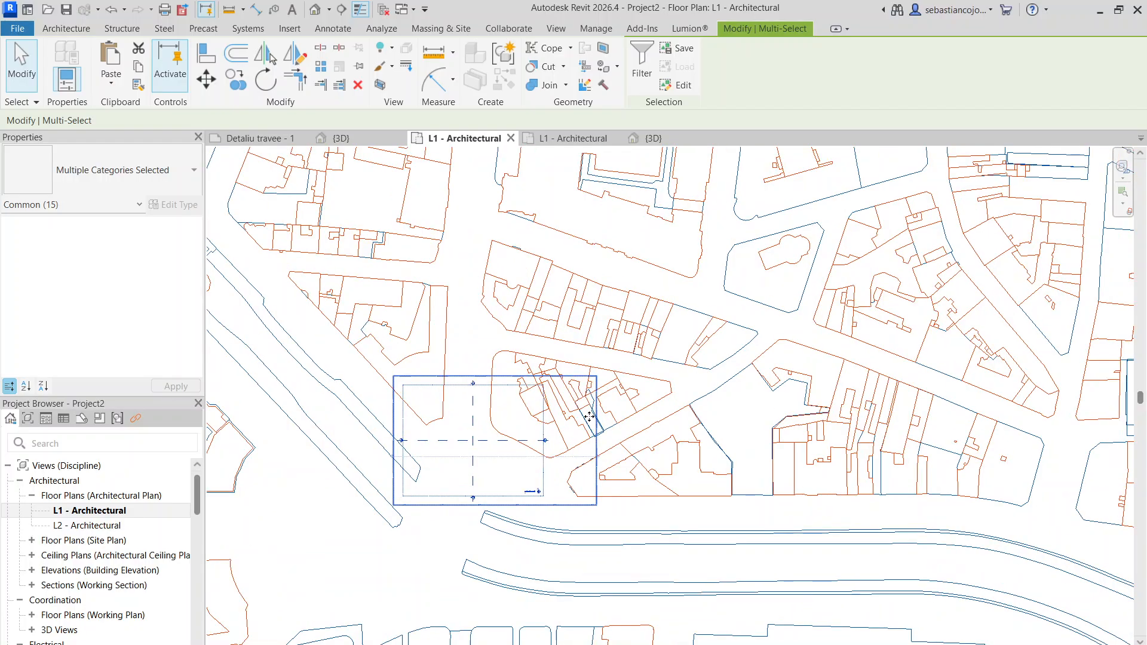
pyautogui.click(593, 438)
pyautogui.press('Escape')
# - Delete the scope boxes, the elevation and section markers, and the scale and north symbols from the L1 plan
pyautogui.moveTo(391, 403); pyautogui.dragTo(437, 426)
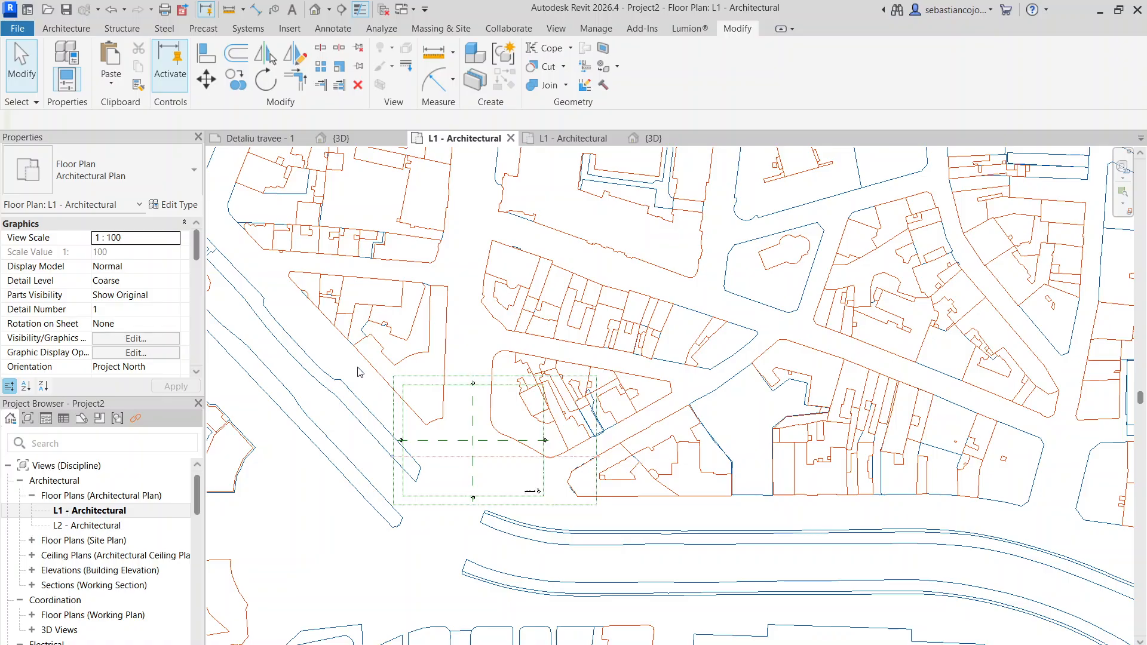
pyautogui.moveTo(657, 644); pyautogui.dragTo(614, 515)
pyautogui.scroll(5, 490, 469)
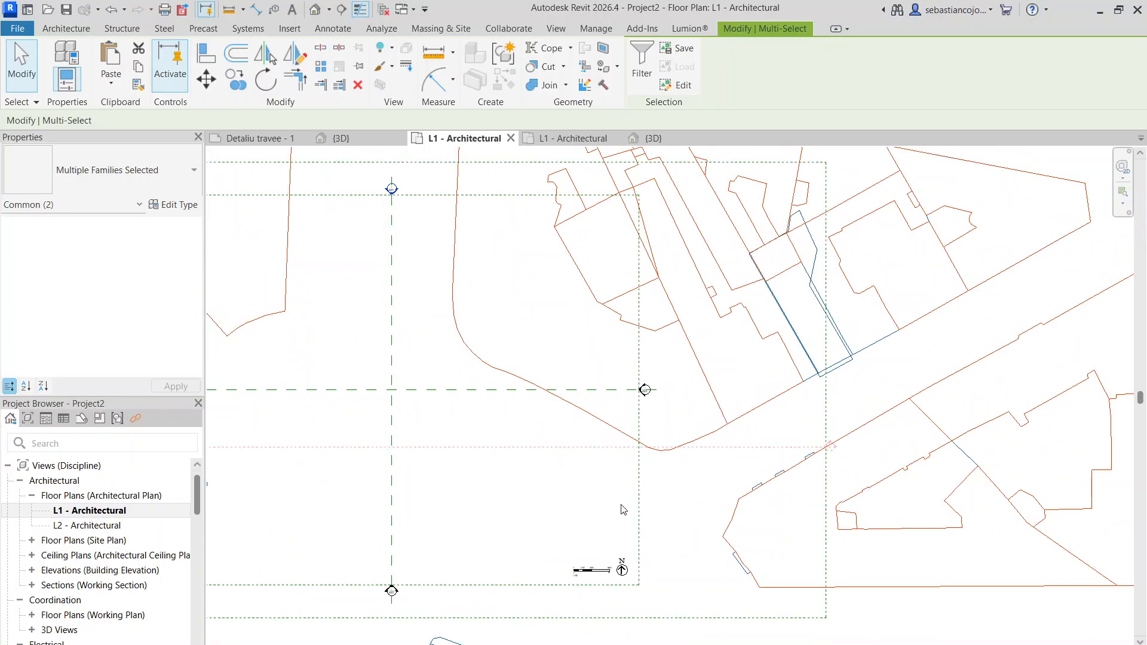
pyautogui.scroll(-2, 595, 459)
pyautogui.moveTo(242, 329); pyautogui.dragTo(741, 542)
pyautogui.press('Delete')
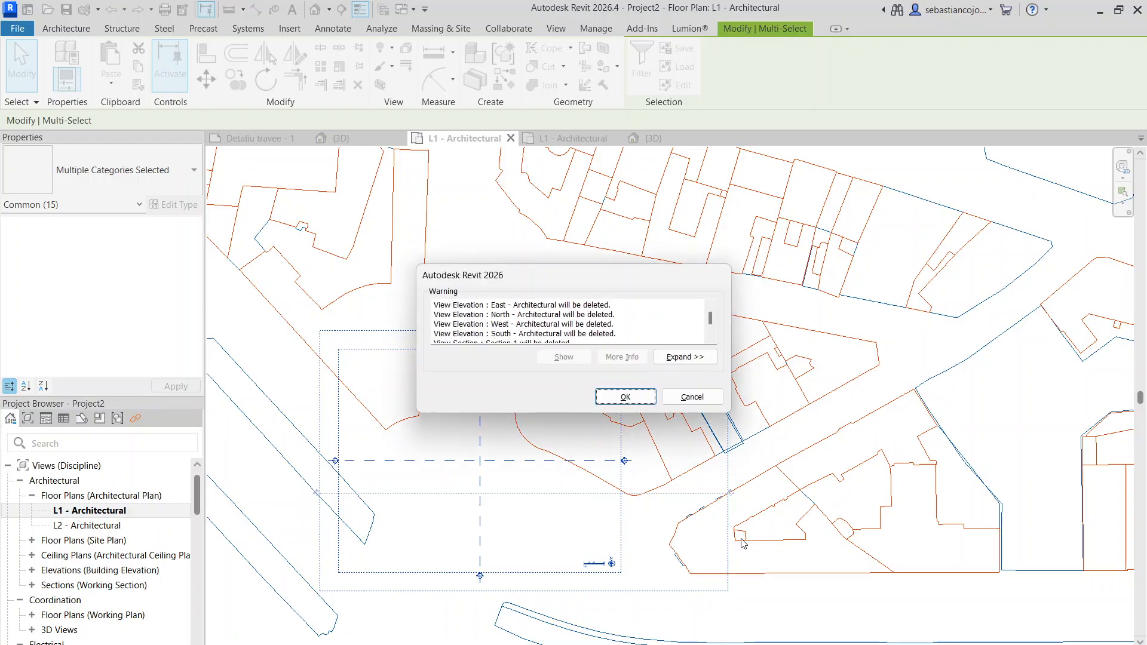
pyautogui.click(627, 402)
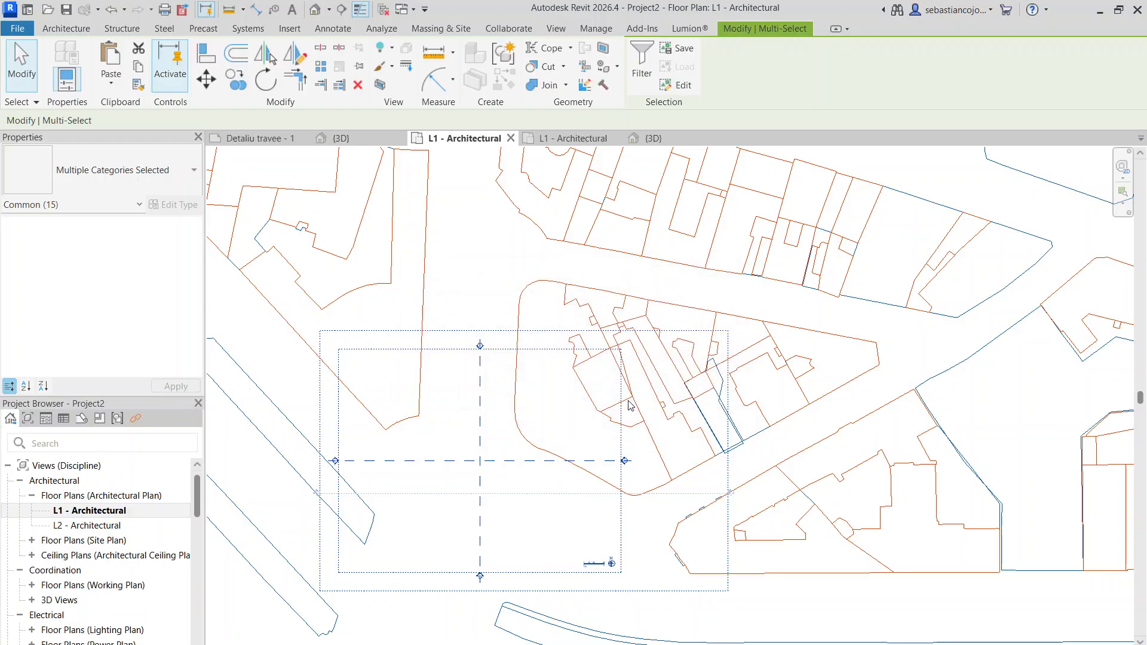
# - Start a sketched Grassland - 1200mm toposolid on L1 and draw straight boundary lines along the west side and southwest corner of the blocks north of the river
pyautogui.scroll(-3, 609, 440)
pyautogui.moveTo(778, 446); pyautogui.dragTo(622, 412, button='middle')
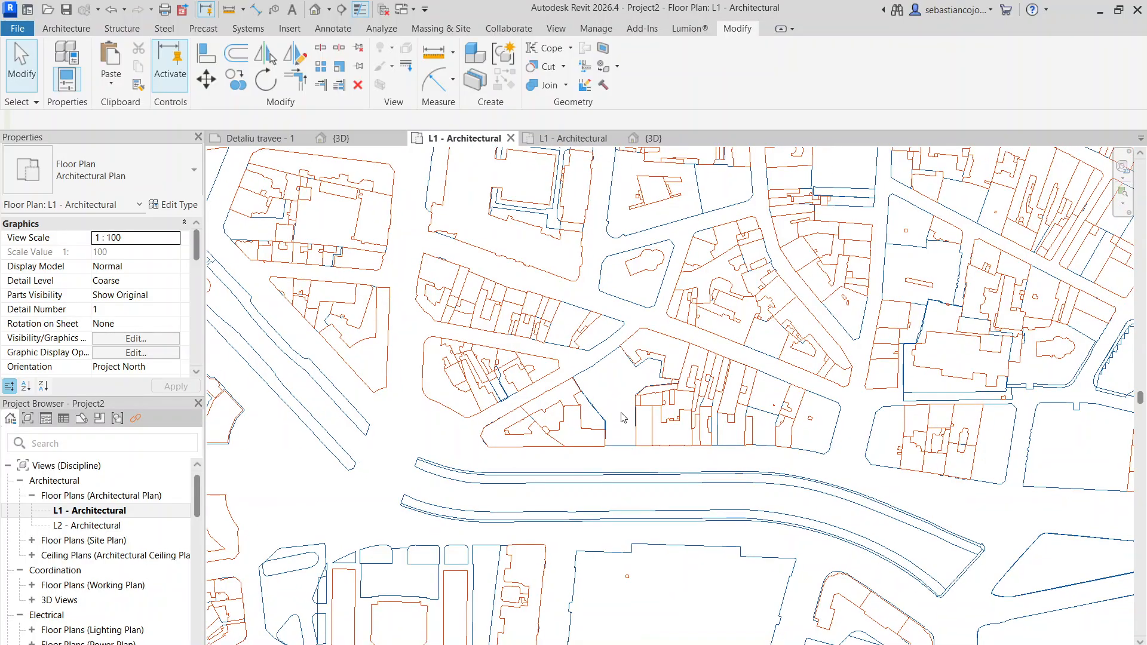
pyautogui.scroll(3, 627, 439)
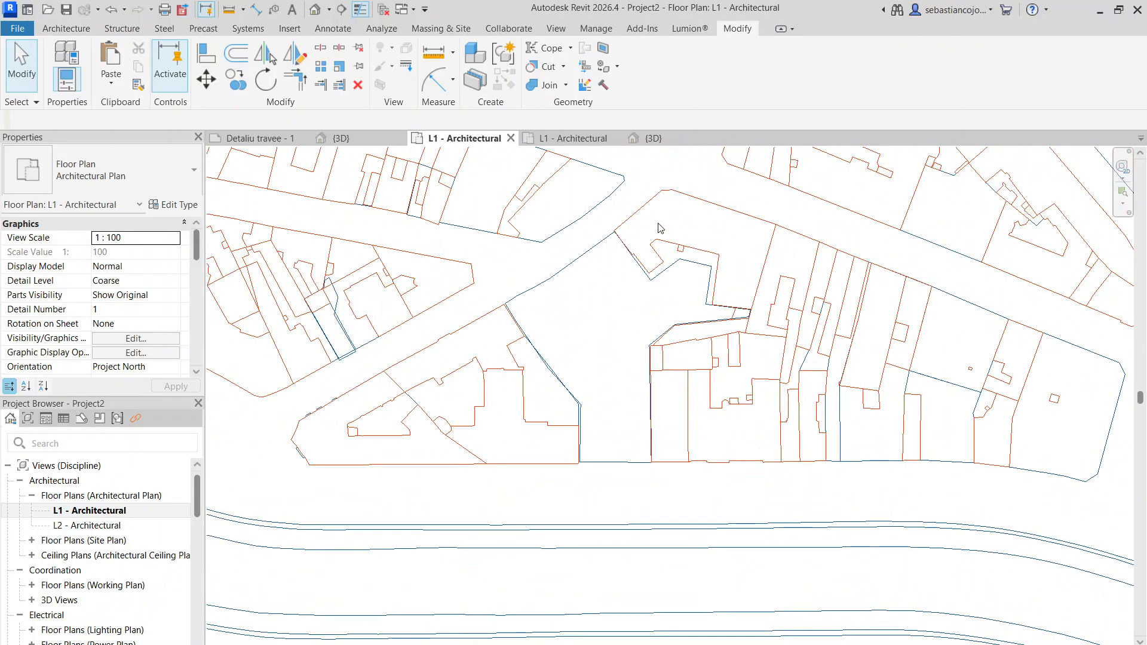
pyautogui.scroll(-3, 640, 399)
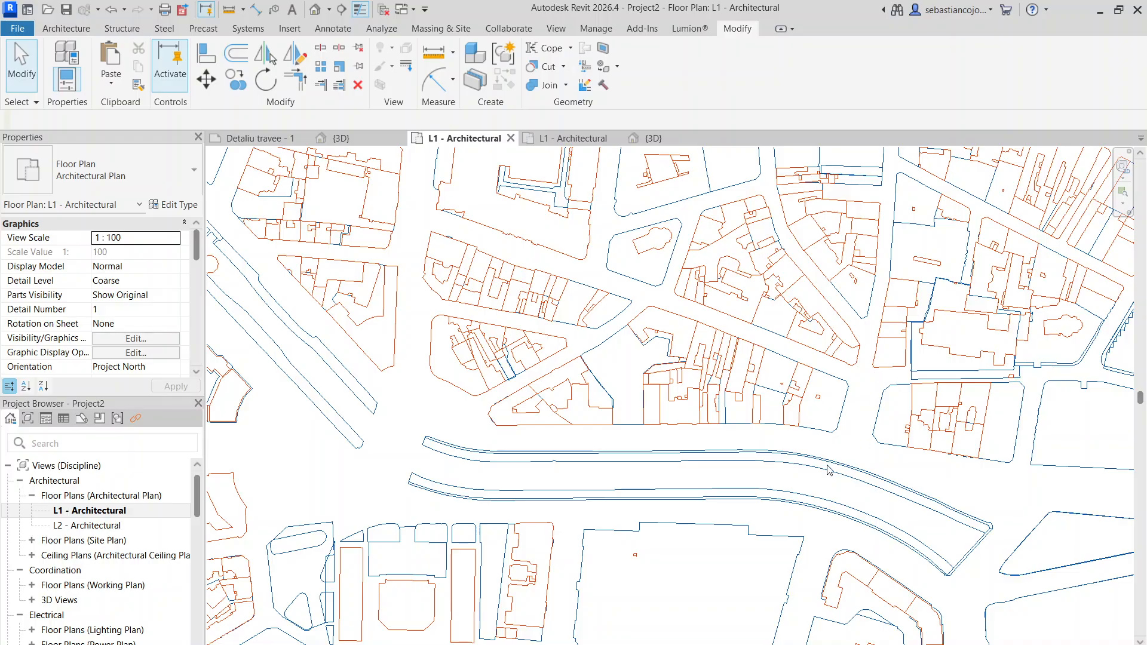
pyautogui.click(420, 30)
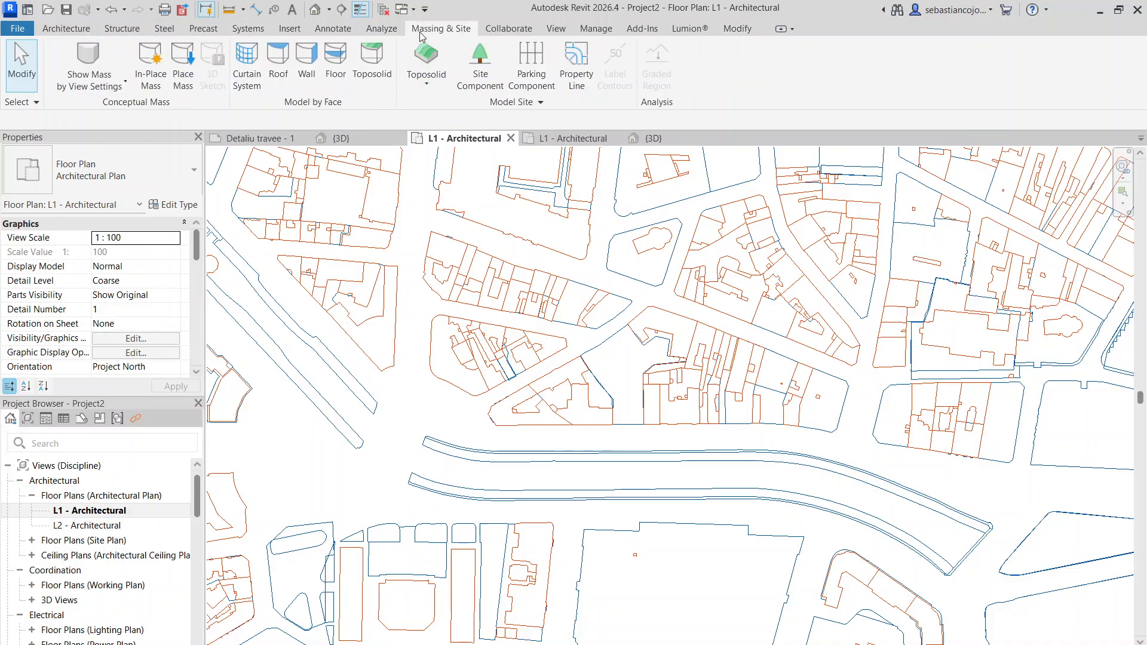
pyautogui.click(411, 84)
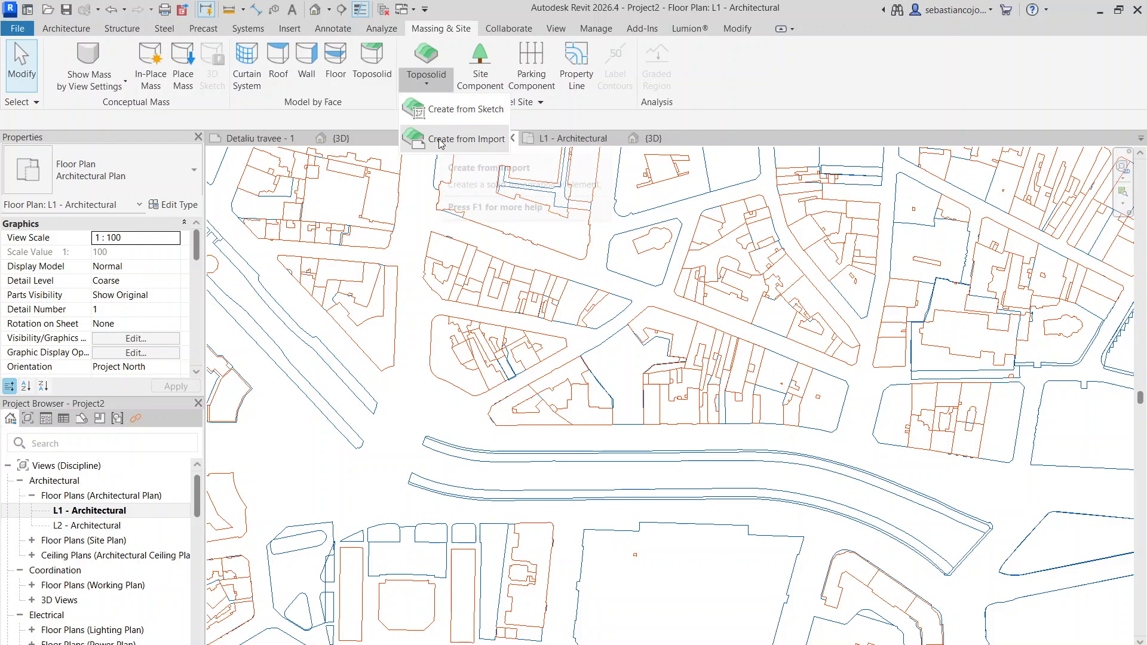
pyautogui.click(454, 110)
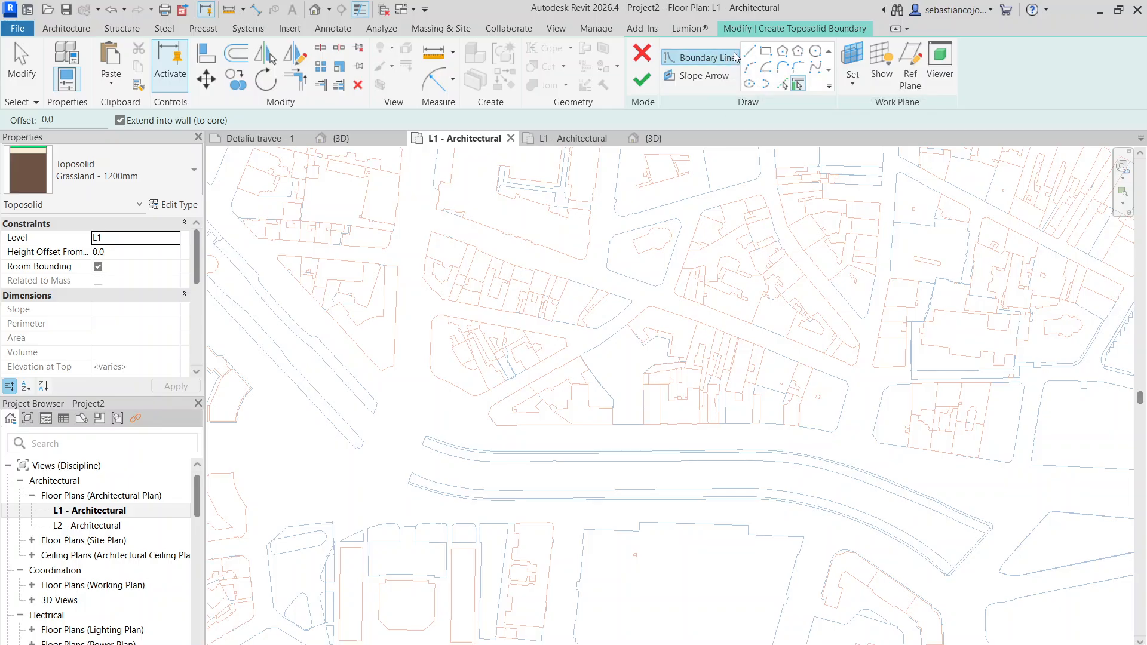
pyautogui.click(749, 50)
pyautogui.click(418, 209)
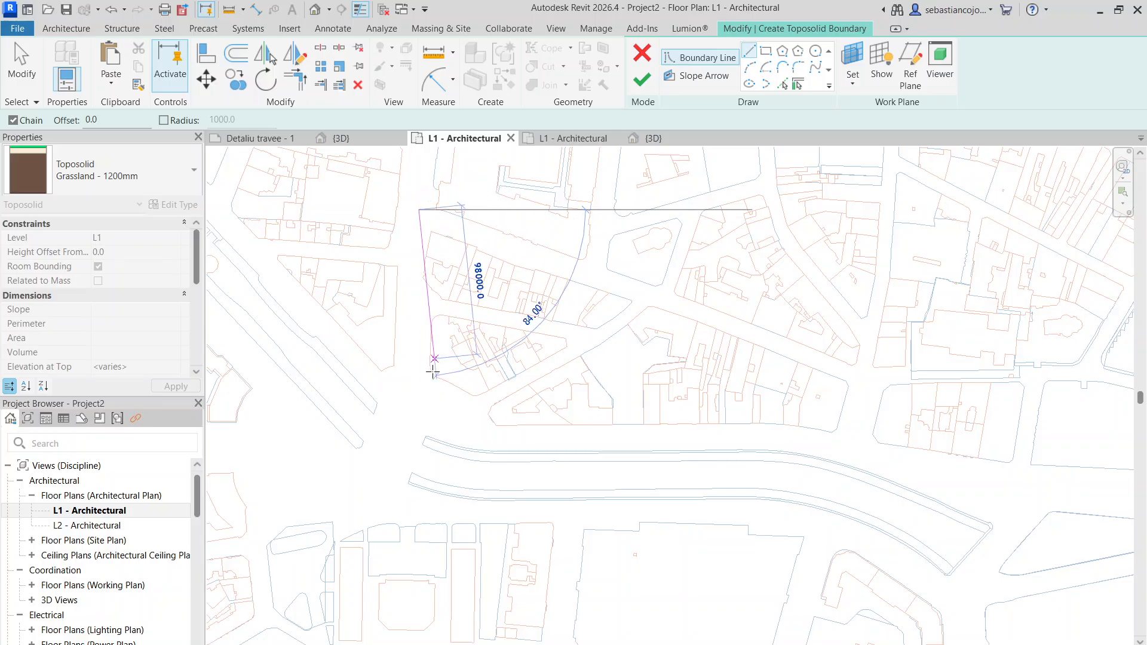
pyautogui.scroll(1, 407, 386)
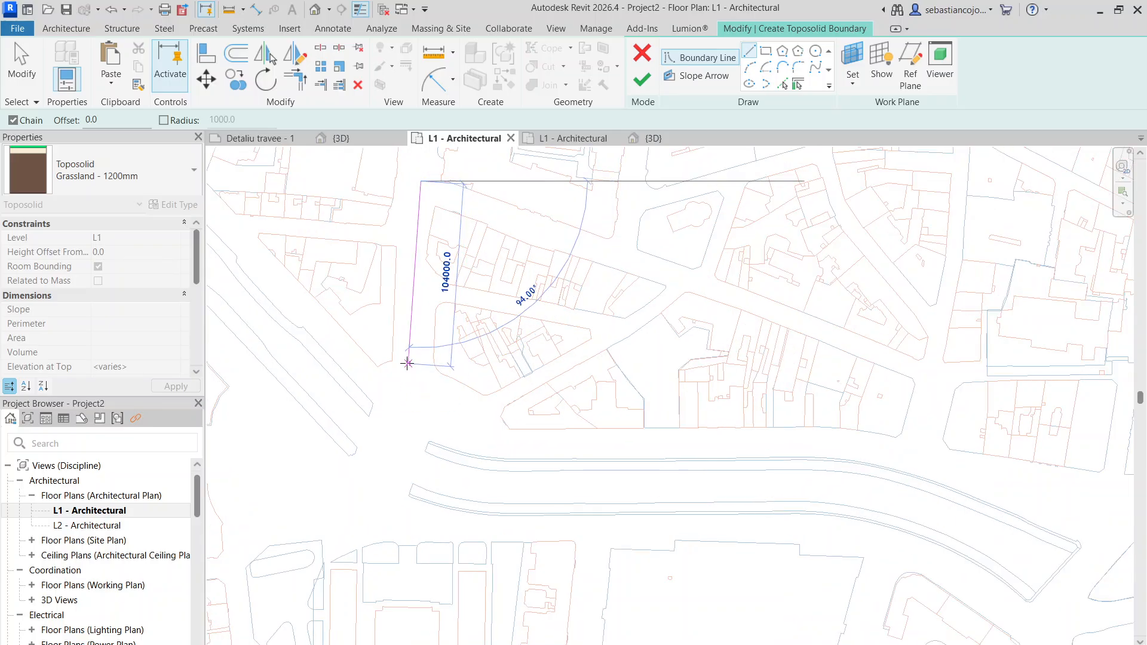
pyautogui.scroll(2, 408, 363)
pyautogui.click(407, 364)
pyautogui.click(423, 425)
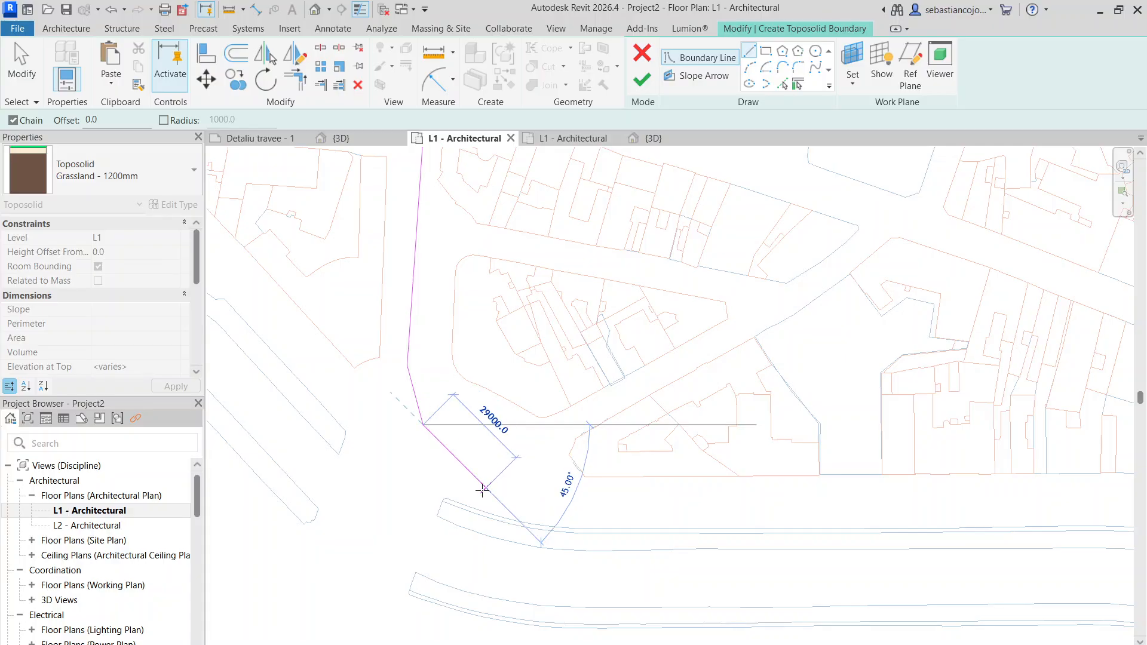
pyautogui.scroll(1, 472, 470)
pyautogui.click(472, 470)
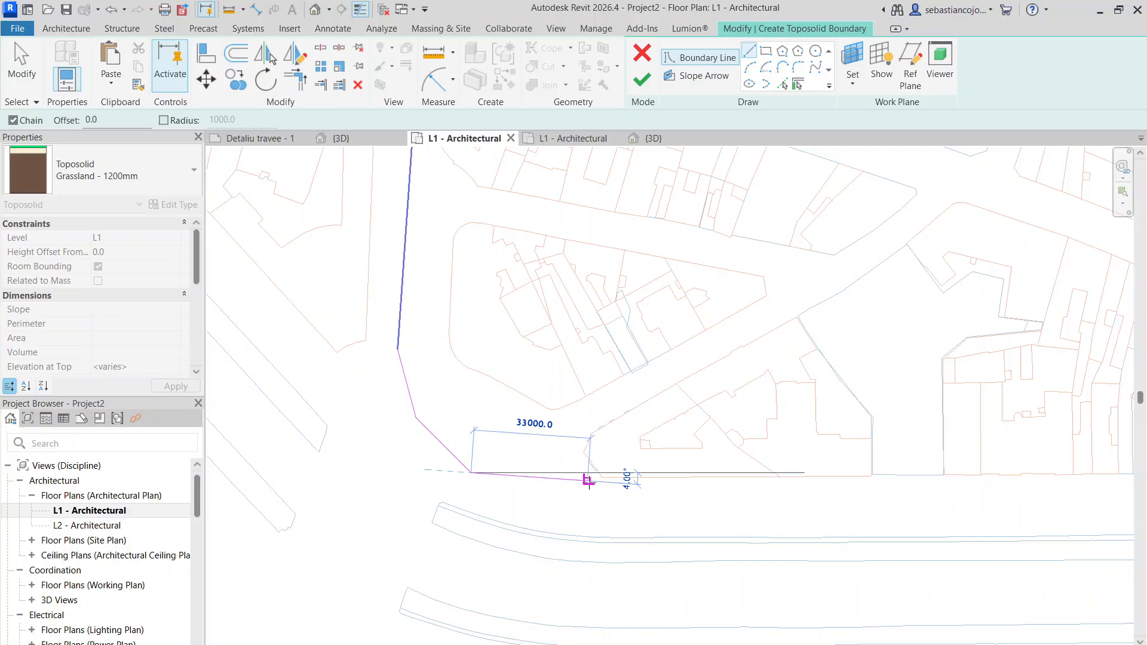
# - Continue the toposolid boundary along the south edge of the blocks beside the river and up their east side
pyautogui.scroll(-7, 588, 481)
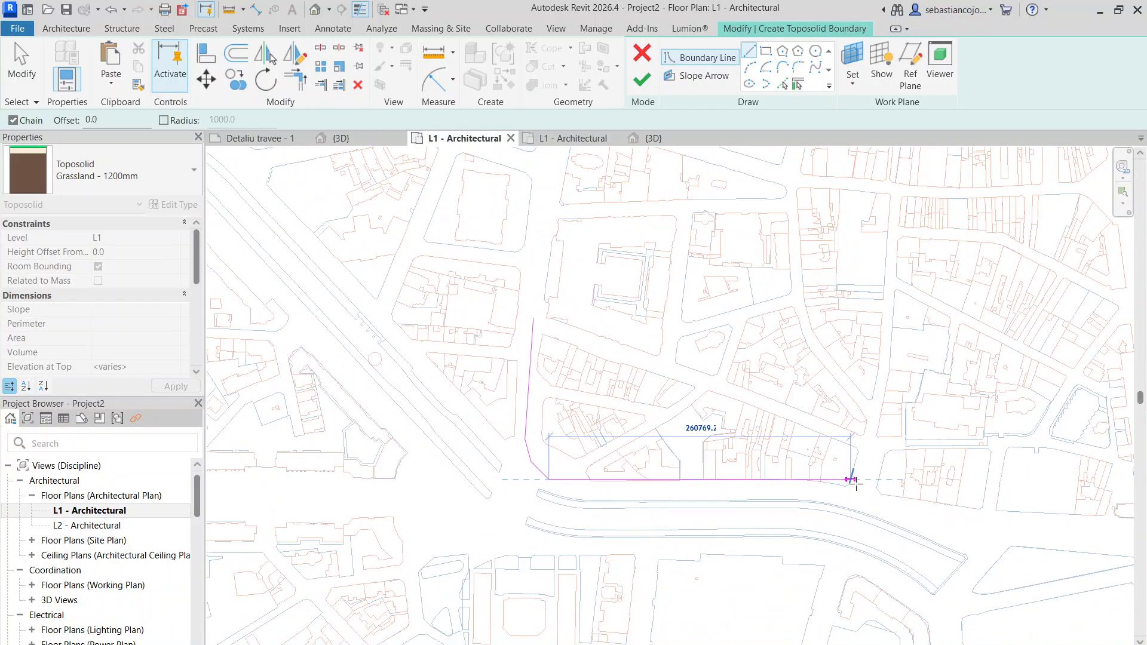
pyautogui.scroll(4, 801, 478)
pyautogui.click(803, 479)
pyautogui.scroll(3, 872, 484)
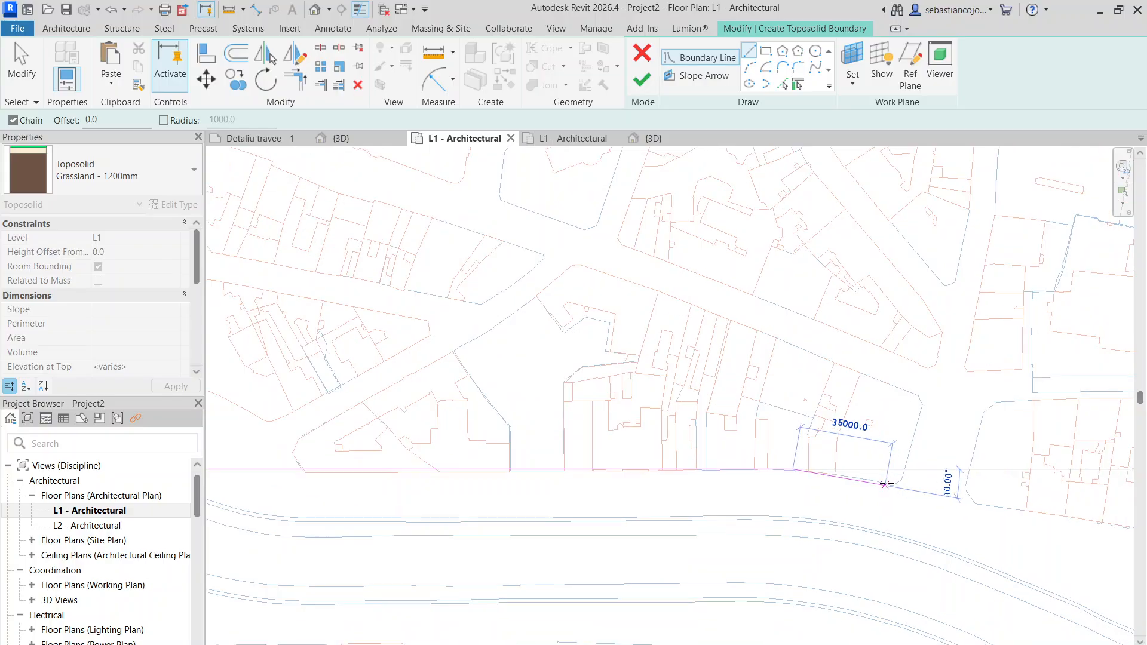
pyautogui.click(890, 487)
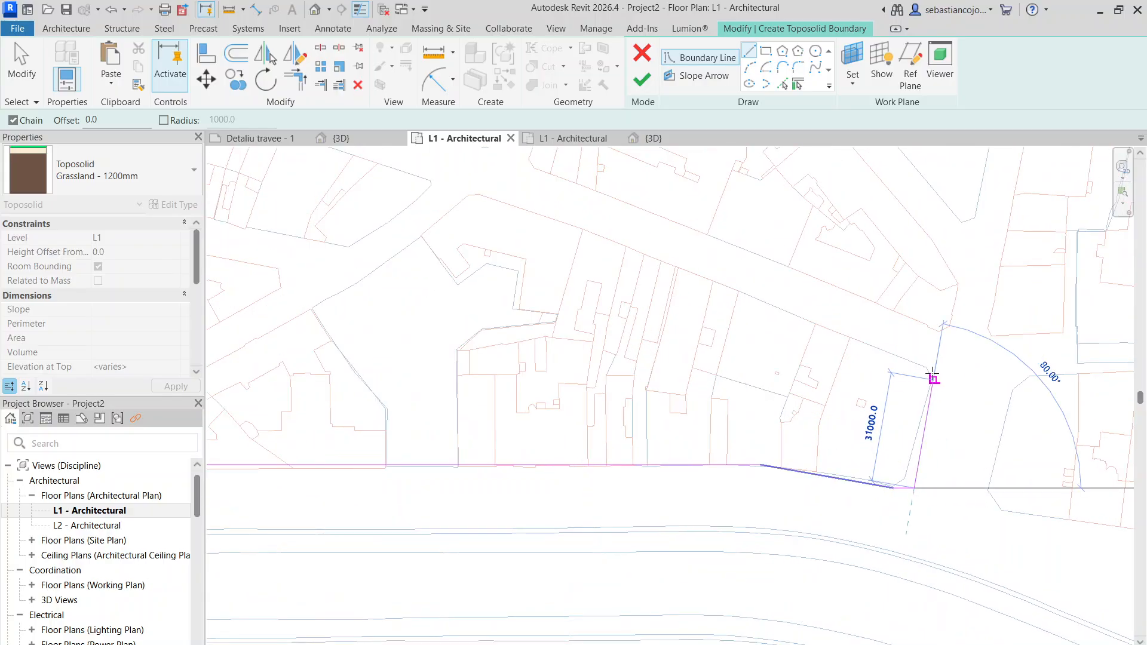
pyautogui.scroll(-6, 933, 376)
pyautogui.scroll(-1, 935, 366)
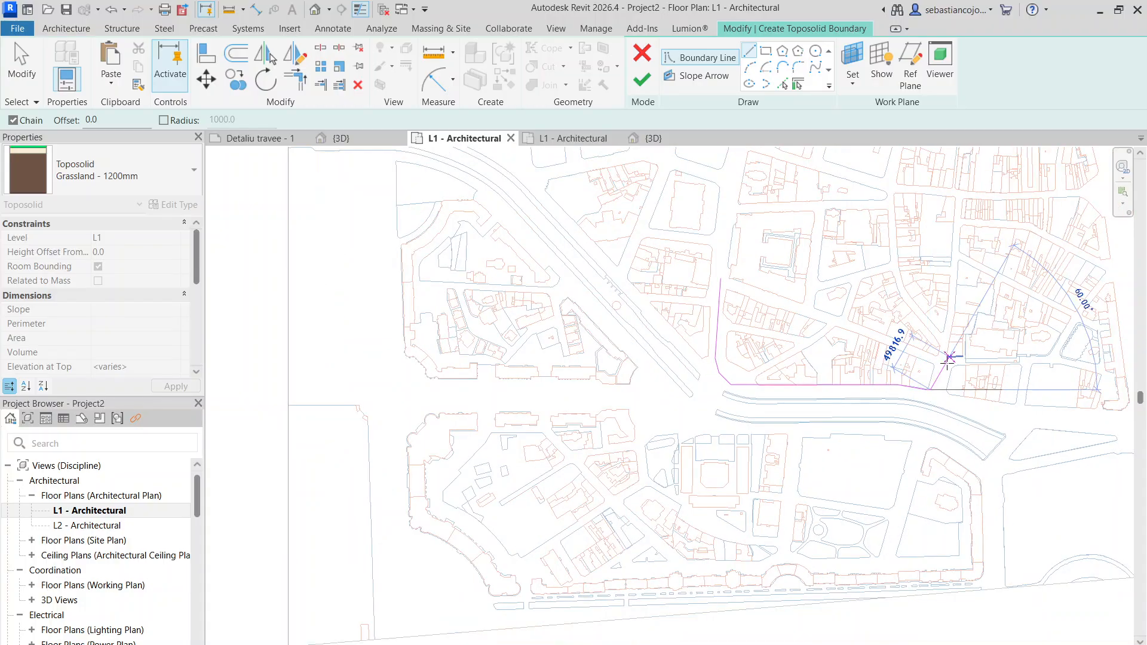
pyautogui.moveTo(949, 366); pyautogui.dragTo(769, 503, button='middle')
pyautogui.scroll(3, 762, 496)
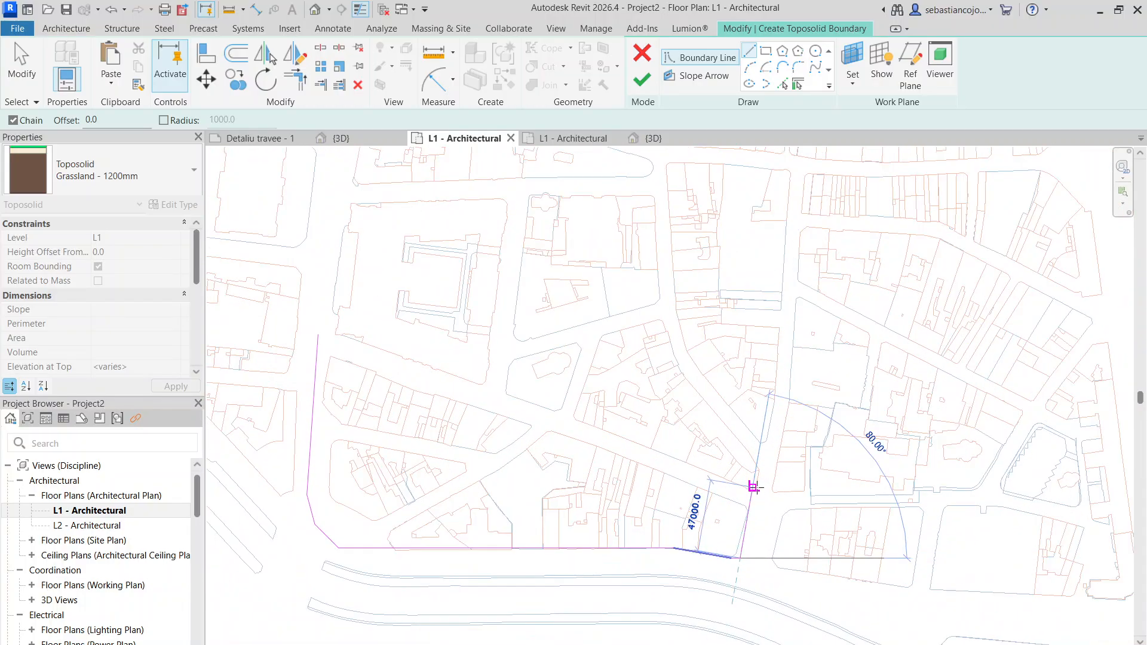
pyautogui.scroll(3, 763, 487)
# - Close the toposolid boundary with a slanted line along the northern street back to its starting point, and finish the sketch
pyautogui.scroll(-5, 762, 469)
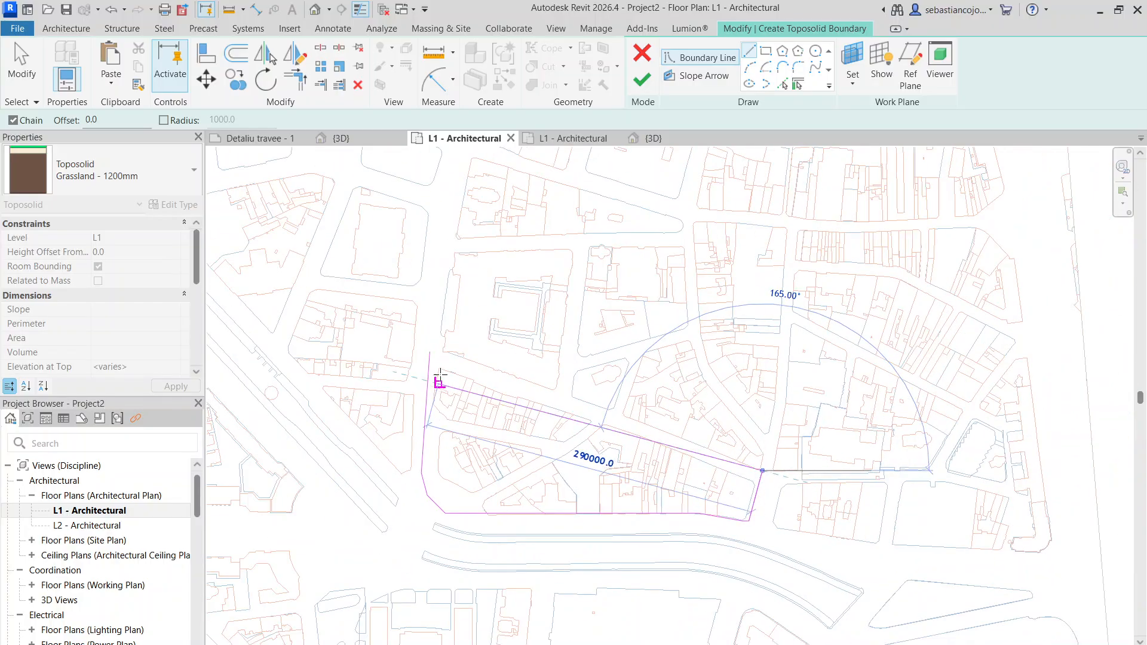
pyautogui.moveTo(468, 363); pyautogui.dragTo(558, 417, button='middle')
pyautogui.scroll(5, 518, 404)
pyautogui.click(583, 403)
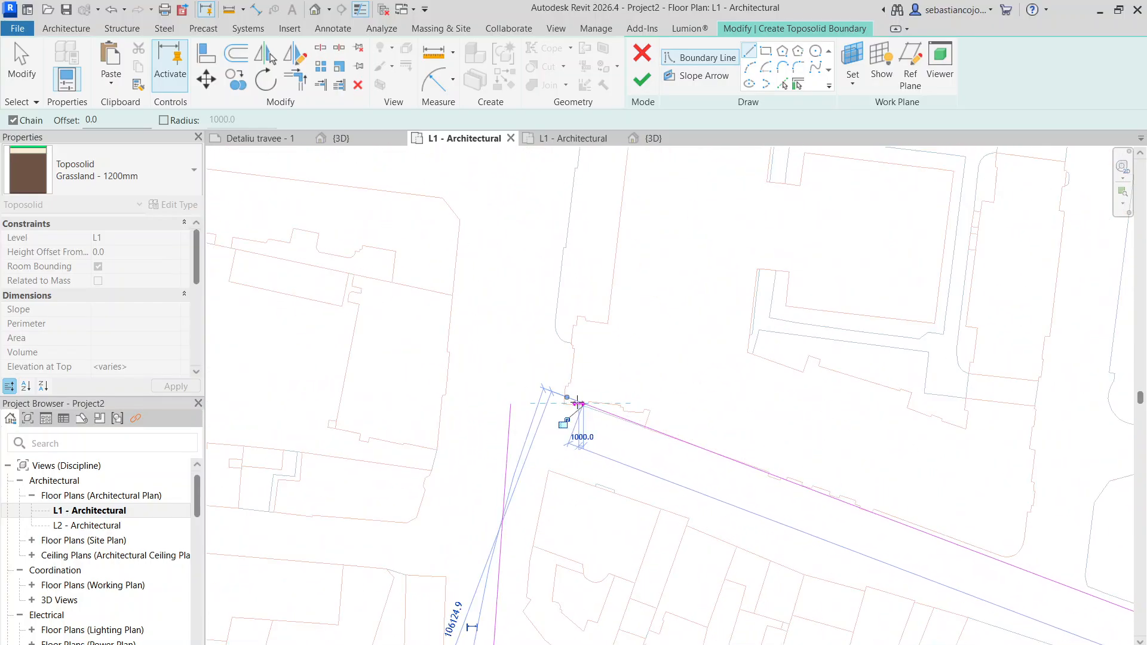
pyautogui.click(511, 403)
pyautogui.scroll(-6, 593, 337)
pyautogui.press('Escape')
pyautogui.press('Escape')
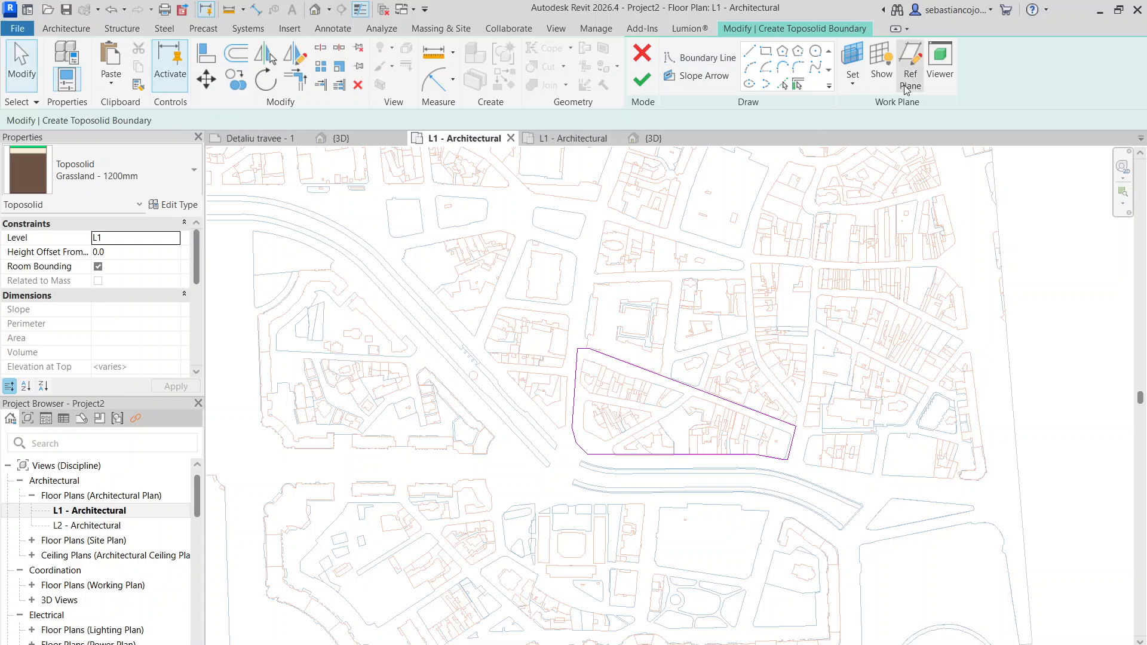
pyautogui.click(642, 79)
# - Override the new toposolid's graphics by element in the L1 plan with a surface transparency of 20
pyautogui.scroll(3, 657, 379)
pyautogui.click(657, 379)
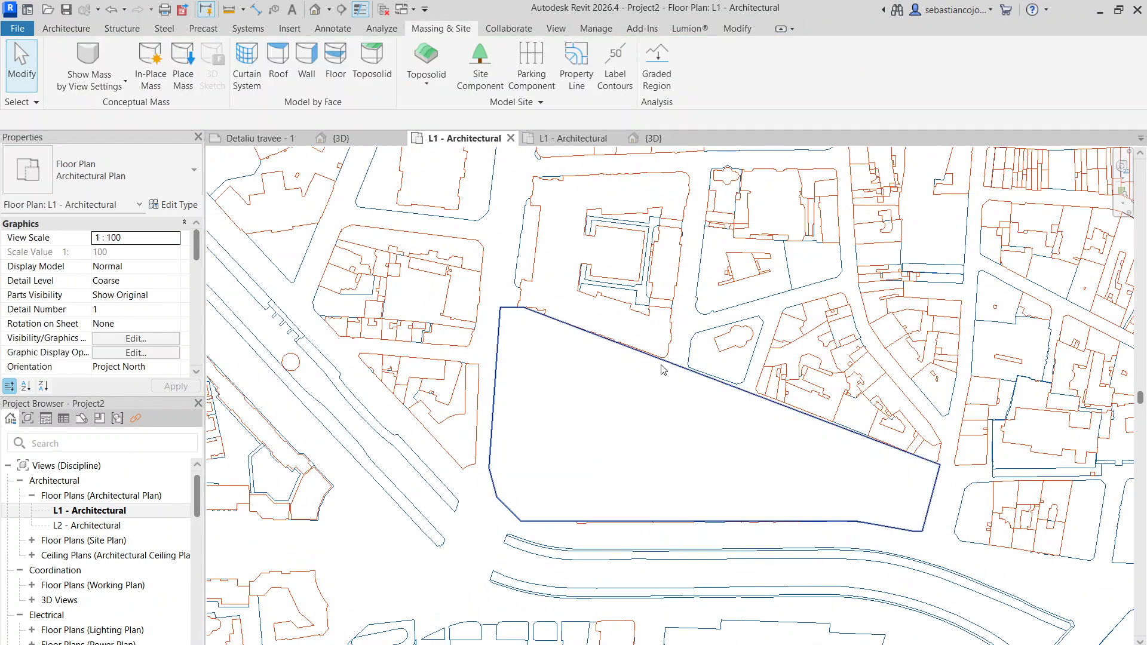
pyautogui.rightClick(661, 372)
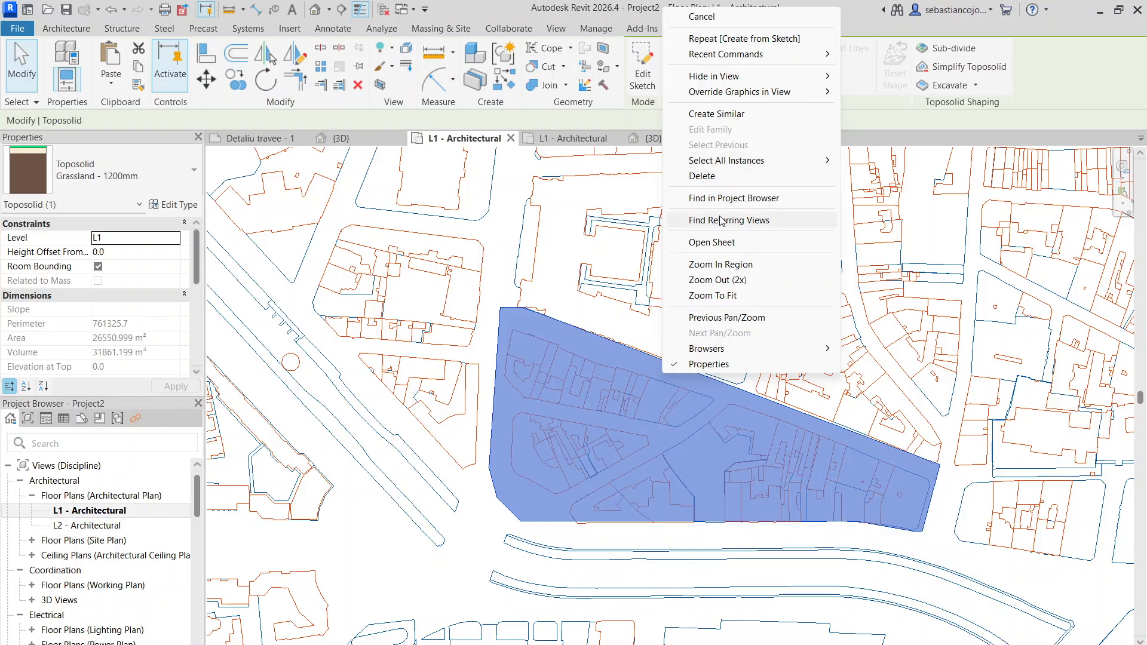
pyautogui.moveTo(762, 94)
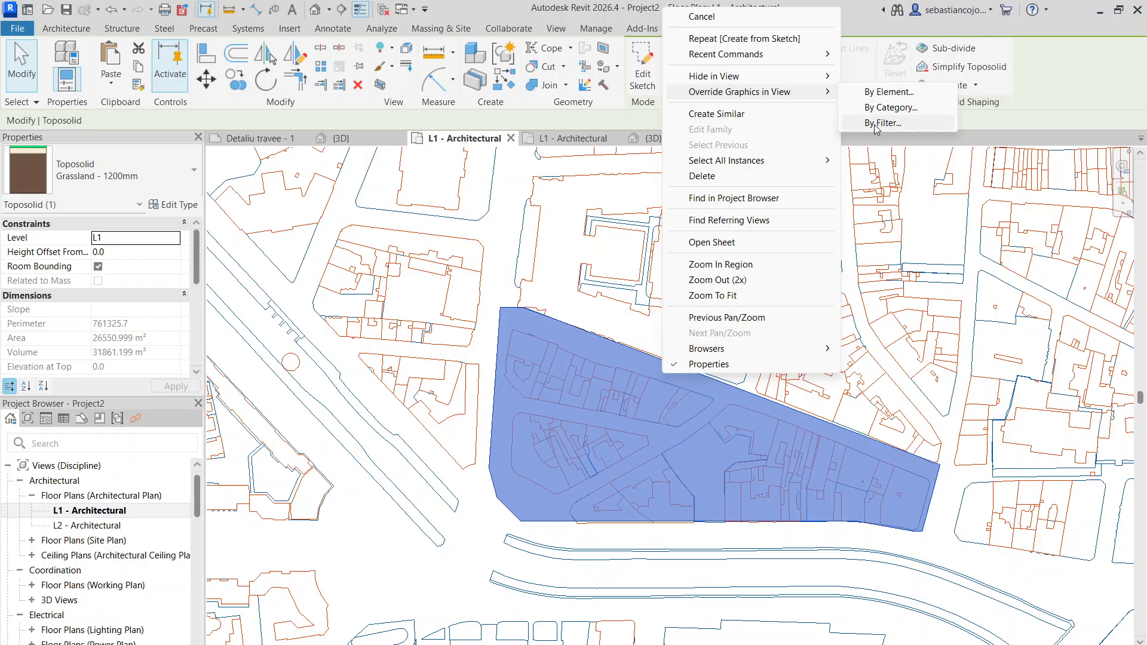
pyautogui.click(884, 93)
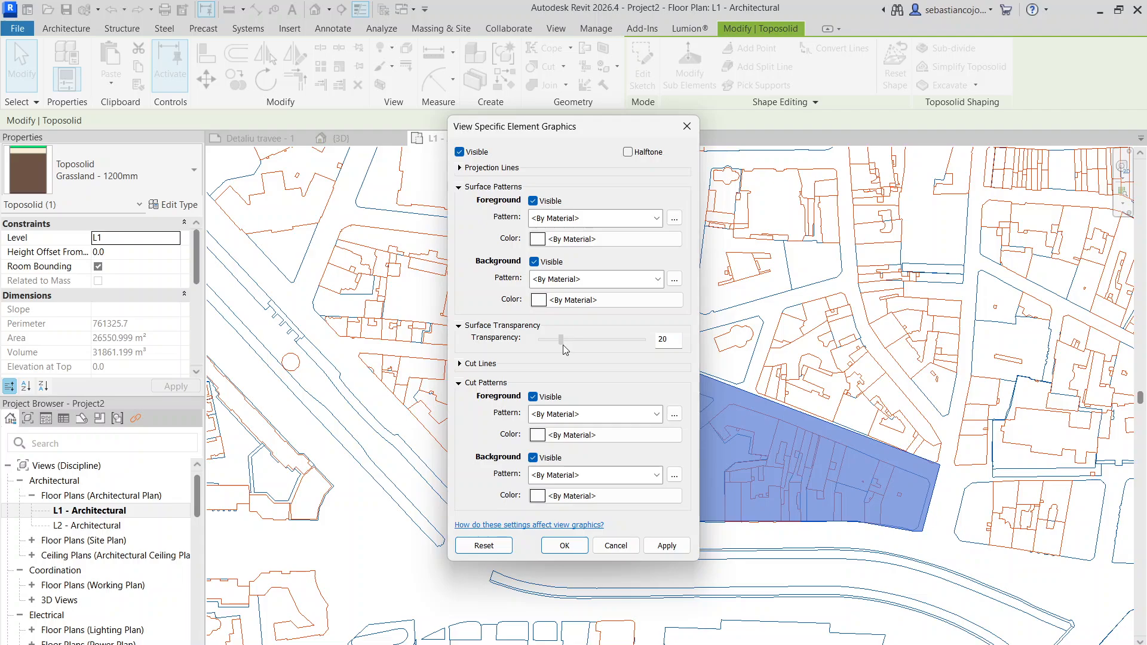
pyautogui.click(564, 545)
pyautogui.click(712, 540)
pyautogui.scroll(4, 713, 544)
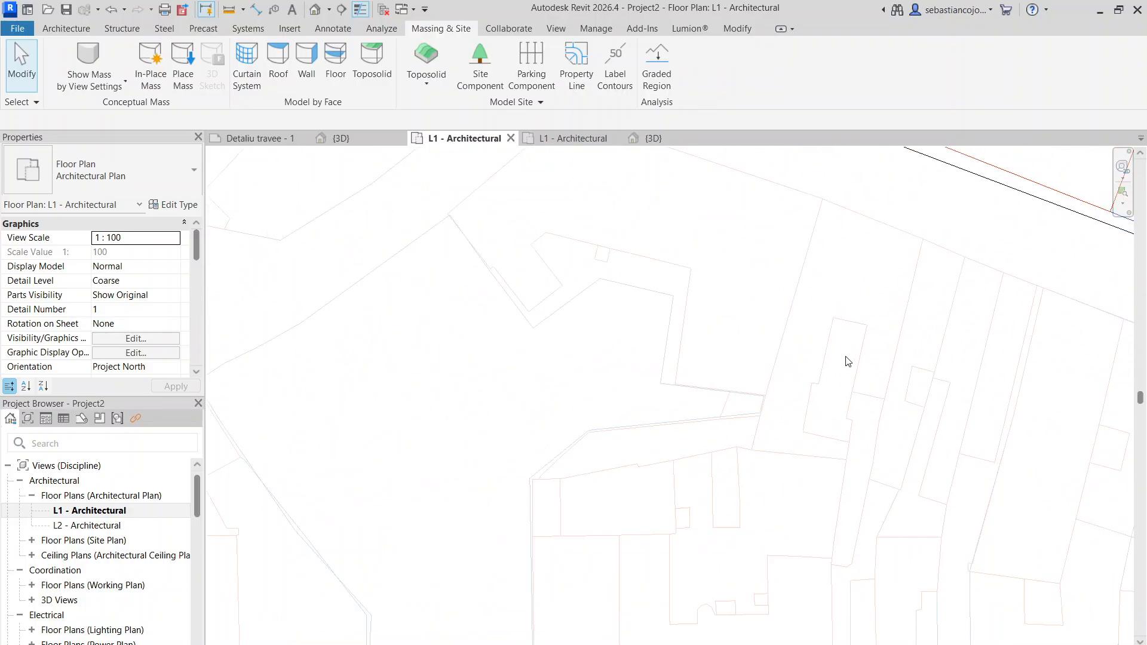
pyautogui.scroll(5, 848, 304)
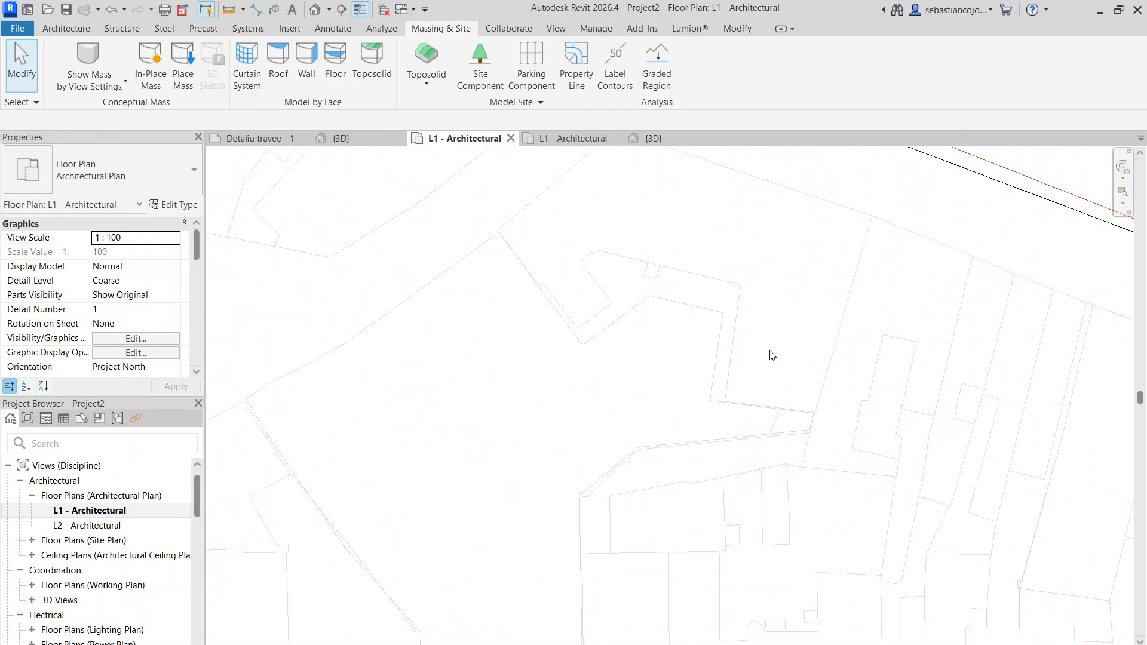
pyautogui.scroll(-6, 827, 313)
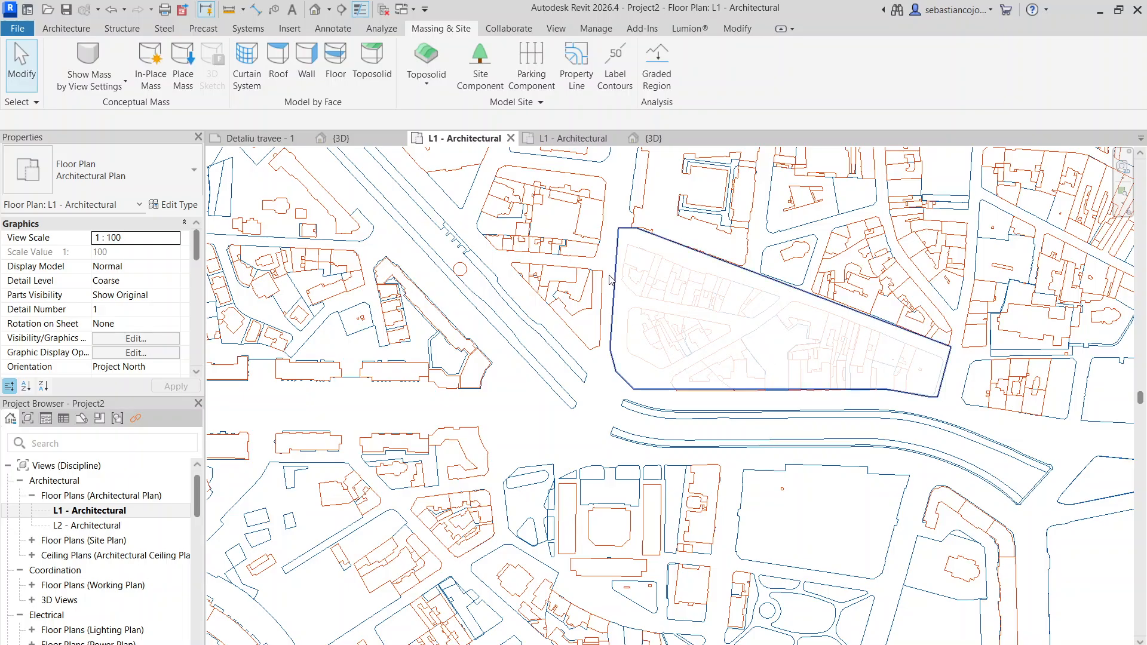
pyautogui.scroll(4, 628, 241)
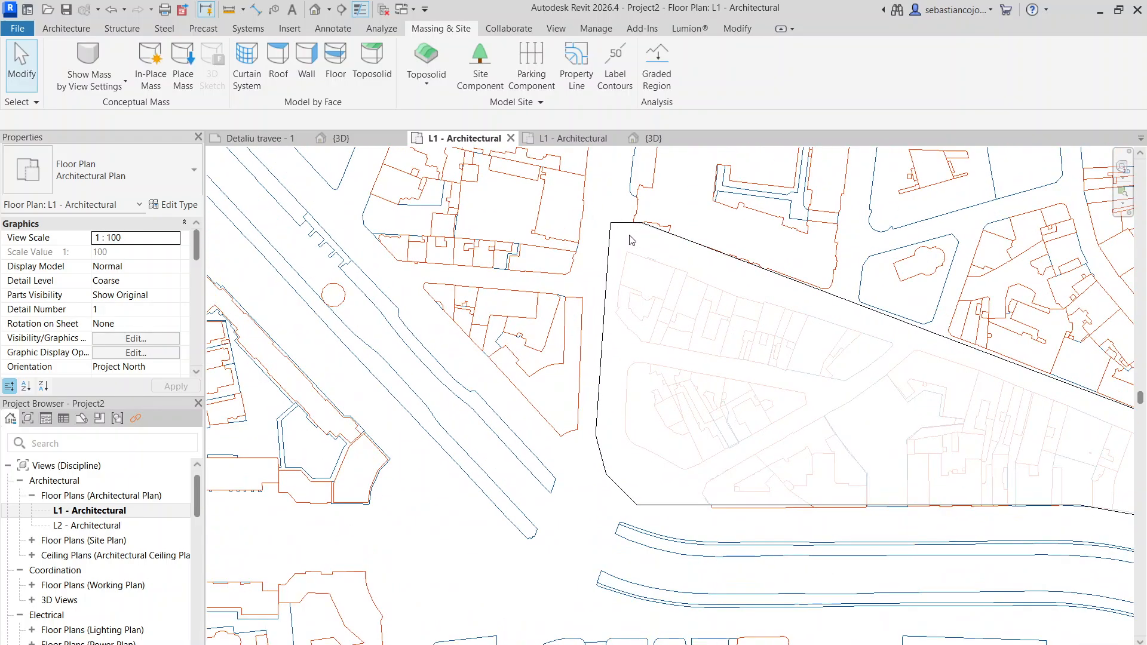
# - Add shape-editing points at intervals along the slanted northern edge of the Grassland - 1200mm toposolid
pyautogui.click(625, 250)
pyautogui.scroll(-2, 626, 251)
pyautogui.moveTo(808, 340); pyautogui.dragTo(662, 328, button='middle')
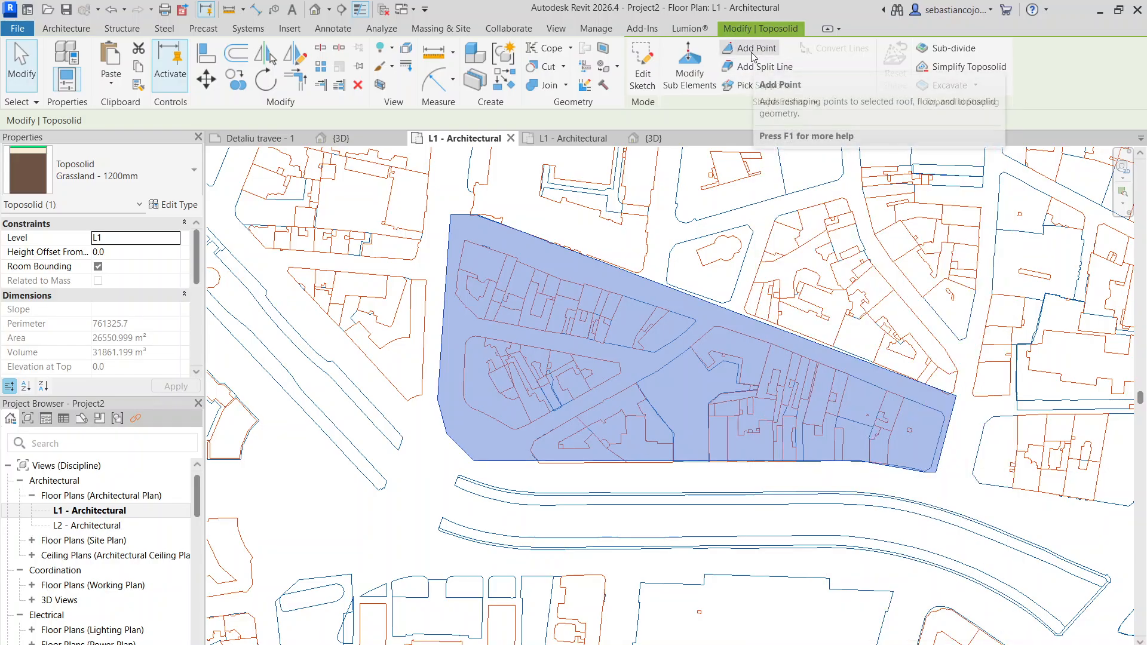
pyautogui.click(742, 52)
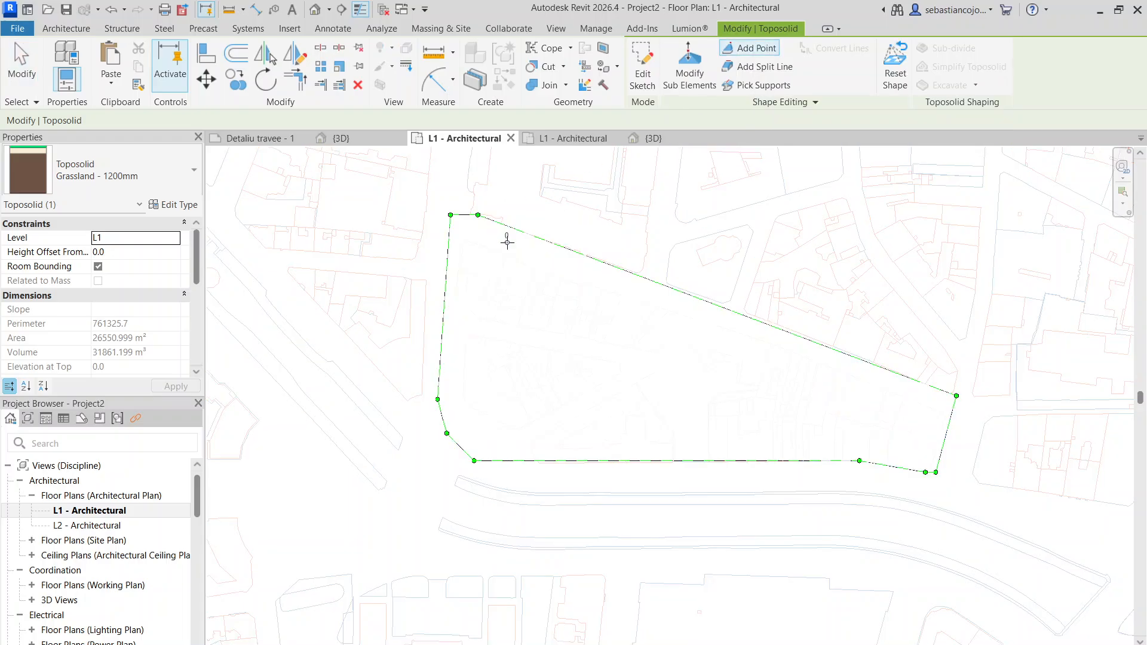
pyautogui.scroll(3, 510, 233)
pyautogui.scroll(-4, 532, 220)
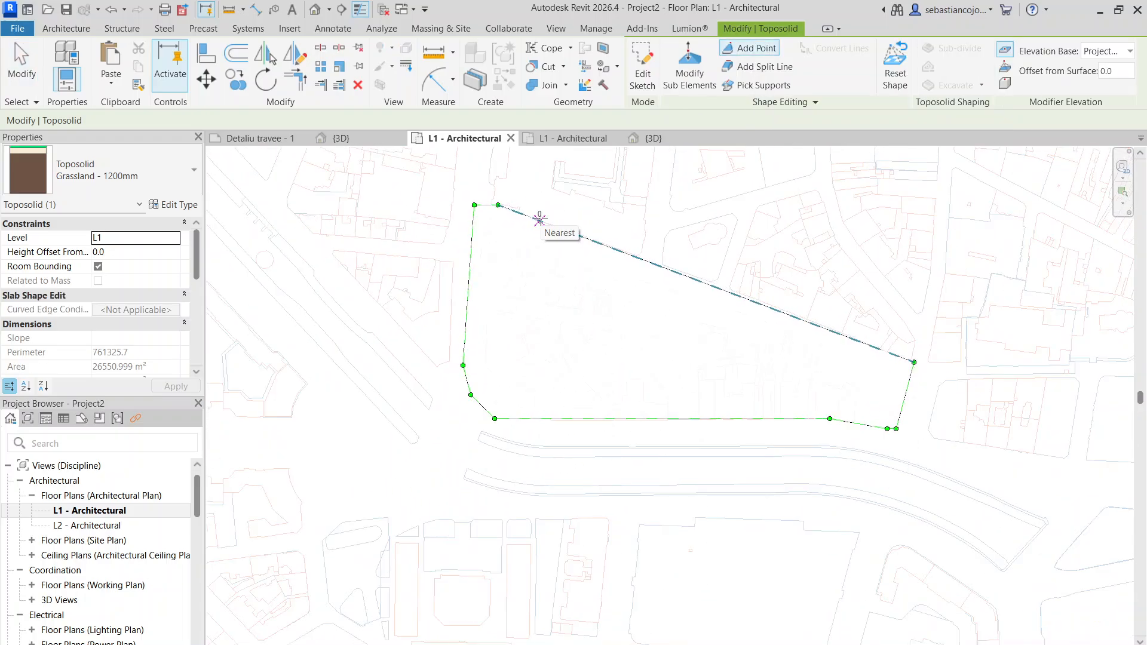
pyautogui.click(540, 221)
pyautogui.click(603, 245)
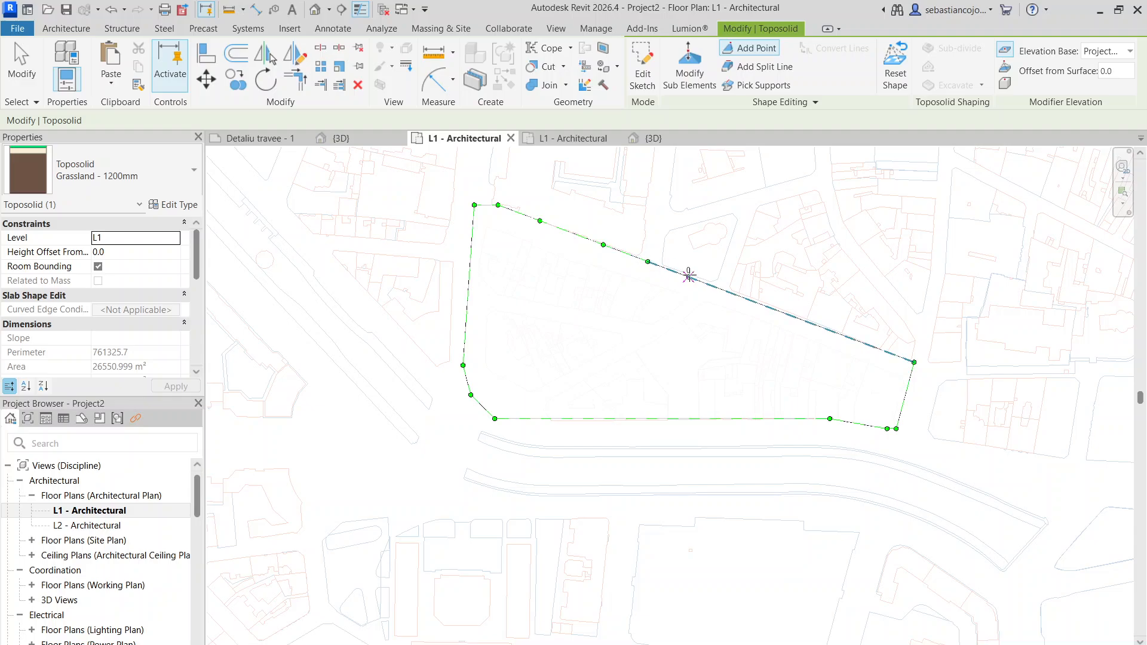
pyautogui.click(731, 293)
pyautogui.click(774, 310)
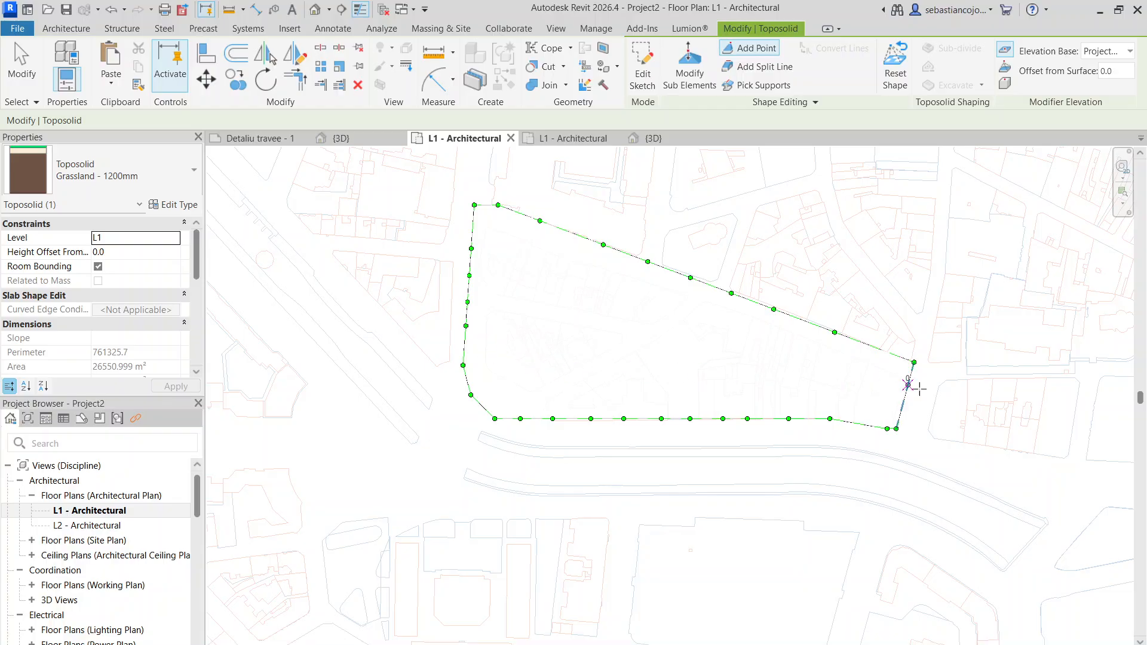
# - Add further shape-editing points on the toposolid's northern edge and the short edge near its southeast corner, and leave point editing
pyautogui.click(873, 346)
pyautogui.click(859, 423)
pyautogui.scroll(2, 571, 232)
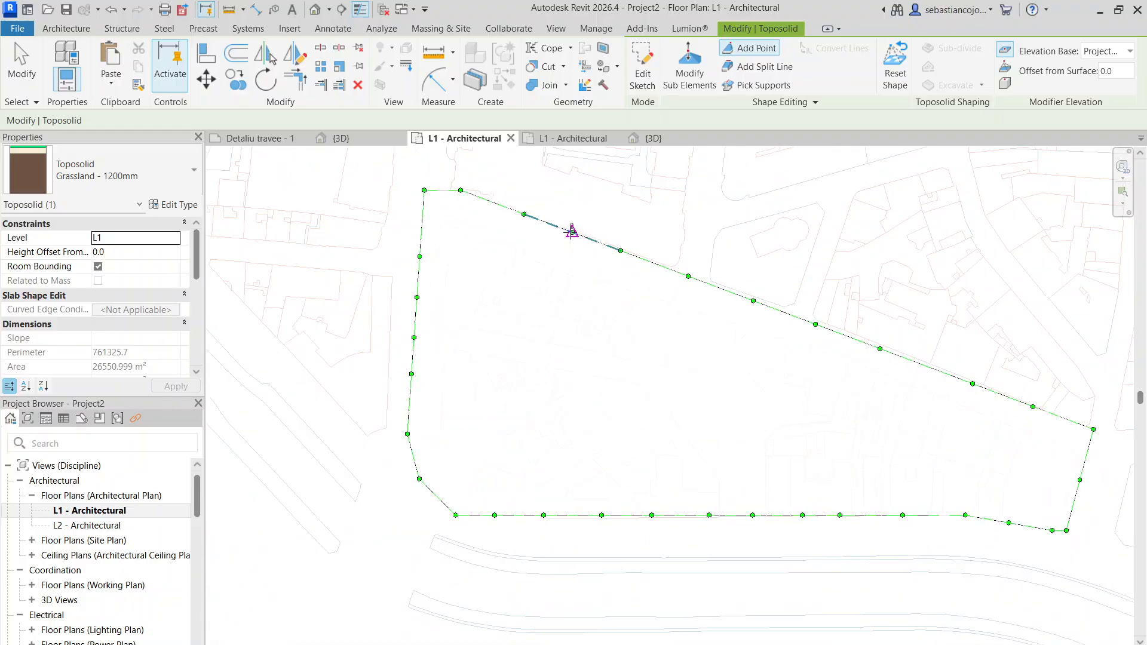
pyautogui.scroll(-2, 503, 334)
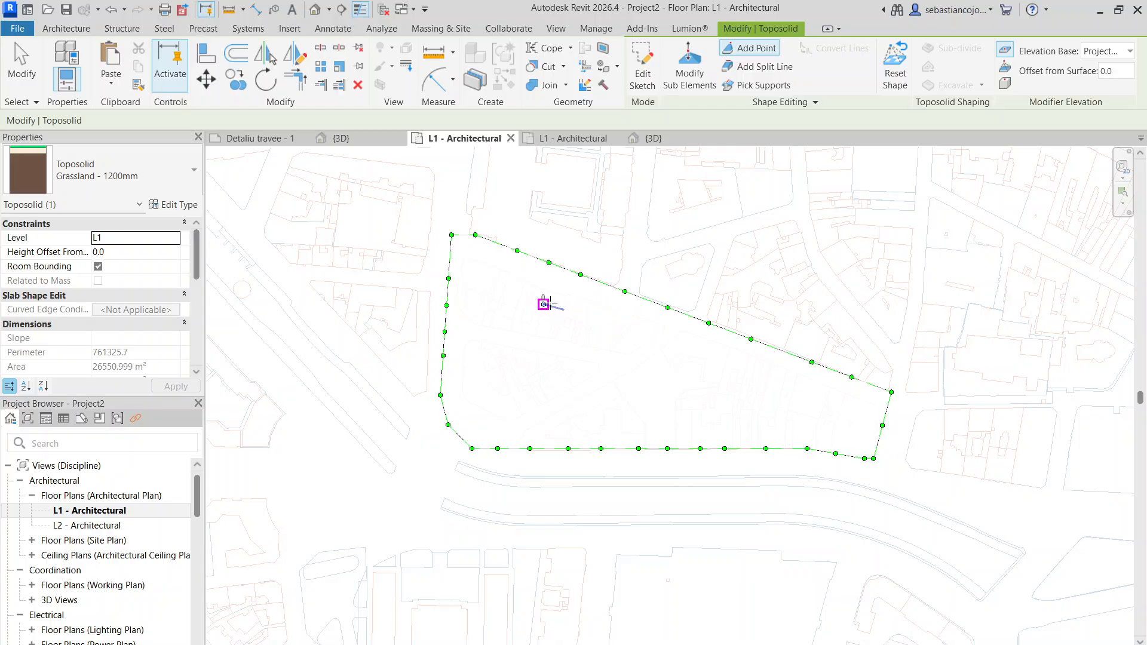
pyautogui.scroll(1, 538, 354)
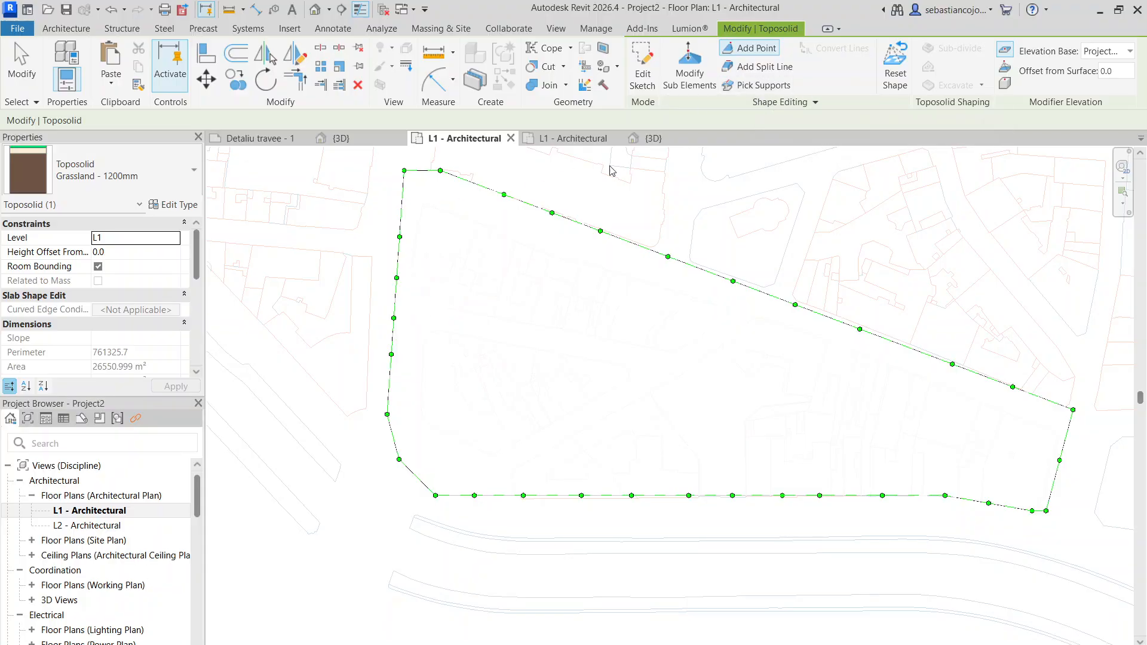
pyautogui.scroll(3, 413, 248)
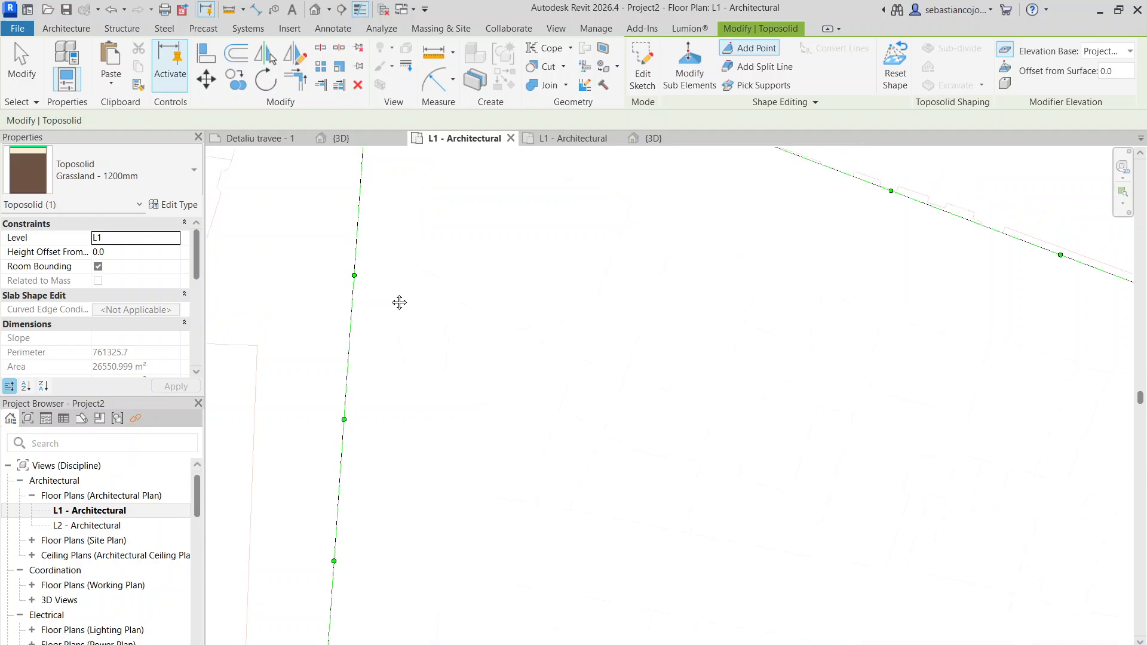
pyautogui.scroll(-1, 397, 333)
pyautogui.scroll(-4, 537, 334)
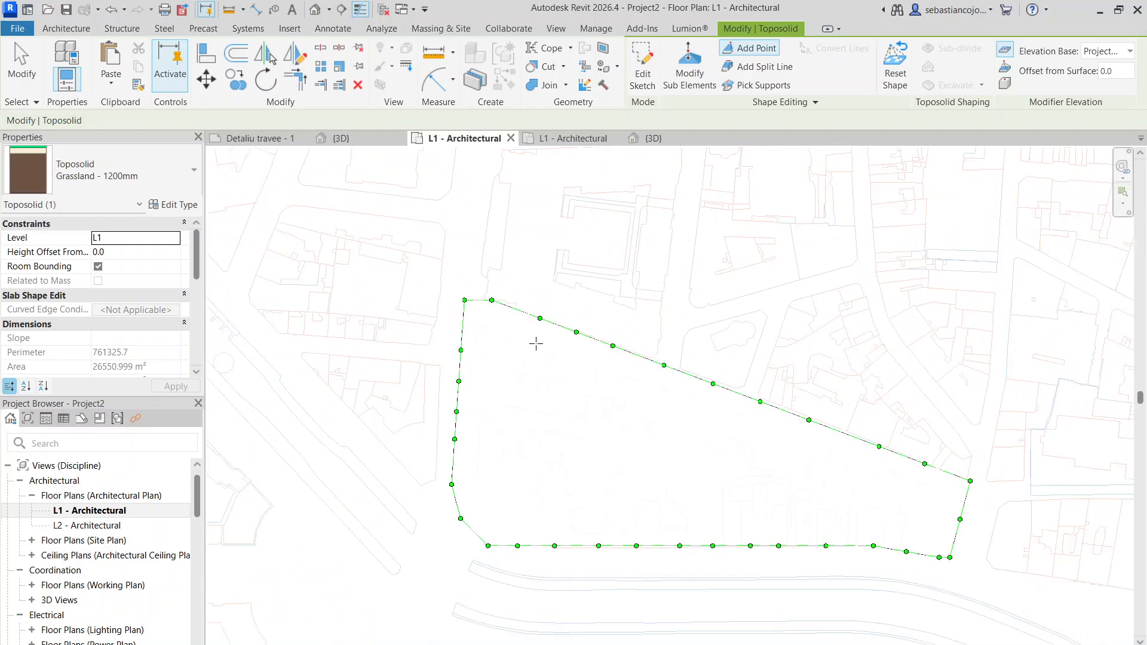
pyautogui.press('Escape')
pyautogui.press('Escape')
pyautogui.press('Escape')
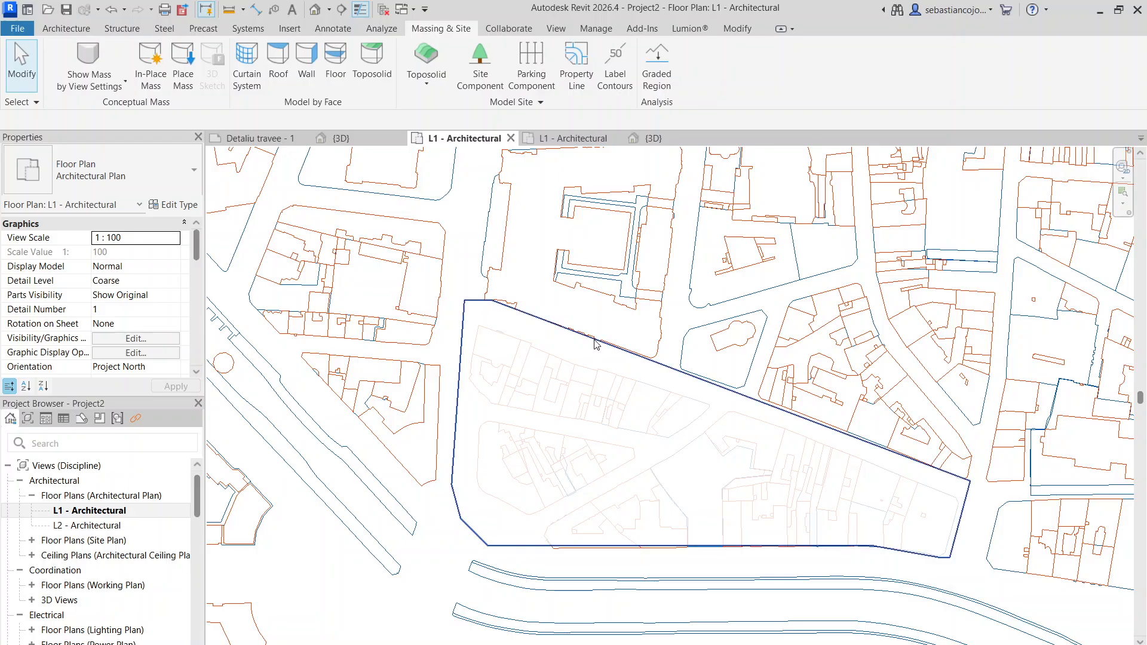
pyautogui.click(603, 364)
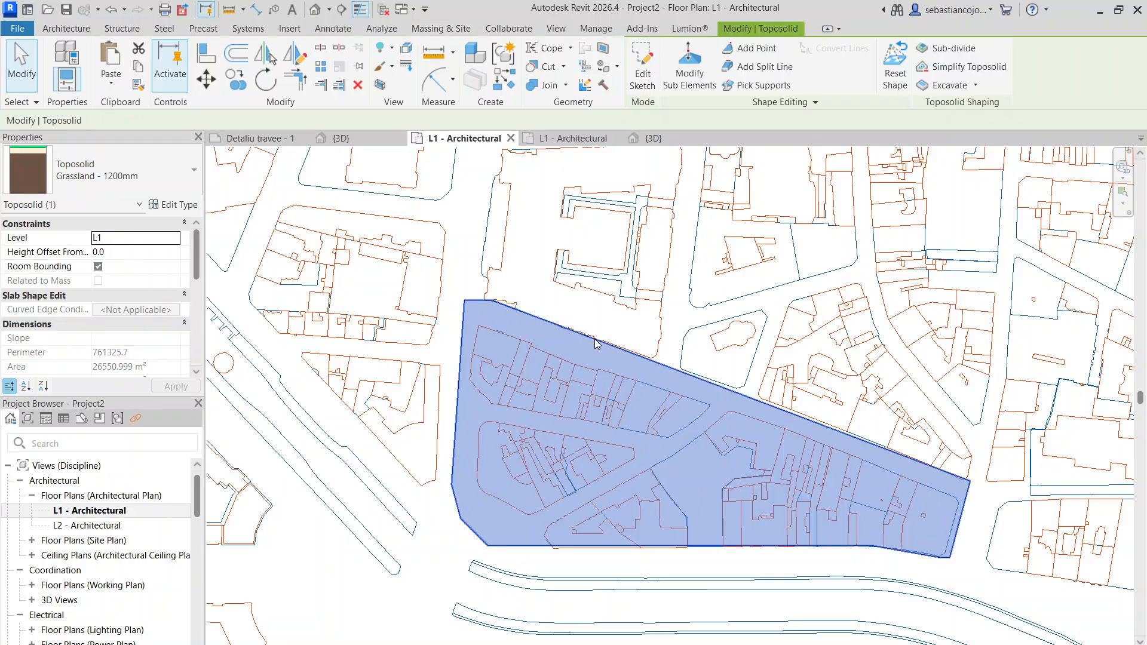
pyautogui.doubleClick(537, 321)
pyautogui.scroll(3, 487, 328)
pyautogui.scroll(-2, 502, 306)
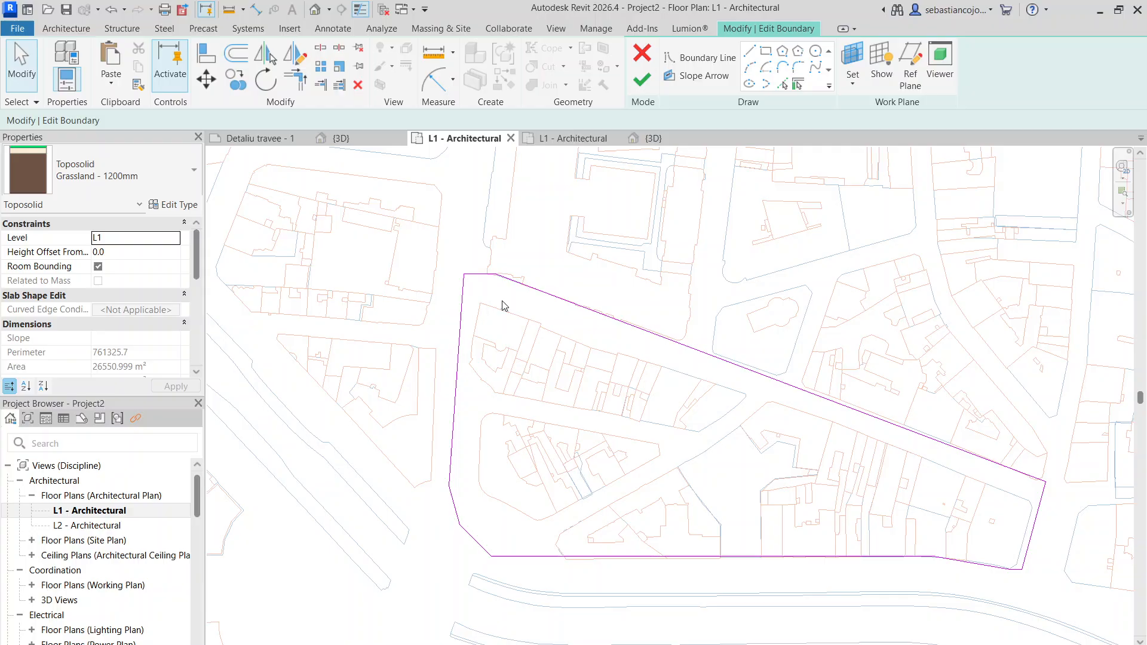
pyautogui.click(650, 84)
# - Add a shape-editing point inside the toposolid, near its northwest corner beside the west edge
pyautogui.scroll(3, 530, 299)
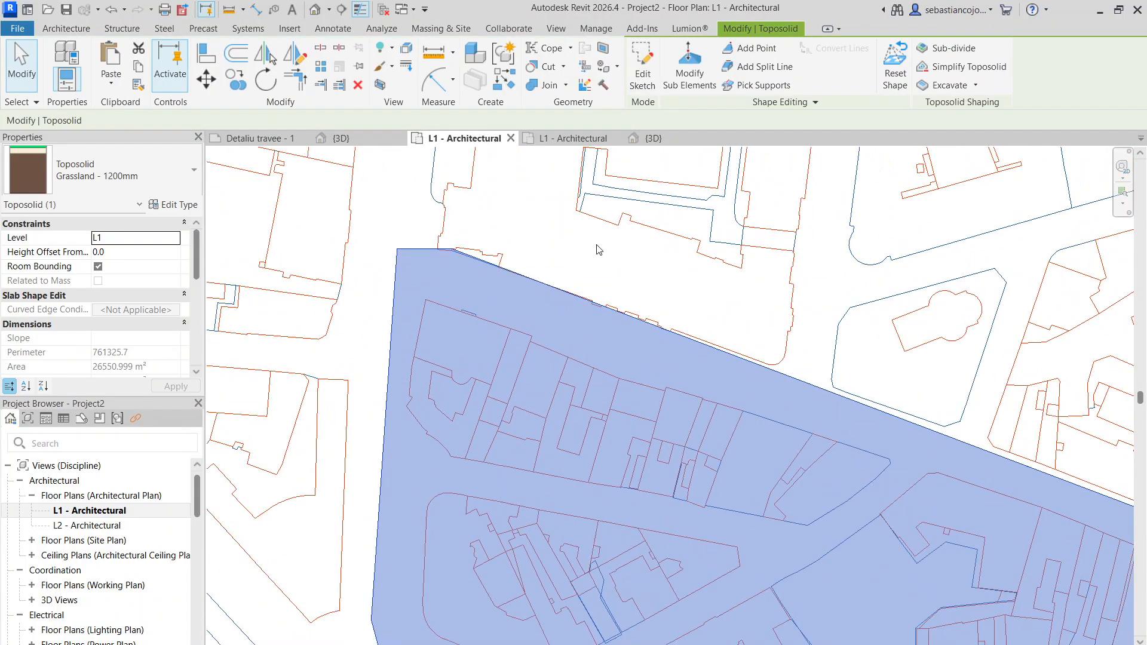
pyautogui.click(739, 52)
pyautogui.scroll(2, 442, 335)
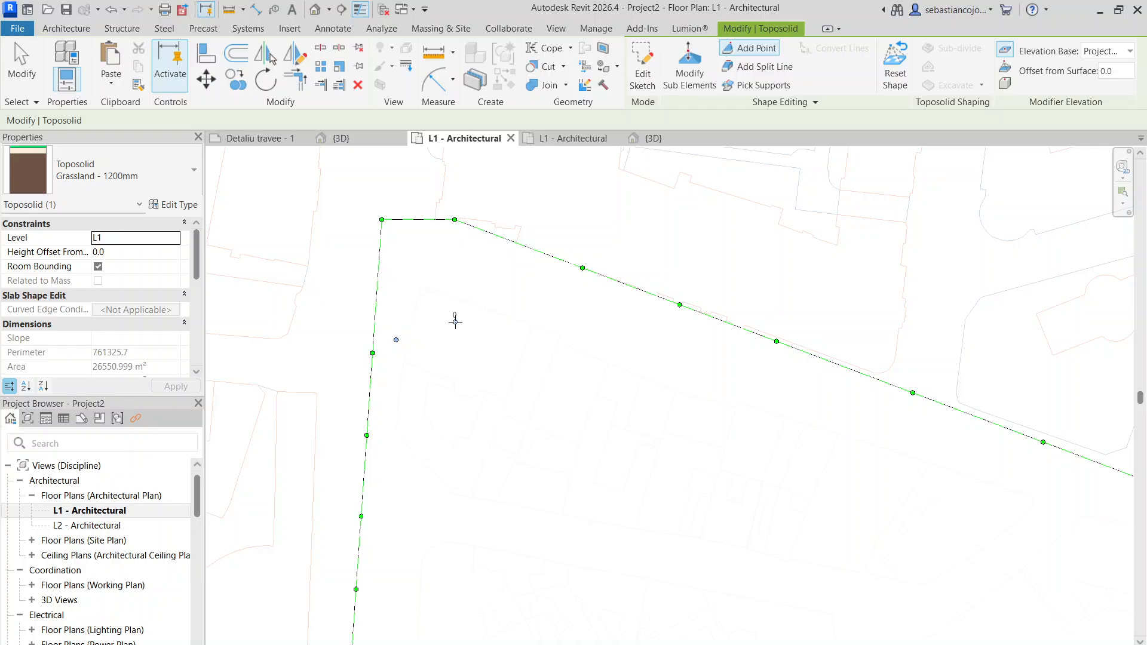
pyautogui.scroll(5, 456, 321)
pyautogui.scroll(-6, 477, 352)
pyautogui.scroll(4, 764, 460)
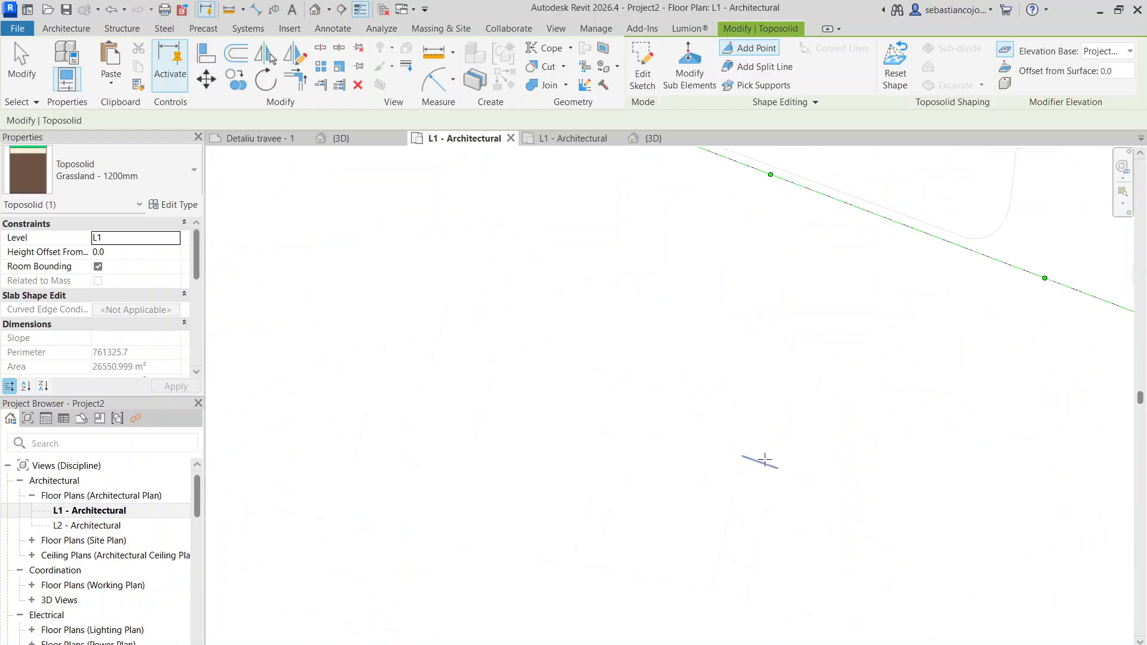
pyautogui.scroll(-8, 746, 418)
pyautogui.press('Escape')
pyautogui.press('Escape')
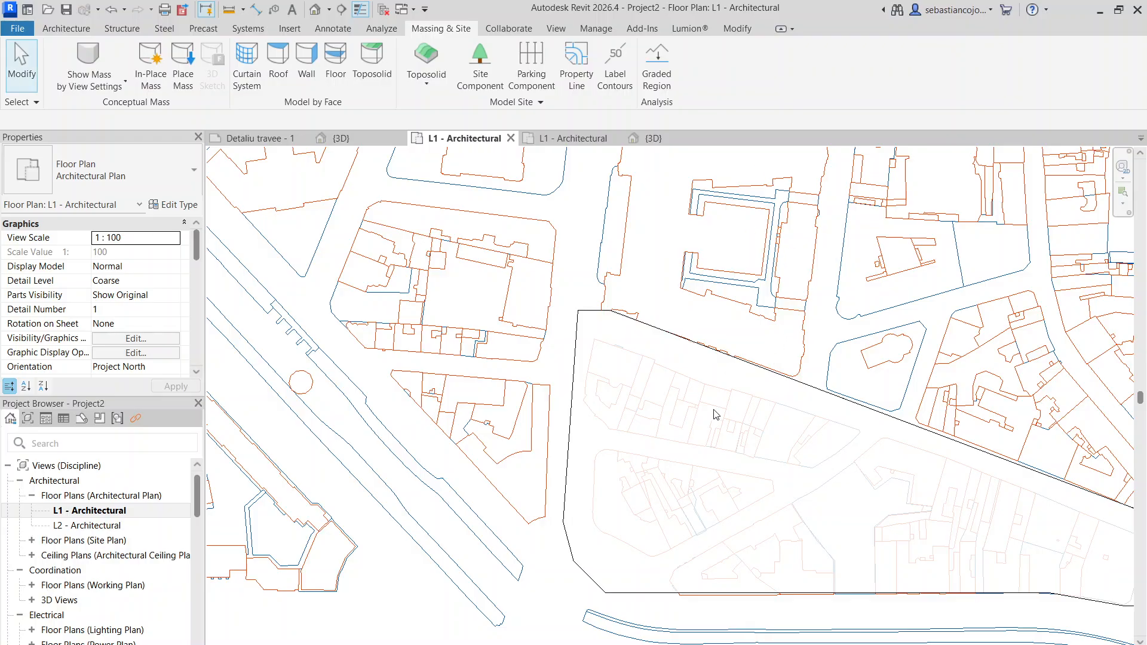
# - Increase the toposolid's surface transparency with a by-element graphics override in the plan
pyautogui.rightClick(739, 360)
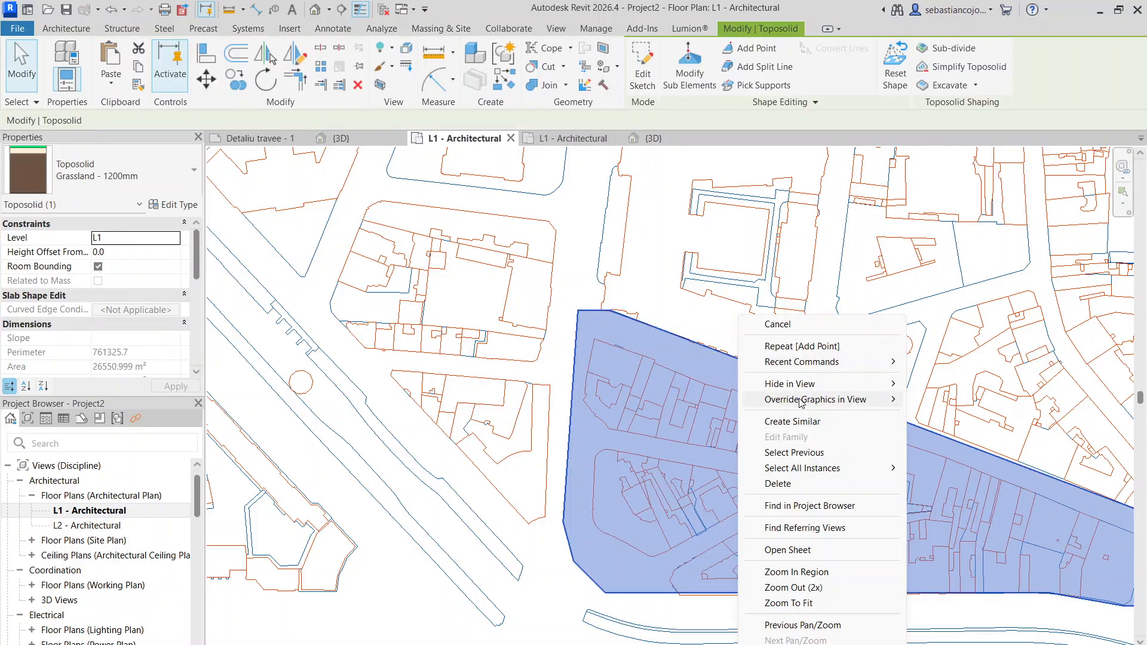
pyautogui.moveTo(836, 399)
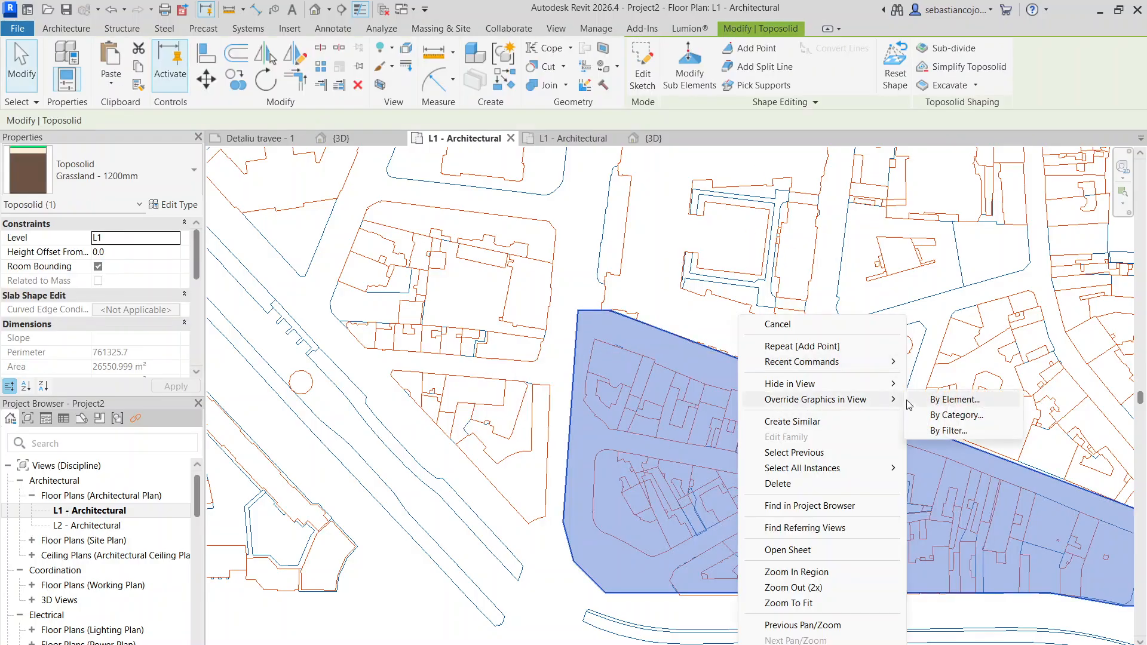
pyautogui.click(954, 399)
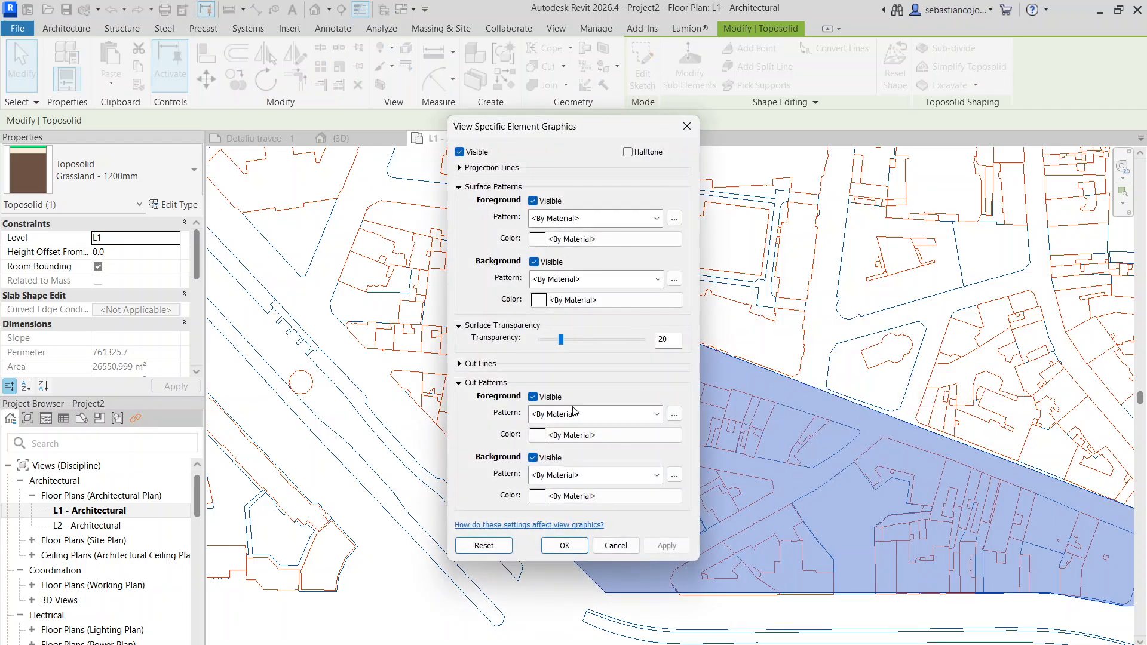
pyautogui.moveTo(563, 344); pyautogui.dragTo(615, 349)
pyautogui.click(559, 544)
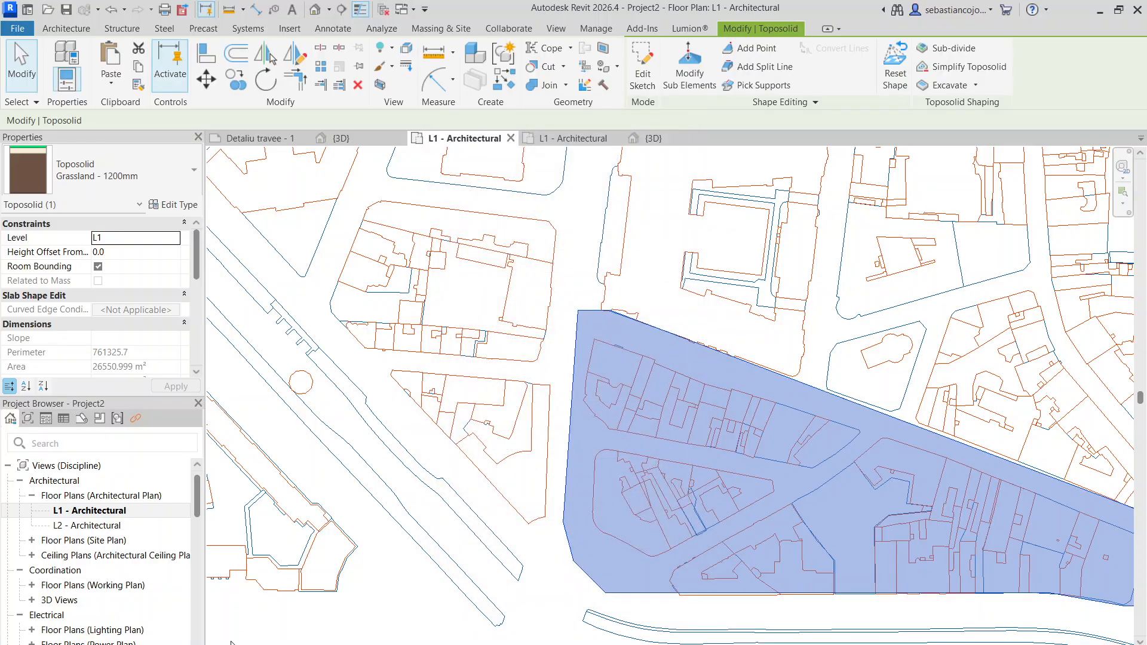
# - Set the plan's detail level to Fine and its visual style to Consistent Colors
pyautogui.click(271, 644)
pyautogui.click(281, 639)
pyautogui.click(288, 644)
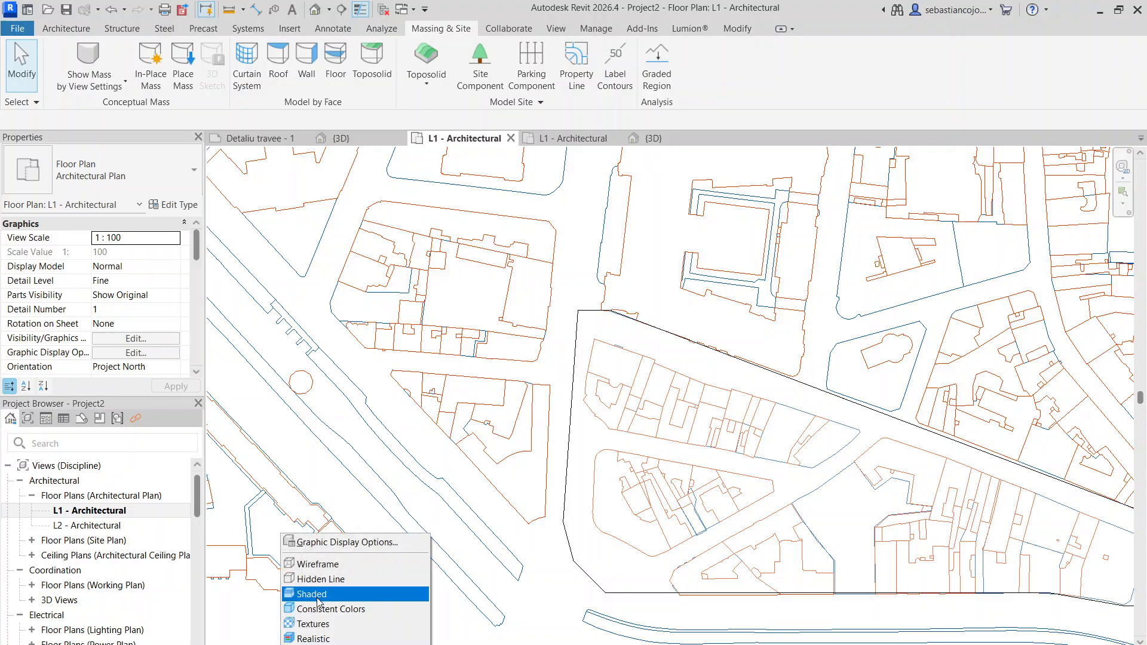
pyautogui.click(323, 609)
# - Add more interior shape-editing points near the toposolid's northwest corner, within the northern block, and leave point editing
pyautogui.scroll(4, 576, 285)
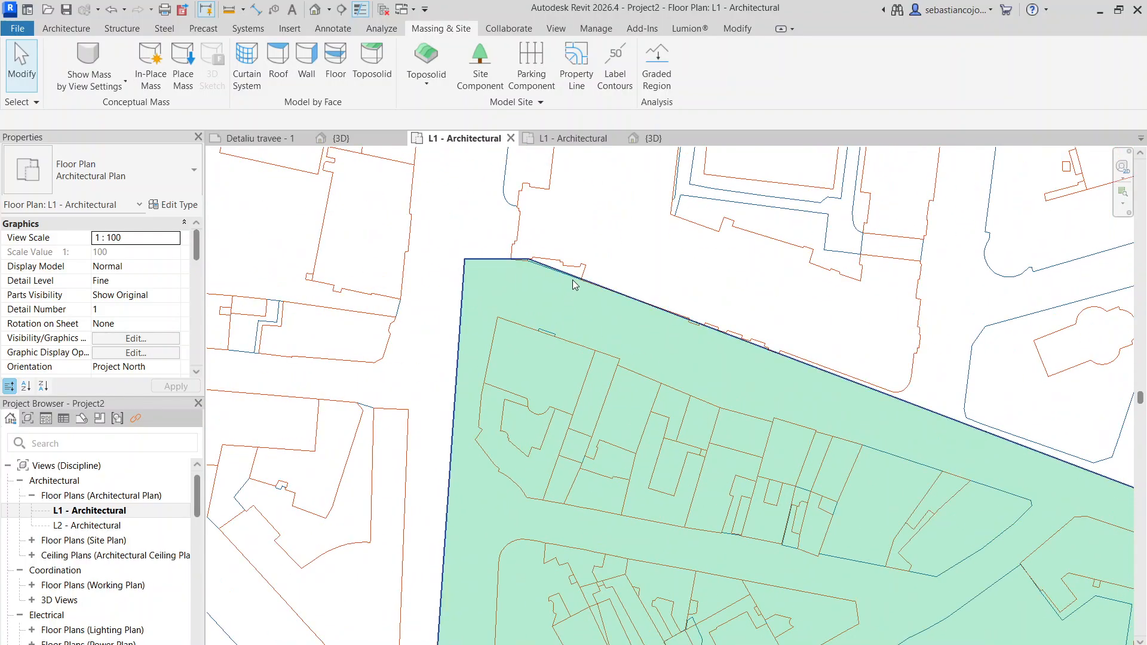
pyautogui.click(575, 283)
pyautogui.click(756, 48)
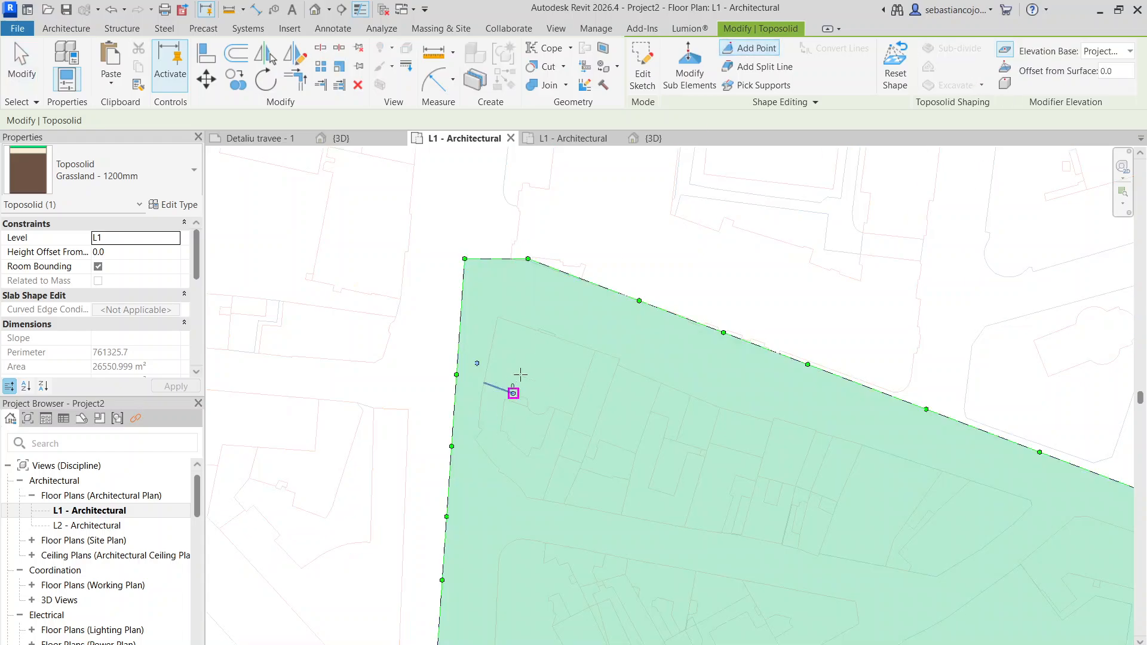
pyautogui.scroll(-3, 560, 368)
pyautogui.scroll(4, 543, 382)
pyautogui.scroll(-2, 541, 287)
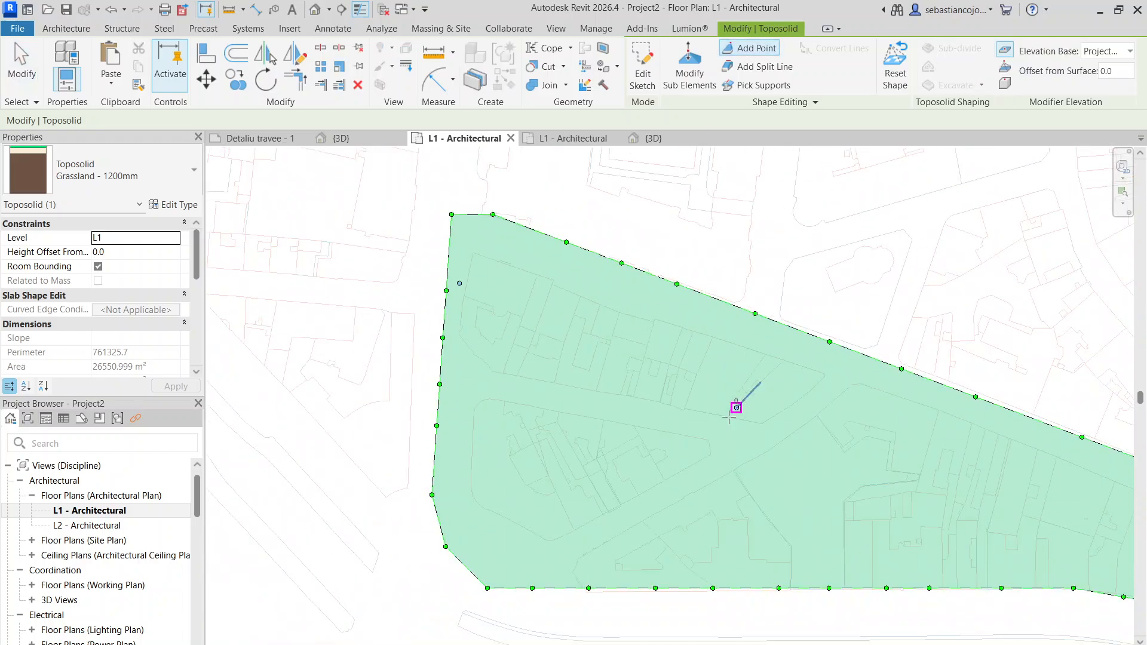
pyautogui.scroll(2, 483, 285)
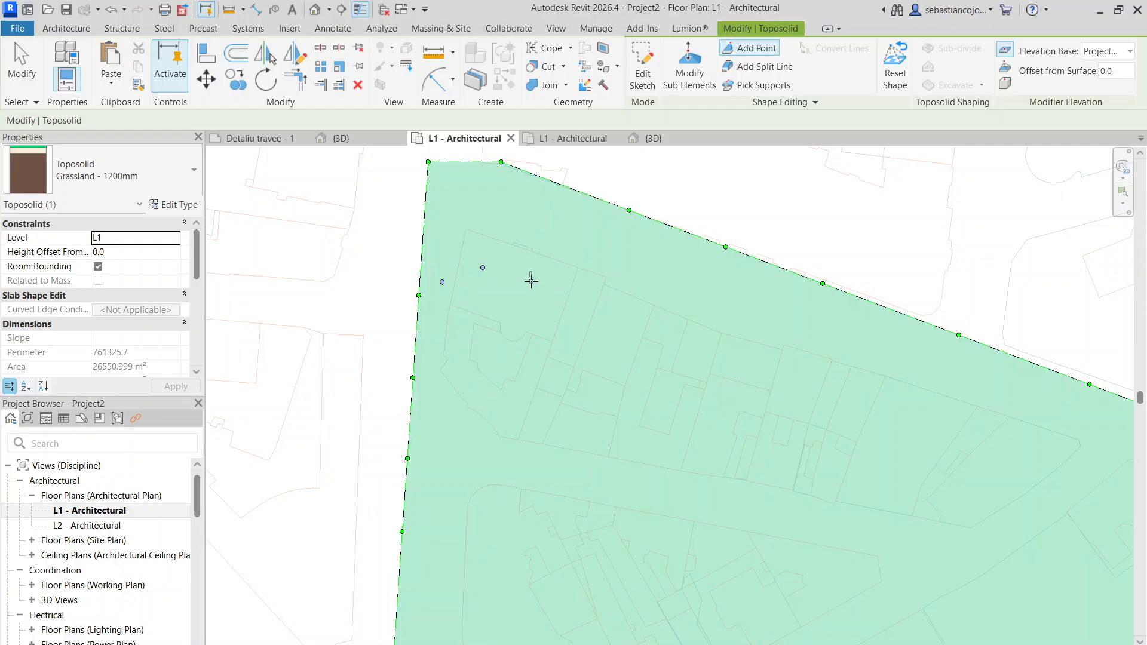
pyautogui.scroll(-5, 591, 315)
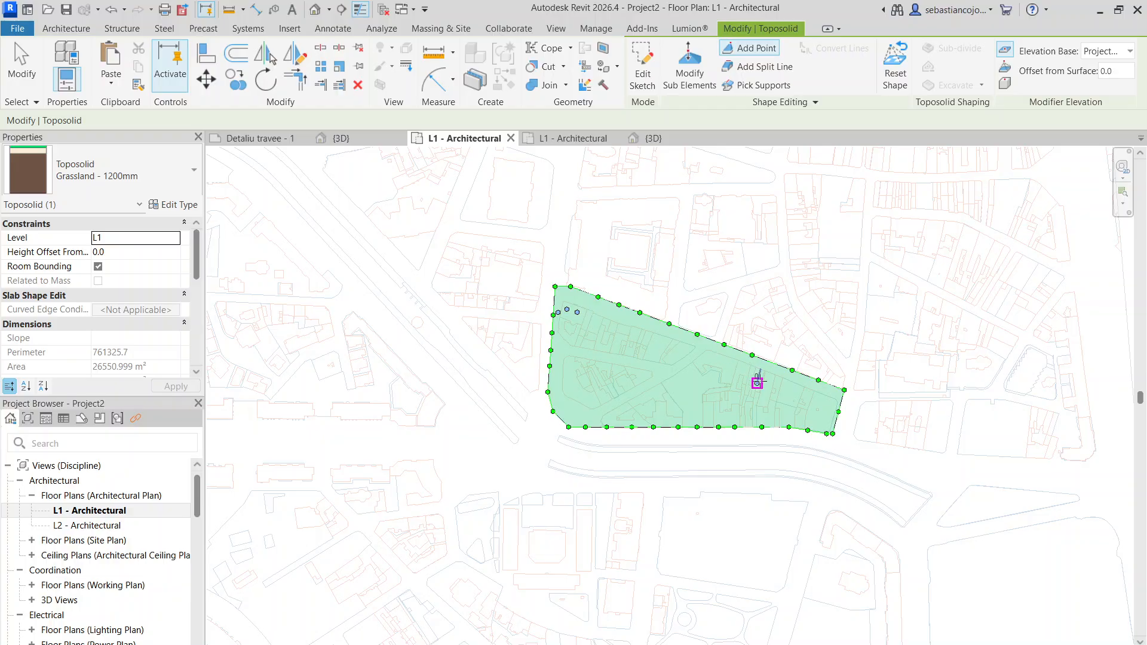
pyautogui.press('Escape')
pyautogui.press('Escape')
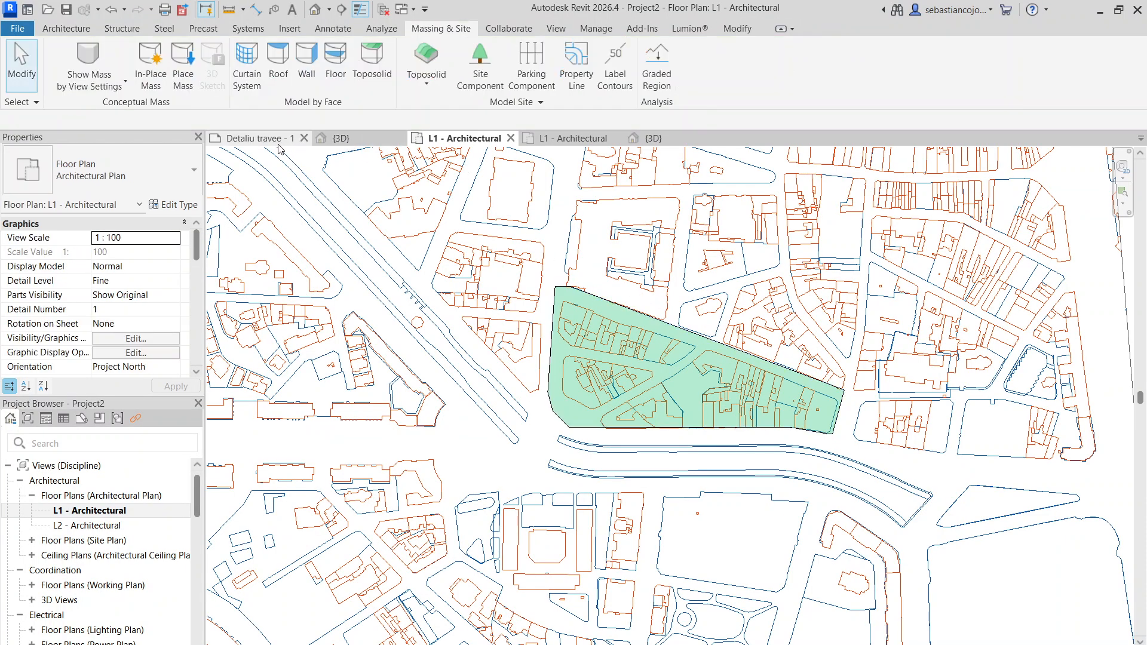
# - Switch to the L1 - Architectural plan of Proiect travee cu plan.rvt and select the raster image 14_B_4.tif
pyautogui.click(574, 137)
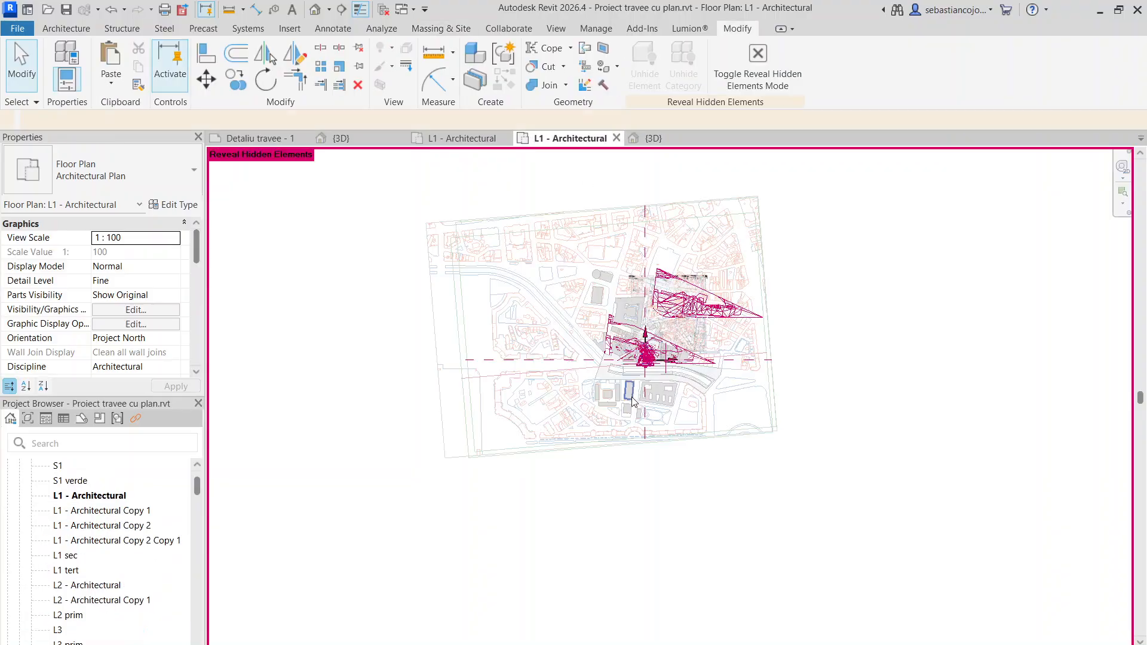
pyautogui.scroll(4, 861, 332)
pyautogui.scroll(3, 862, 332)
pyautogui.click(936, 319)
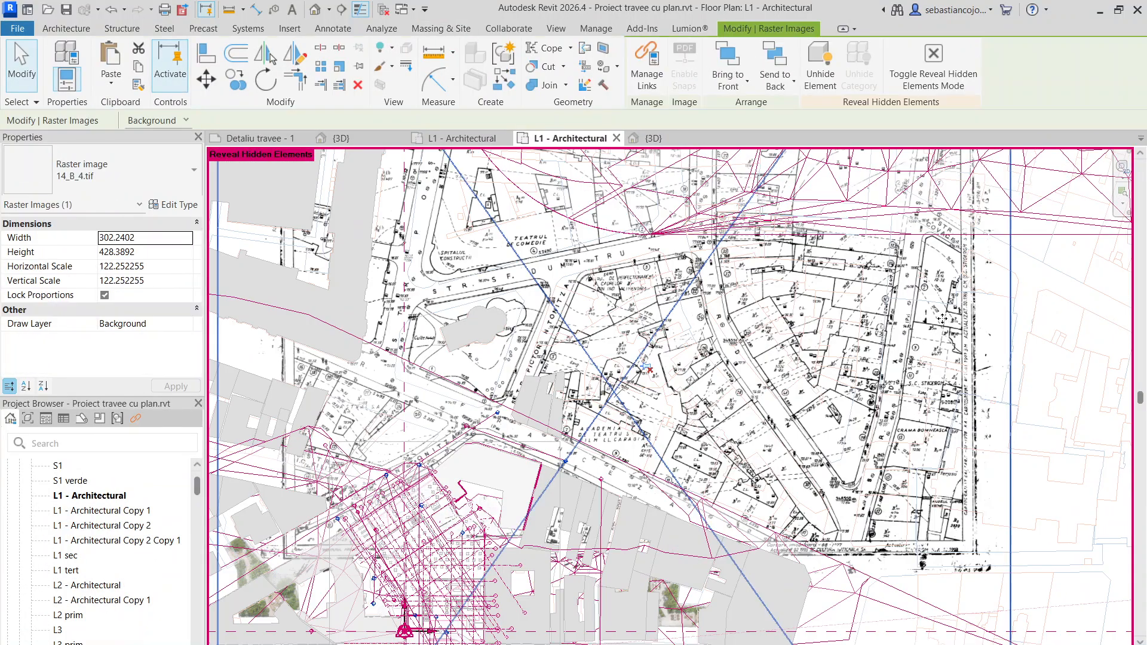
# - Examine the spot elevations written along the streets and blocks of the scanned survey map 14_B_4.tif
pyautogui.scroll(7, 942, 317)
pyautogui.scroll(-7, 816, 326)
pyautogui.scroll(-5, 778, 327)
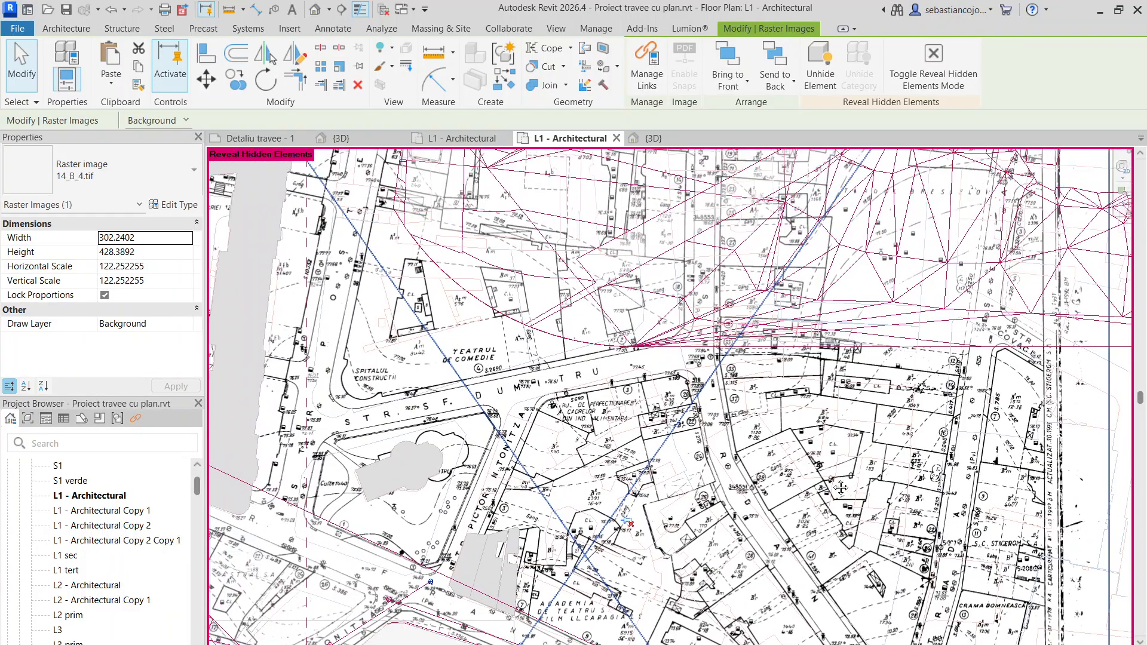
pyautogui.scroll(5, 582, 238)
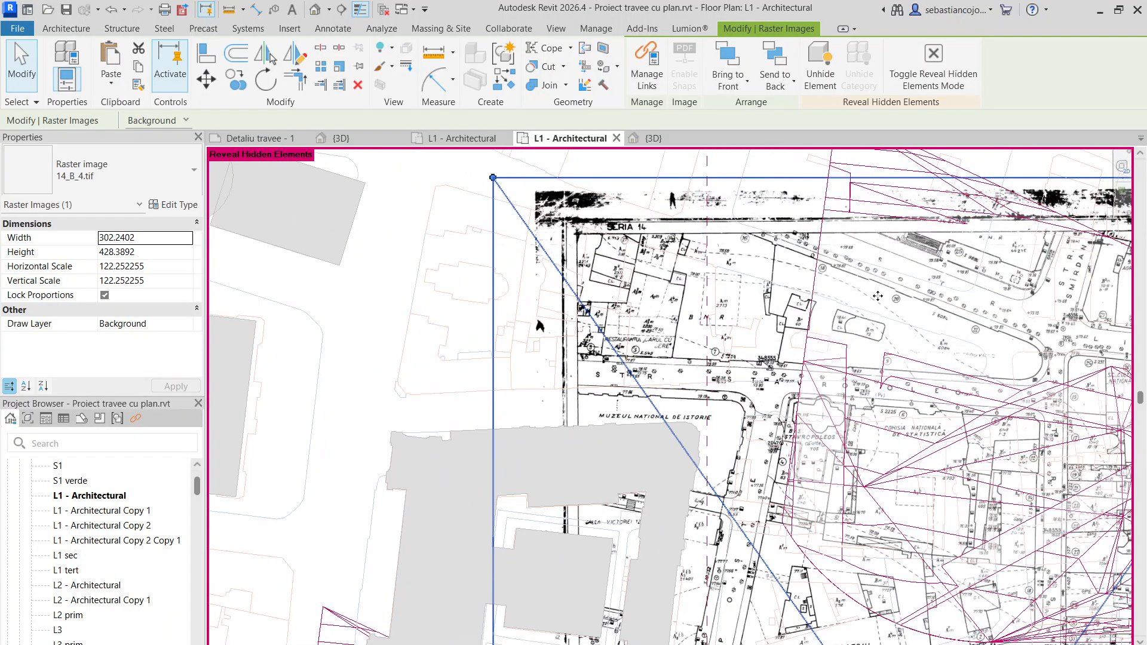
pyautogui.moveTo(878, 297); pyautogui.dragTo(609, 311, button='middle')
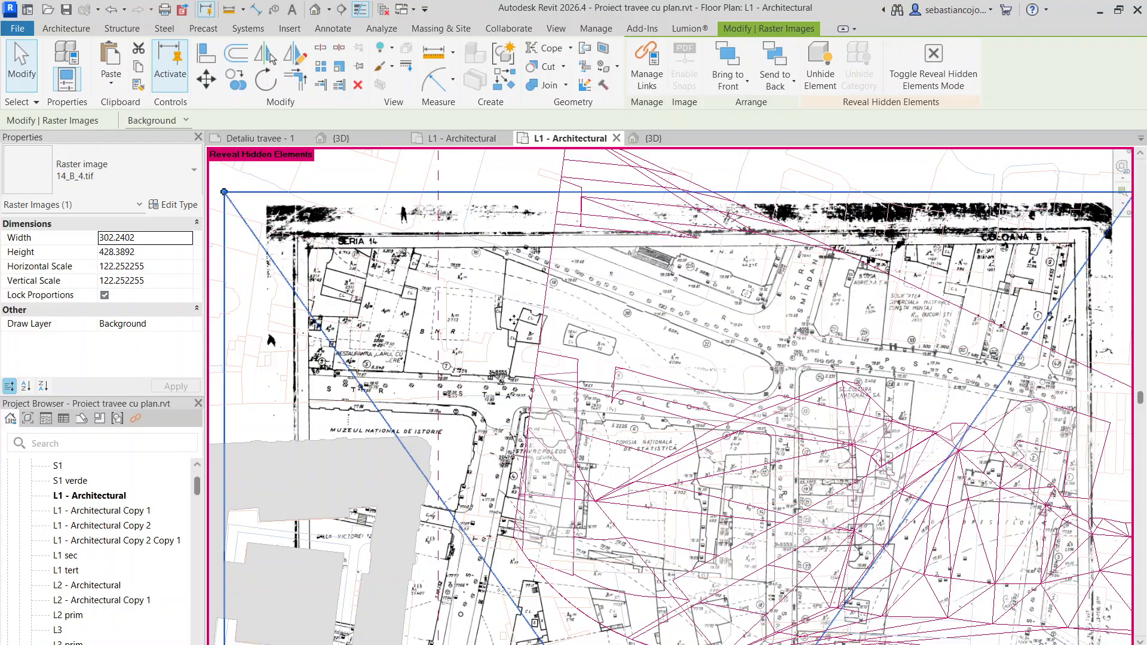
pyautogui.moveTo(936, 335); pyautogui.dragTo(816, 227, button='middle')
pyautogui.scroll(-4, 719, 287)
pyautogui.scroll(5, 730, 294)
pyautogui.scroll(10, 813, 229)
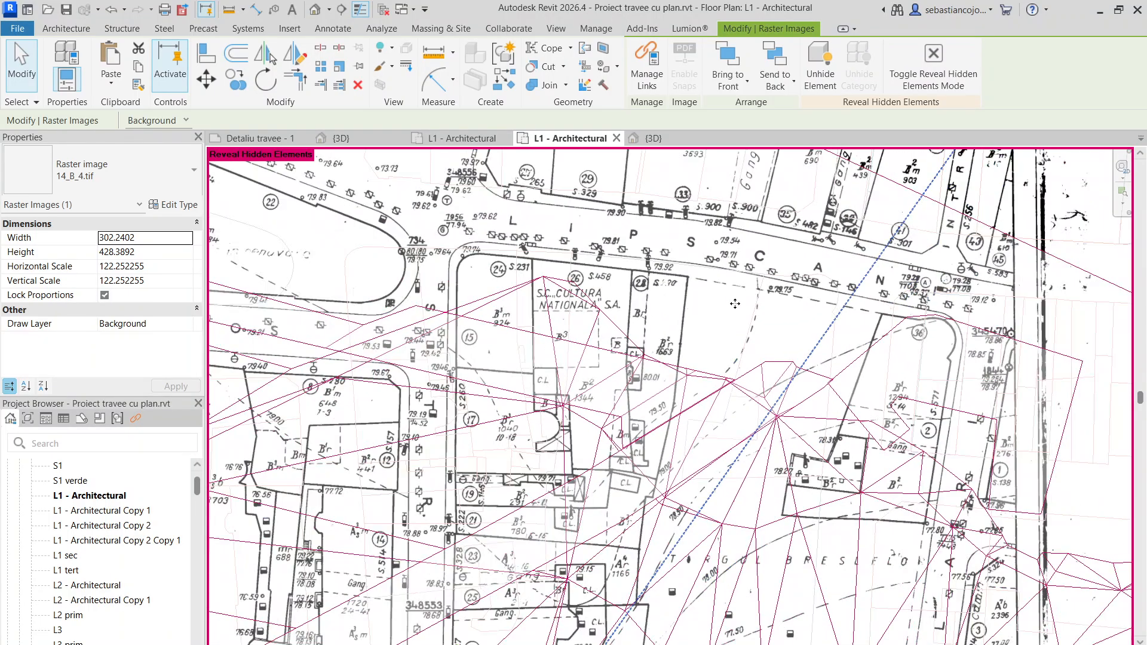
pyautogui.scroll(-4, 784, 291)
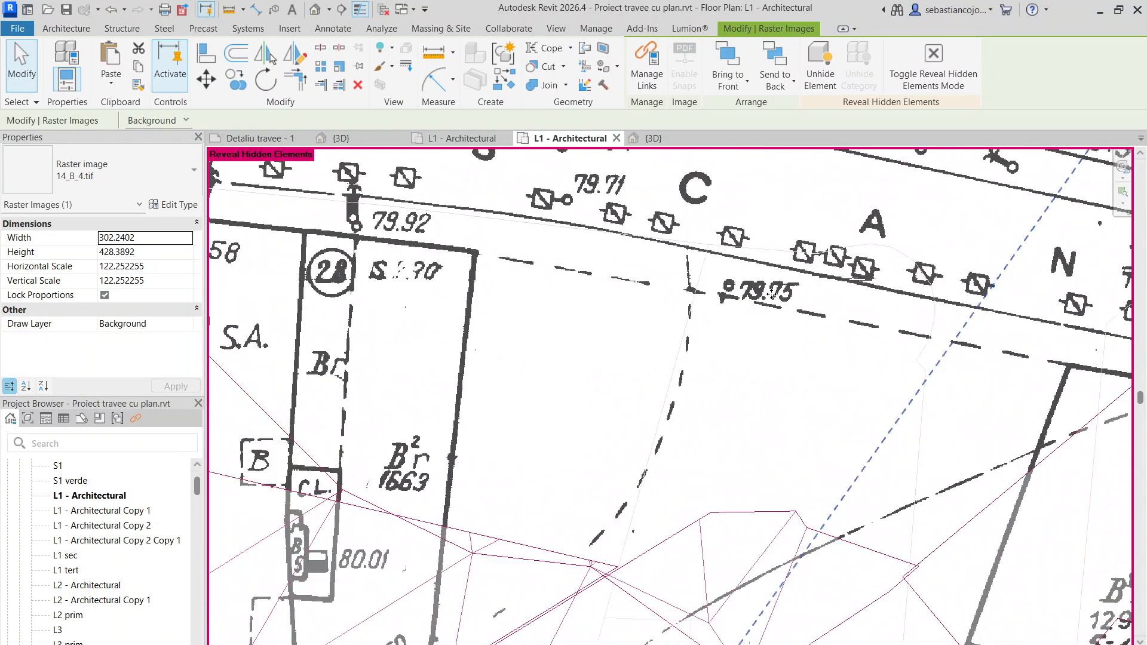
# - Examine the survey map's spot elevations from the Lipscani street front down to the southeastern blocks
pyautogui.scroll(3, 808, 293)
pyautogui.scroll(-4, 808, 292)
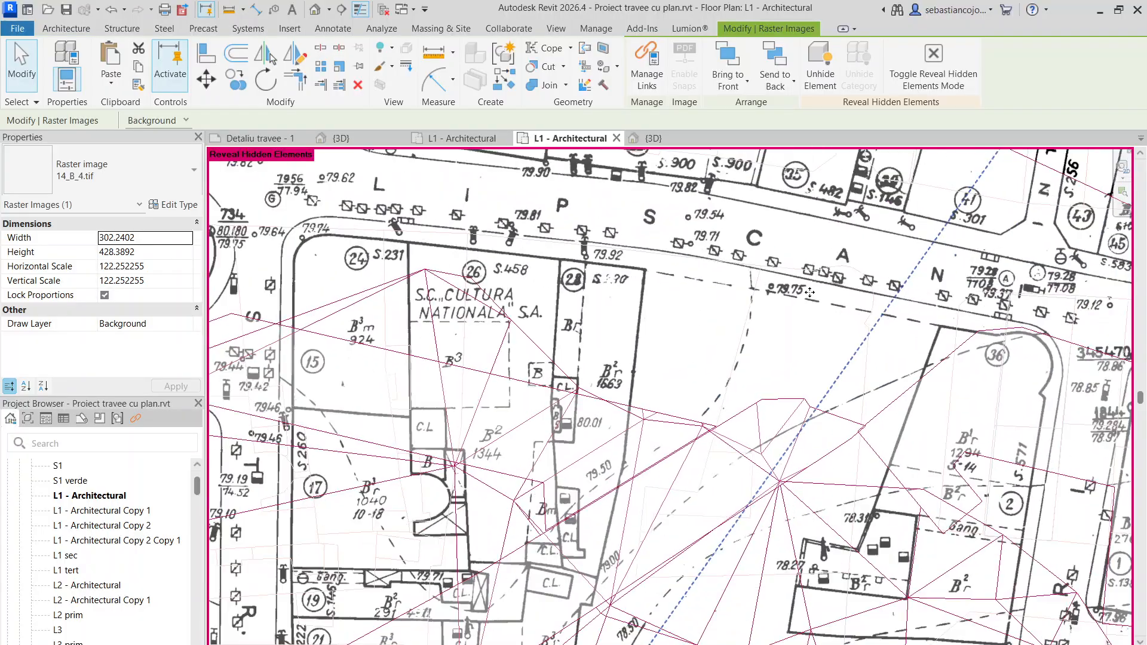
pyautogui.scroll(4, 691, 297)
pyautogui.scroll(-6, 691, 297)
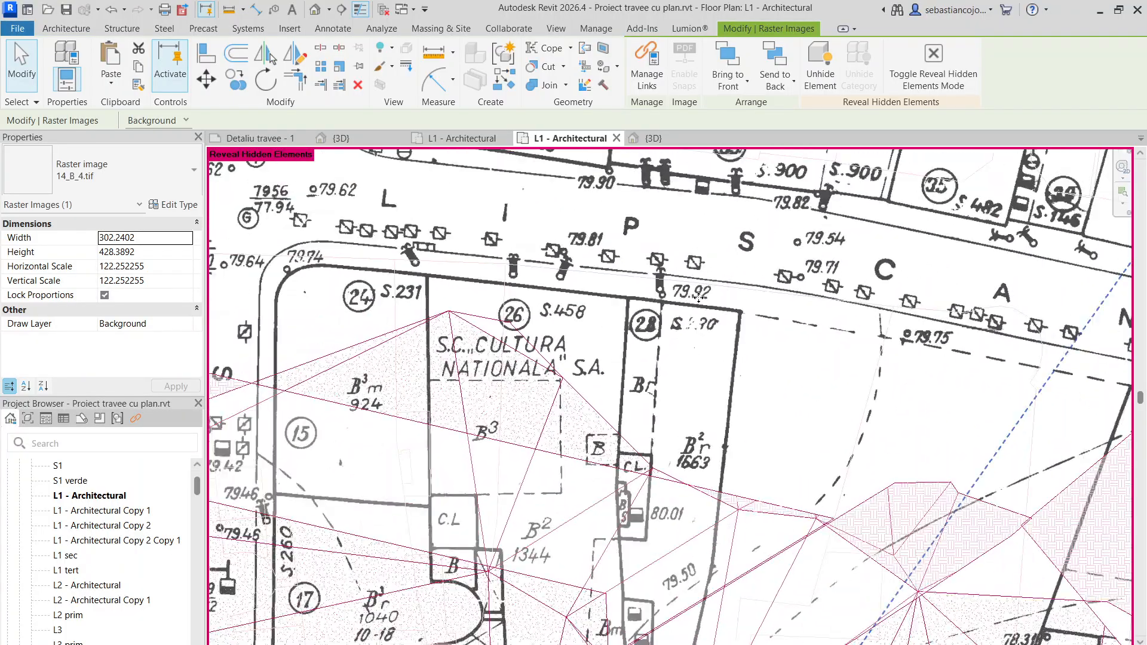
pyautogui.scroll(-5, 677, 297)
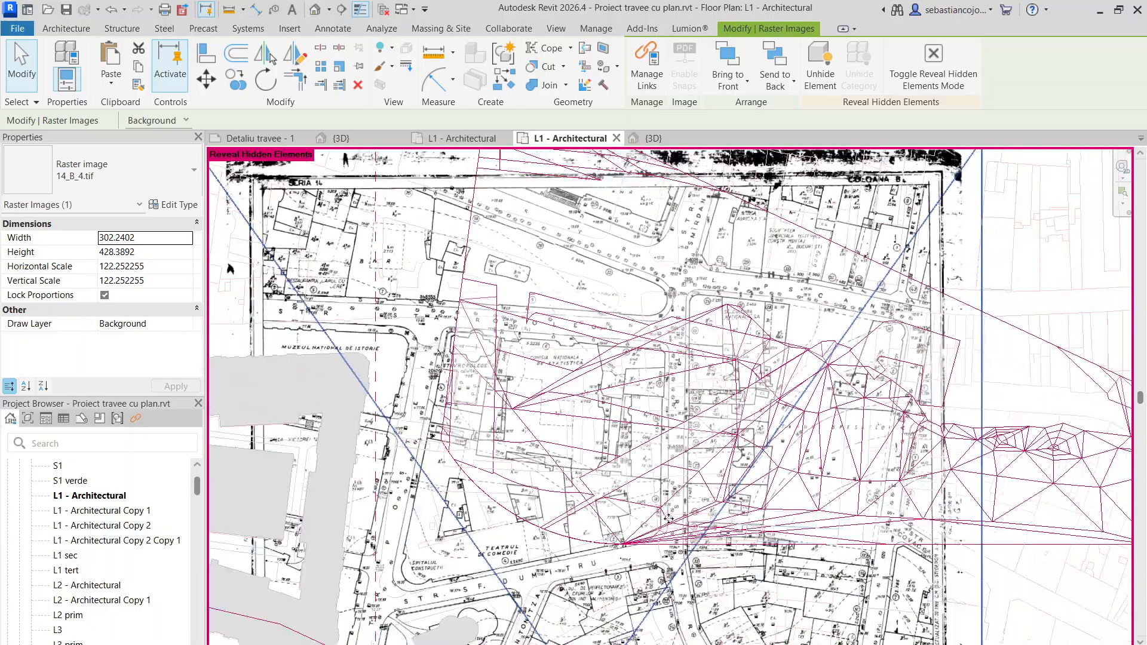
pyautogui.scroll(6, 519, 470)
pyautogui.scroll(-5, 518, 471)
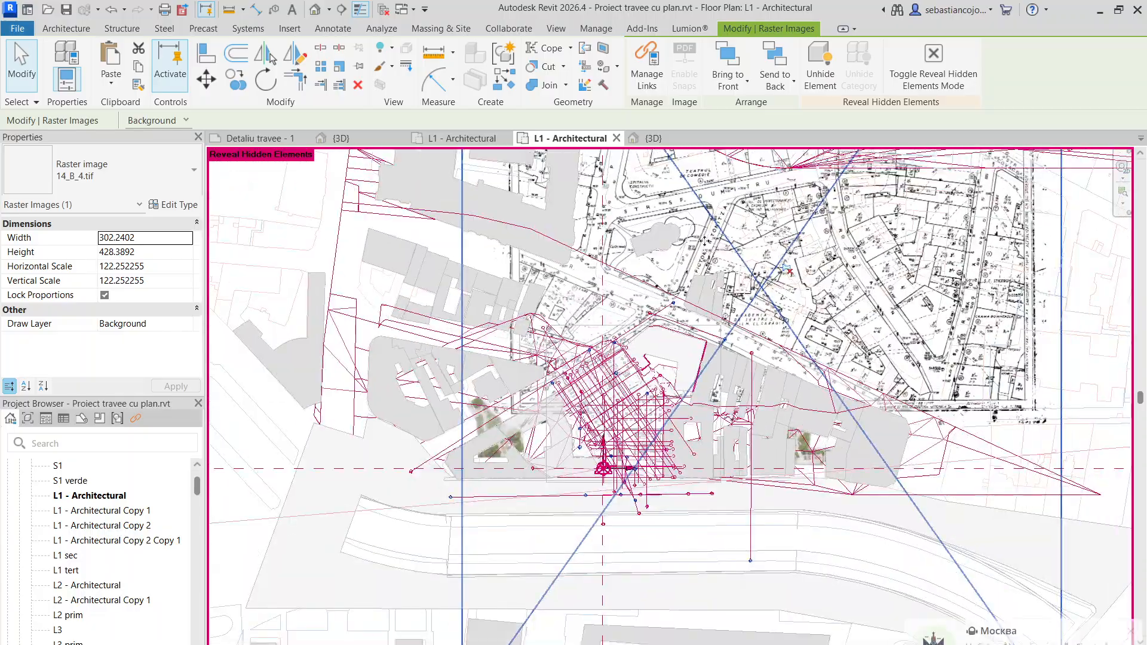
pyautogui.scroll(5, 946, 255)
pyautogui.moveTo(946, 255); pyautogui.dragTo(647, 320, button='middle')
pyautogui.scroll(3, 806, 341)
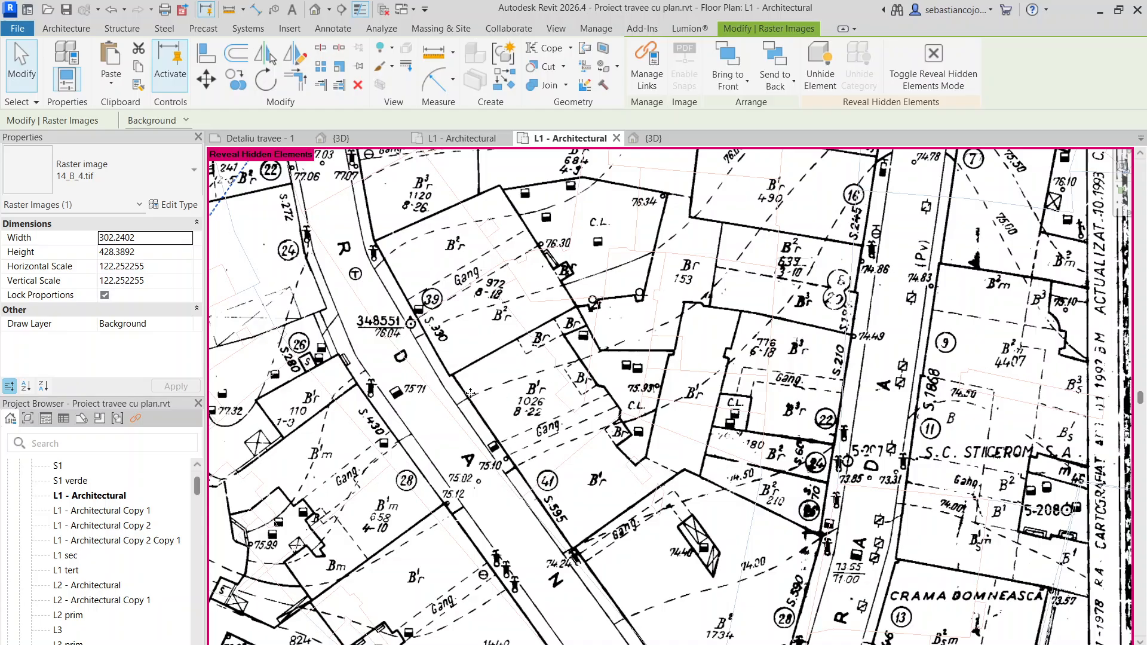
# - Copy the raster image 14_B_4.tif and paste it over the DWG site plan in Project2's L1 - Architectural plan
pyautogui.press('Escape')
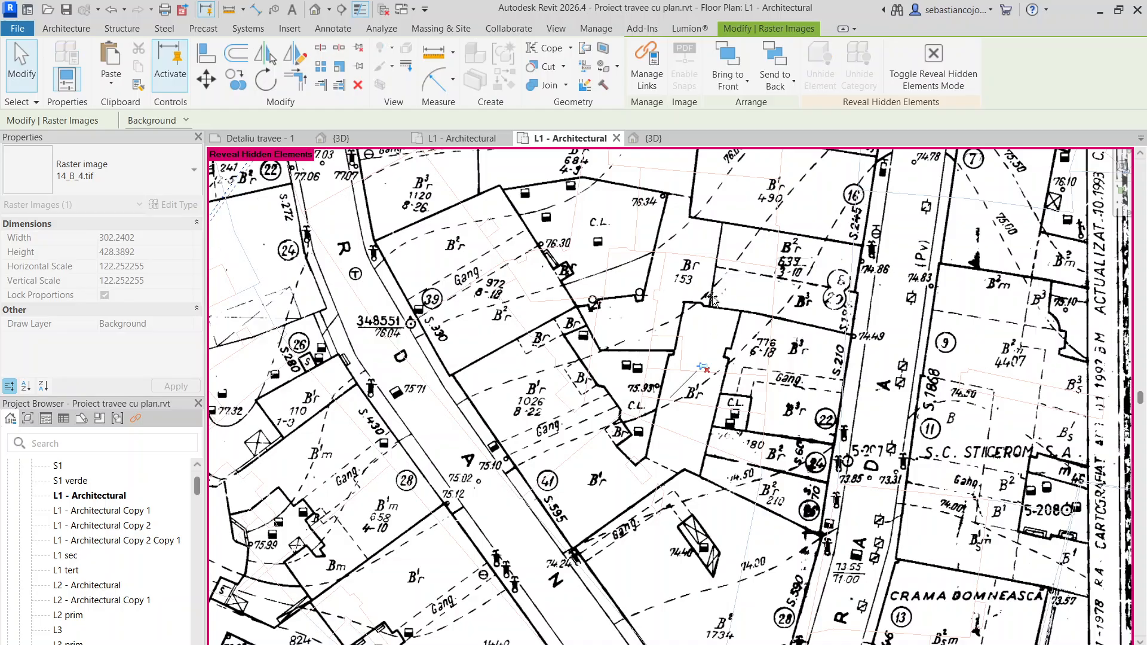
pyautogui.scroll(-6, 703, 323)
pyautogui.click(715, 317)
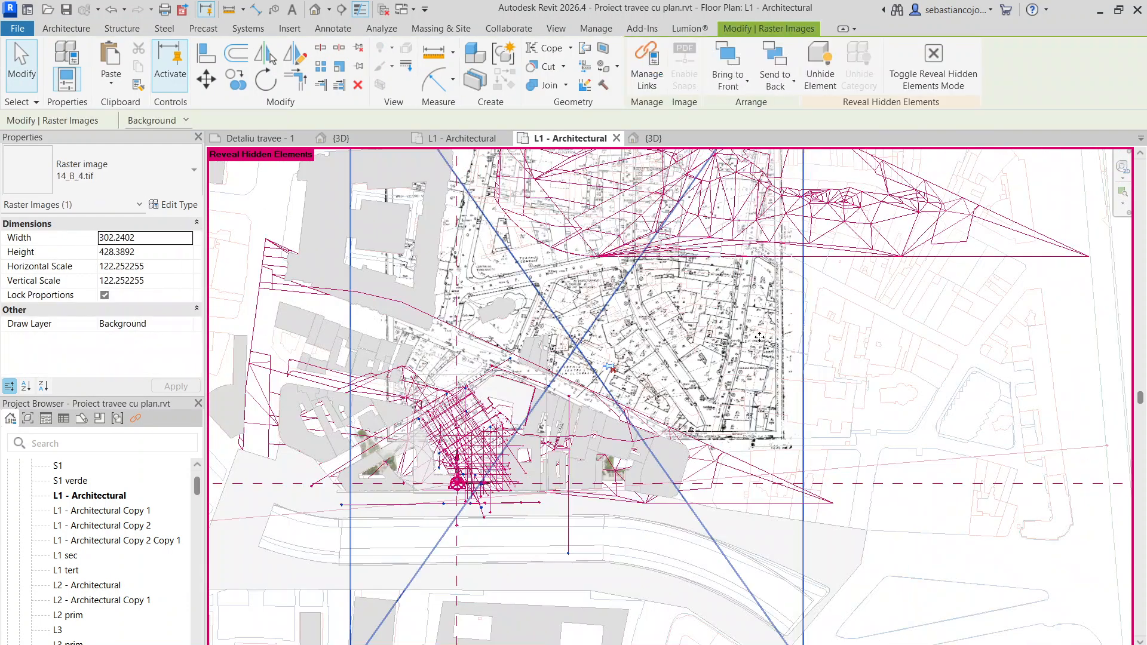
pyautogui.scroll(-3, 717, 322)
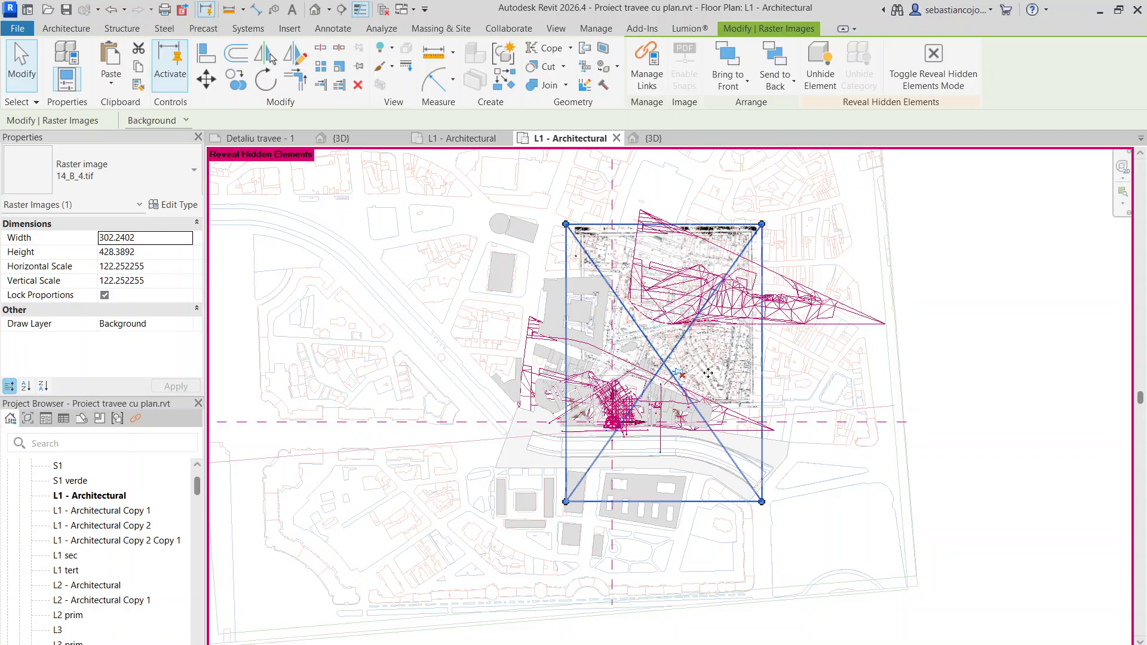
pyautogui.click(460, 138)
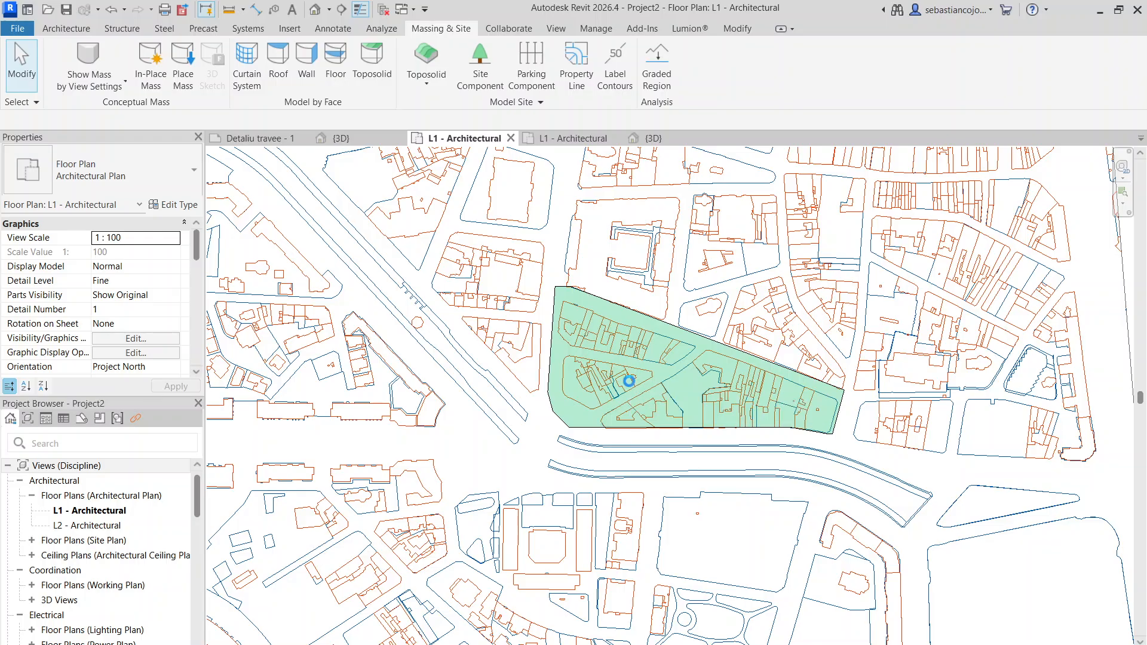
pyautogui.click(630, 381)
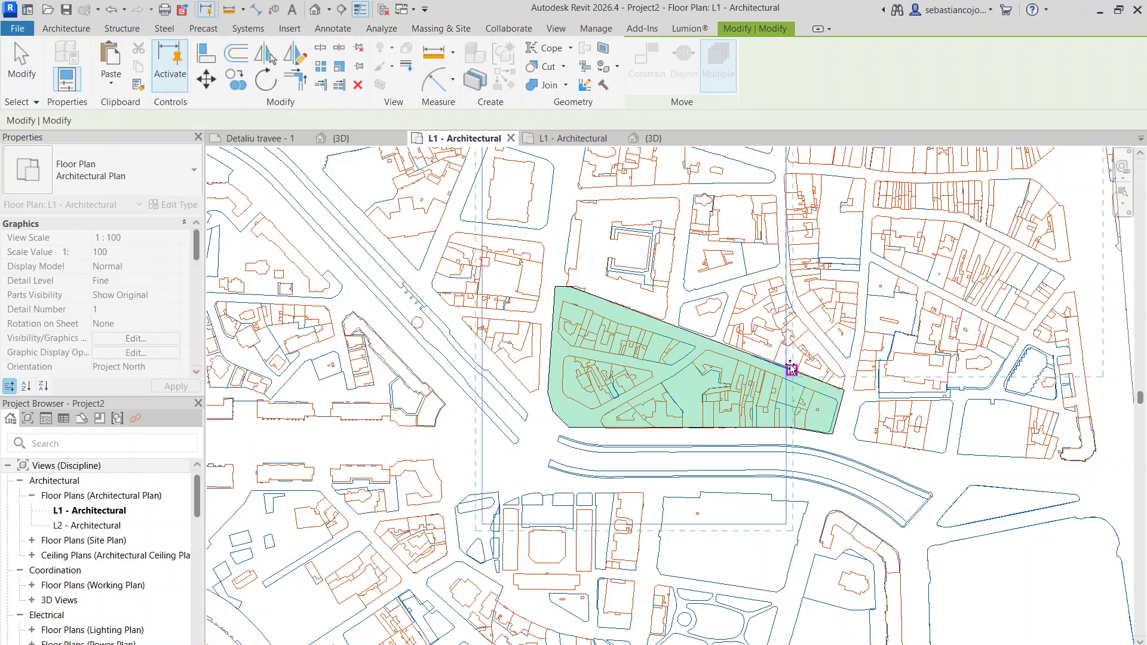
pyautogui.moveTo(776, 367); pyautogui.dragTo(860, 323, button='middle')
pyautogui.scroll(5, 566, 432)
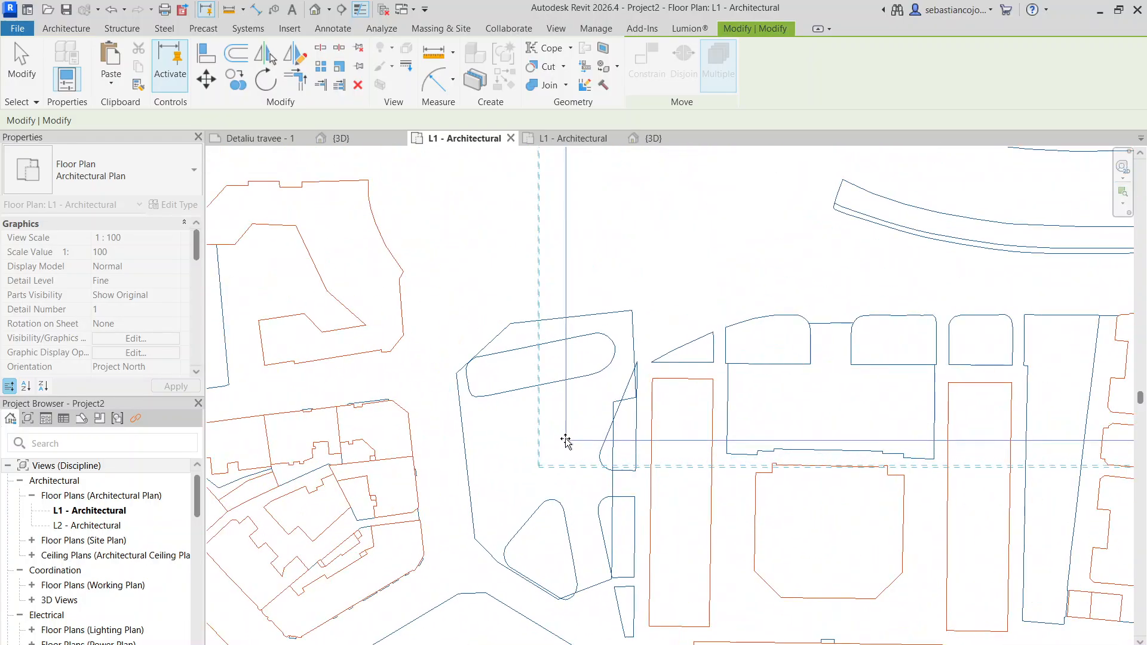
pyautogui.click(565, 441)
# - Examine how the pasted survey map lies over the toposolid and the surrounding streets of the site plan
pyautogui.scroll(-7, 616, 357)
pyautogui.scroll(3, 719, 229)
pyautogui.scroll(3, 789, 315)
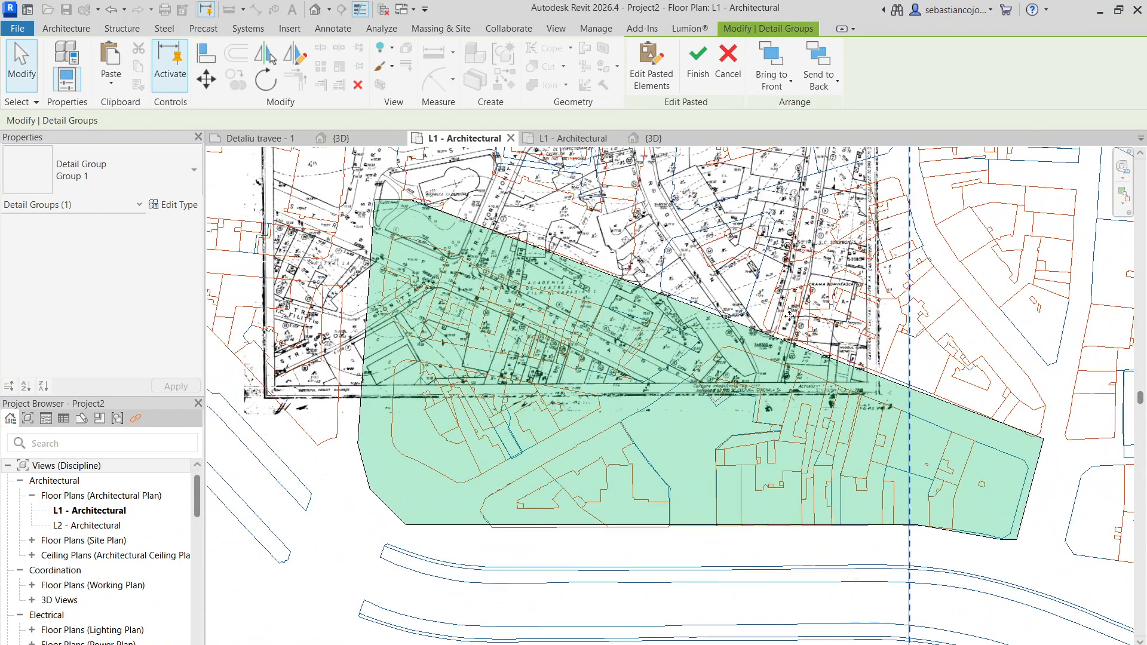
pyautogui.scroll(2, 757, 334)
pyautogui.scroll(-3, 777, 445)
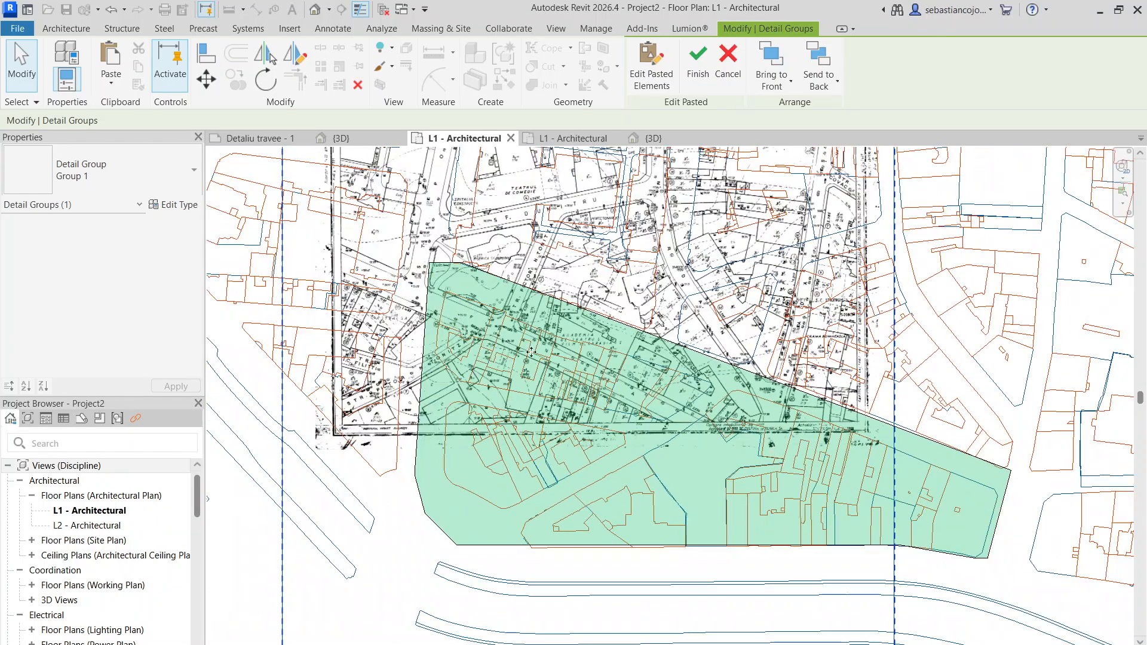
pyautogui.moveTo(349, 312); pyautogui.dragTo(594, 371, button='middle')
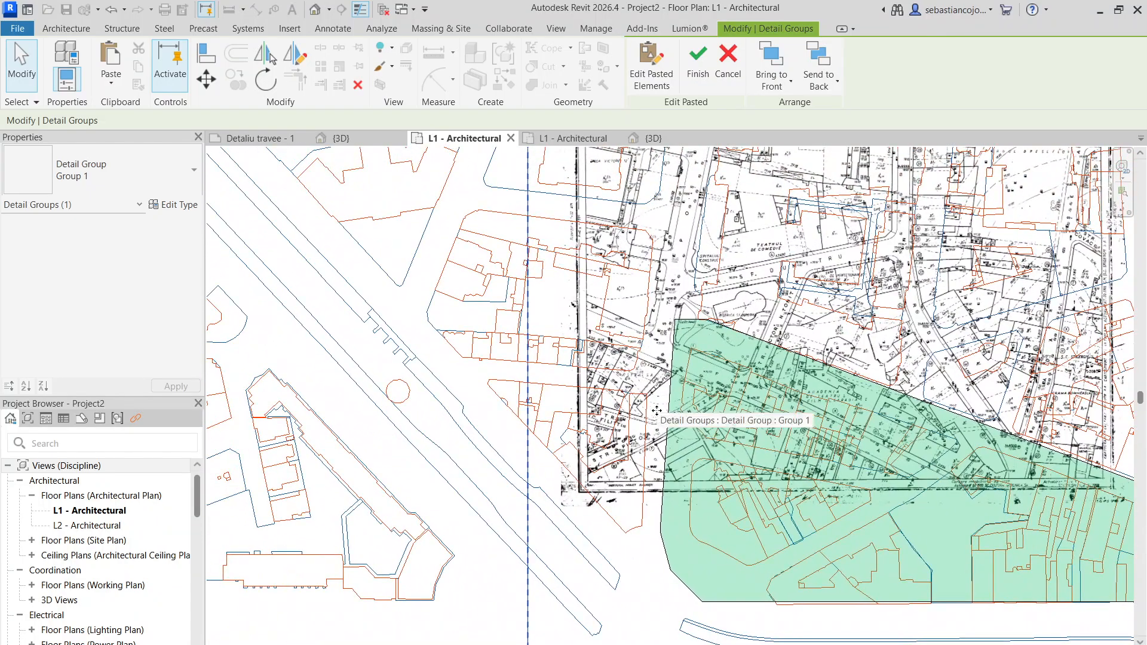
pyautogui.scroll(2, 848, 427)
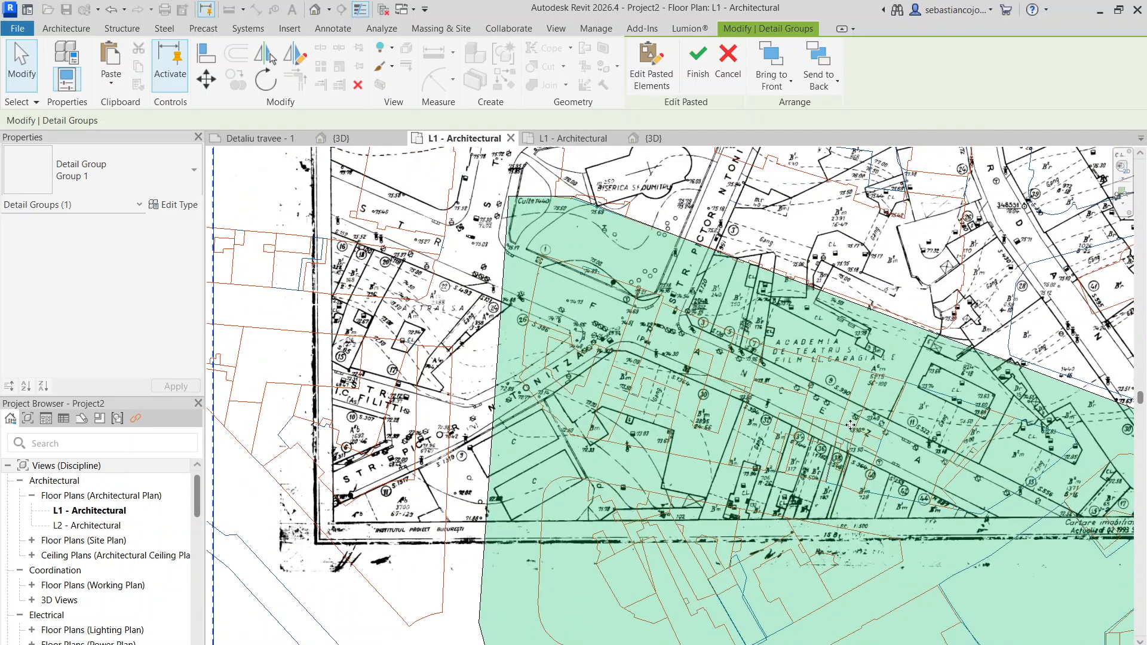
pyautogui.scroll(-4, 669, 345)
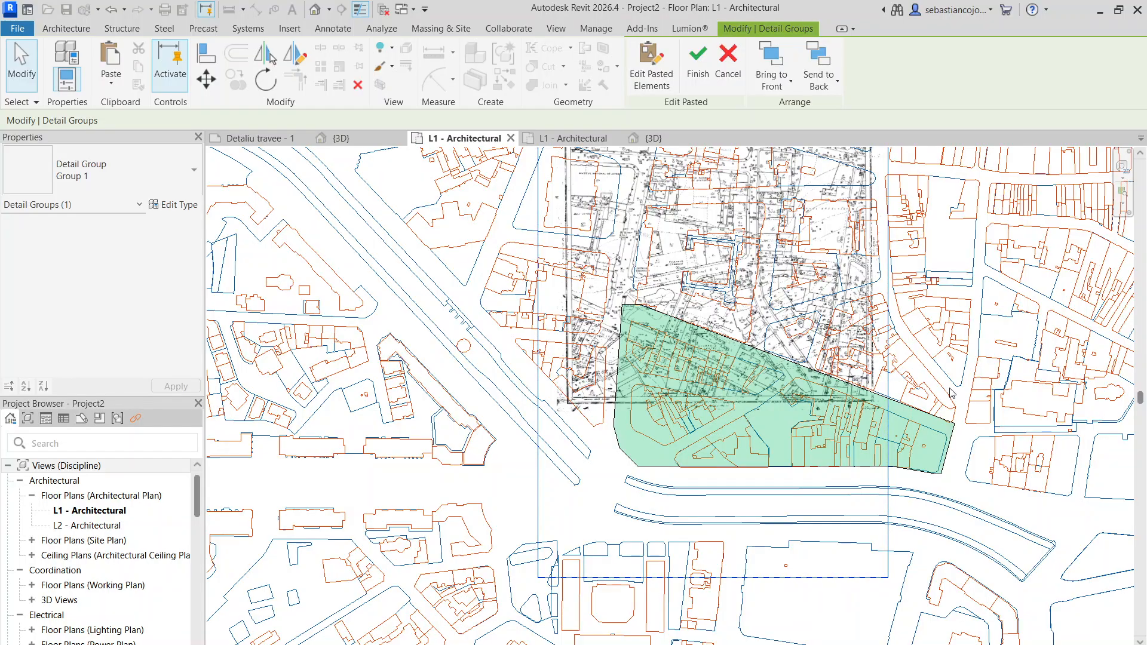
# - Move the imported DWG plan atelier in metri.dwg west so its streets roughly line up with the survey map
pyautogui.press('Escape')
pyautogui.click(927, 373)
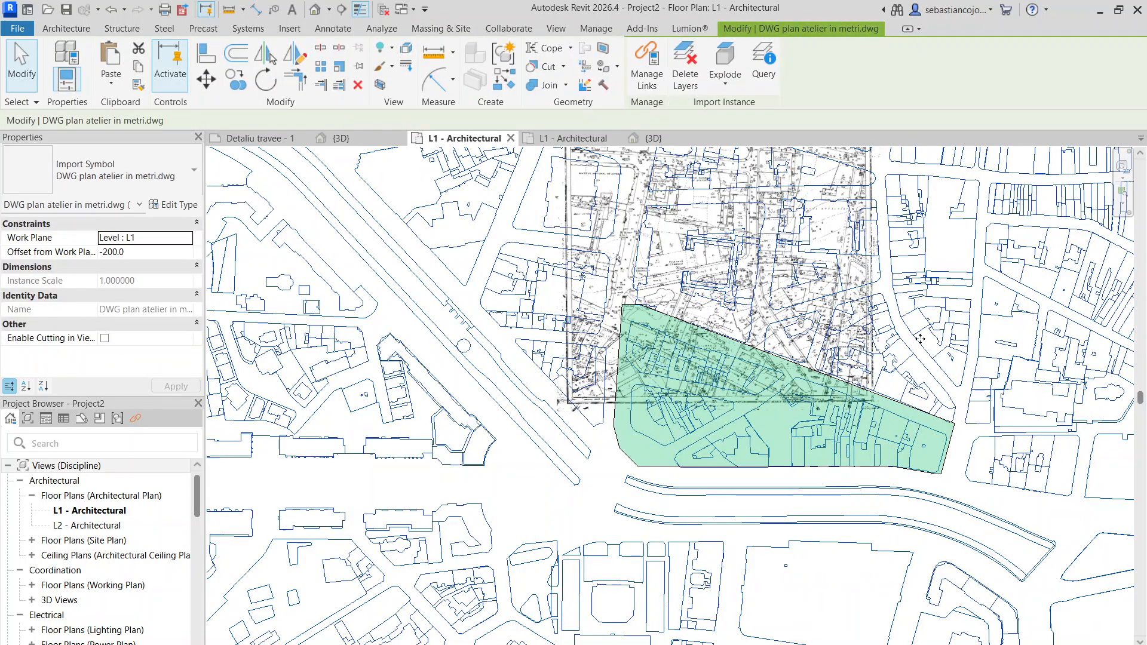
pyautogui.moveTo(919, 339); pyautogui.dragTo(795, 339)
pyautogui.press('Escape')
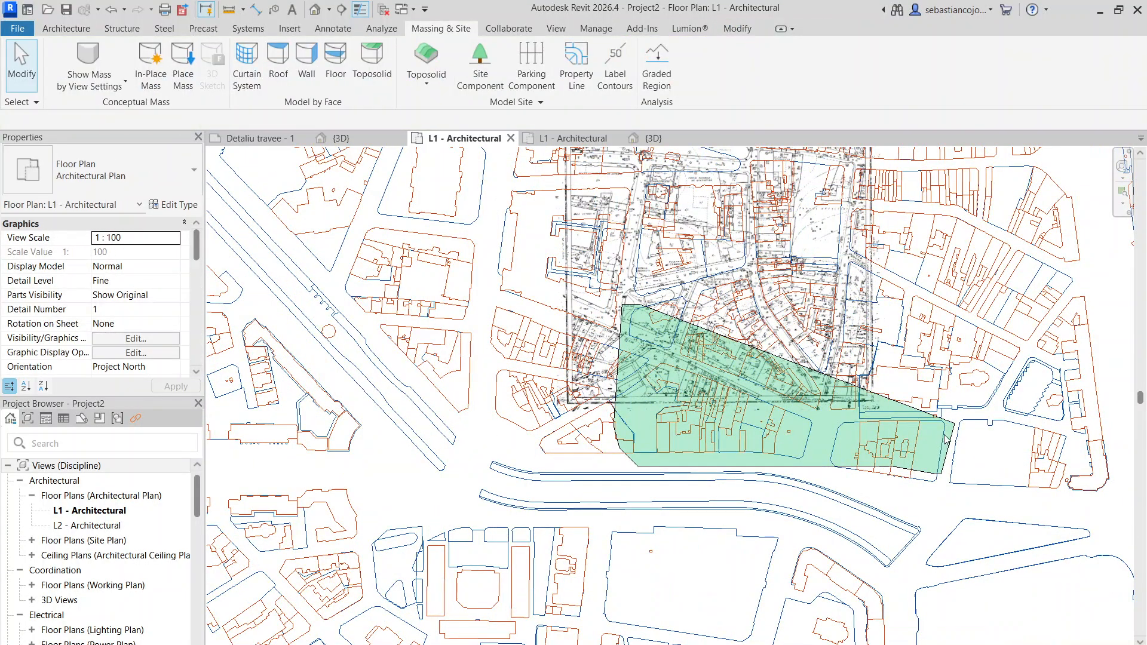
# - Move the Grassland - 1200mm toposolid west until it is clear of the scanned survey map
pyautogui.click(952, 455)
pyautogui.scroll(6, 894, 434)
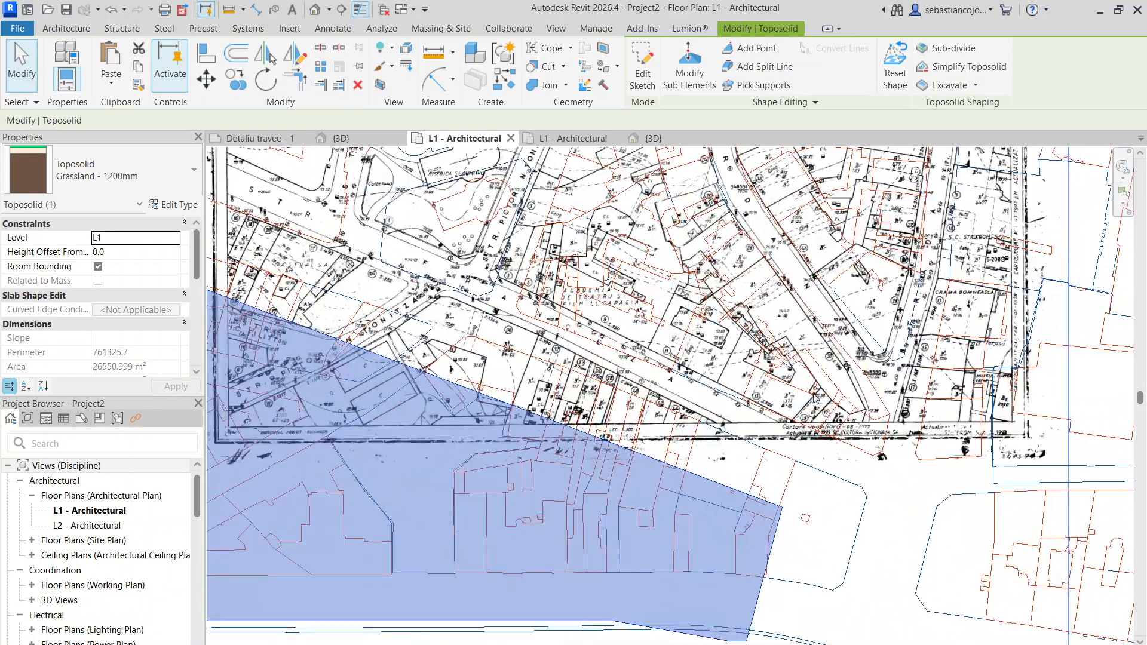
pyautogui.scroll(1, 894, 434)
pyautogui.scroll(-4, 864, 414)
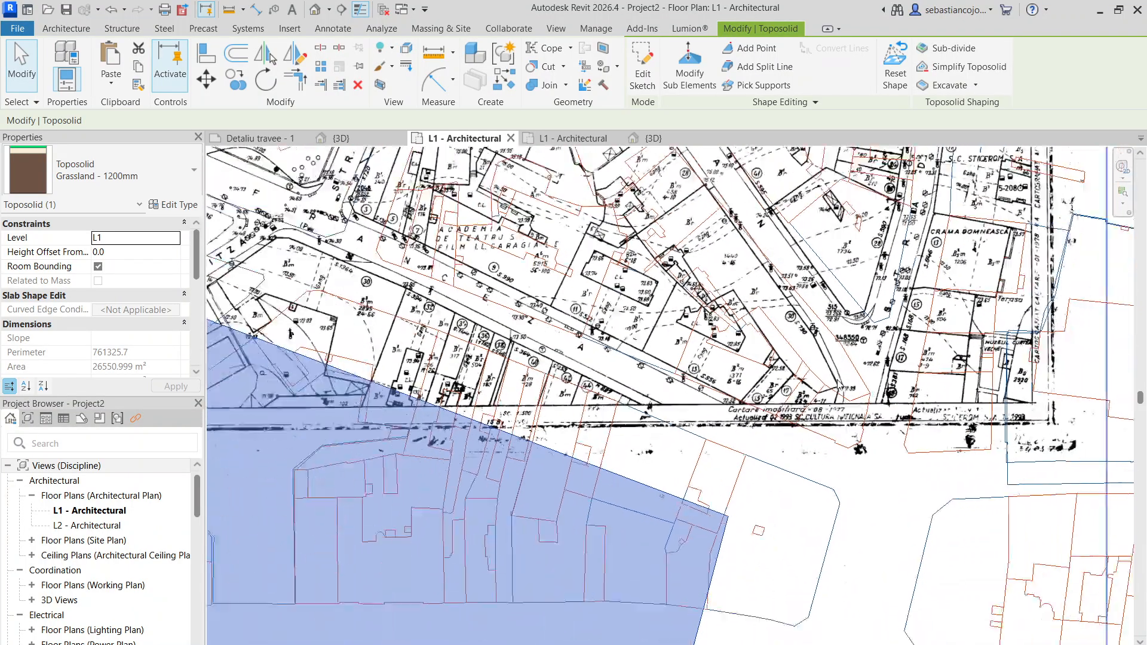
pyautogui.scroll(3, 844, 438)
pyautogui.scroll(-4, 836, 461)
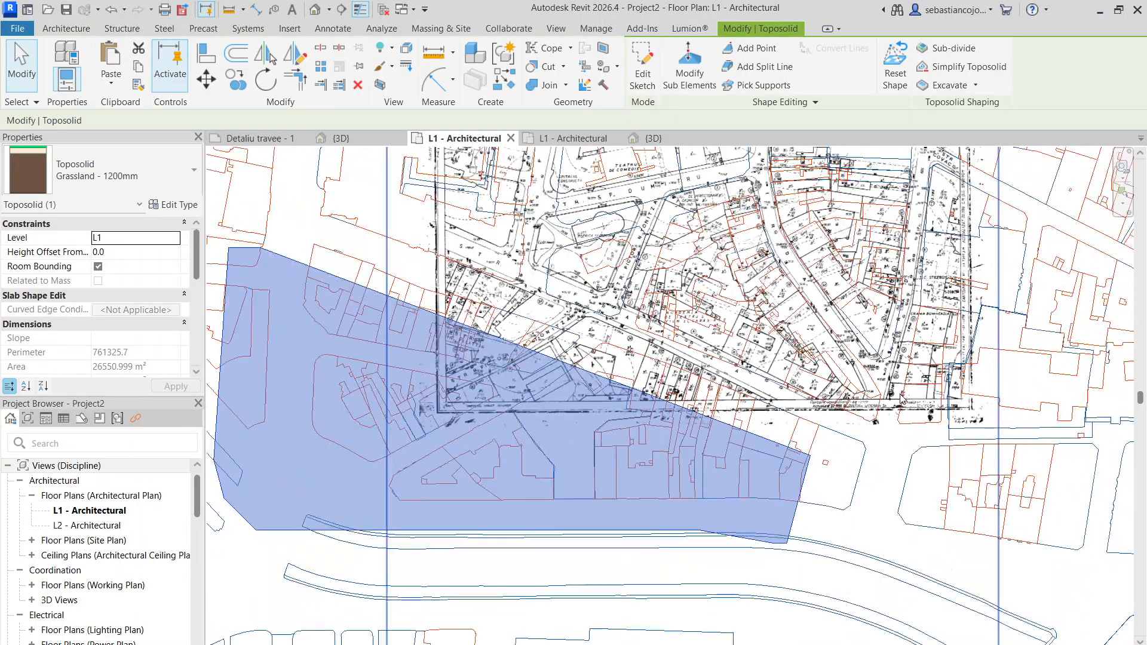
pyautogui.scroll(4, 413, 407)
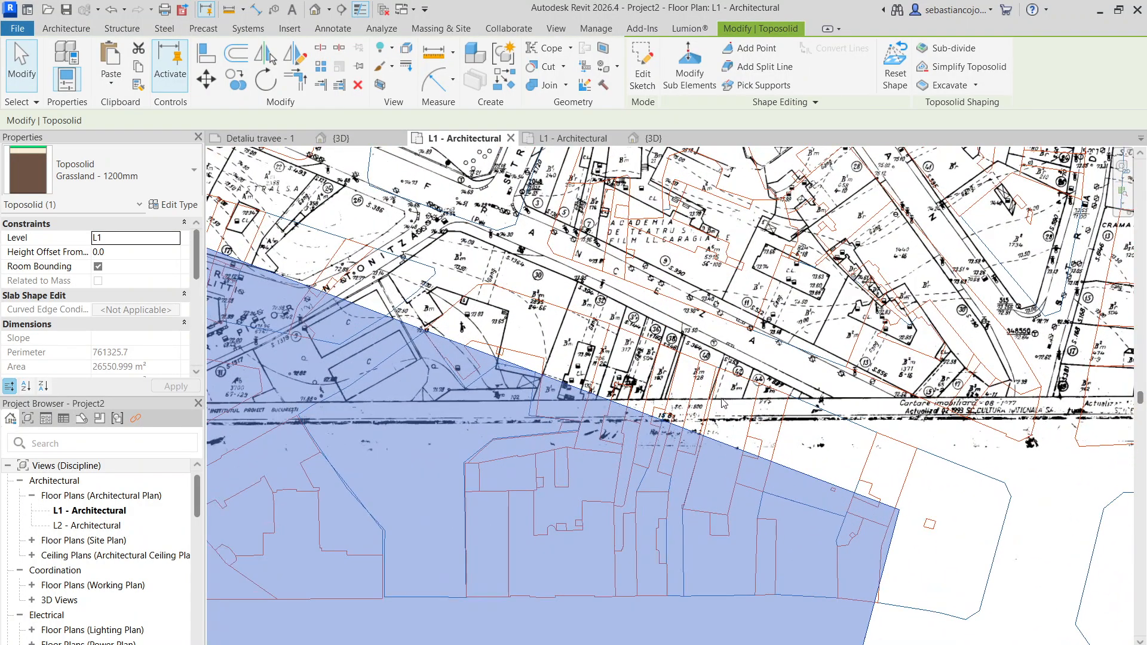
pyautogui.scroll(3, 839, 240)
pyautogui.scroll(-3, 810, 284)
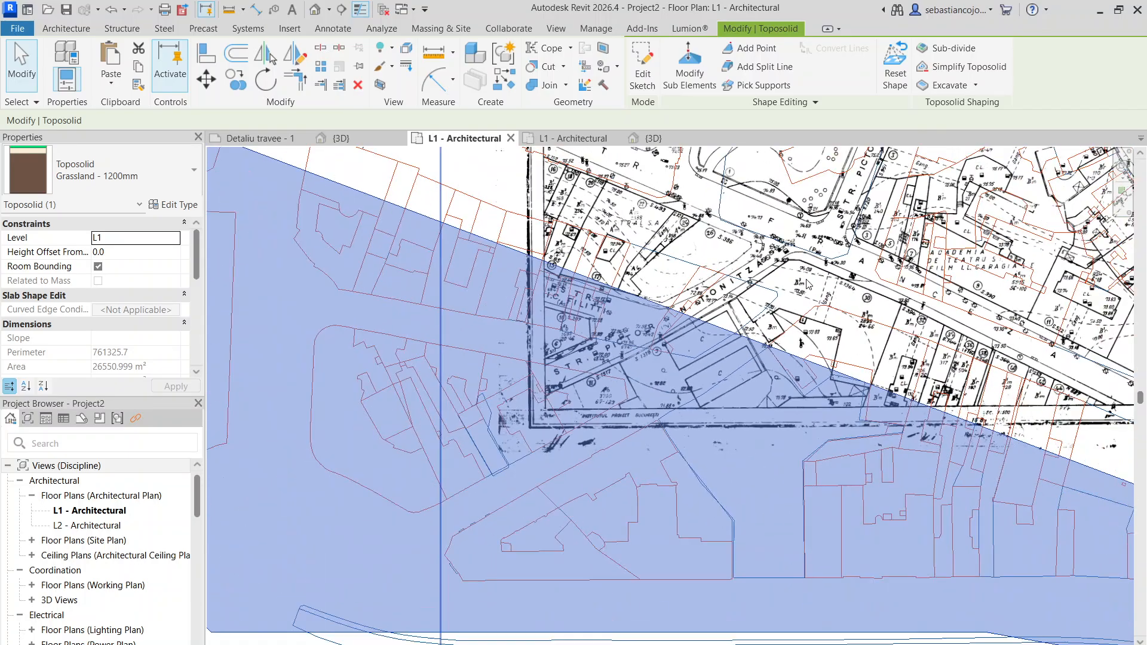
pyautogui.scroll(2, 823, 328)
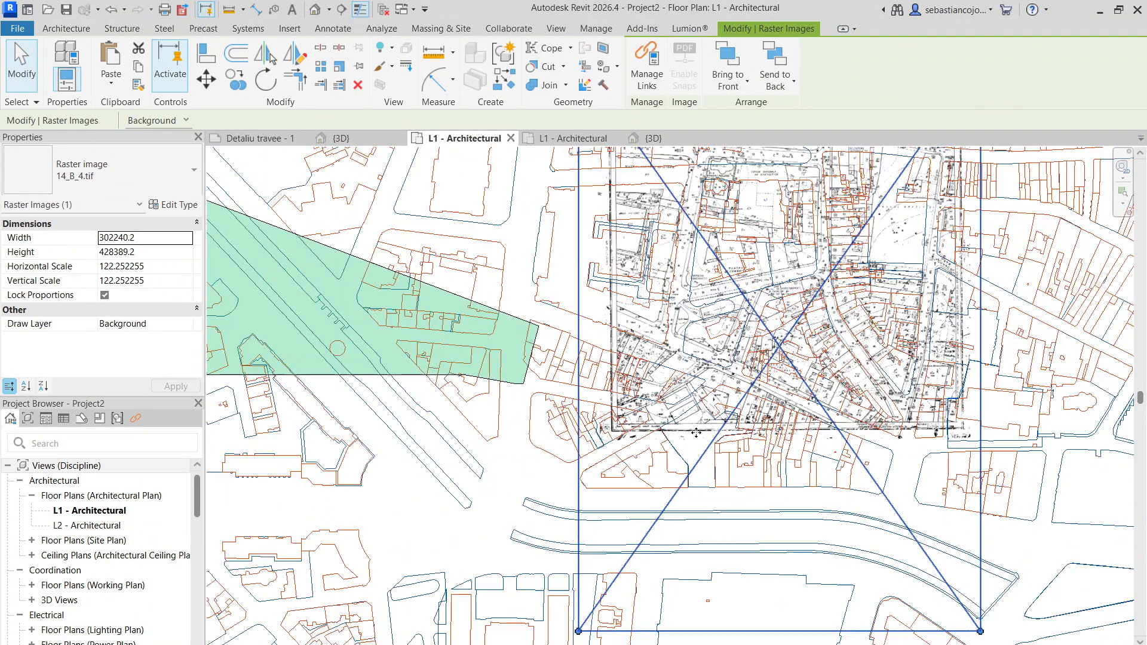
# - Move the raster image 14_B_4.tif so its block corner at the Tonitza street junction meets the matching DWG corner
pyautogui.scroll(6, 736, 350)
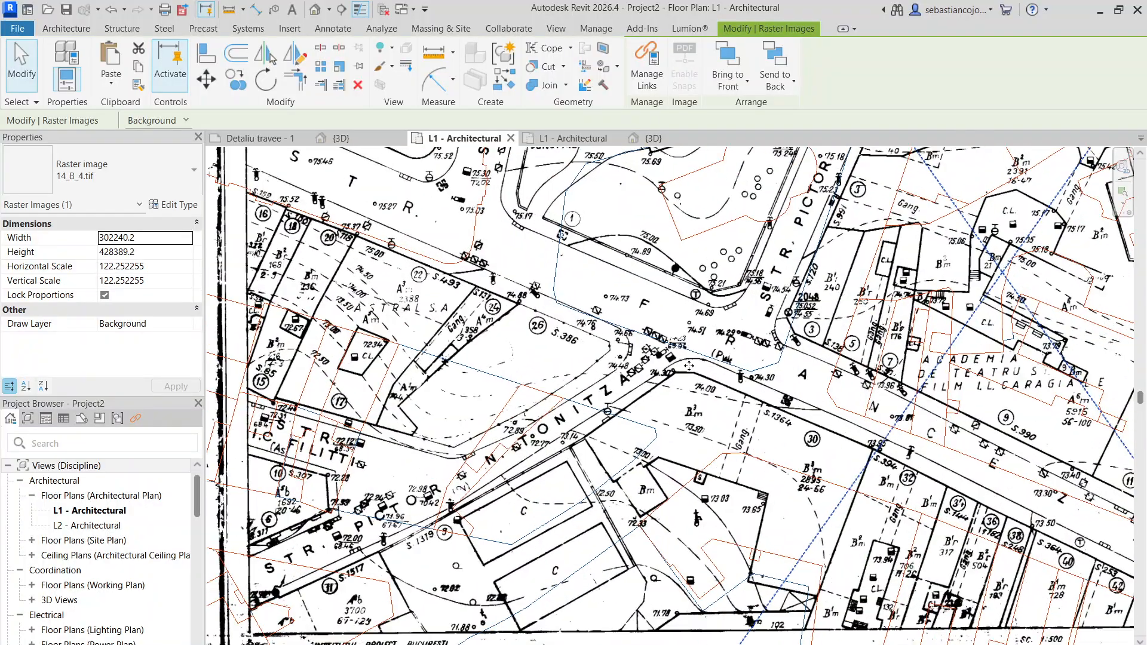
pyautogui.scroll(-4, 702, 357)
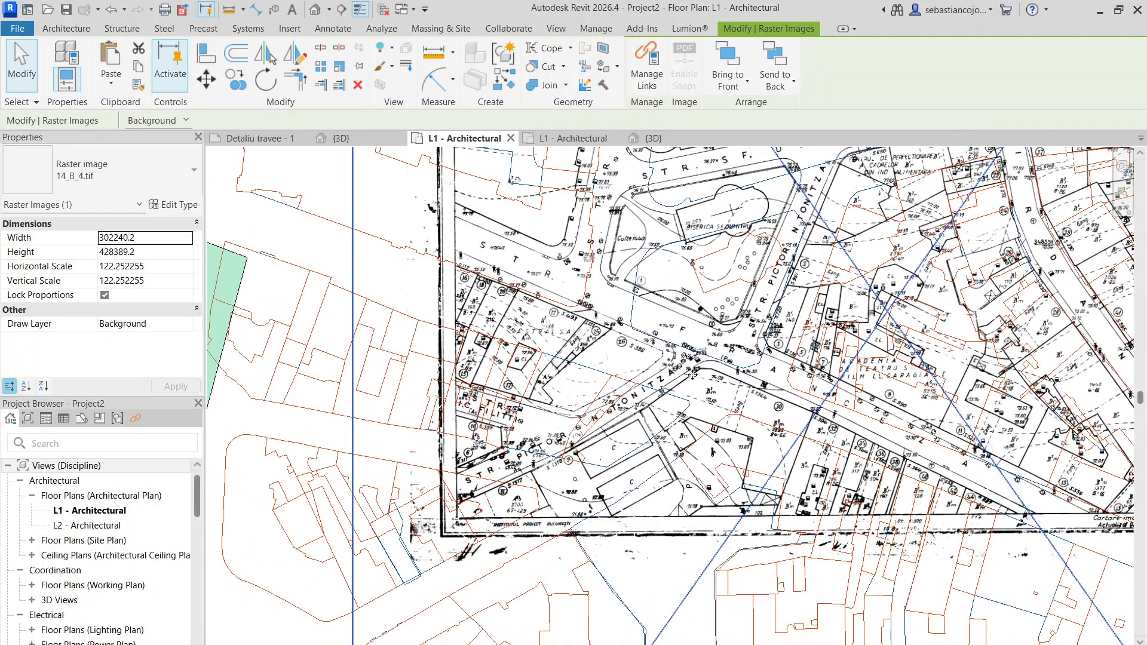
pyautogui.moveTo(699, 372); pyautogui.dragTo(725, 414)
pyautogui.scroll(5, 725, 414)
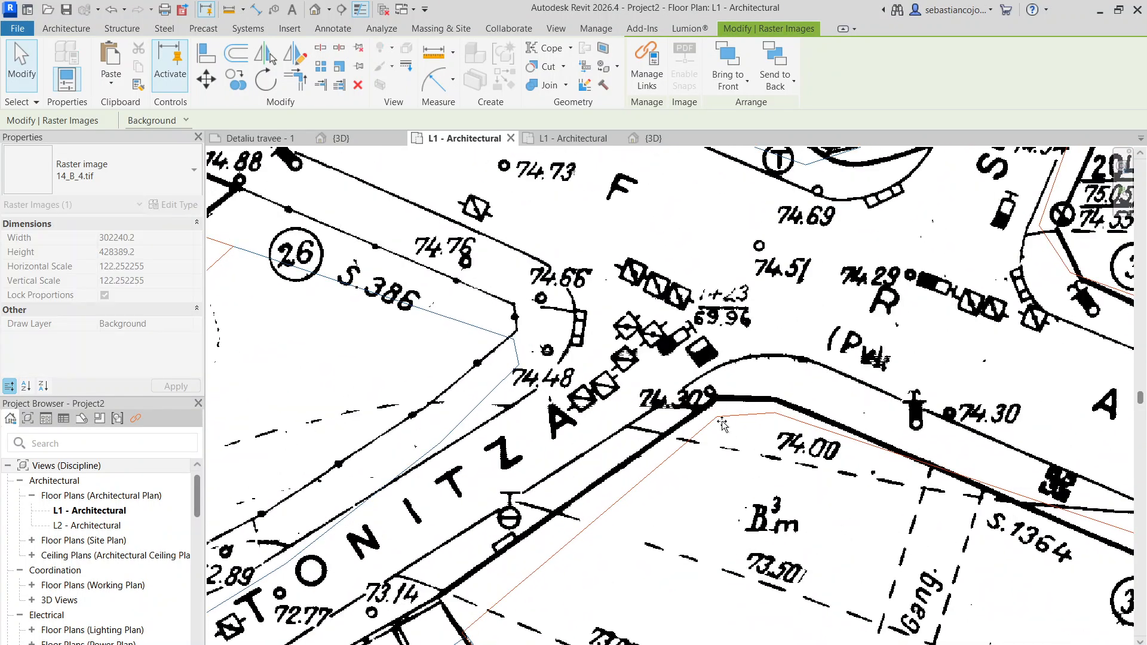
pyautogui.moveTo(717, 420); pyautogui.dragTo(717, 419)
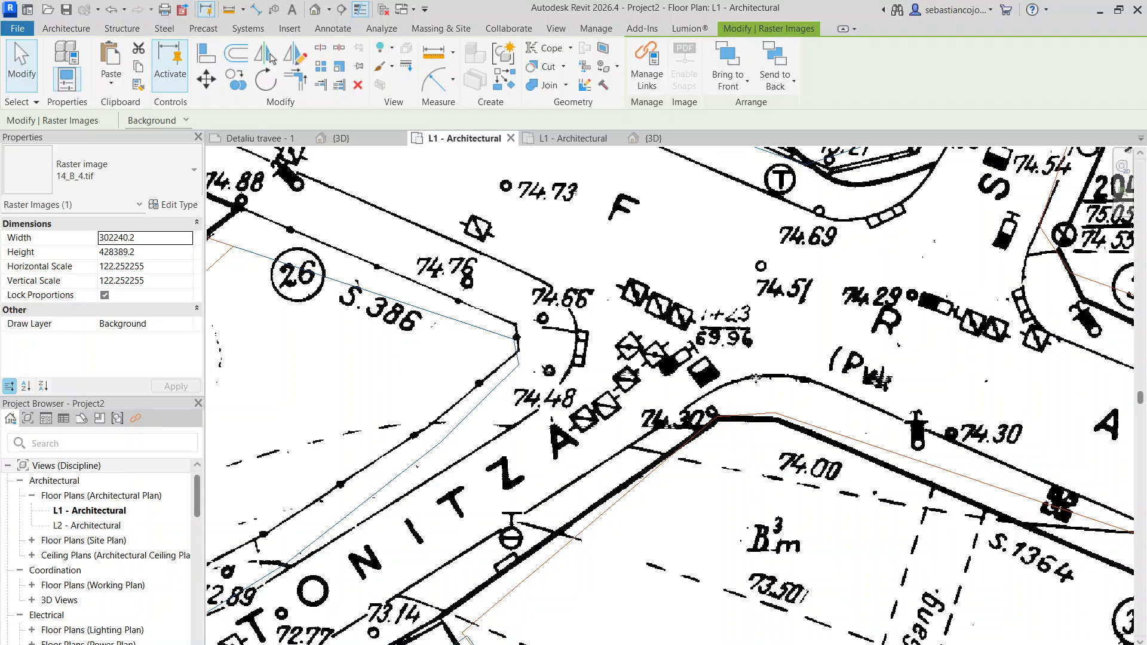
# - Check the survey map's alignment with the DWG plan and examine the elevations along its southern streets
pyautogui.scroll(-6, 756, 378)
pyautogui.scroll(3, 798, 416)
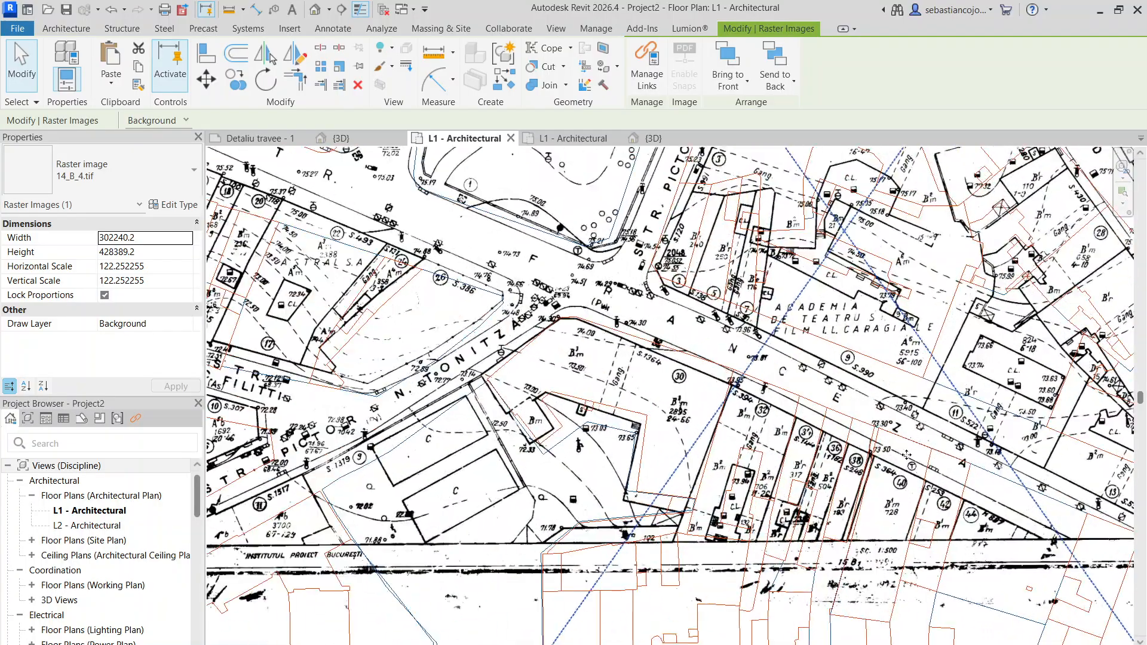
pyautogui.scroll(2, 907, 455)
pyautogui.scroll(-3, 1011, 355)
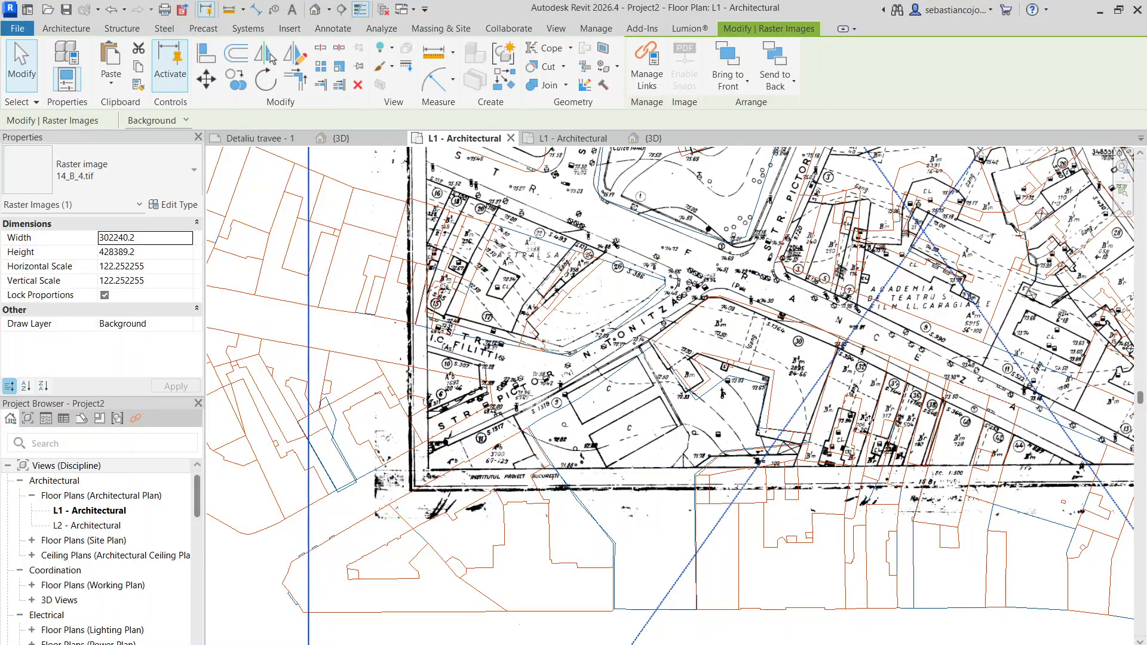
pyautogui.scroll(2, 428, 461)
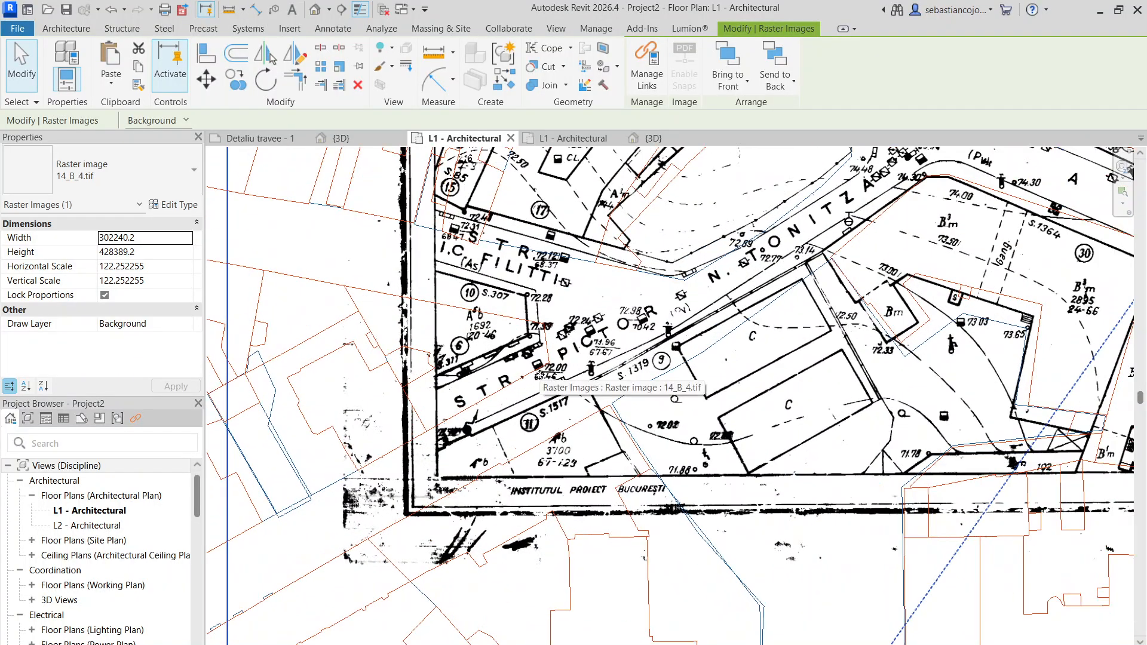
pyautogui.scroll(-2, 544, 380)
pyautogui.scroll(-3, 544, 381)
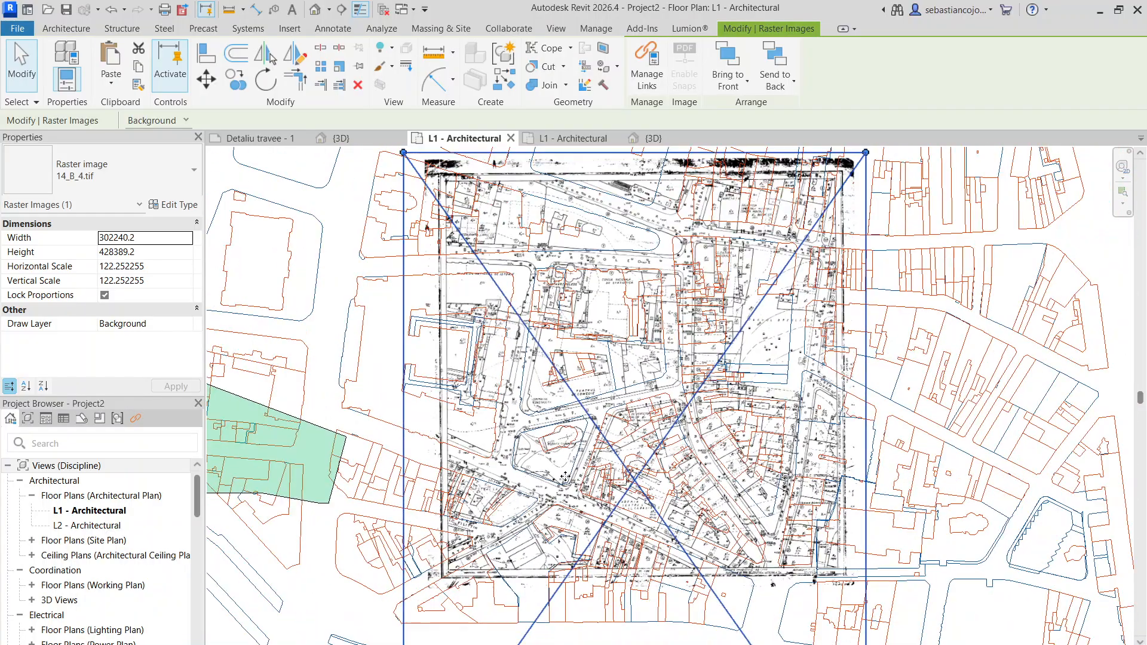
# - Return to the L1 - Architectural plan of Proiect travee cu plan.rvt and examine the survey map beneath its hidden toposolids
pyautogui.click(555, 139)
pyautogui.scroll(3, 664, 233)
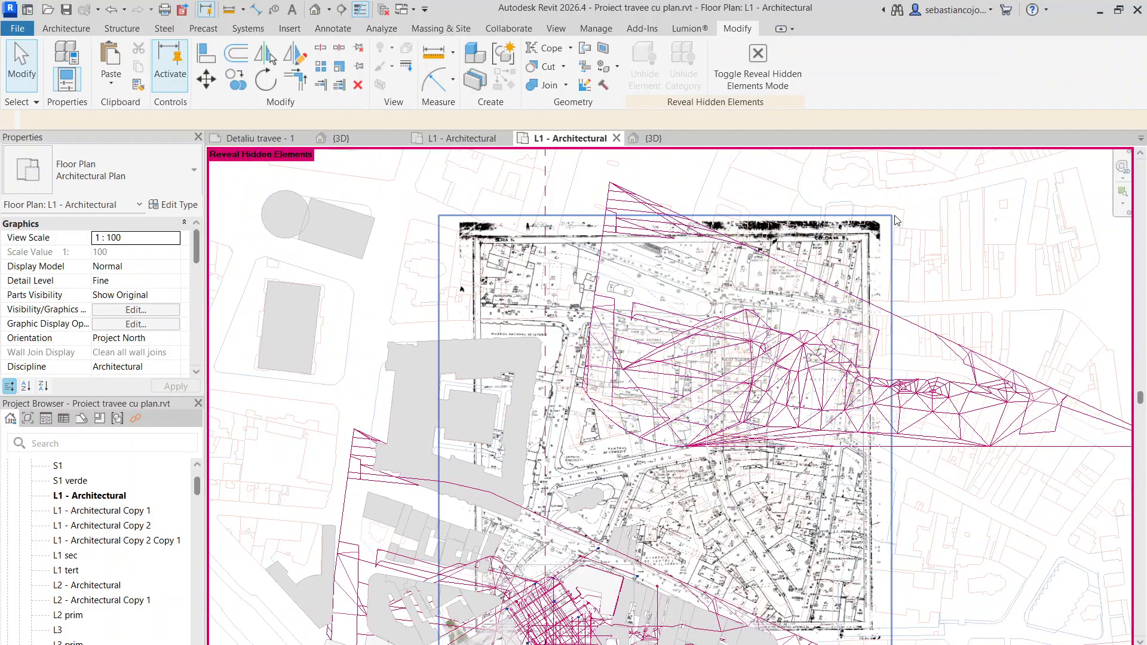
pyautogui.scroll(-3, 761, 229)
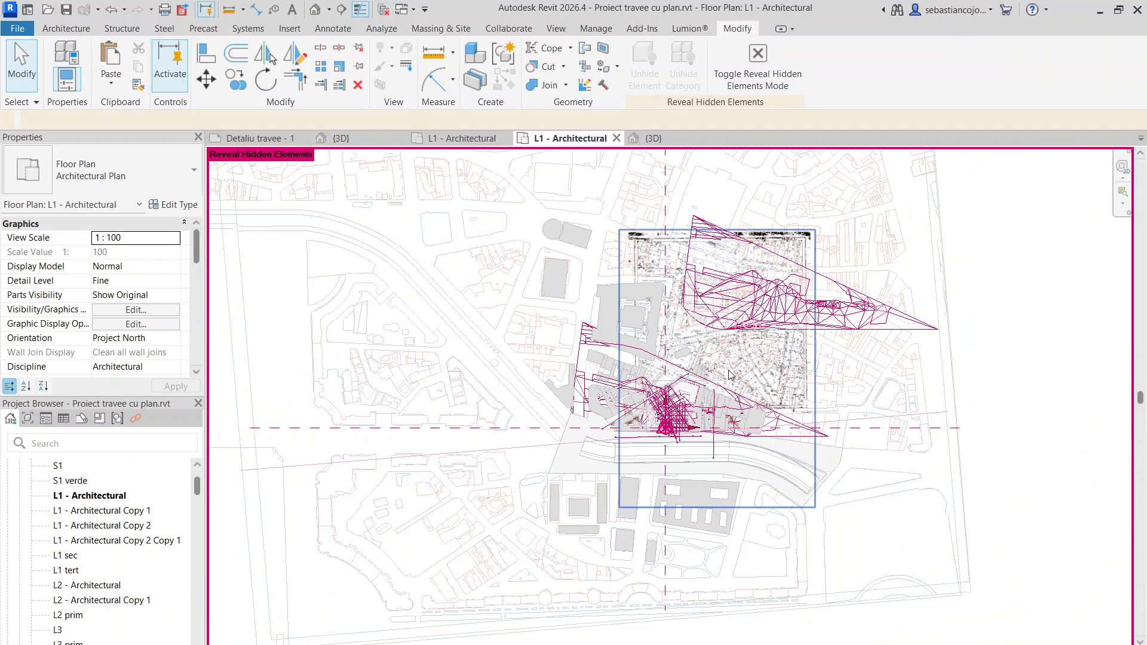
pyautogui.scroll(3, 730, 366)
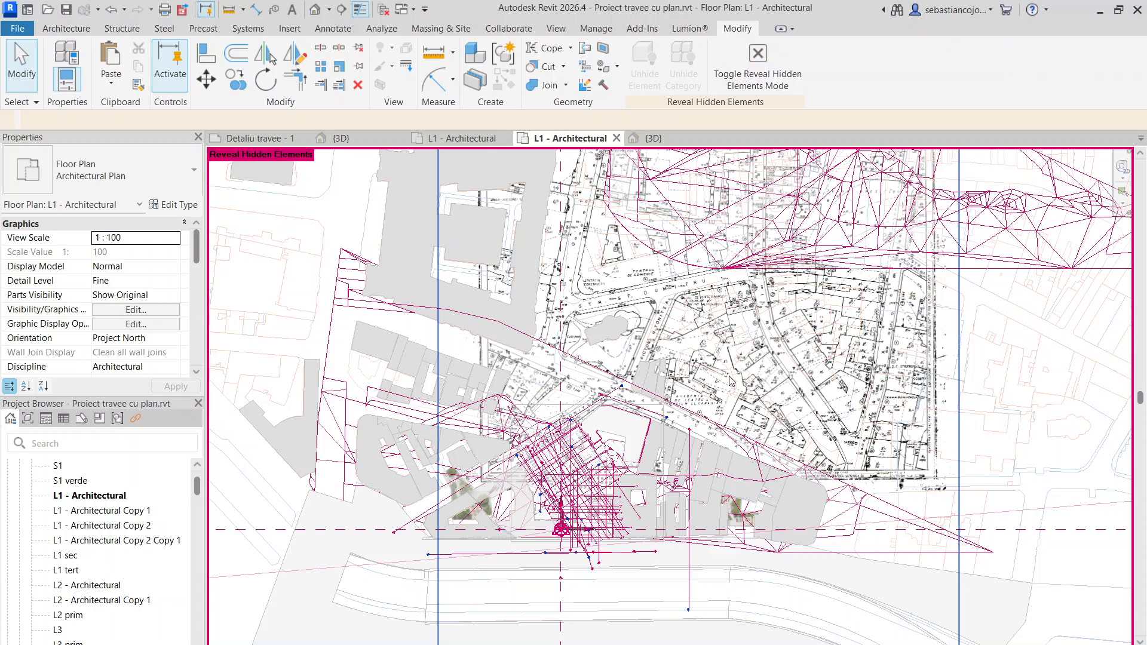
# - Go back to the L1 - Architectural plan of Project2 and compare the survey map's block corners with the DWG around the Tonitza street junction
pyautogui.scroll(-2, 728, 375)
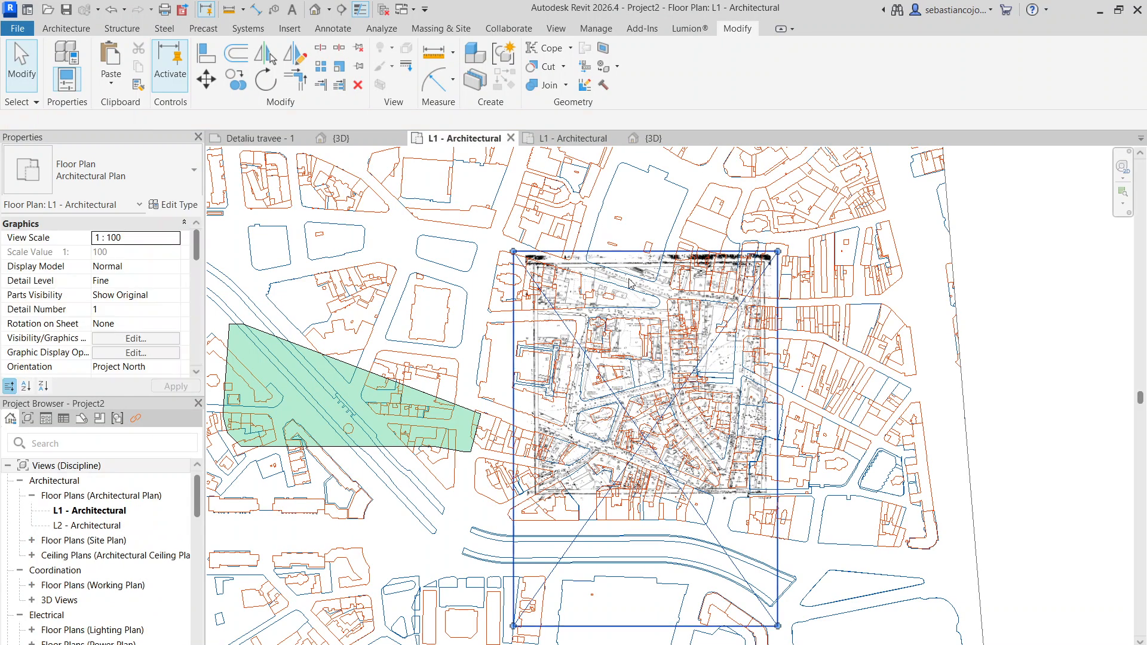
pyautogui.scroll(-3, 636, 258)
pyautogui.scroll(6, 671, 360)
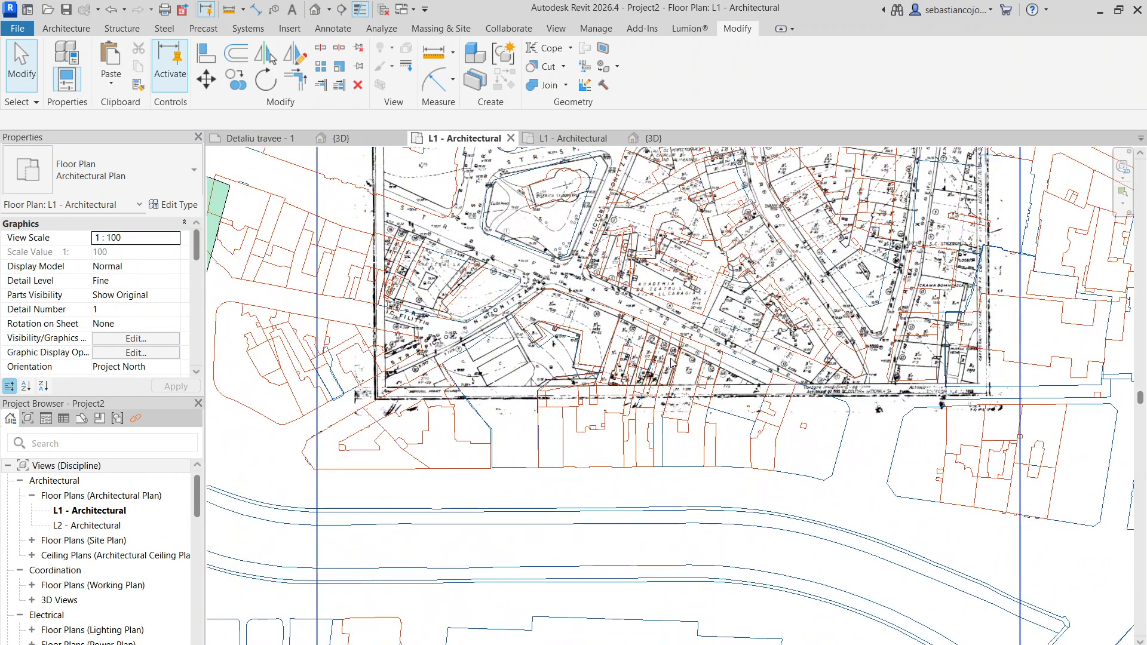
pyautogui.scroll(4, 517, 291)
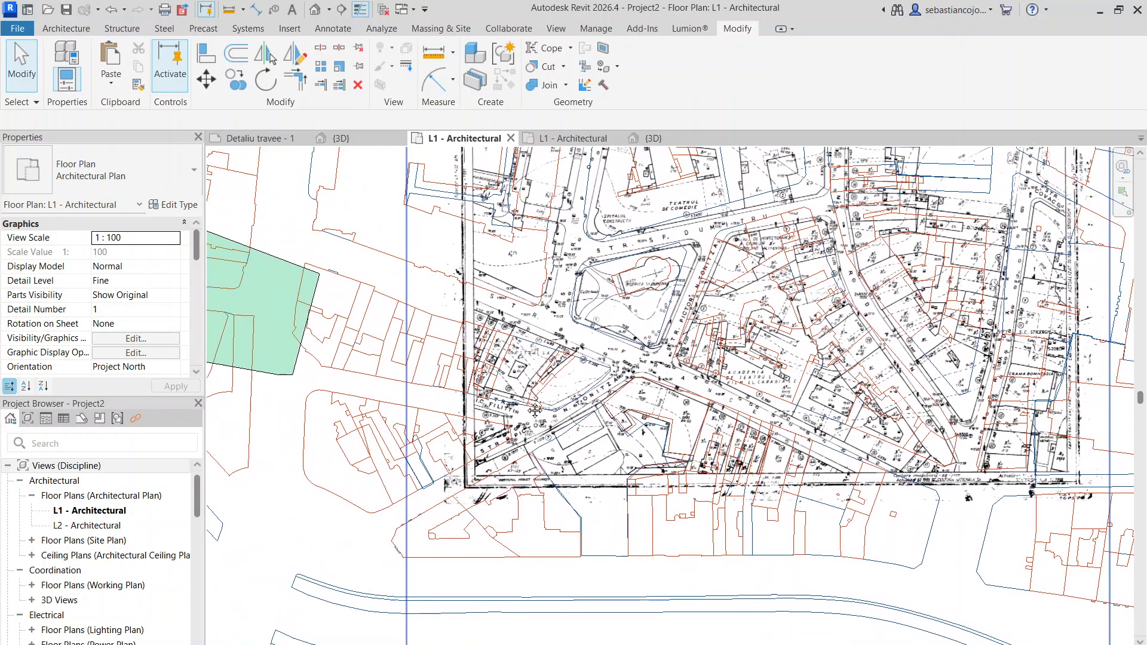
pyautogui.moveTo(523, 395); pyautogui.dragTo(493, 281, button='middle')
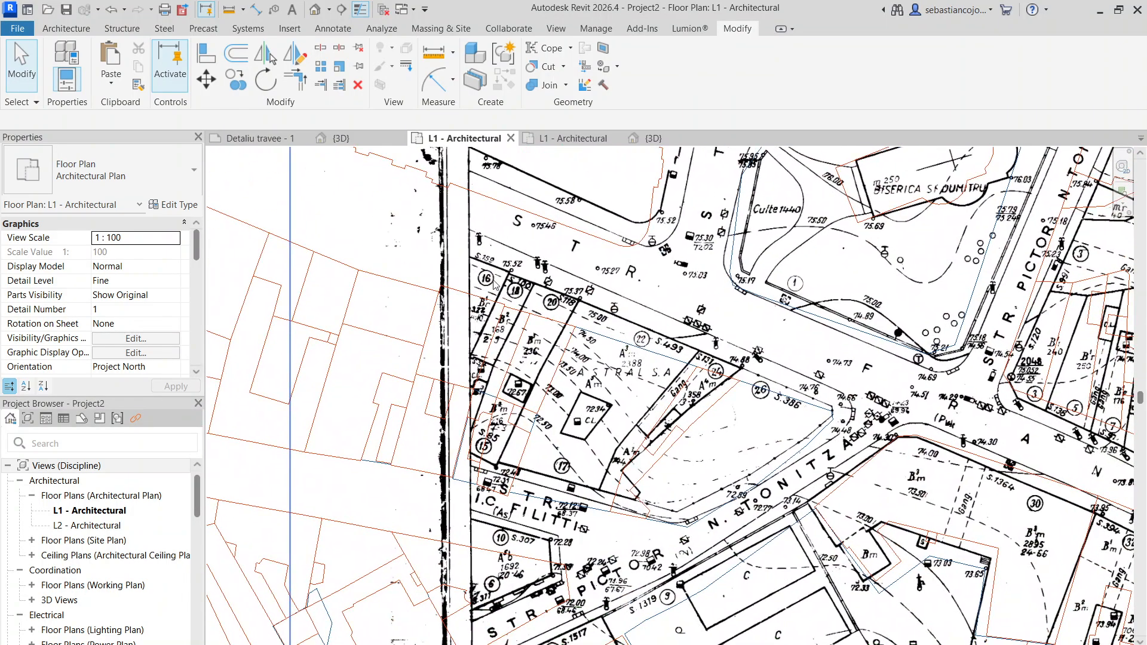
pyautogui.moveTo(636, 384); pyautogui.dragTo(591, 302, button='middle')
pyautogui.scroll(3, 789, 323)
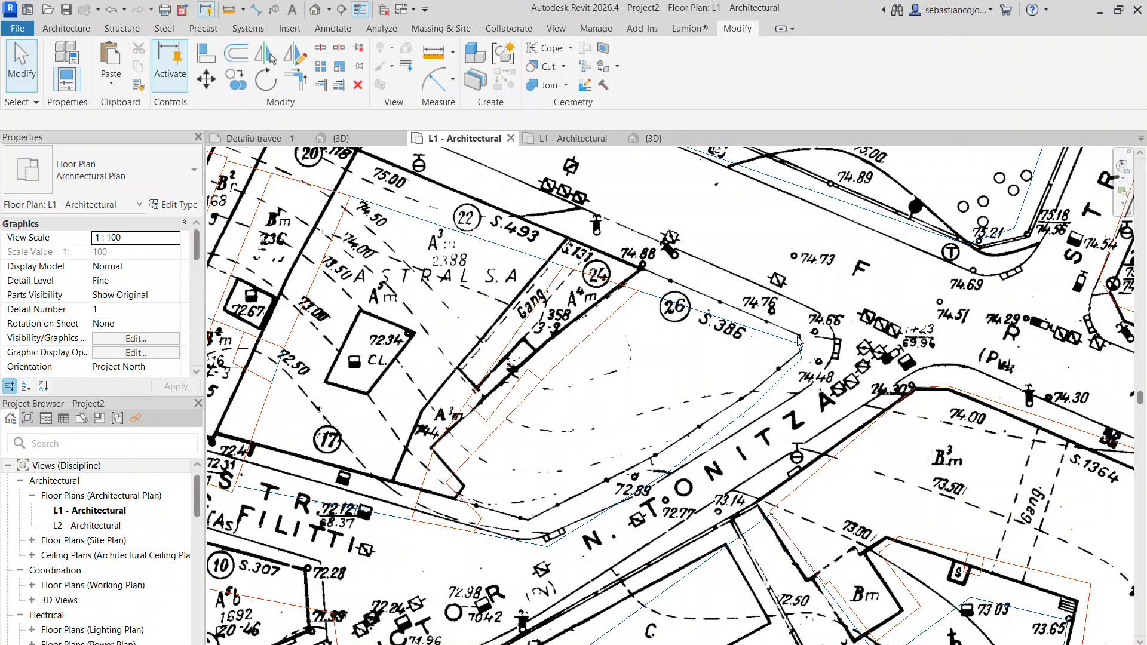
pyautogui.scroll(3, 798, 341)
pyautogui.click(804, 325)
pyautogui.scroll(3, 801, 320)
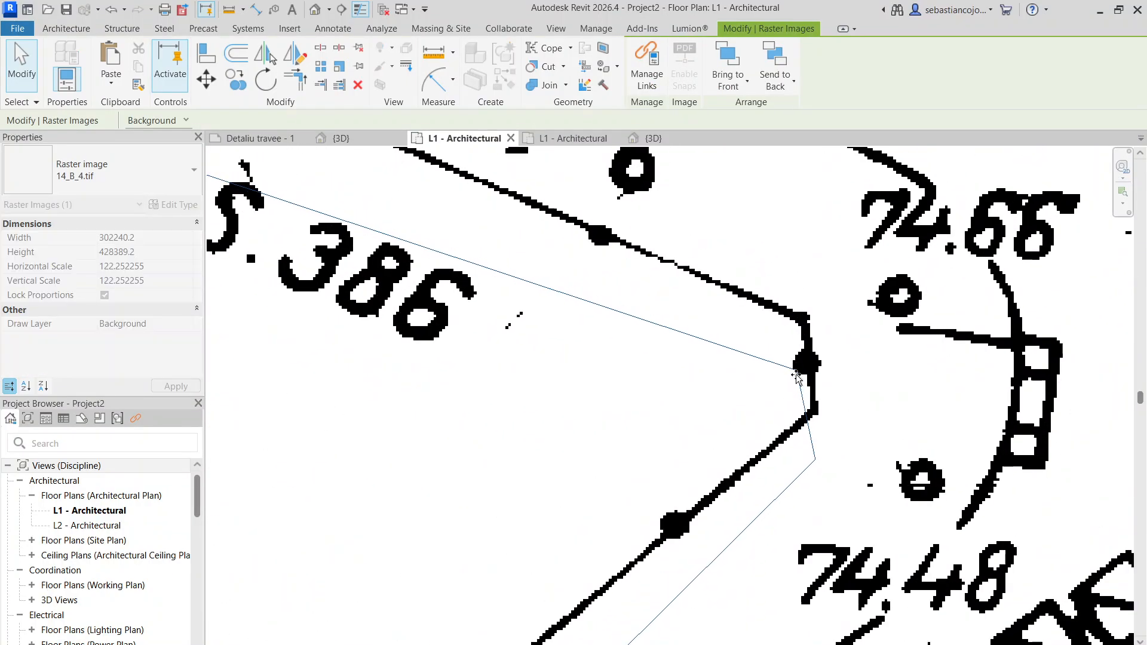
pyautogui.scroll(-10, 791, 376)
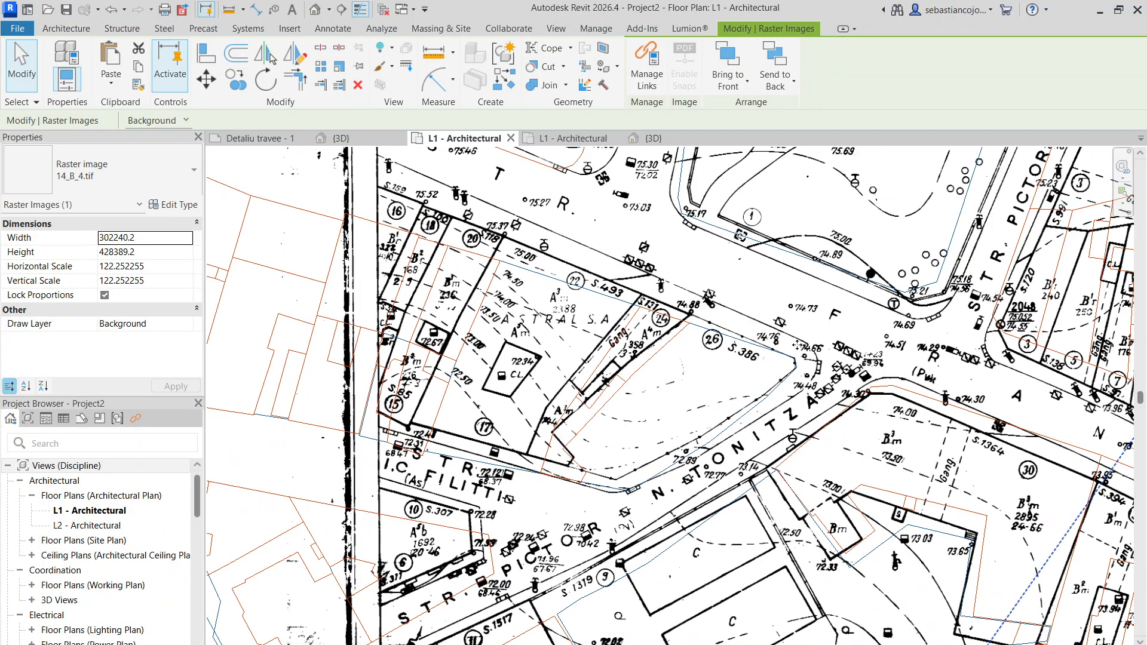
pyautogui.scroll(-1, 738, 359)
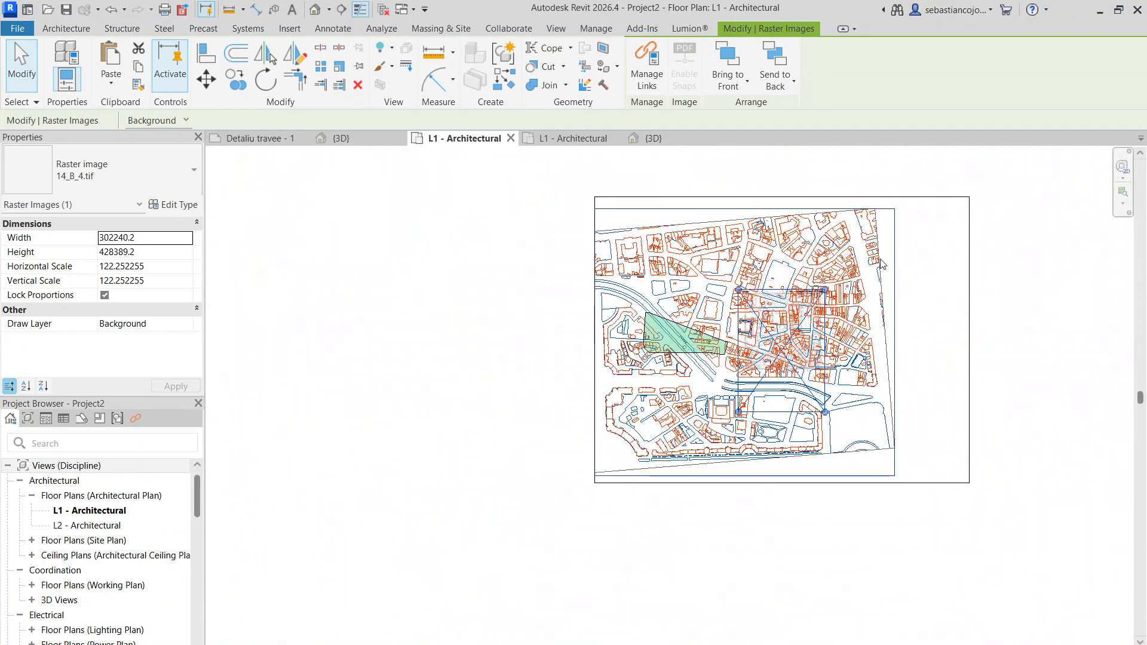
# - Switch to the L1 - Architectural plan of Proiect travee cu plan.rvt and examine how the survey map fits the site plan there
pyautogui.click(880, 259)
pyautogui.click(533, 140)
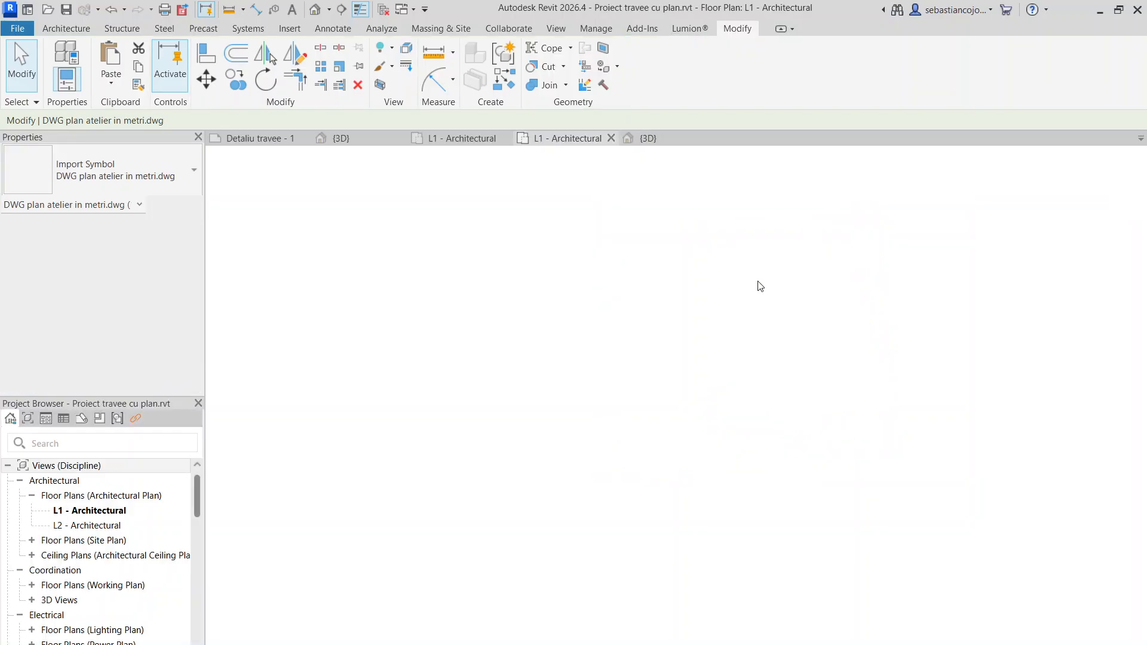
pyautogui.scroll(-5, 764, 293)
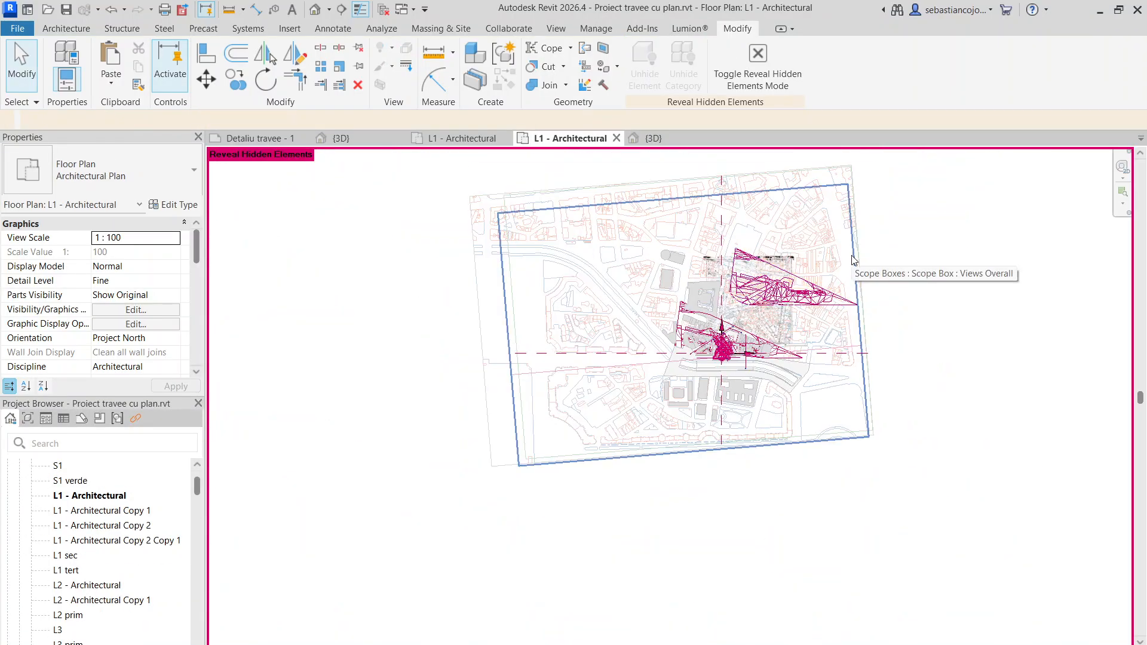
pyautogui.scroll(5, 794, 297)
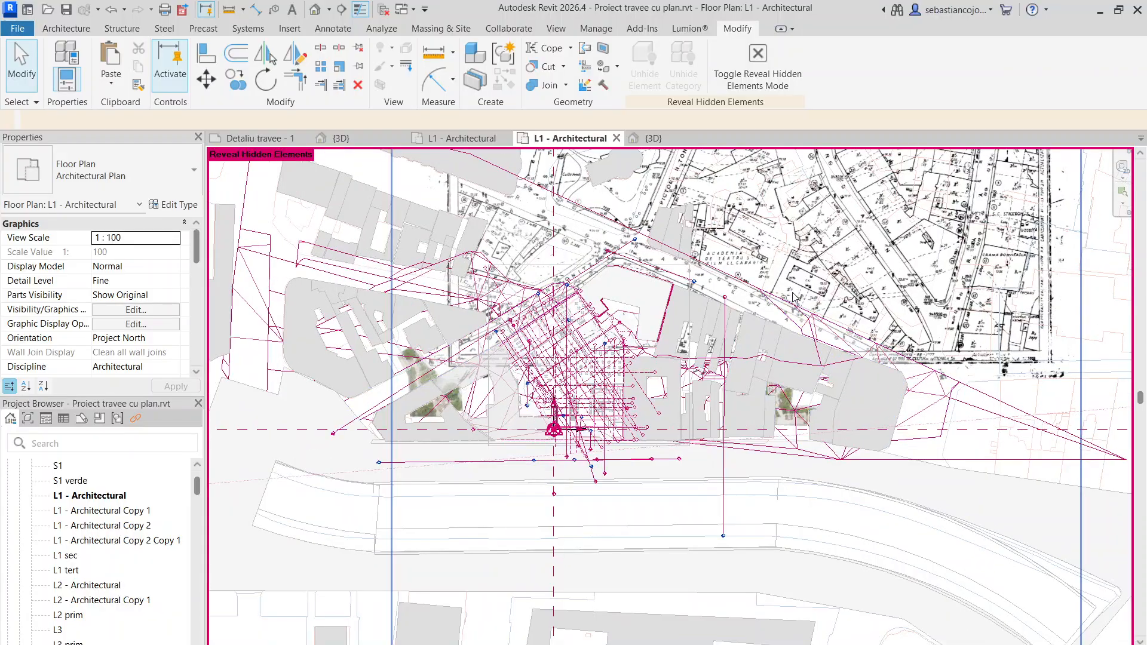
pyautogui.scroll(4, 647, 293)
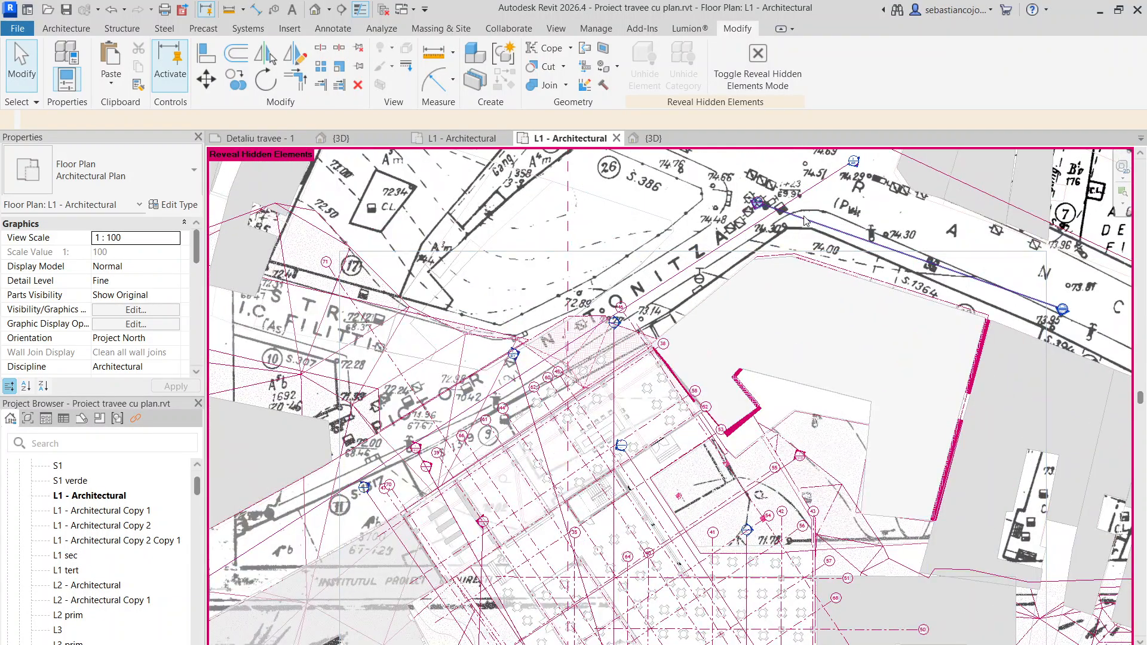
pyautogui.scroll(-2, 778, 279)
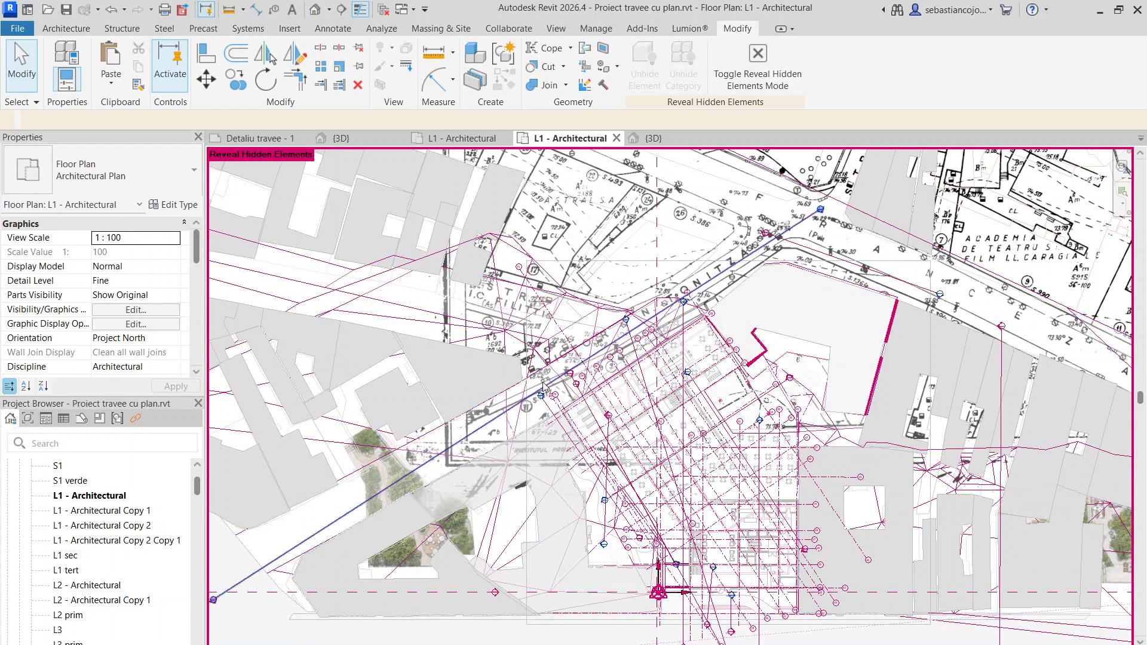
pyautogui.scroll(-3, 719, 239)
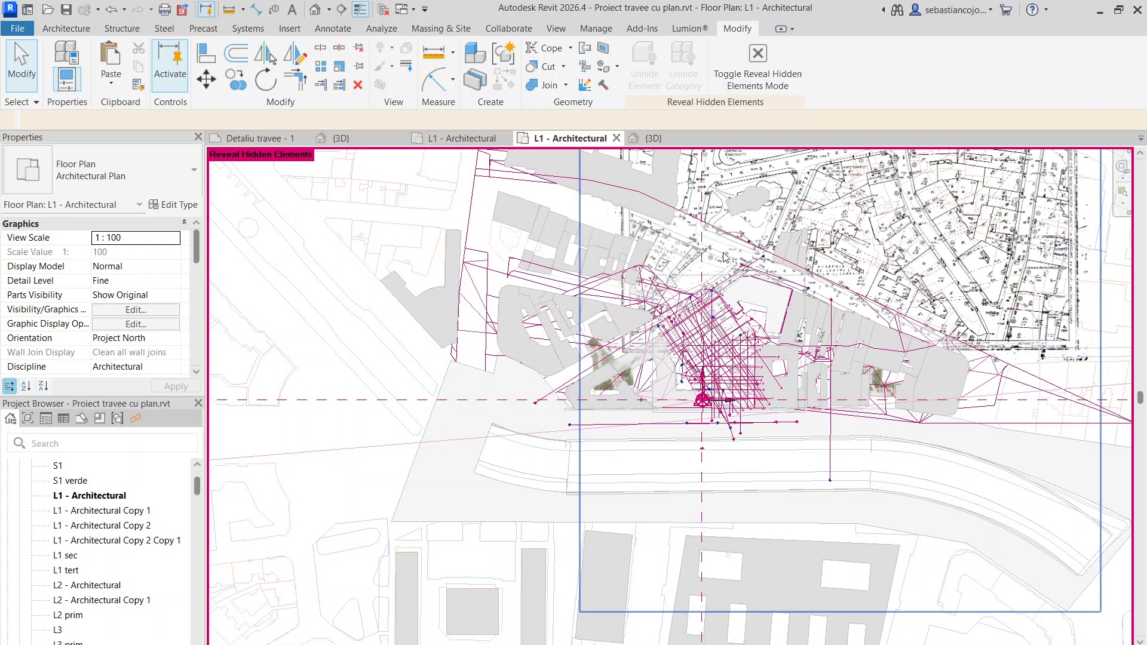
pyautogui.scroll(-2, 940, 316)
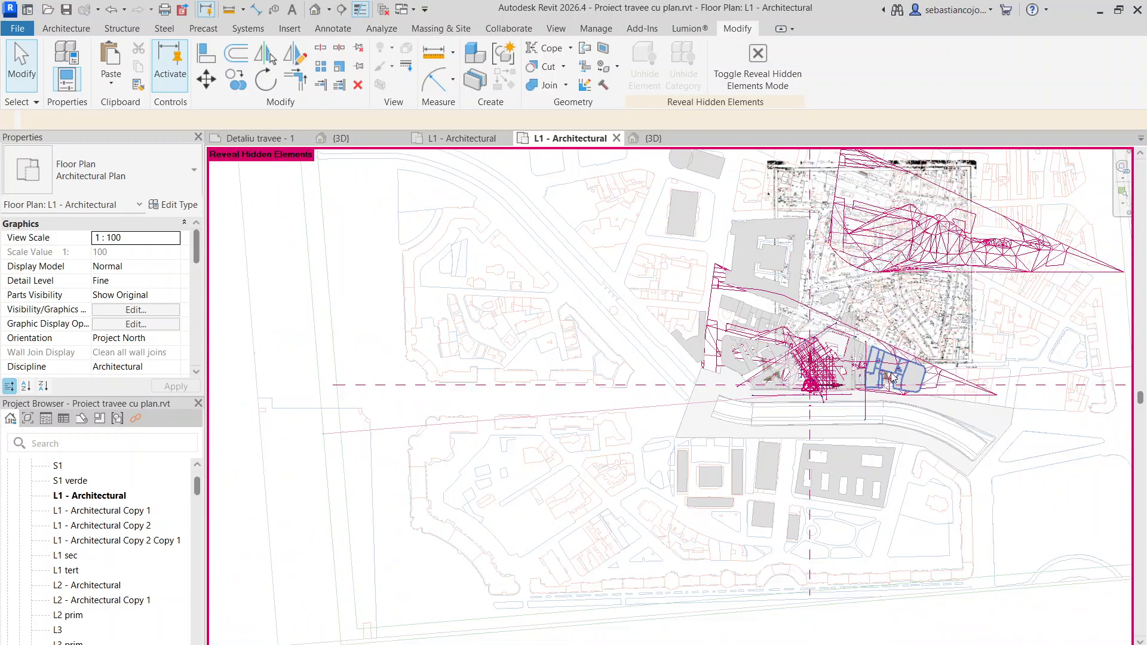
# - Return to Project2's L1 - Architectural plan and inspect the survey map's offset from the DWG along its southern streets and edge
pyautogui.click(616, 138)
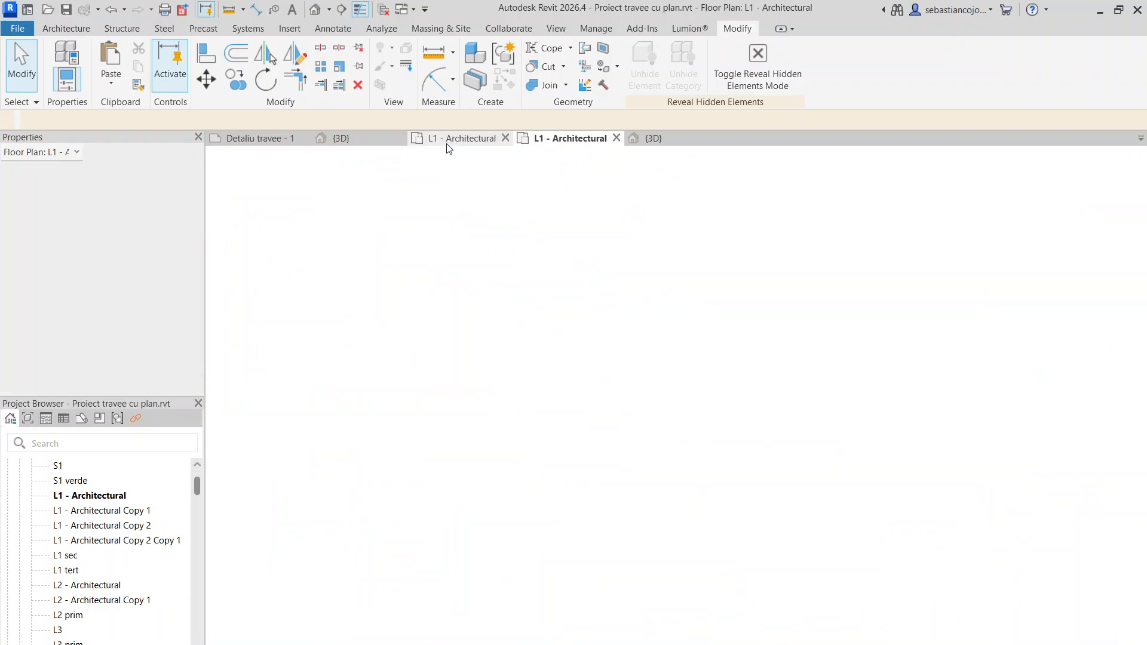
pyautogui.click(450, 140)
pyautogui.scroll(4, 778, 375)
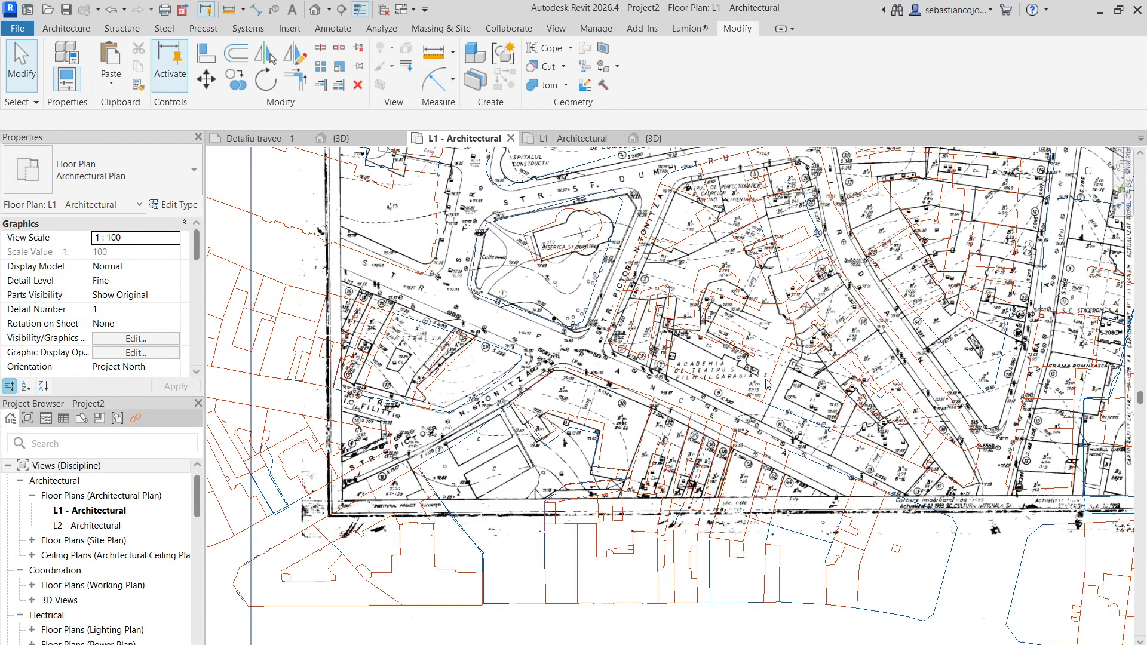
pyautogui.scroll(3, 702, 356)
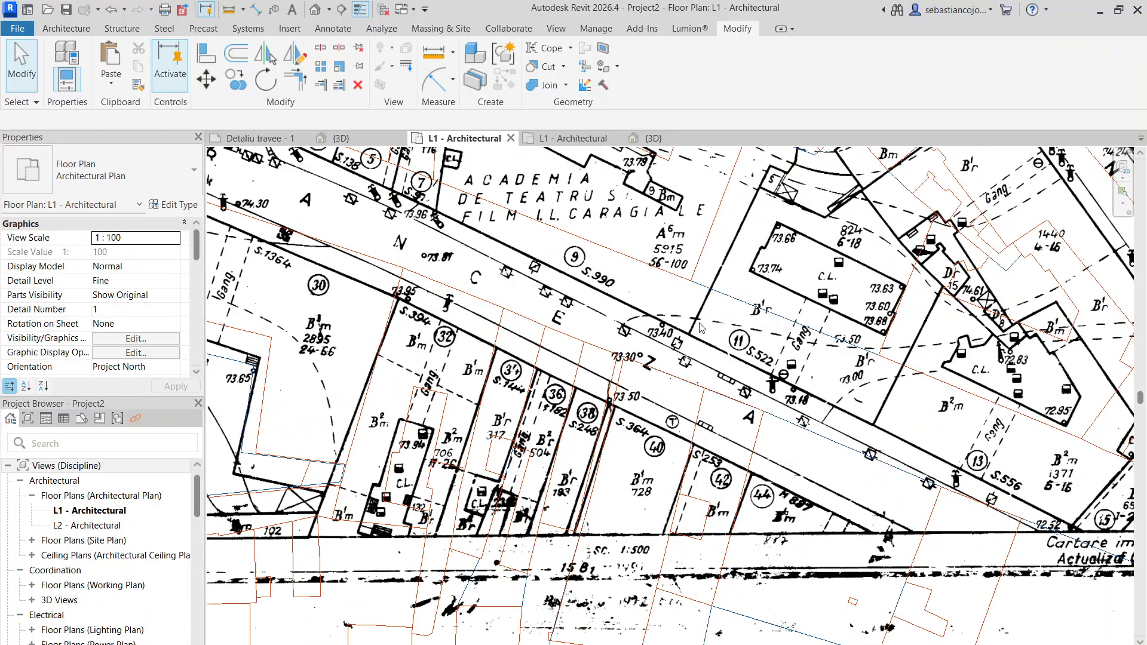
pyautogui.click(696, 328)
pyautogui.scroll(-5, 702, 330)
pyautogui.press('Escape')
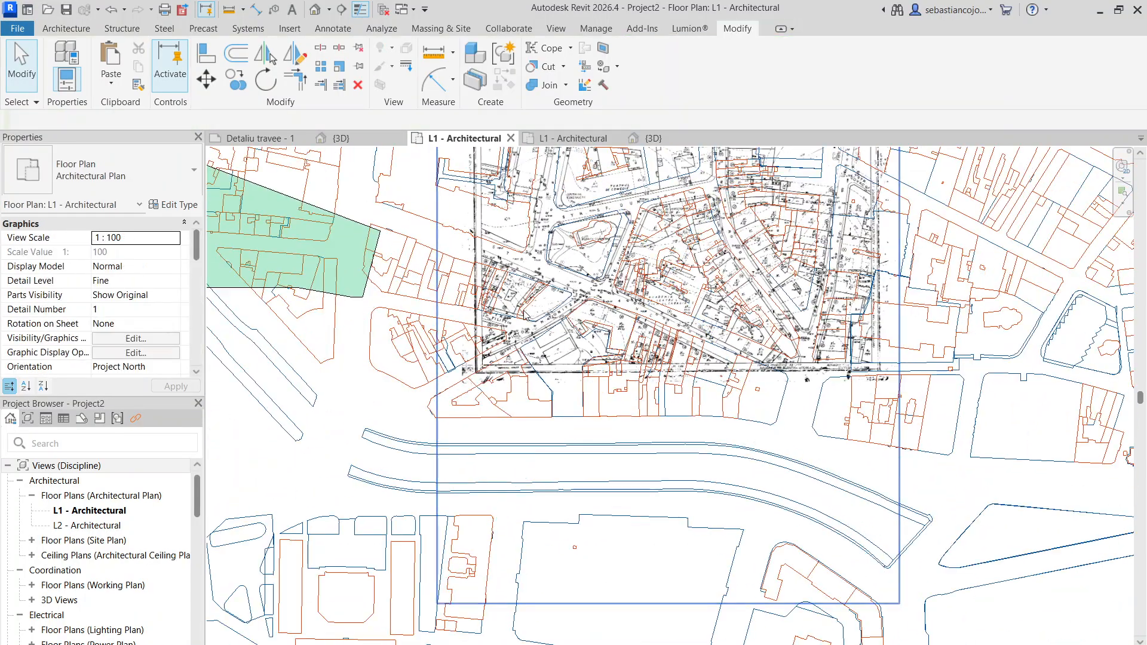
pyautogui.scroll(2, 623, 303)
pyautogui.moveTo(669, 394); pyautogui.dragTo(703, 435, button='middle')
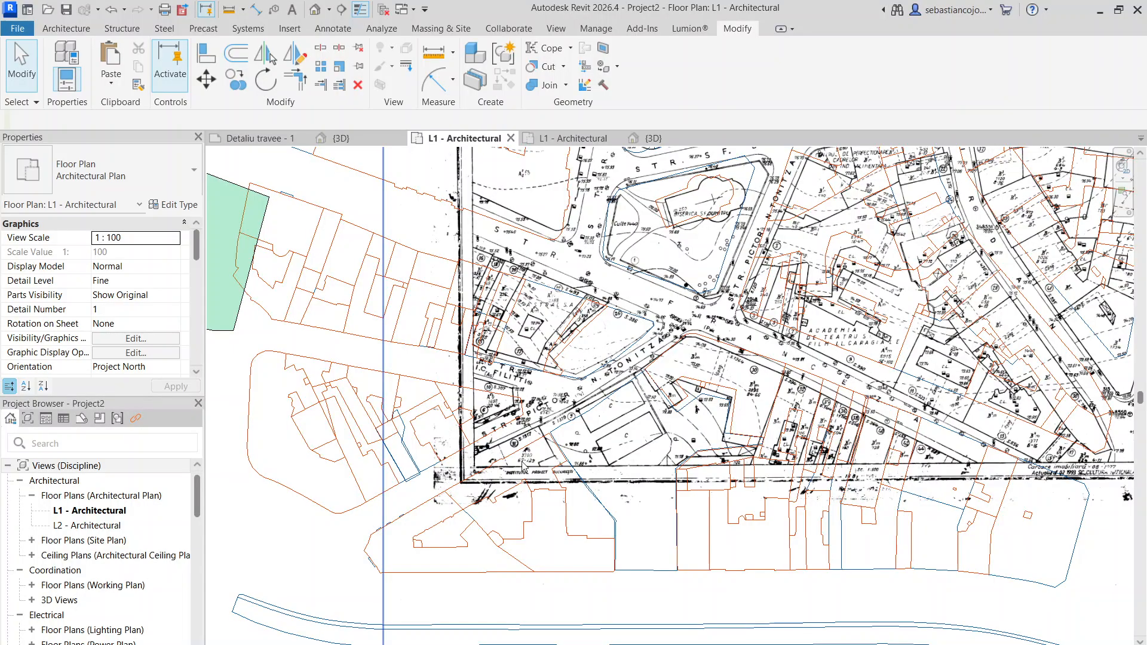
pyautogui.scroll(4, 563, 397)
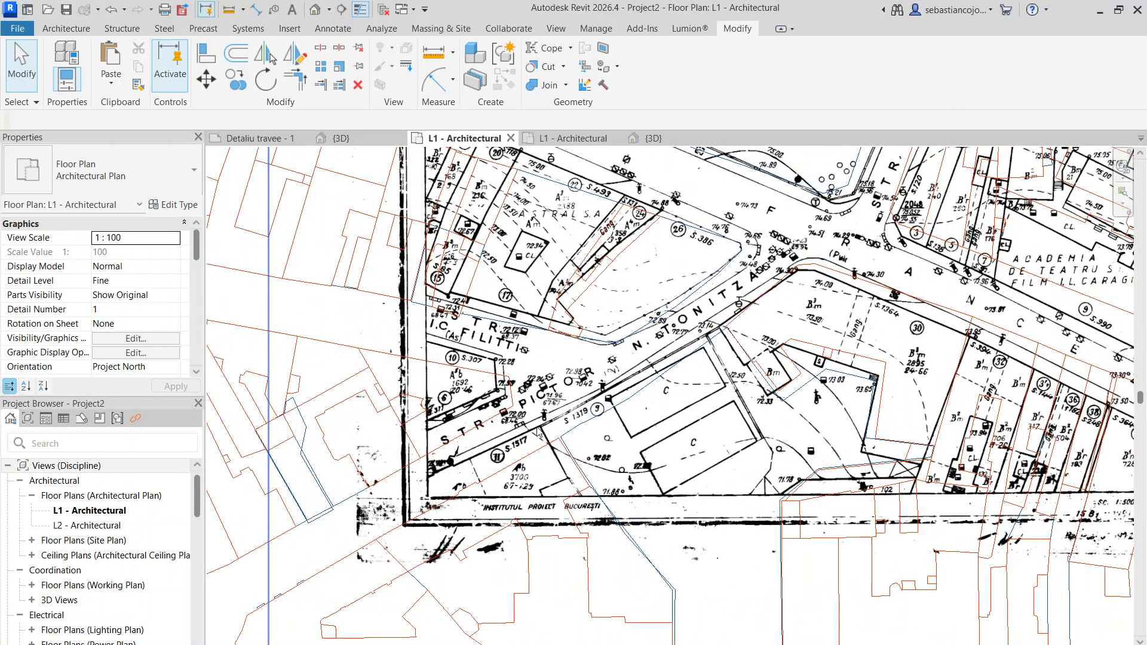
# - Rotate the raster image 14_B_4.tif counterclockwise about the parcel corner near S.1319 so the Tonitza street edge follows the DWG line
pyautogui.click(570, 423)
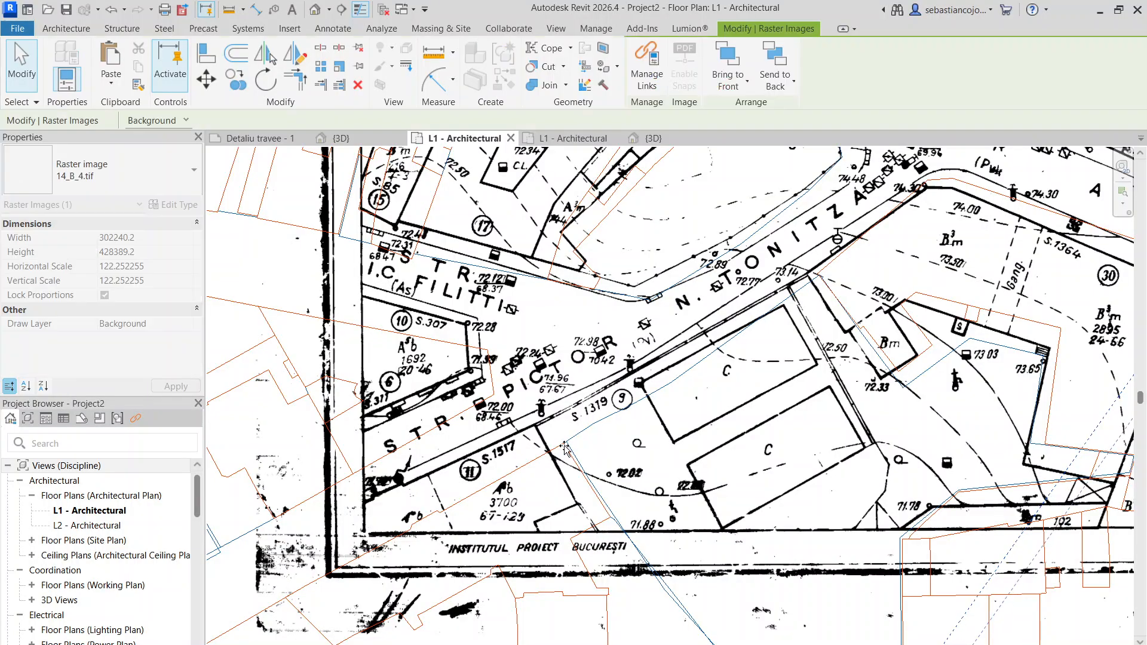
pyautogui.moveTo(571, 423); pyautogui.dragTo(564, 442)
pyautogui.scroll(-1, 560, 433)
pyautogui.moveTo(811, 242); pyautogui.dragTo(502, 322, button='middle')
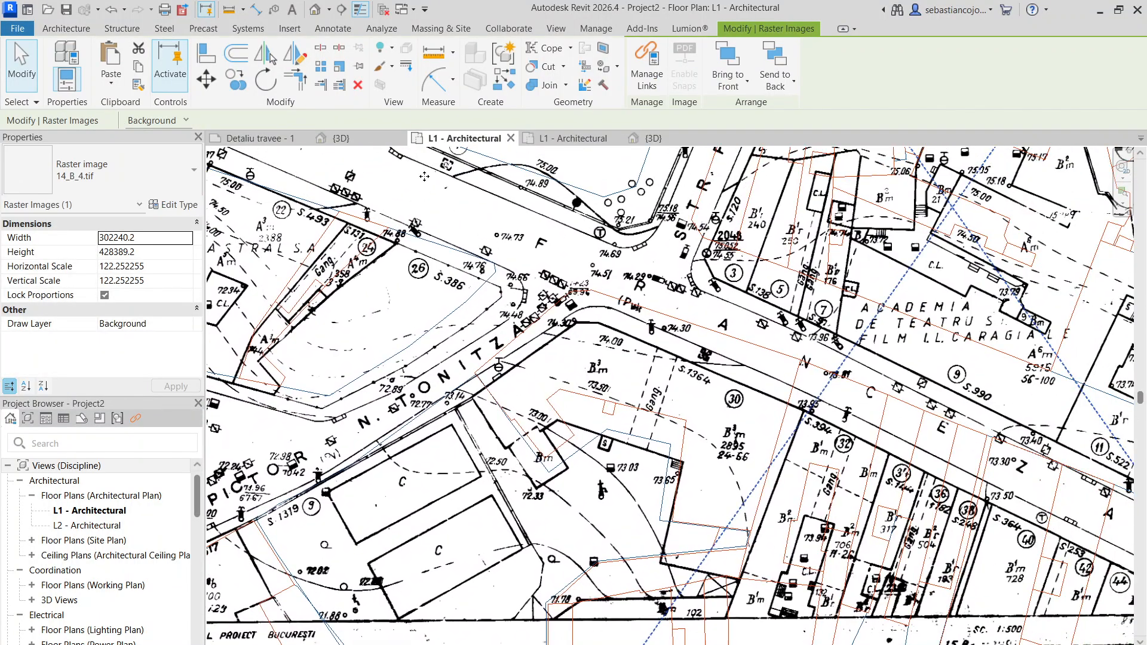
pyautogui.scroll(-4, 517, 402)
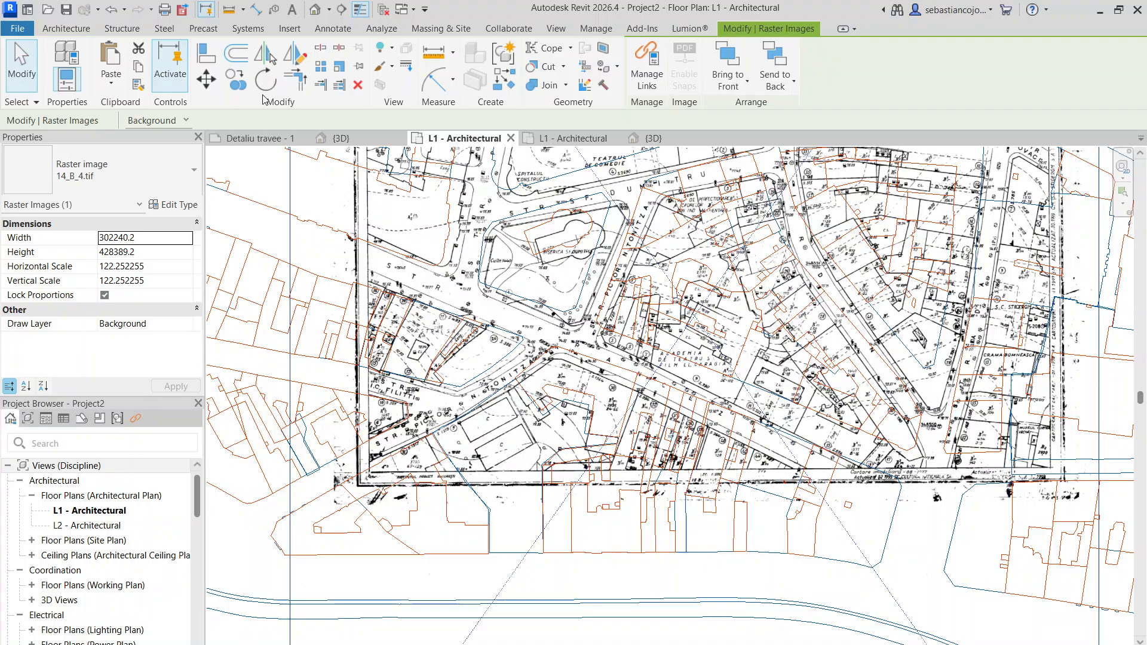
pyautogui.scroll(3, 437, 418)
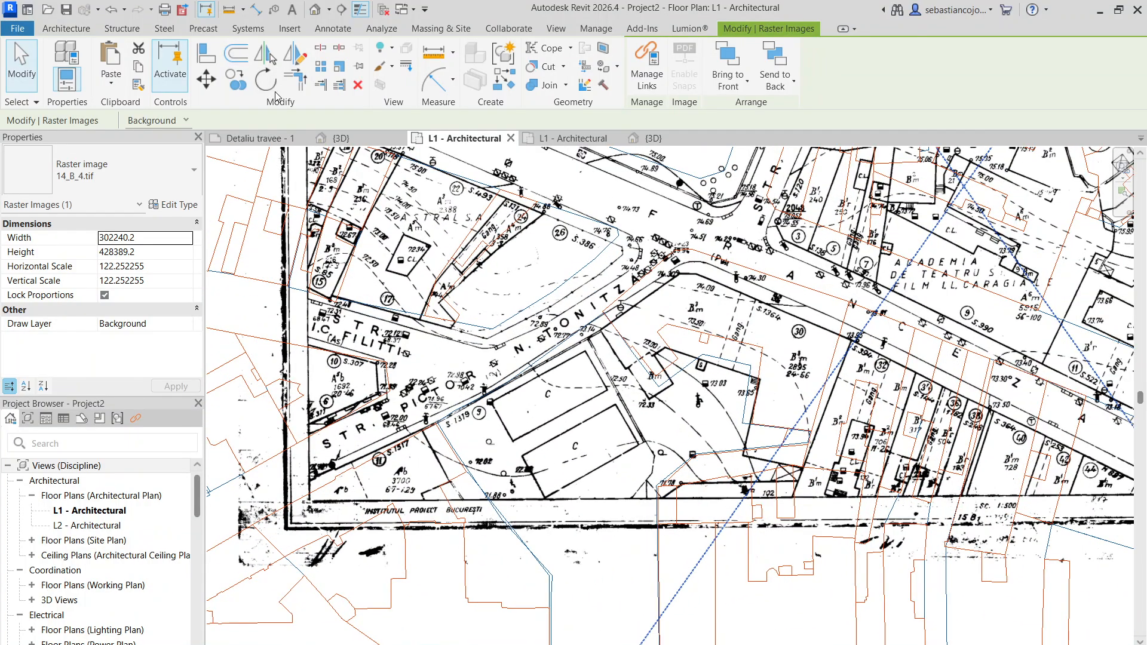
pyautogui.click(265, 78)
pyautogui.scroll(-3, 439, 270)
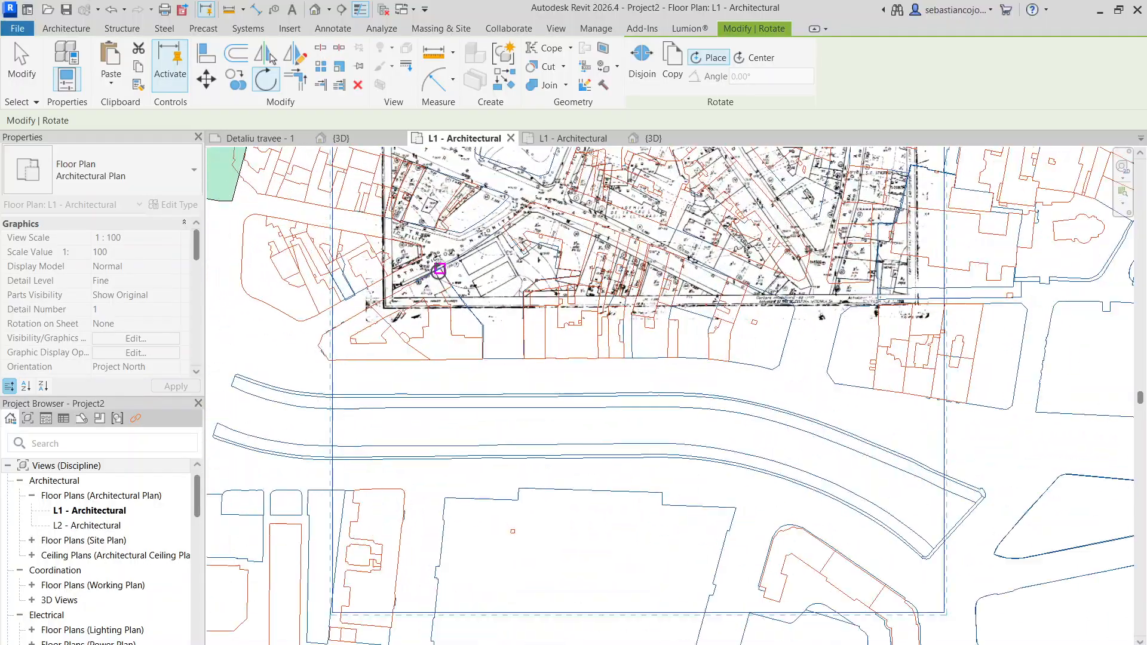
pyautogui.scroll(6, 439, 270)
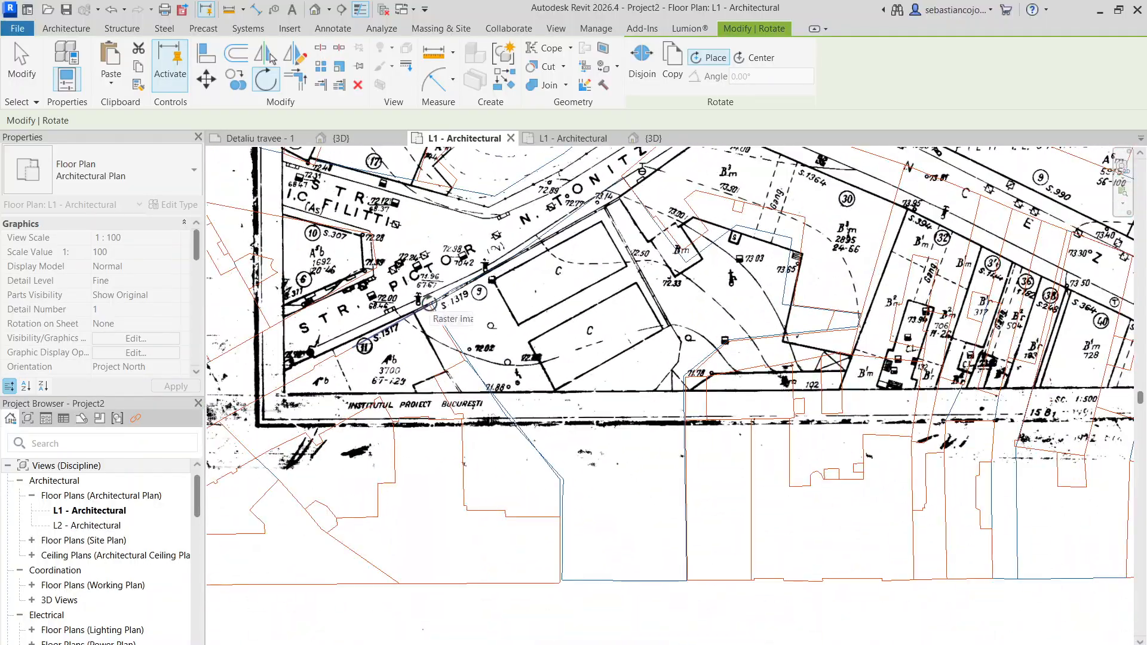
pyautogui.moveTo(579, 197); pyautogui.dragTo(323, 466, button='middle')
pyautogui.scroll(3, 439, 424)
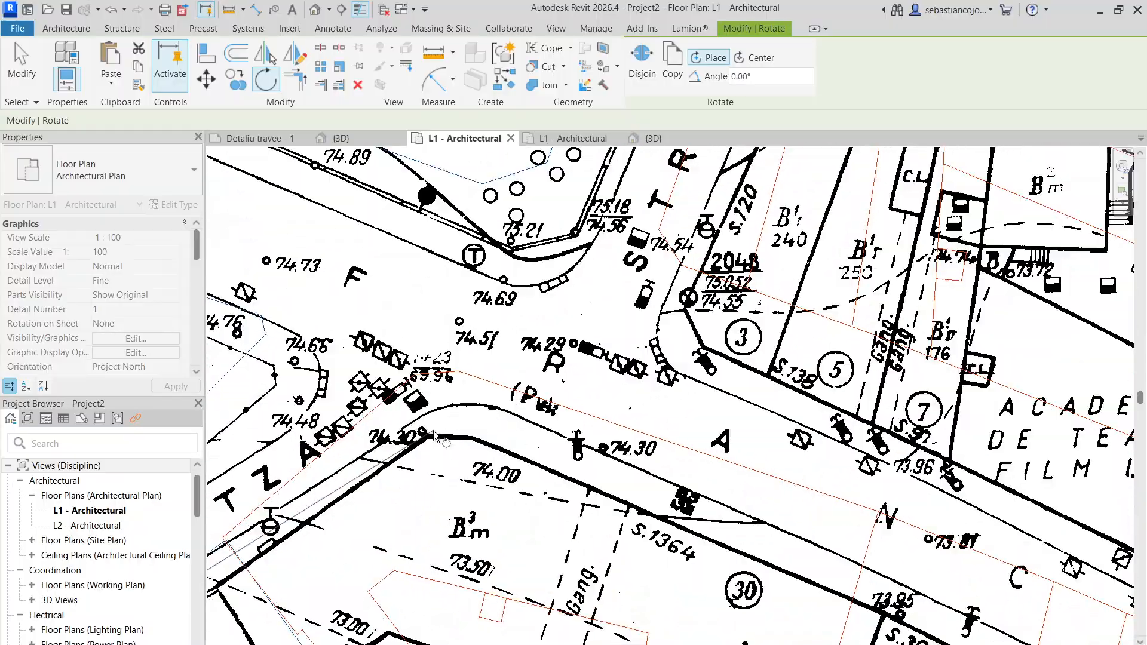
pyautogui.click(413, 377)
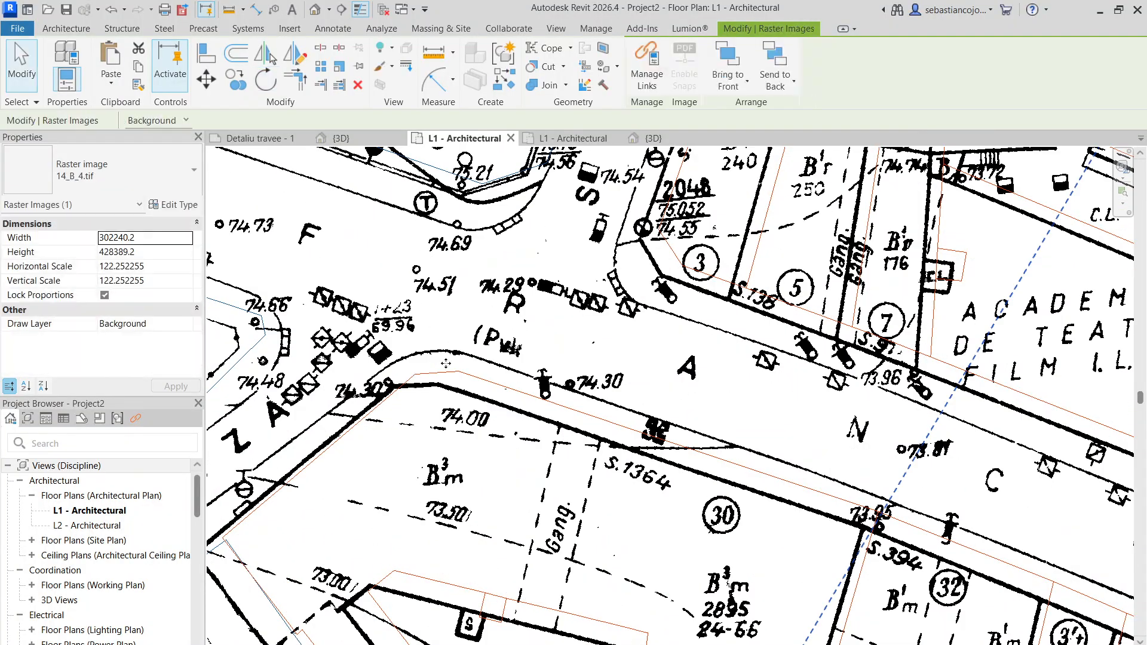
# - Check the rotated survey map against the DWG at parcel 30, the southwestern corner and the northeastern blocks
pyautogui.scroll(3, 467, 336)
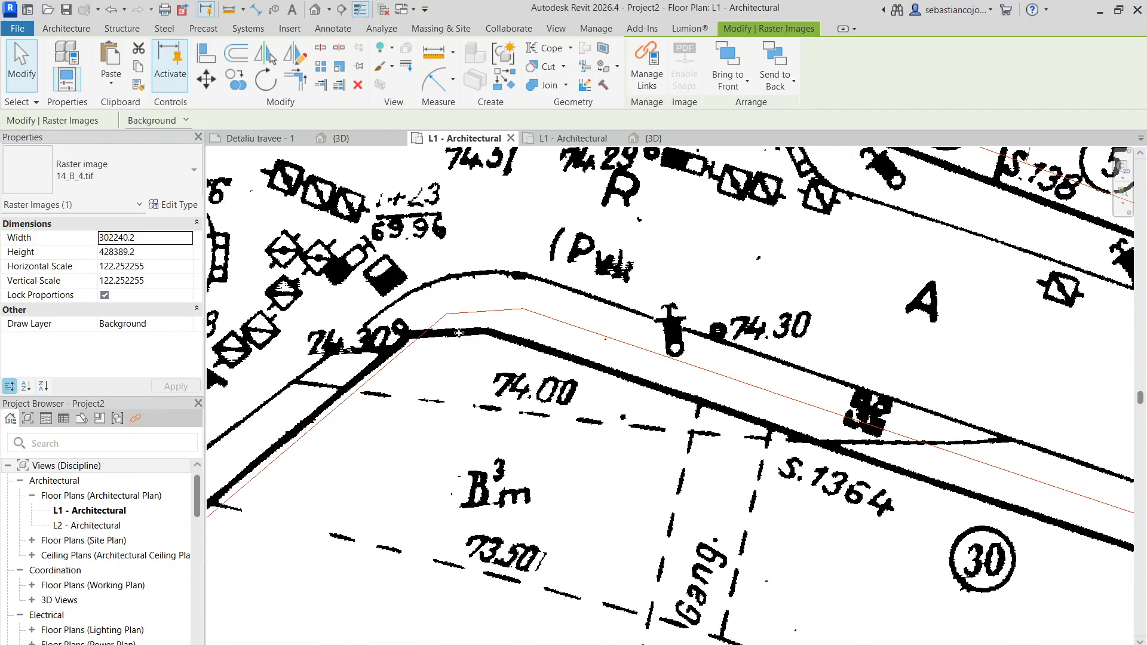
pyautogui.scroll(-6, 487, 313)
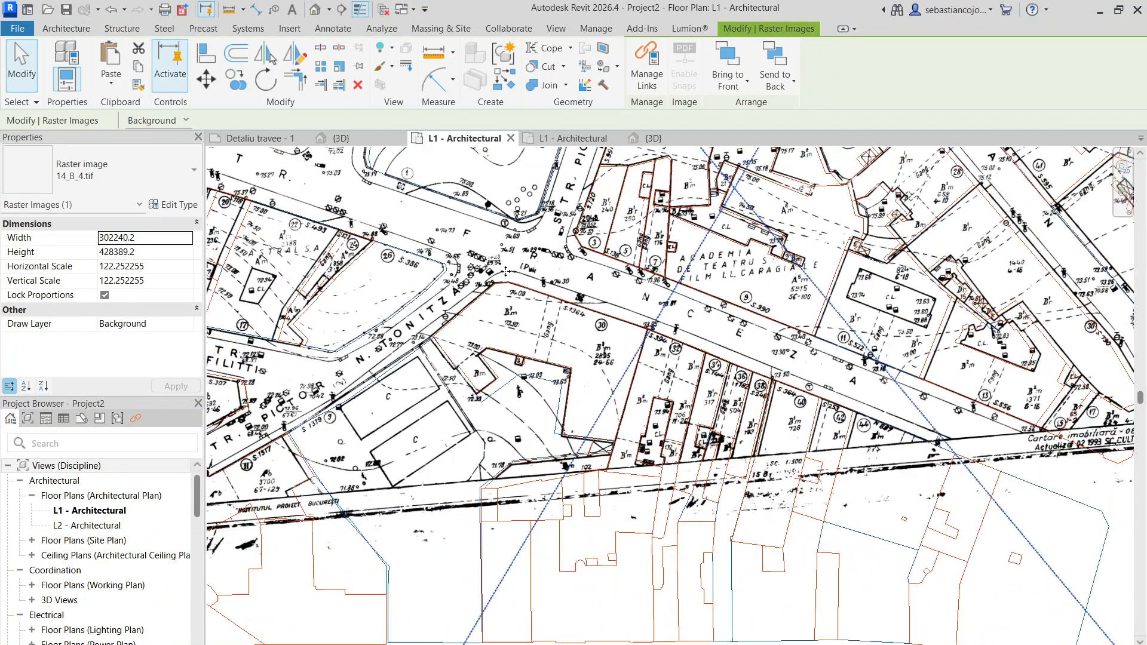
pyautogui.moveTo(319, 333); pyautogui.dragTo(688, 301, button='middle')
pyautogui.scroll(5, 690, 300)
pyautogui.scroll(-5, 697, 303)
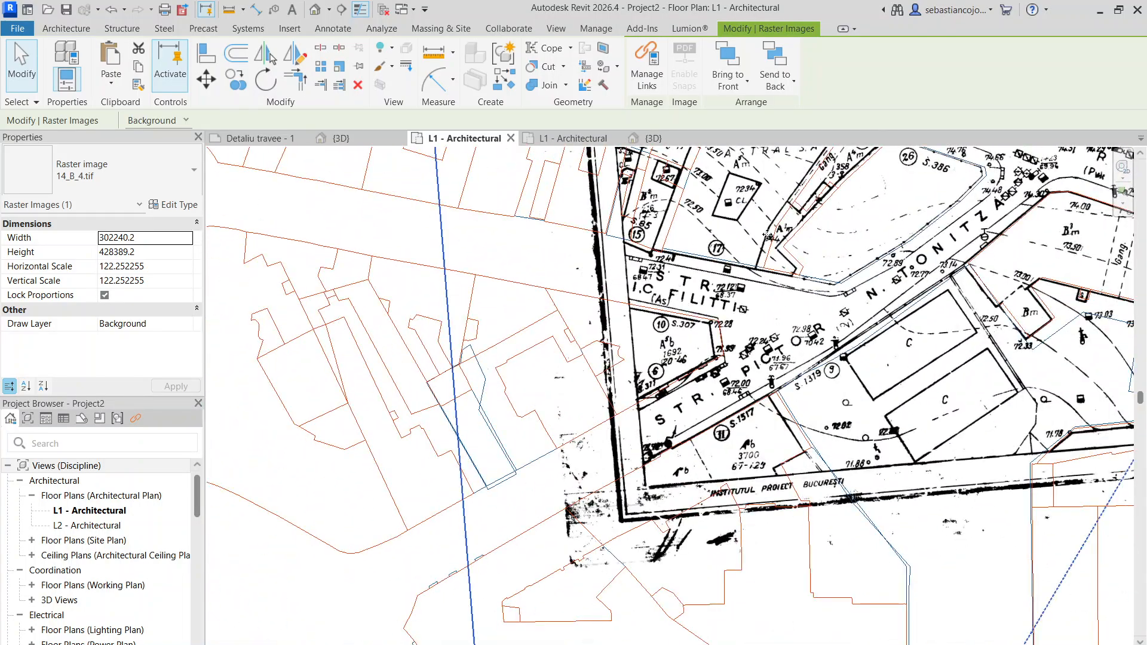
pyautogui.scroll(3, 602, 483)
pyautogui.scroll(-5, 462, 294)
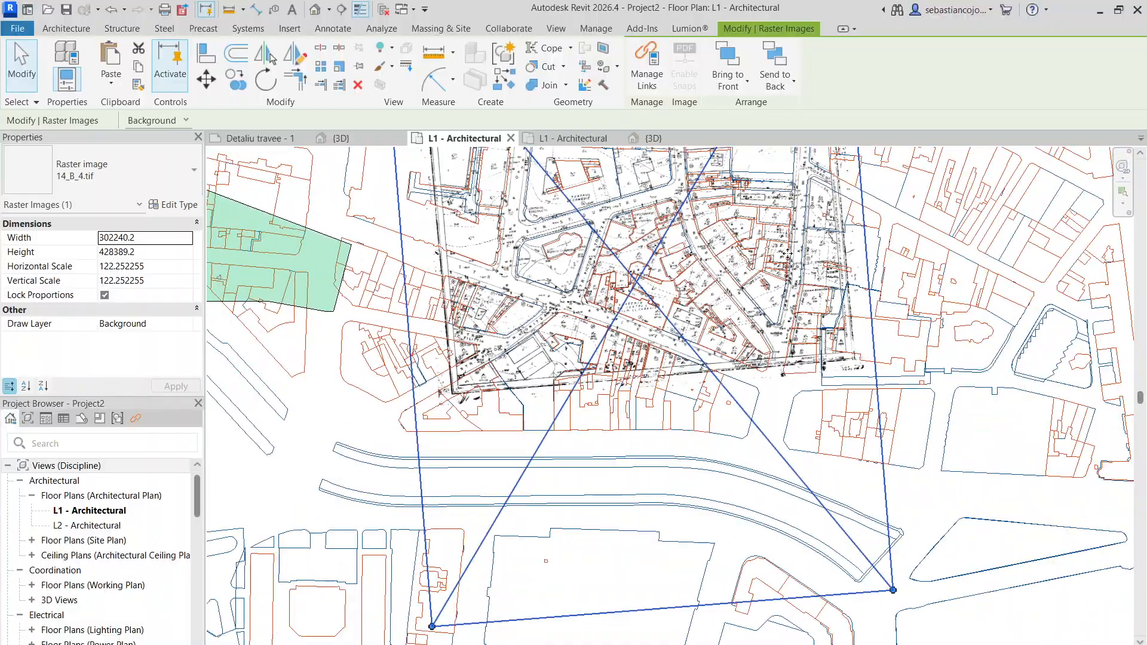
pyautogui.scroll(3, 716, 454)
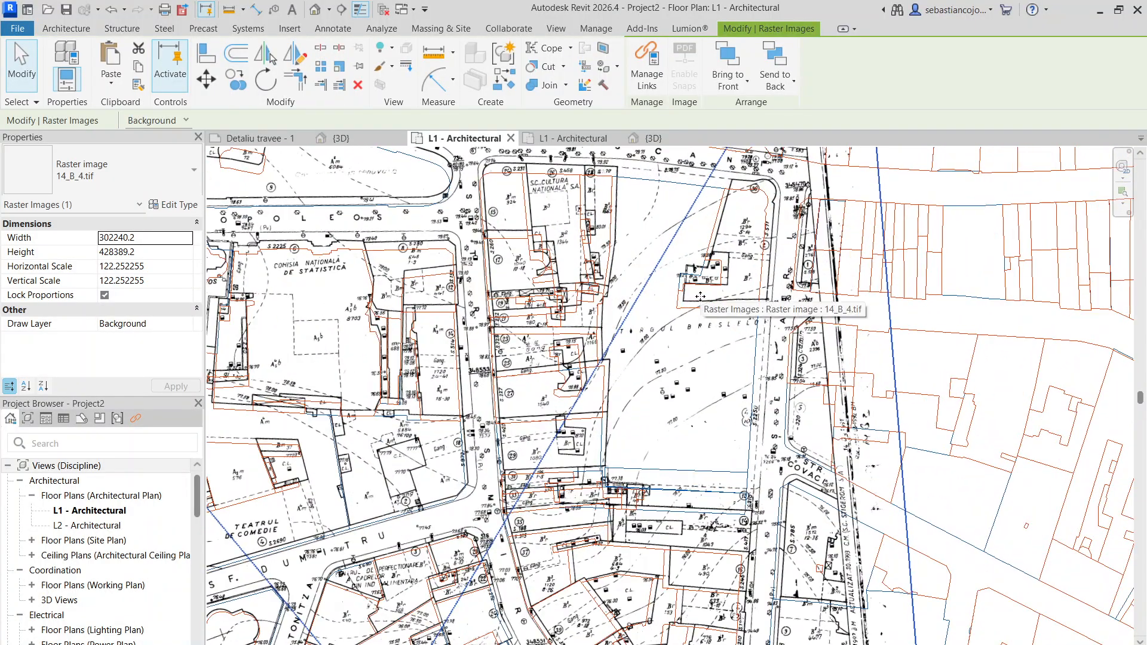
pyautogui.scroll(-4, 698, 266)
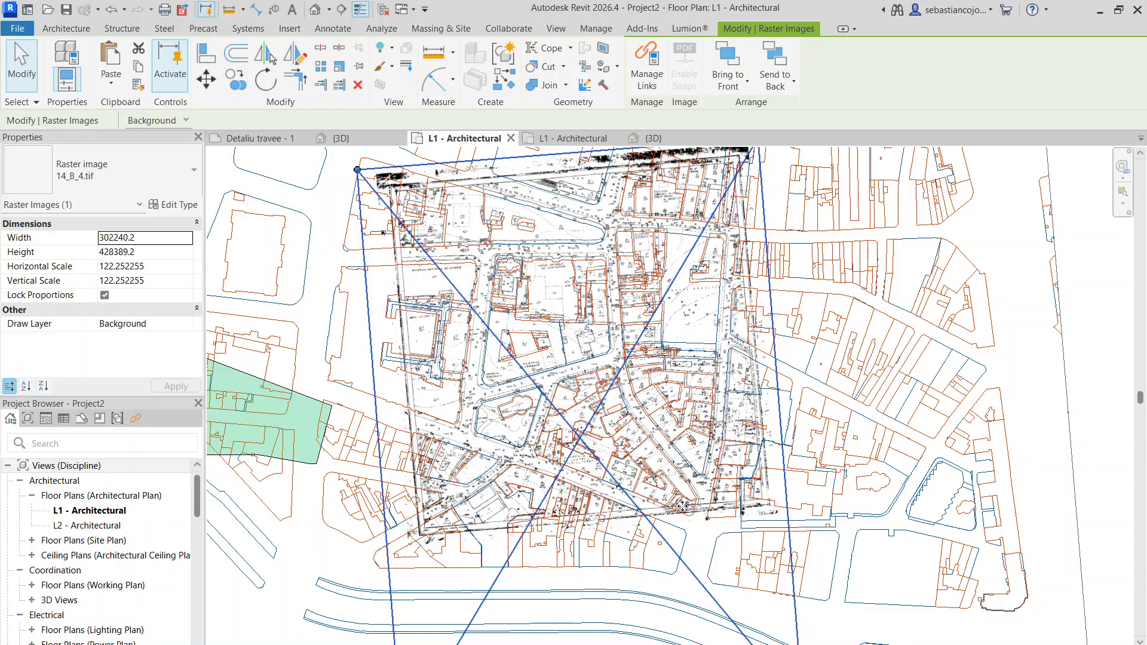
# - Check the rotated survey map against the DWG from the Tonitza street parcels along the map's southern edge to parcel 17
pyautogui.scroll(4, 682, 507)
pyautogui.scroll(-2, 1000, 453)
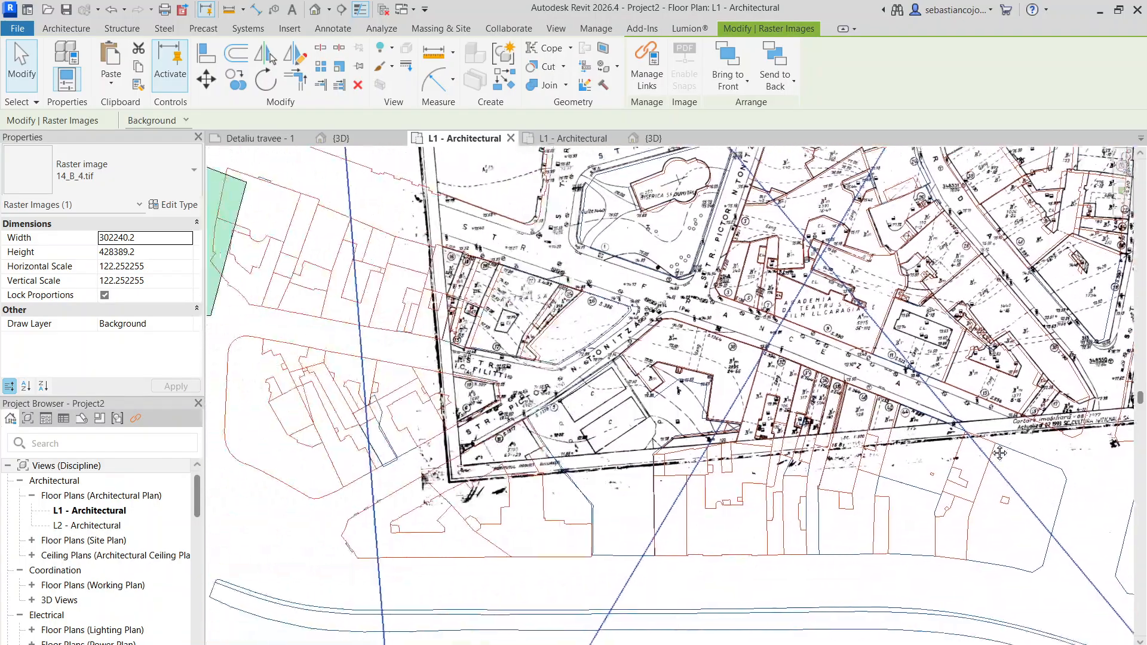
pyautogui.moveTo(1000, 453); pyautogui.dragTo(1023, 445, button='middle')
pyautogui.scroll(4, 711, 317)
pyautogui.scroll(-1, 334, 483)
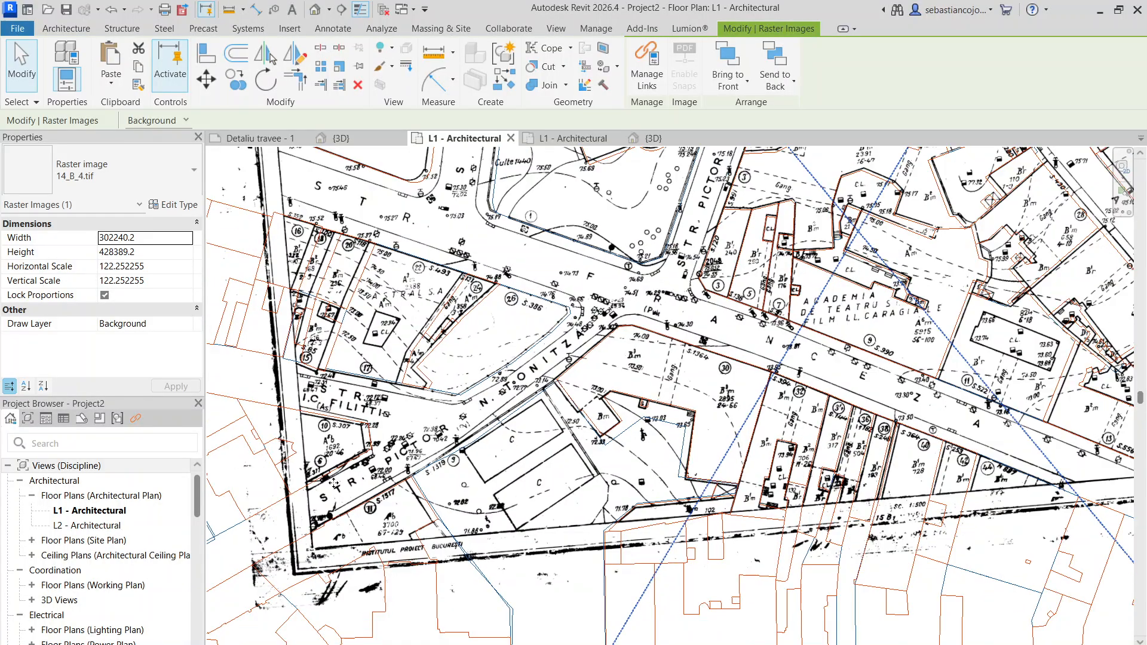
pyautogui.moveTo(334, 483); pyautogui.dragTo(486, 355, button='middle')
pyautogui.moveTo(1069, 353); pyautogui.dragTo(508, 391, button='middle')
pyautogui.scroll(-1, 770, 402)
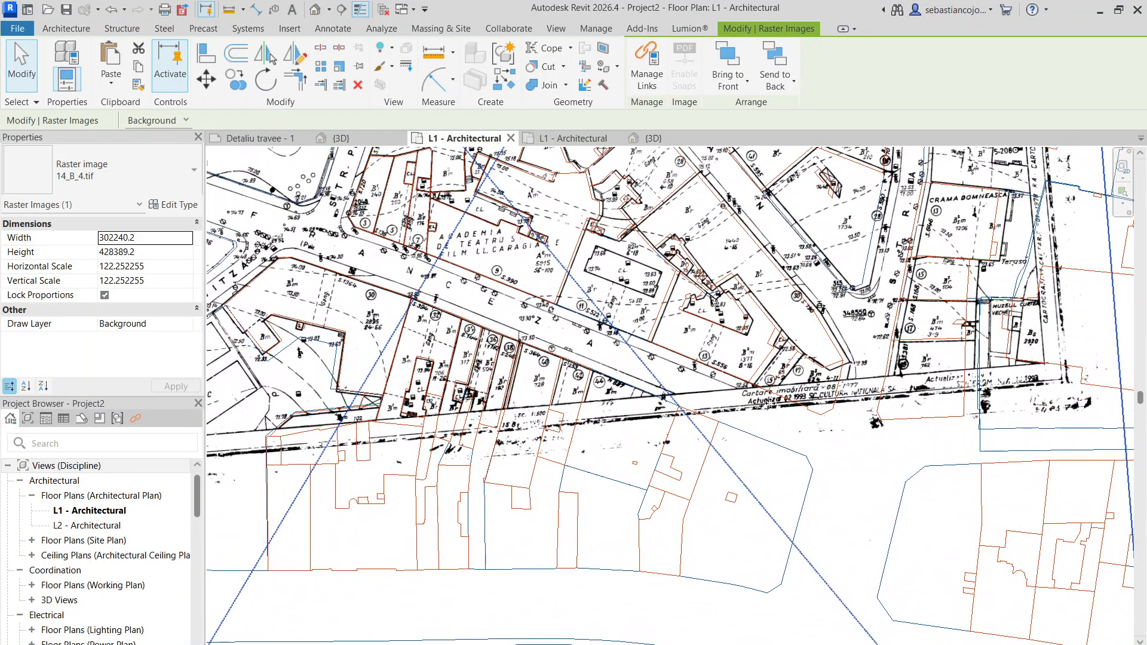
pyautogui.scroll(3, 683, 415)
pyautogui.scroll(-8, 822, 347)
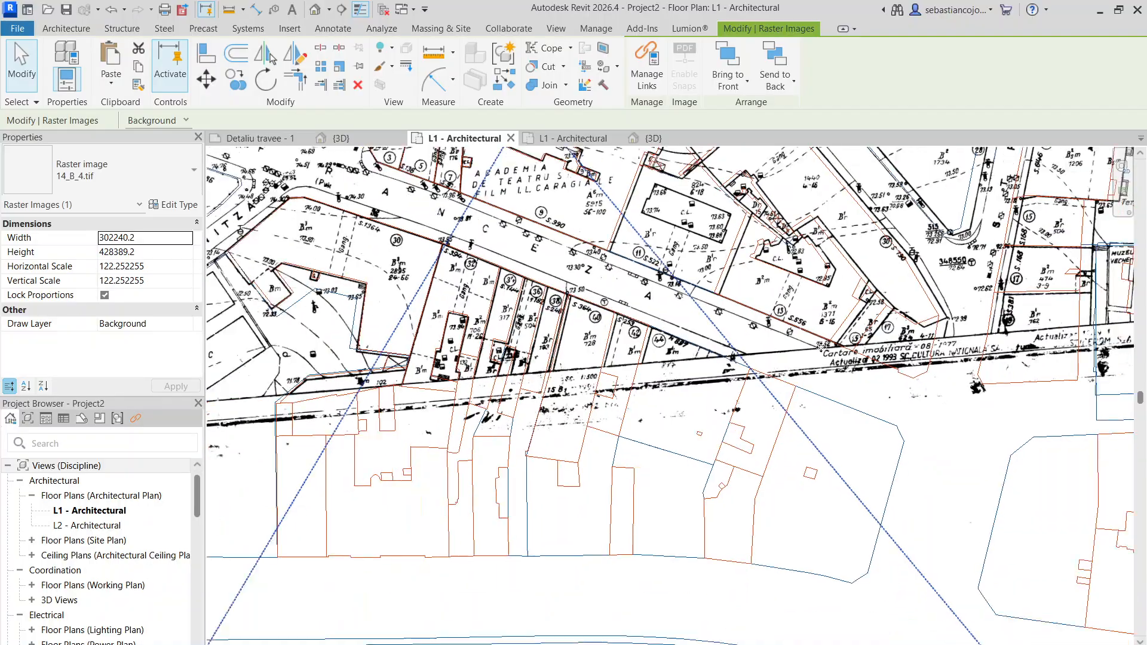
pyautogui.scroll(5, 542, 290)
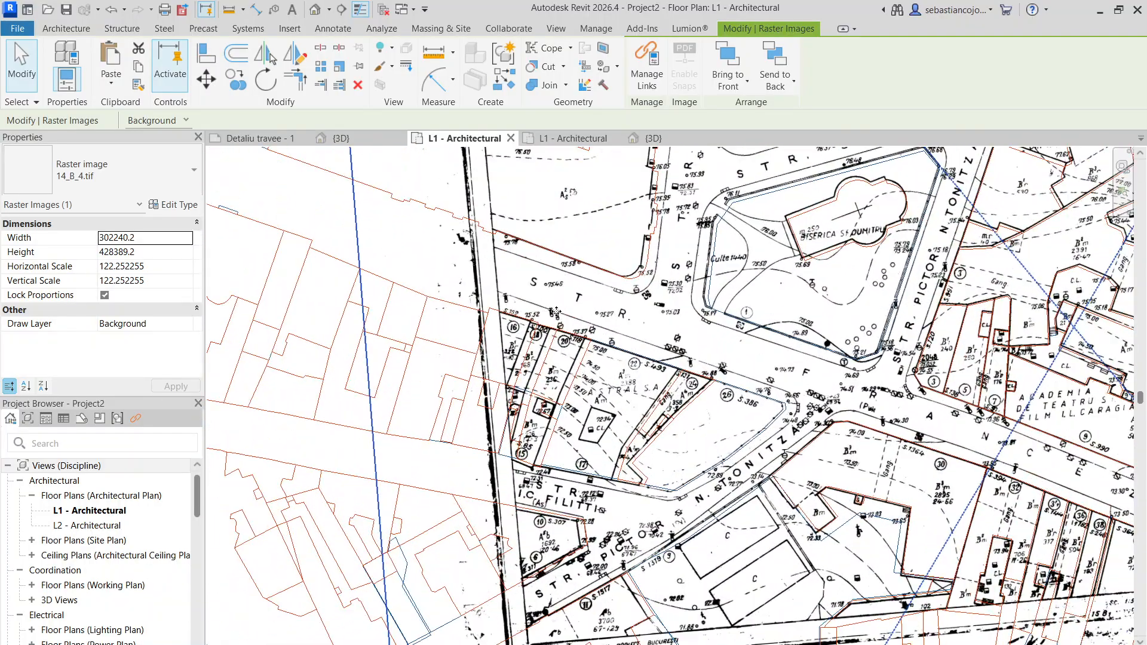
pyautogui.scroll(-3, 542, 282)
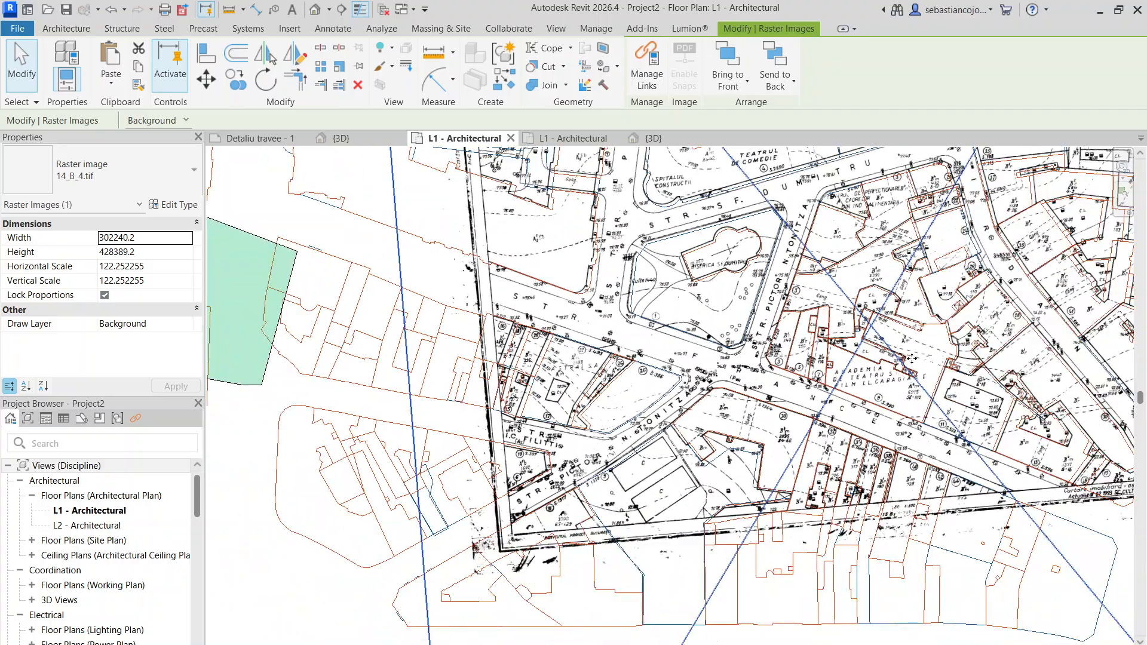
# - Compare the survey map with the DWG lines across the central and eastern blocks, up to the map's eastern edge
pyautogui.scroll(3, 764, 230)
pyautogui.scroll(-3, 583, 285)
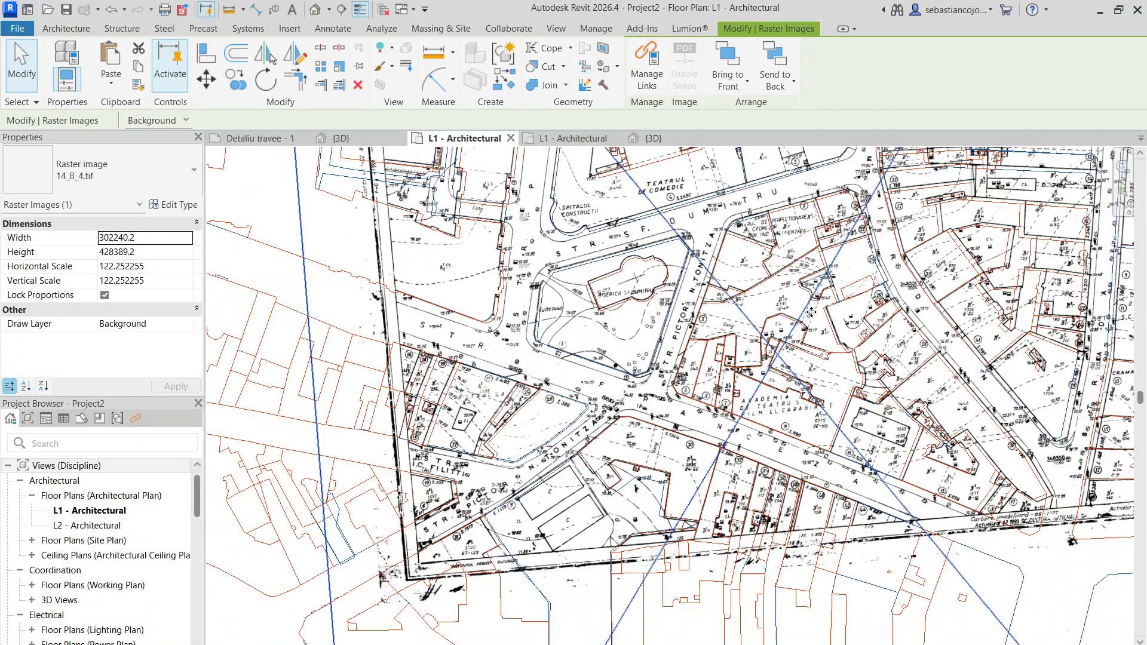
pyautogui.moveTo(1089, 262); pyautogui.dragTo(807, 242, button='middle')
pyautogui.scroll(5, 808, 242)
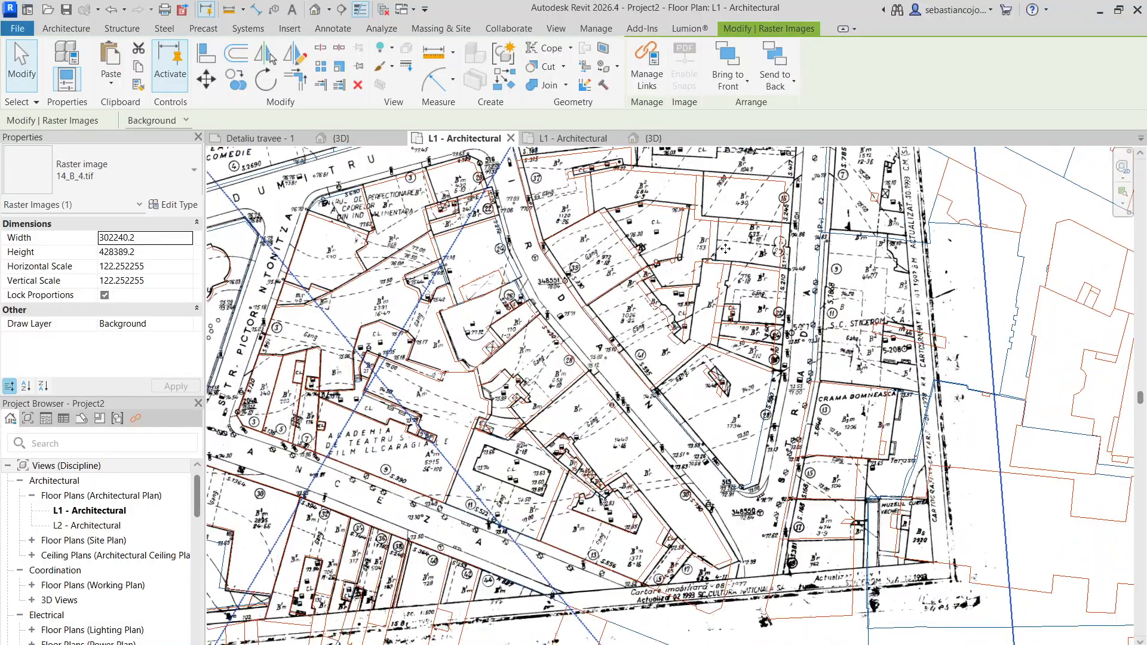
pyautogui.scroll(-4, 802, 239)
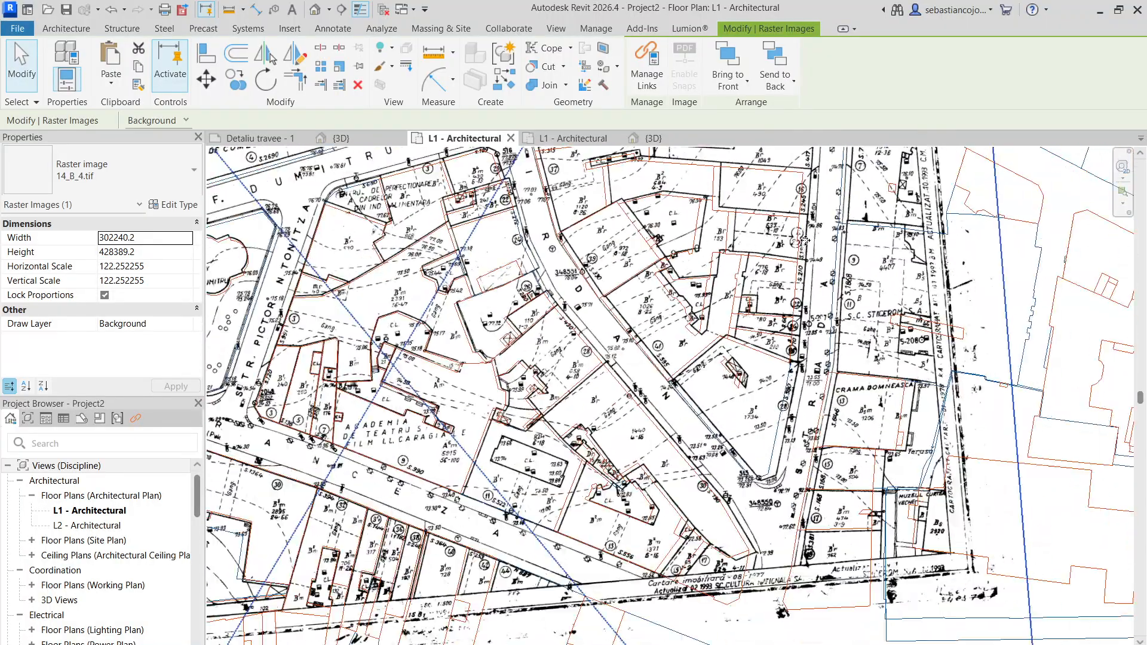
pyautogui.scroll(-2, 806, 240)
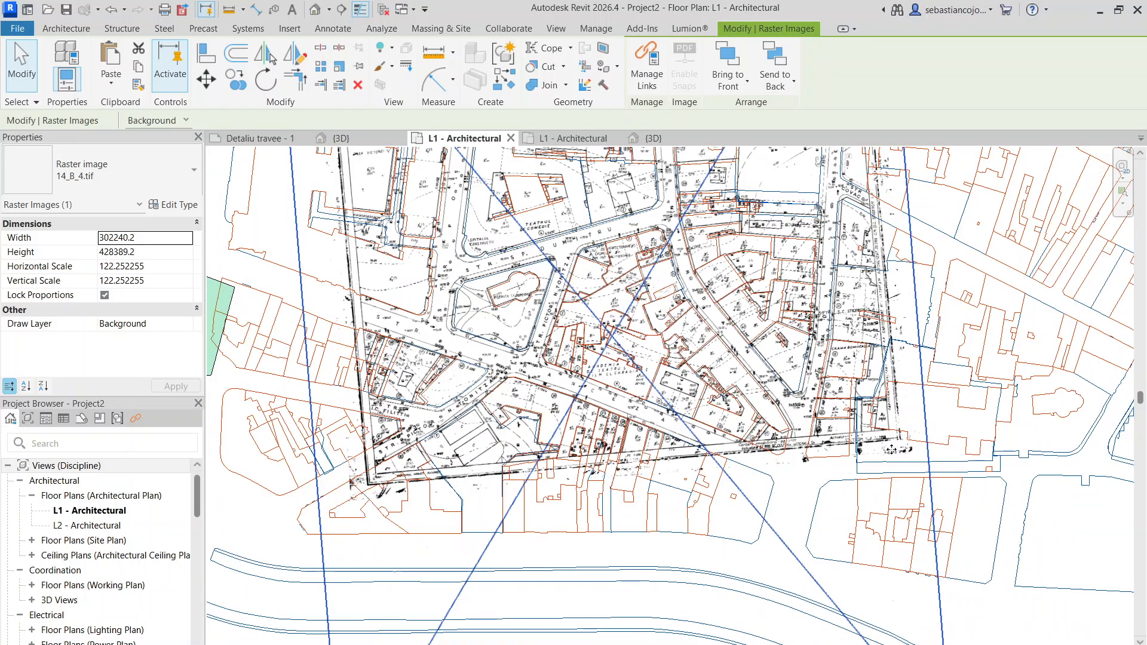
# - Shift the raster image 14_B_4.tif by parcel 17's corner, and reseat it on the DWG at parcel 30's Tonitza street corner
pyautogui.scroll(3, 895, 418)
pyautogui.moveTo(606, 424); pyautogui.dragTo(734, 353, button='middle')
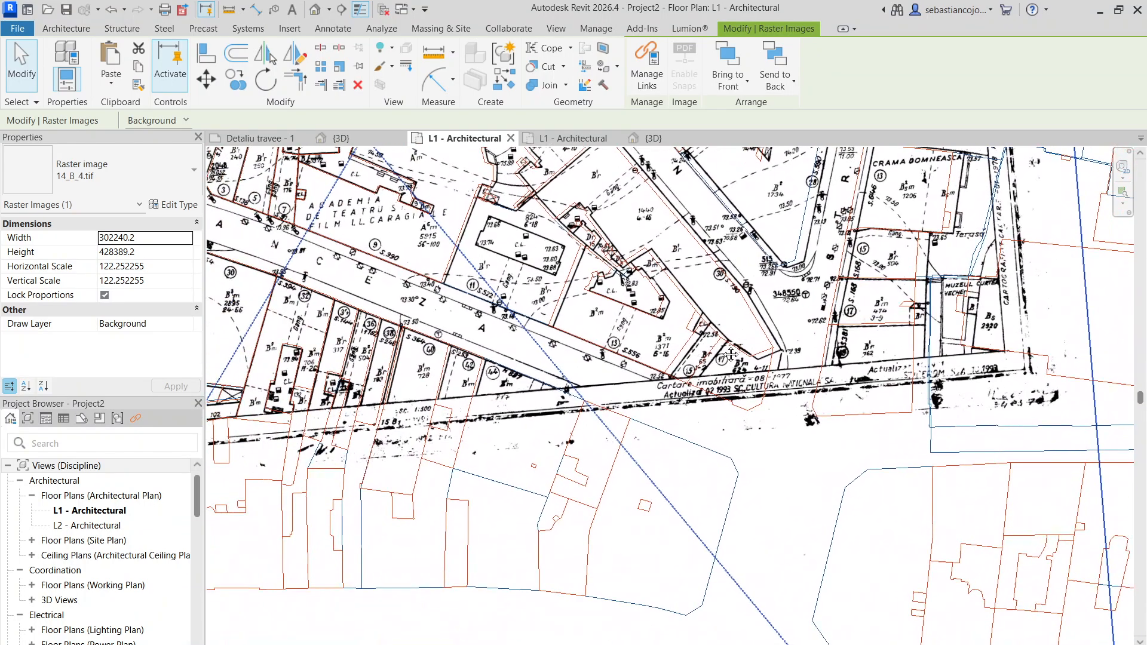
pyautogui.scroll(3, 767, 357)
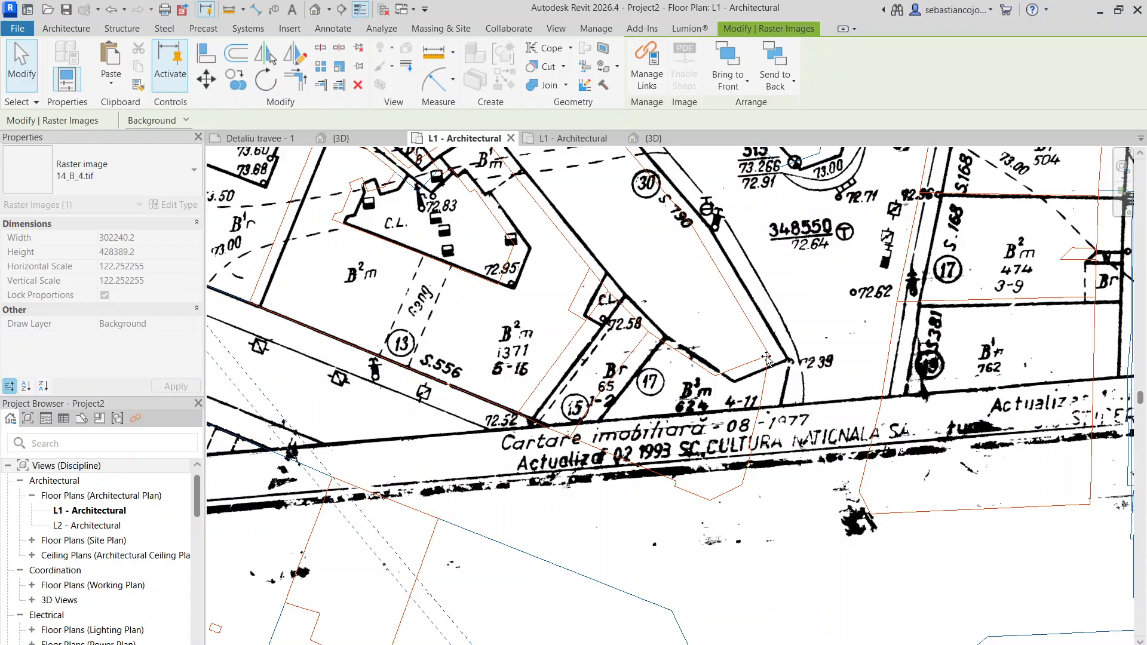
pyautogui.scroll(-5, 767, 358)
pyautogui.scroll(5, 719, 378)
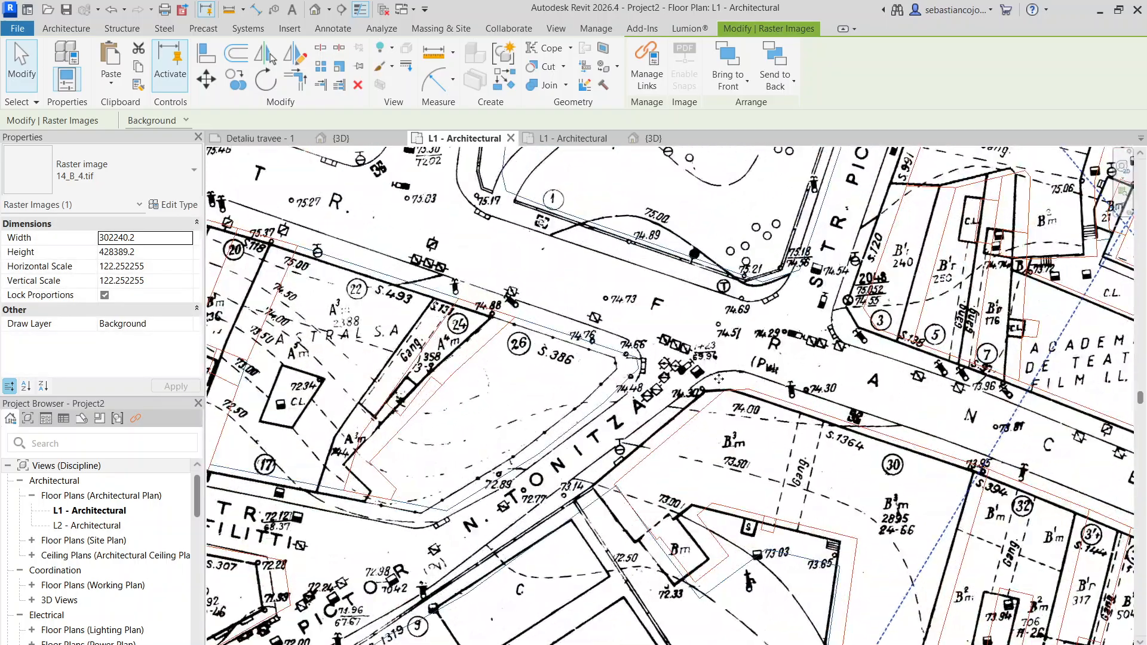
pyautogui.scroll(4, 719, 378)
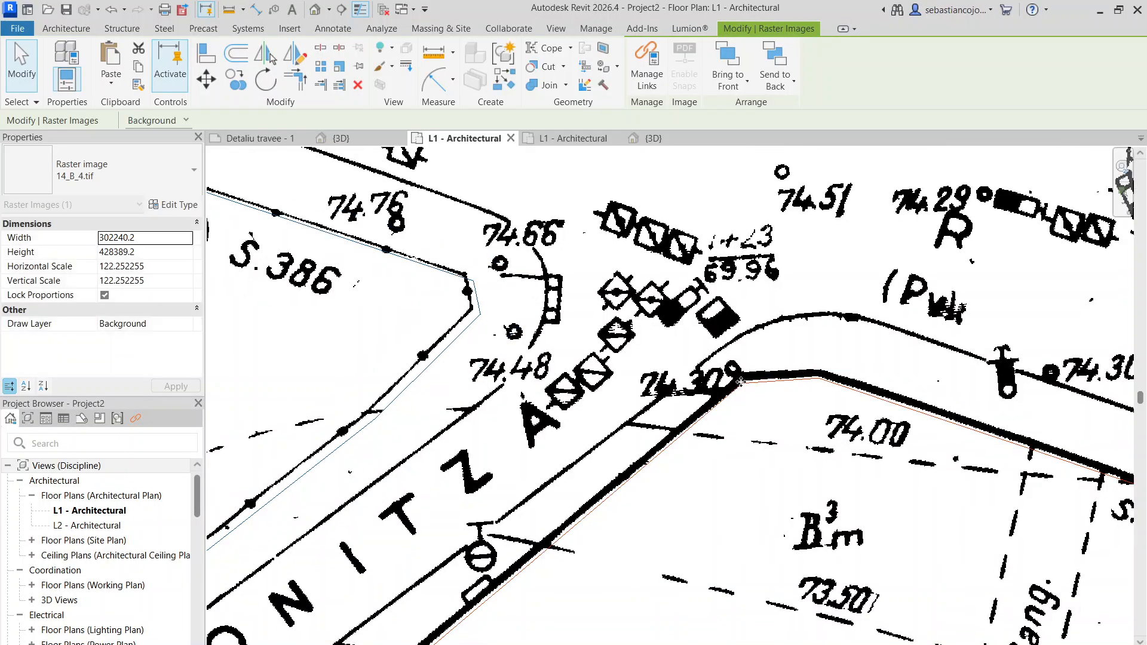
pyautogui.scroll(-5, 740, 381)
pyautogui.scroll(5, 869, 420)
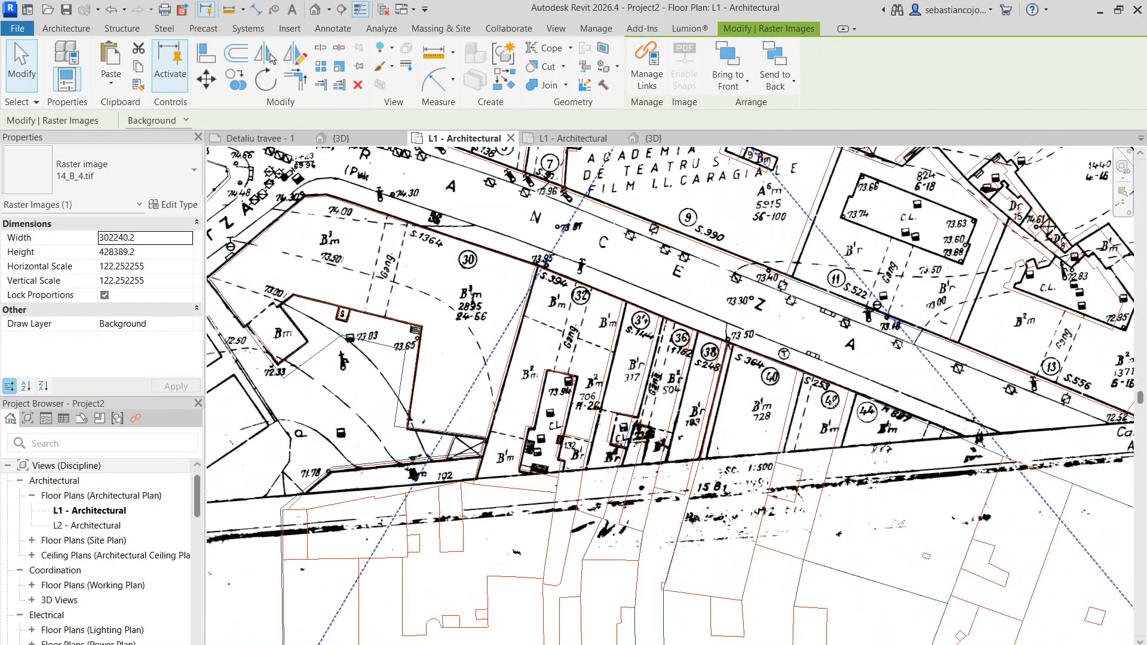
# - Shrink the raster image 14_B_4.tif from its southeastern corner to about 298639 wide, keeping its proportions locked
pyautogui.scroll(-6, 731, 389)
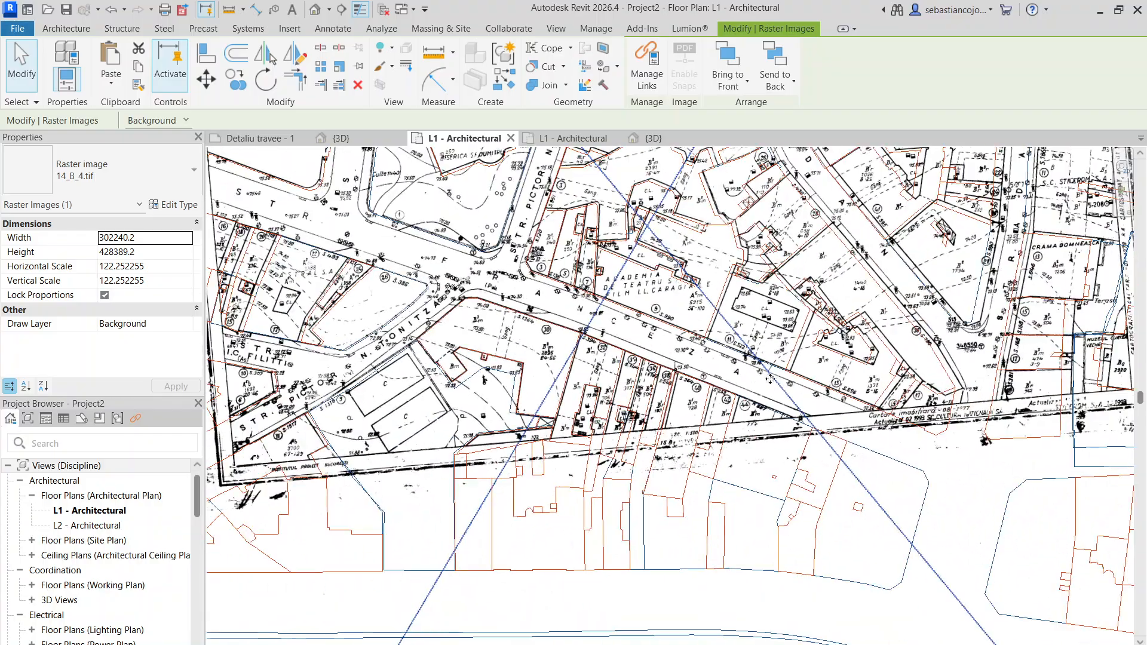
pyautogui.scroll(2, 921, 556)
pyautogui.scroll(1, 922, 555)
pyautogui.rightClick(891, 487)
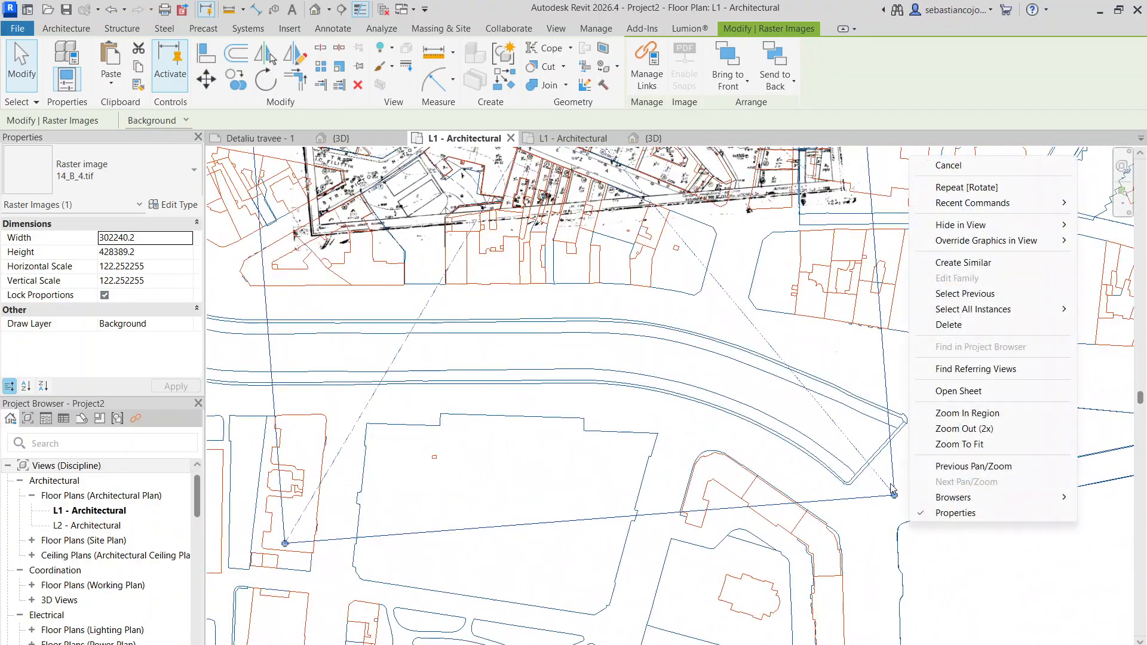
pyautogui.scroll(2, 894, 495)
pyautogui.moveTo(881, 478); pyautogui.dragTo(881, 478)
pyautogui.scroll(-4, 881, 478)
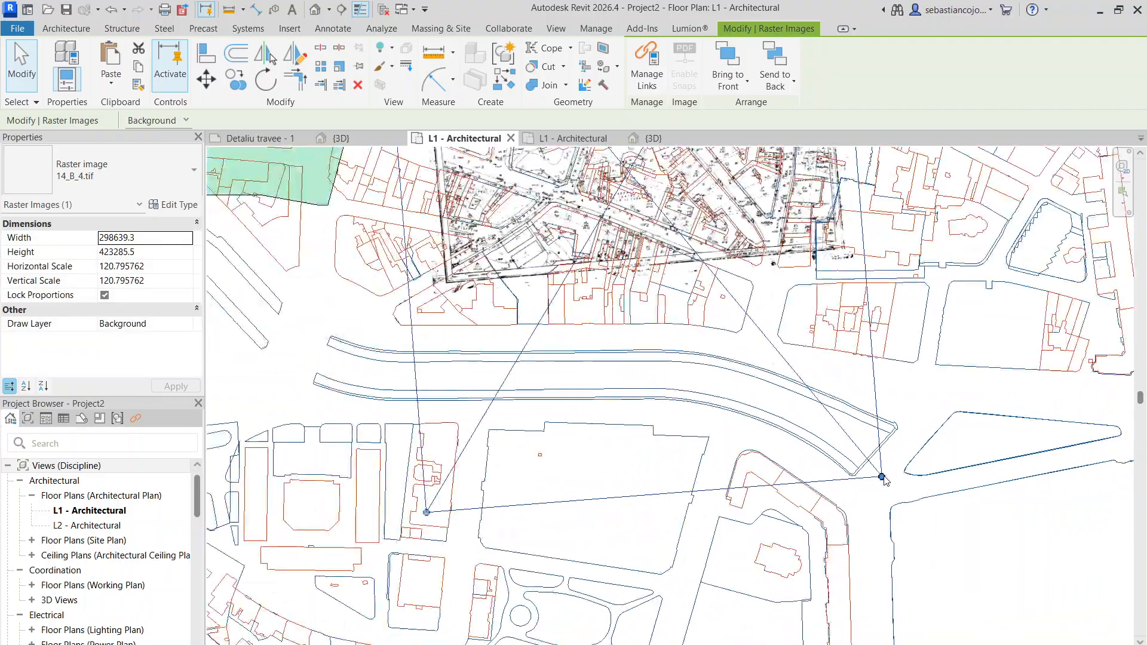
# - Move the resized survey map so parcel 30's corner at Tonitza street sits on the matching DWG corner
pyautogui.scroll(5, 795, 271)
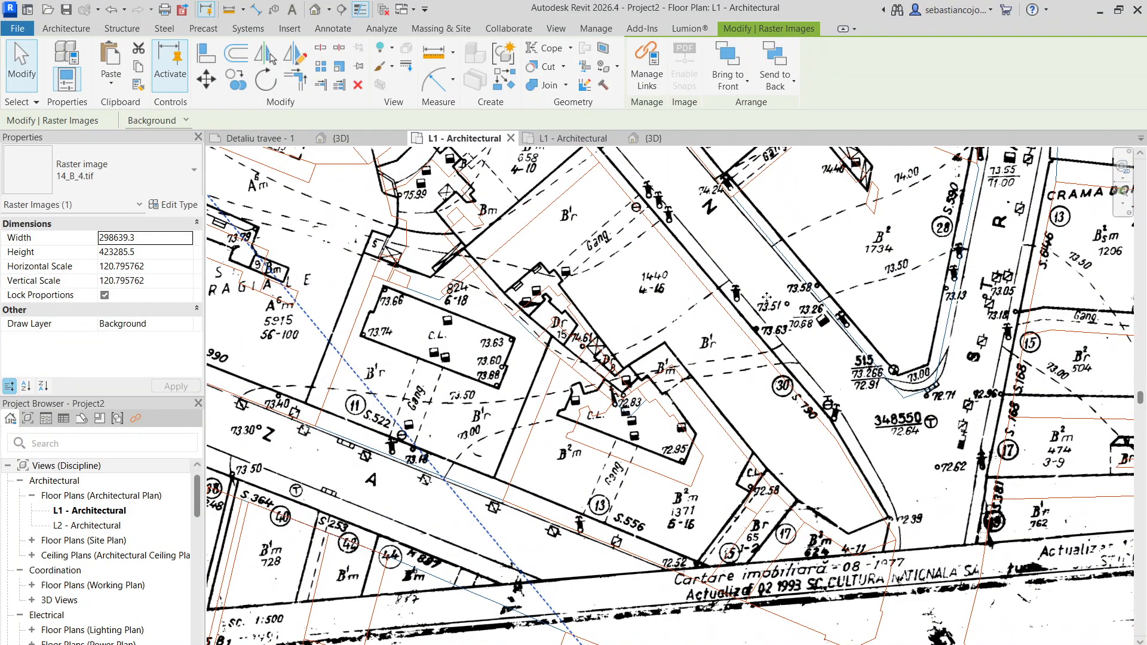
pyautogui.scroll(-3, 800, 329)
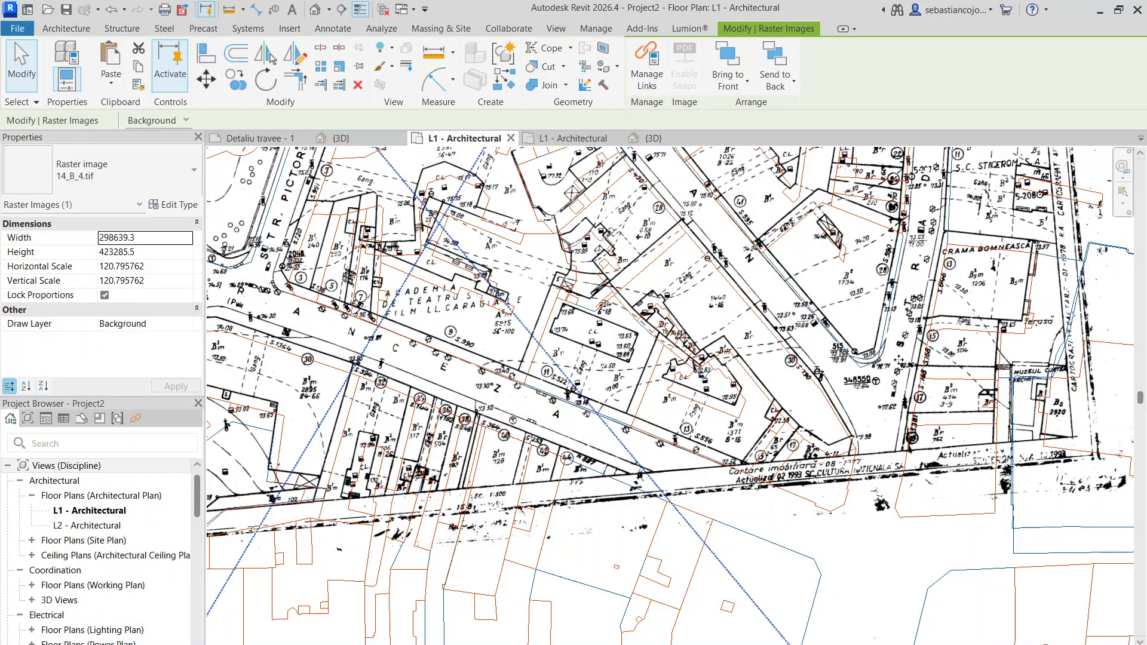
pyautogui.scroll(-2, 452, 440)
pyautogui.scroll(8, 736, 330)
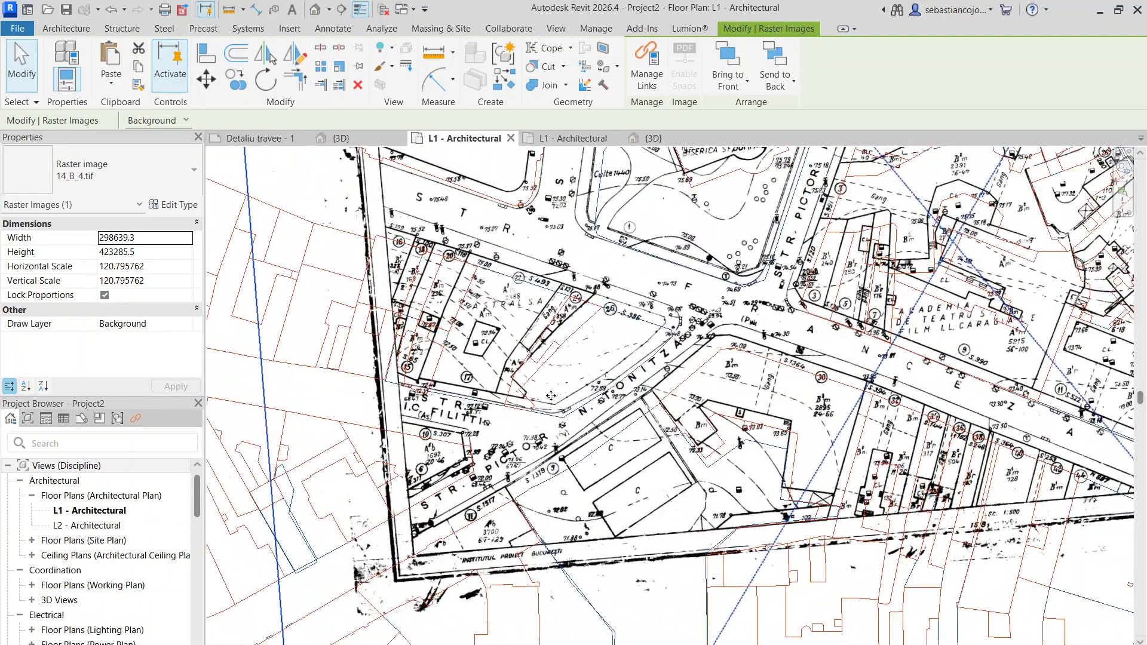
pyautogui.scroll(-6, 665, 306)
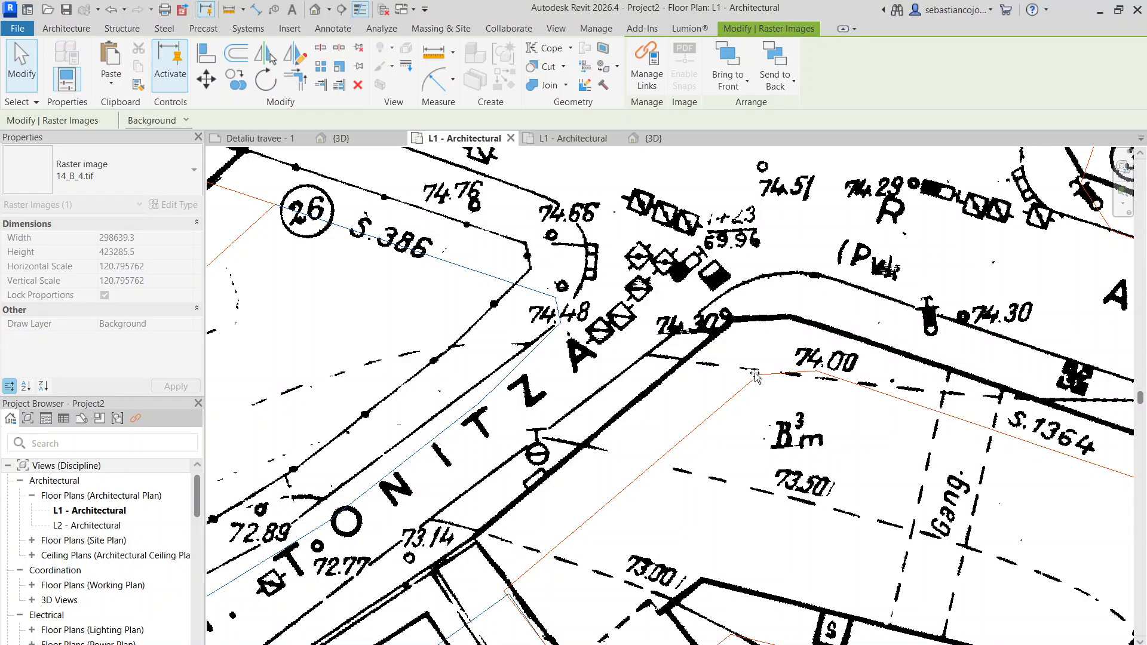
pyautogui.scroll(-5, 665, 306)
pyautogui.scroll(5, 849, 395)
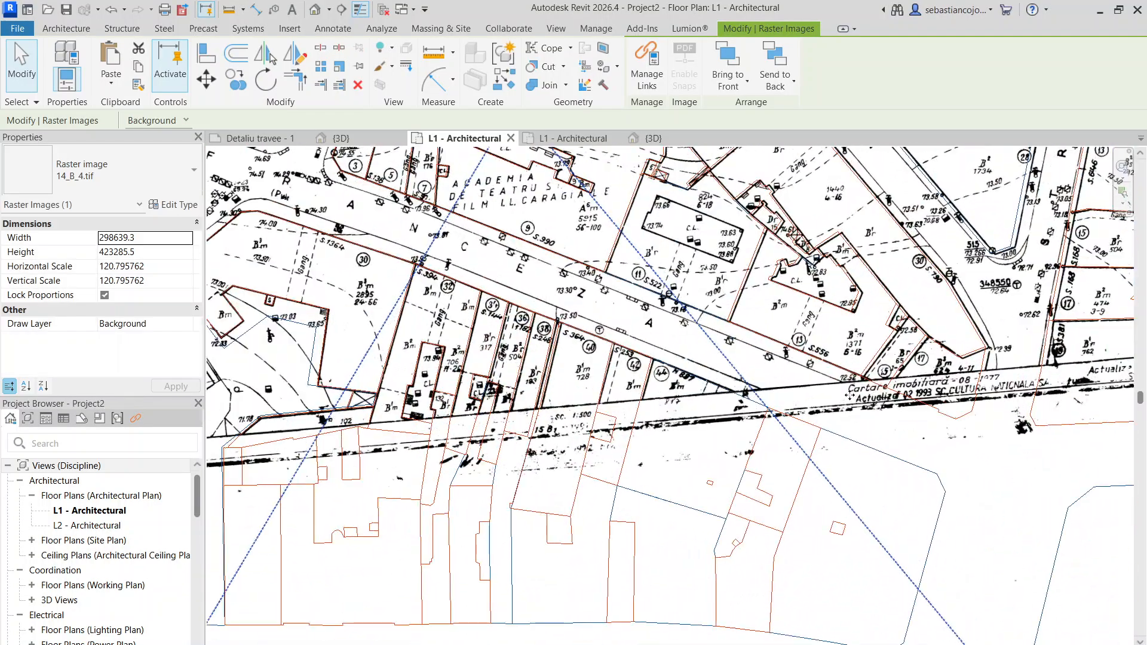
# - Check the repositioned survey map against the surrounding DWG blocks, from its western edge to the full site, and deselect it
pyautogui.scroll(-5, 1009, 361)
pyautogui.scroll(3, 955, 320)
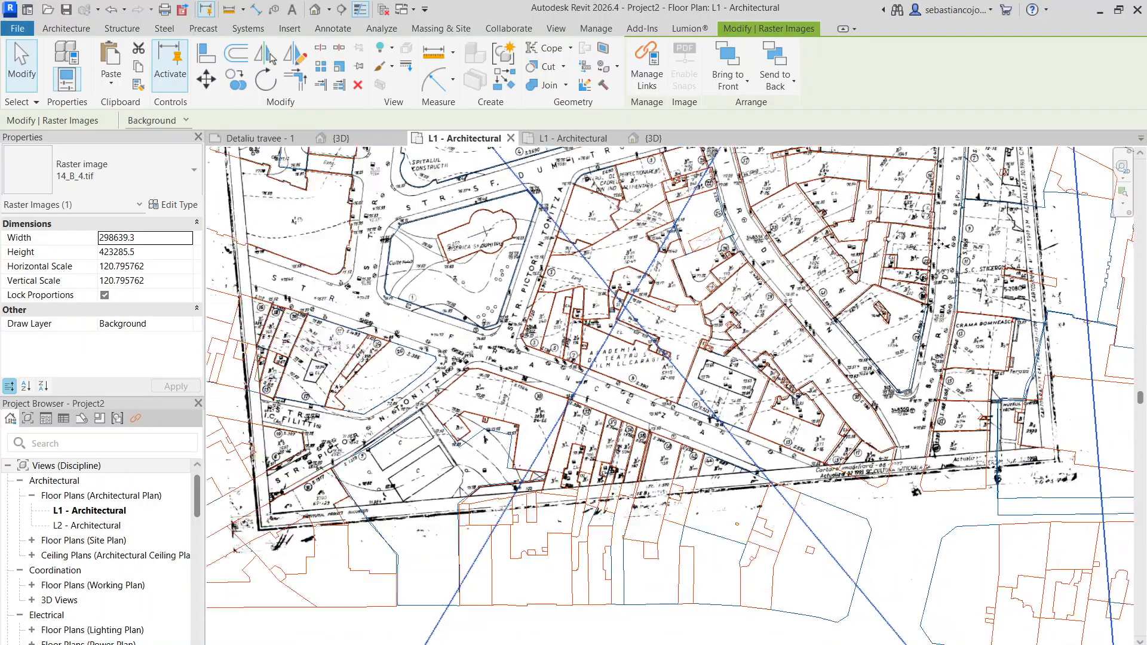
pyautogui.scroll(5, 632, 276)
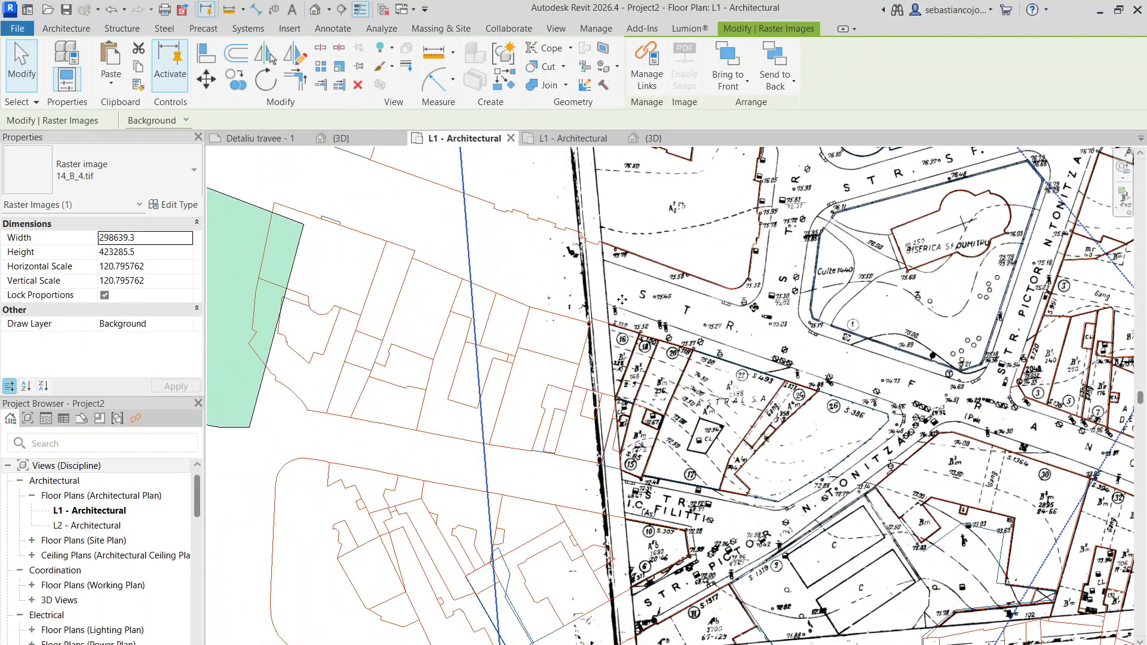
pyautogui.scroll(-3, 622, 300)
pyautogui.scroll(5, 796, 506)
pyautogui.scroll(-8, 744, 414)
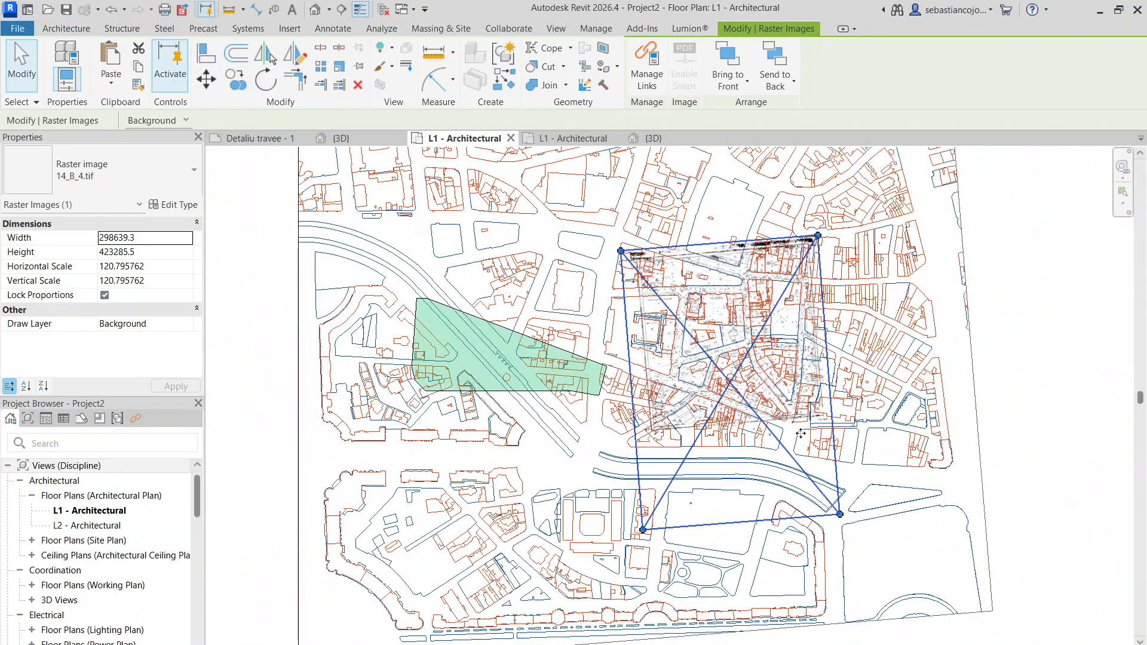
pyautogui.scroll(2, 801, 433)
pyautogui.press('Escape')
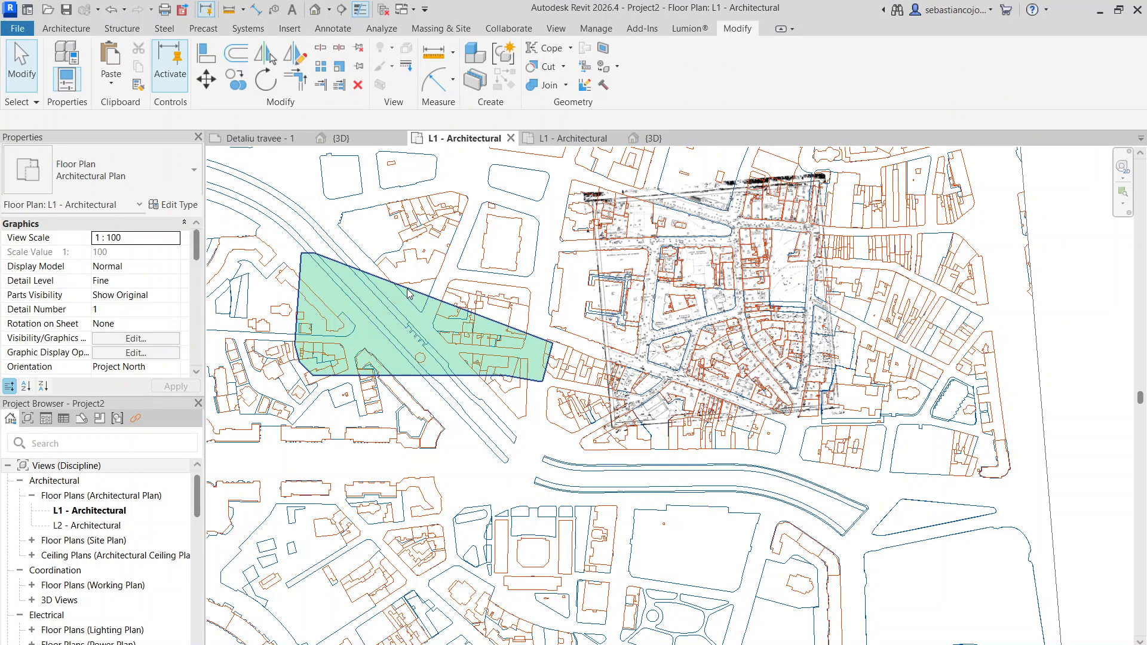
# - Move the Grassland - 1200mm toposolid east over the blocks at the survey map's southern edge, covering Tonitza street
pyautogui.click(412, 292)
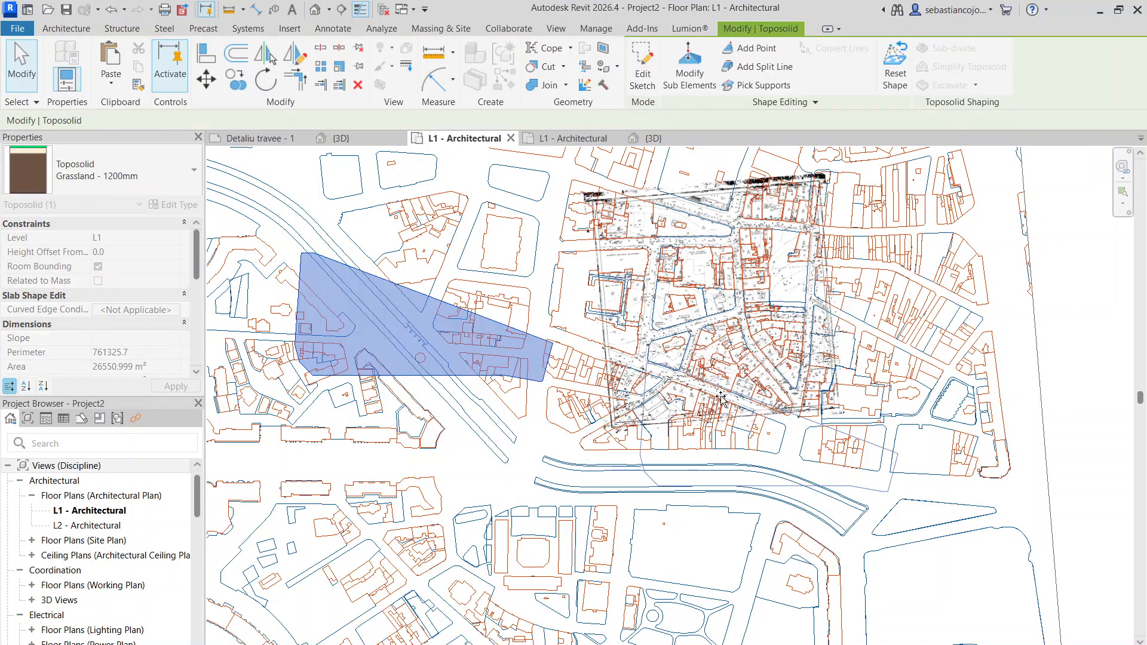
pyautogui.click(650, 361)
pyautogui.press('Escape')
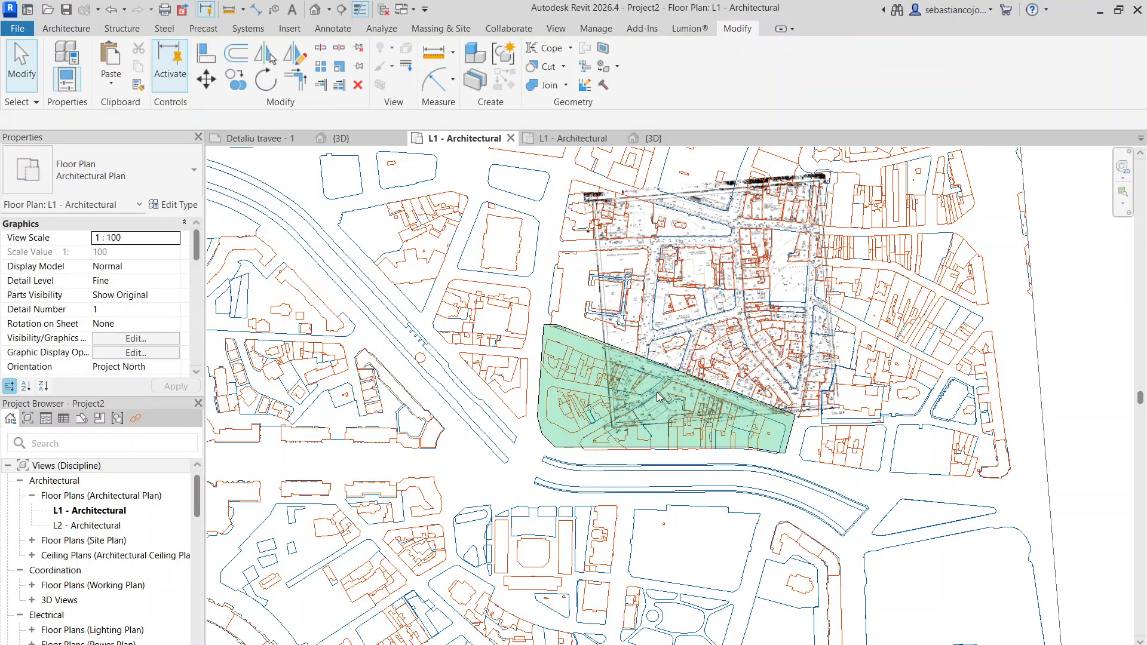
pyautogui.scroll(4, 657, 394)
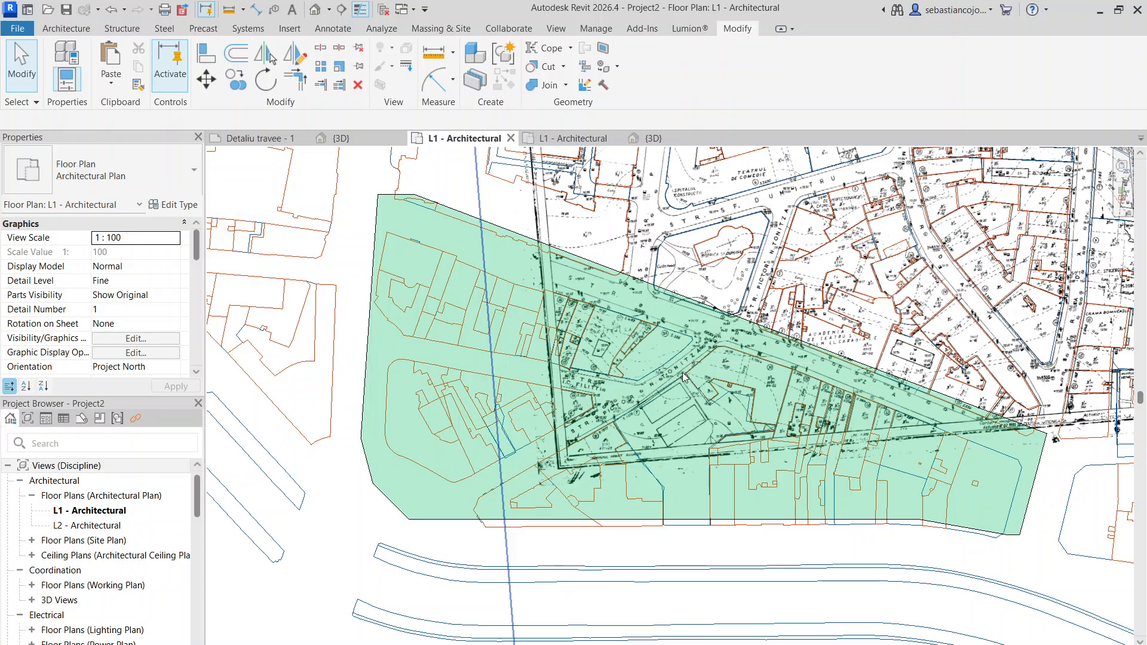
pyautogui.scroll(-4, 682, 371)
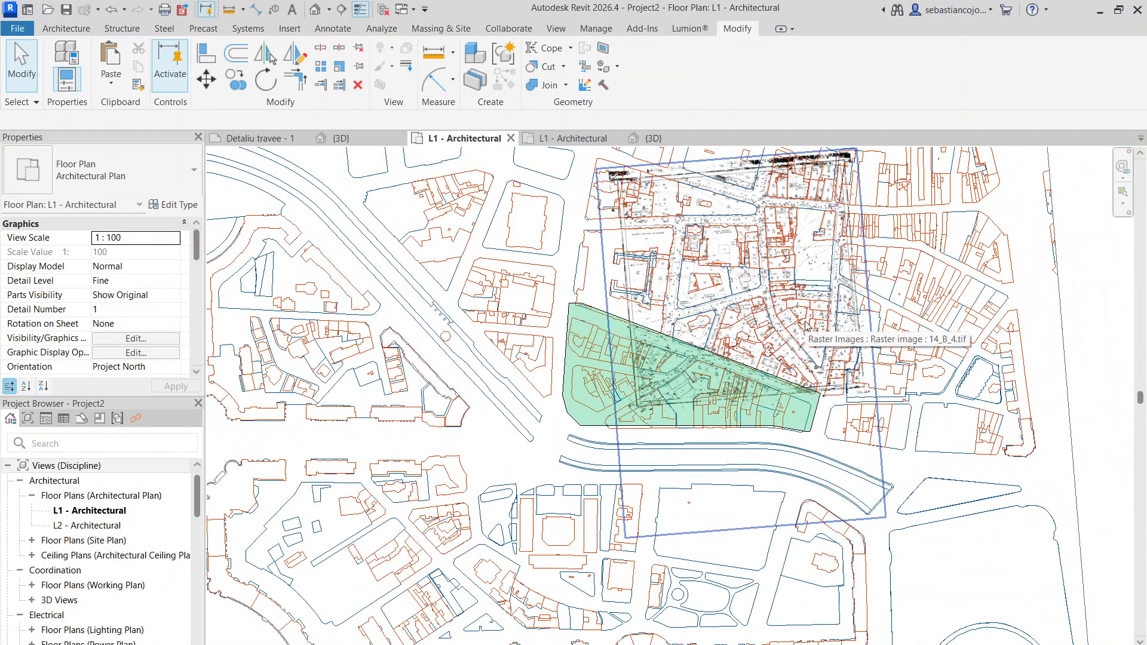
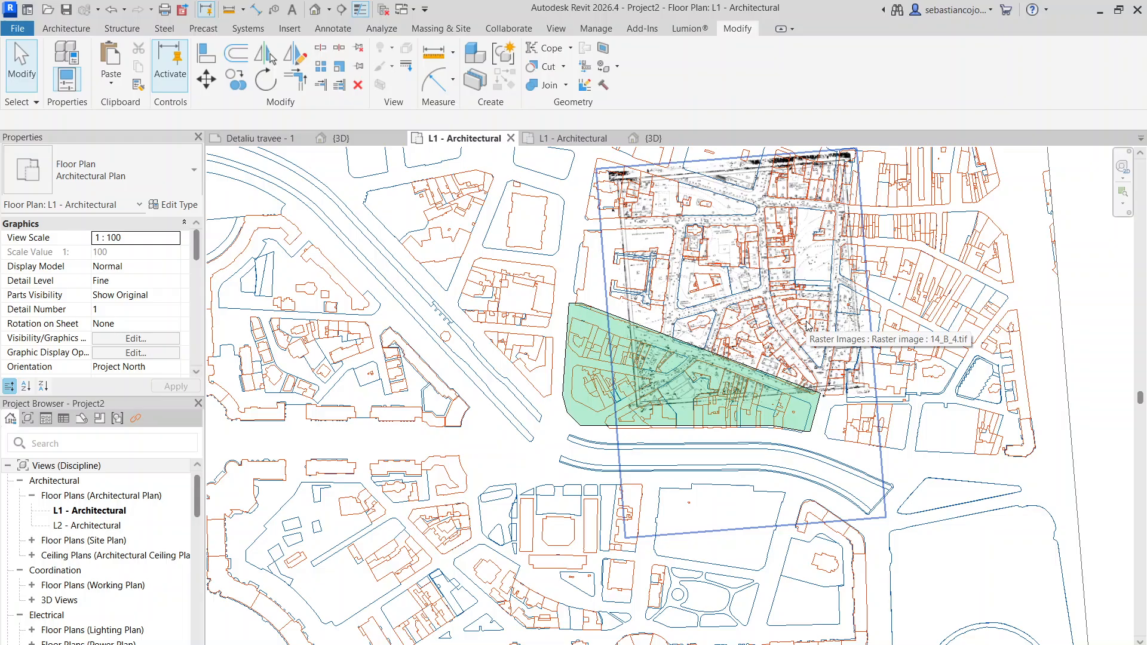
# - Switch to the L1 - Architectural plan of Proiect travee cu plan.rvt and select its survey map image 14_B_4.tif
pyautogui.click(756, 201)
pyautogui.scroll(4, 651, 290)
pyautogui.scroll(-3, 567, 301)
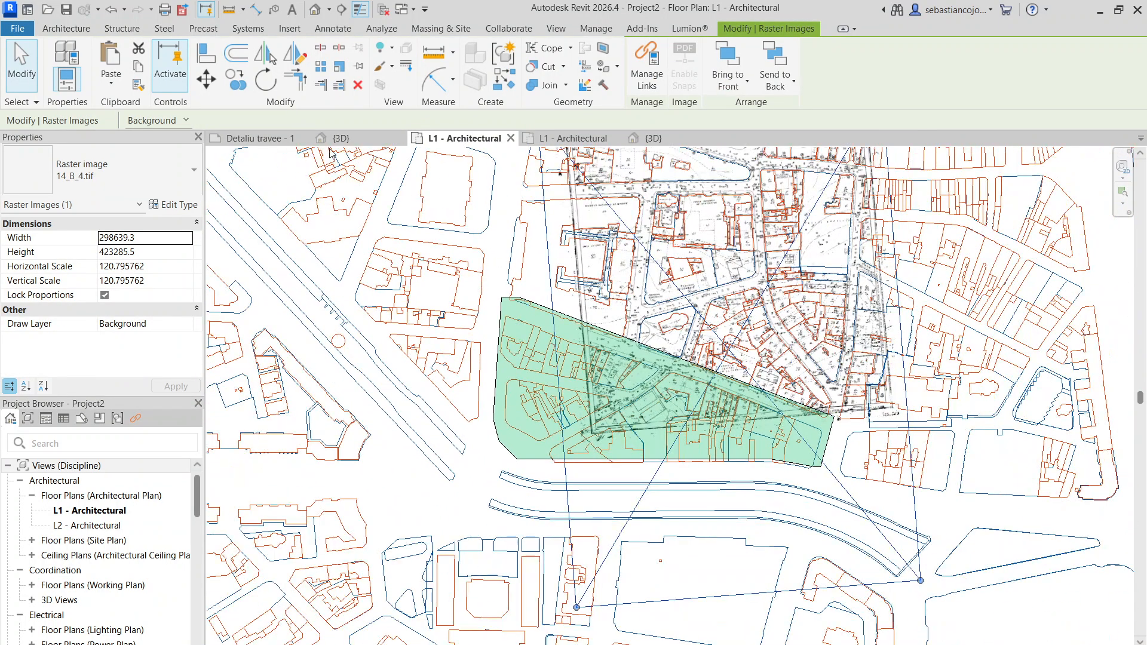
pyautogui.click(582, 137)
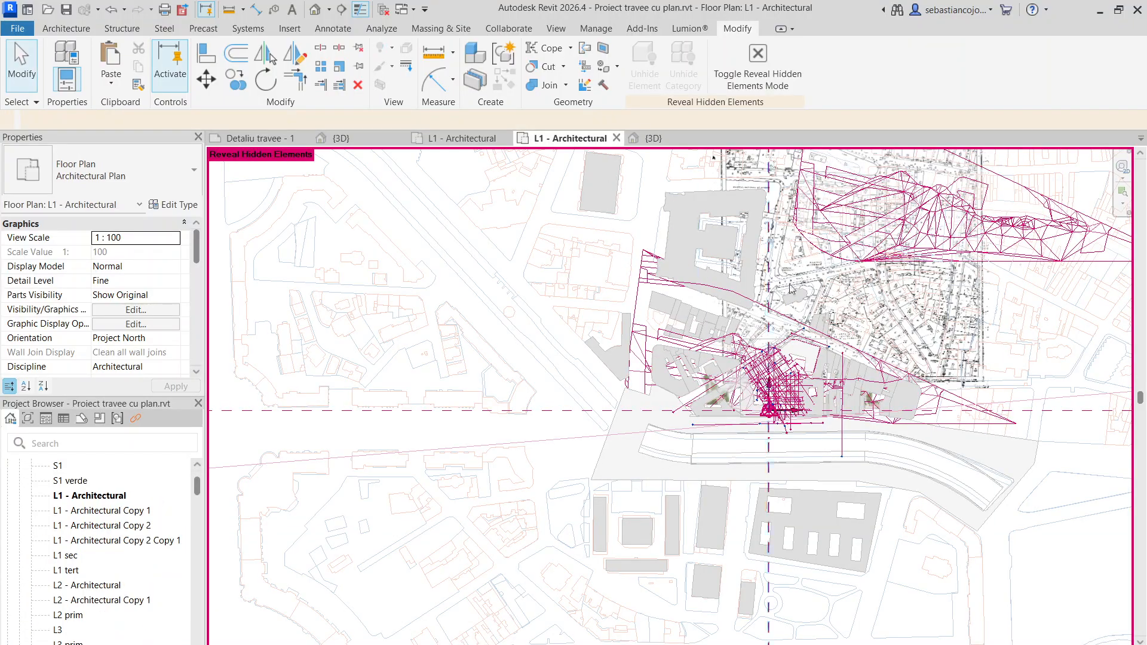
pyautogui.scroll(3, 844, 280)
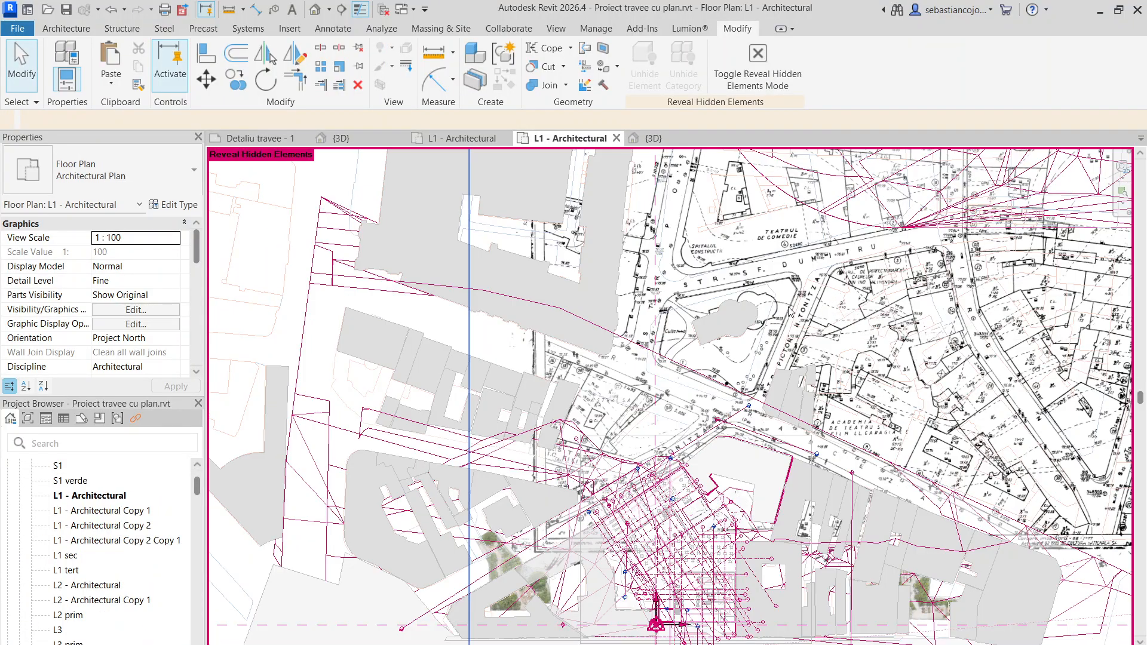
pyautogui.scroll(-3, 774, 250)
pyautogui.scroll(1, 949, 415)
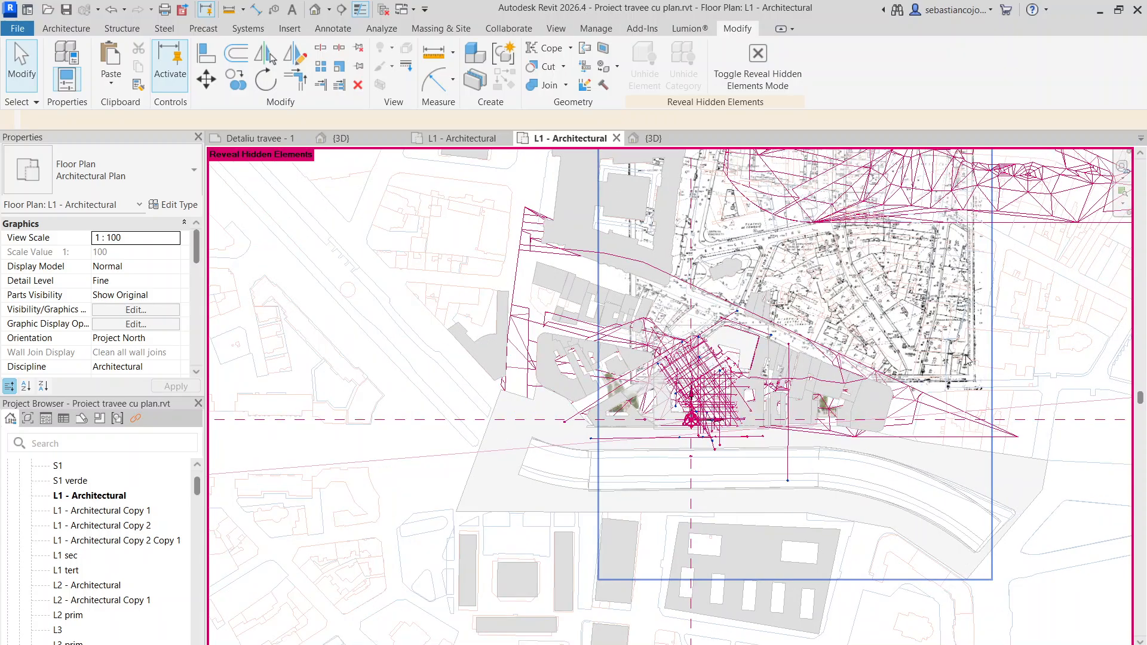
pyautogui.click(966, 359)
pyautogui.scroll(-3, 954, 372)
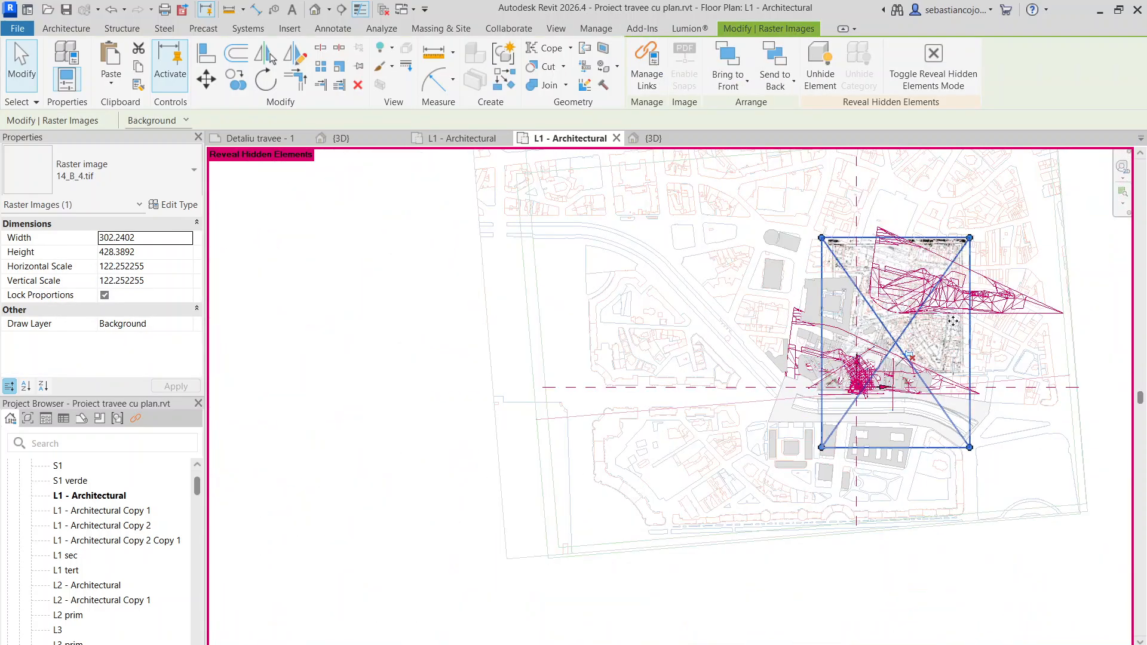
# - Examine how the selected survey map lines up with the building blocks, hidden toposolid geometry and surrounding DWG site plan
pyautogui.scroll(3, 951, 317)
pyautogui.scroll(-2, 841, 327)
pyautogui.scroll(5, 853, 415)
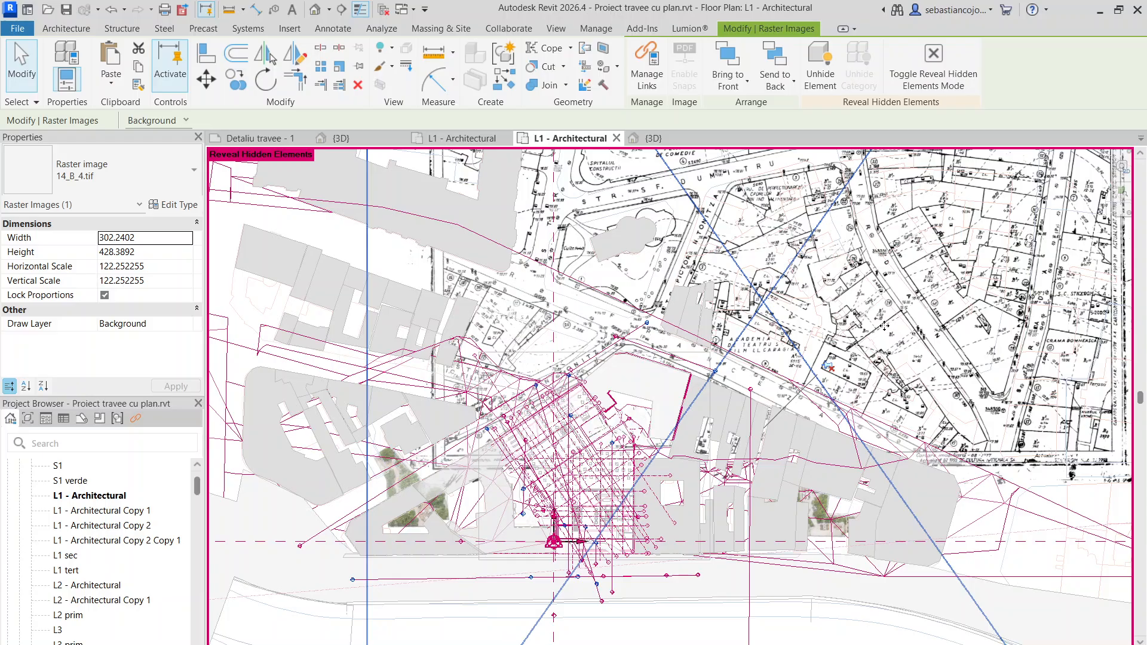
pyautogui.scroll(-1, 622, 455)
pyautogui.scroll(5, 585, 445)
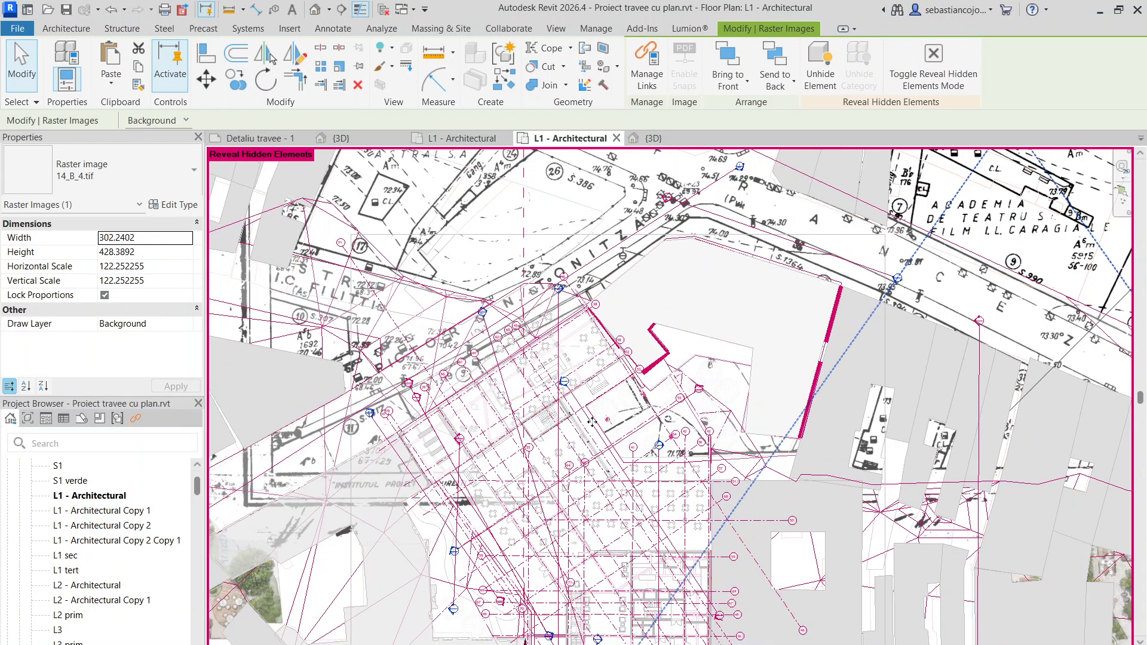
pyautogui.scroll(-5, 607, 387)
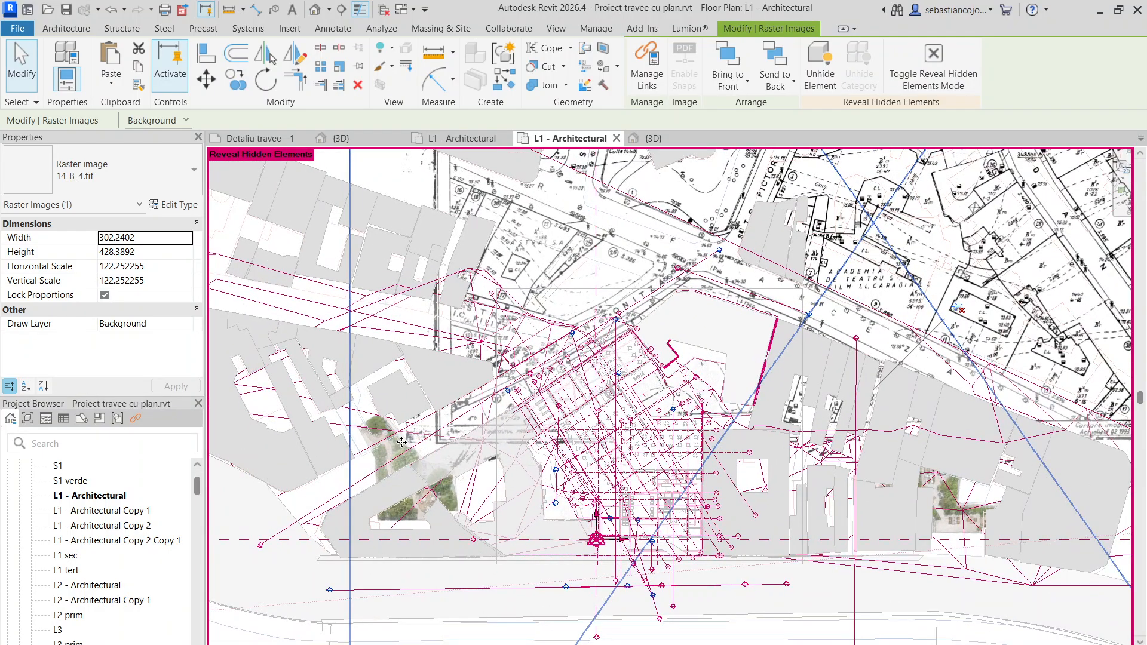
pyautogui.scroll(-6, 402, 442)
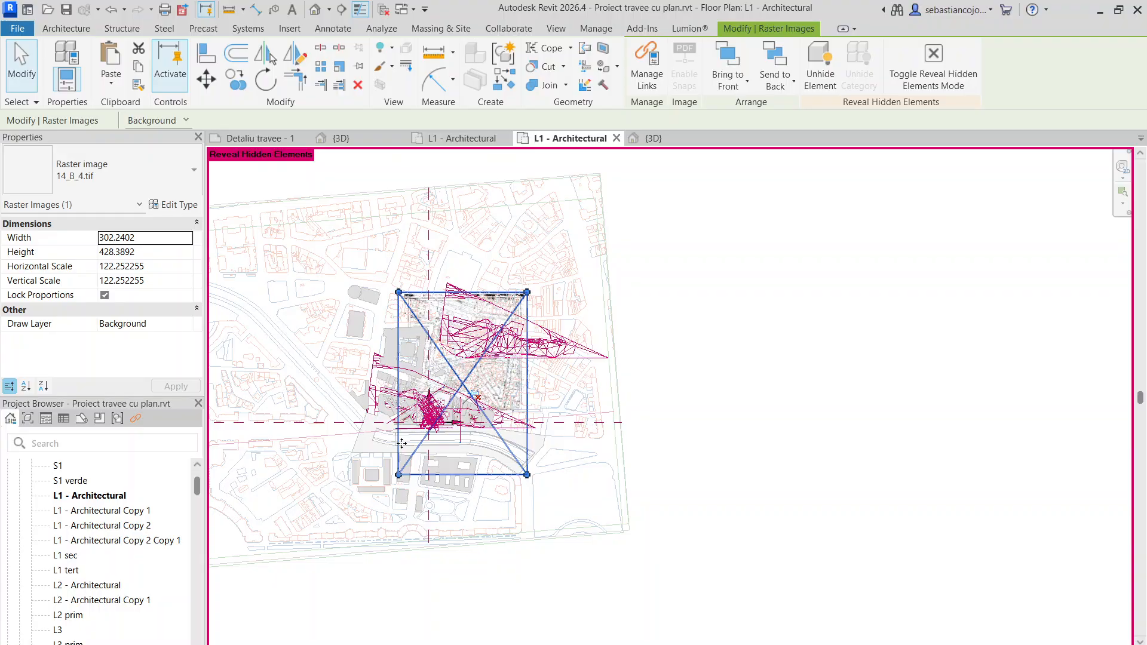
pyautogui.scroll(3, 402, 442)
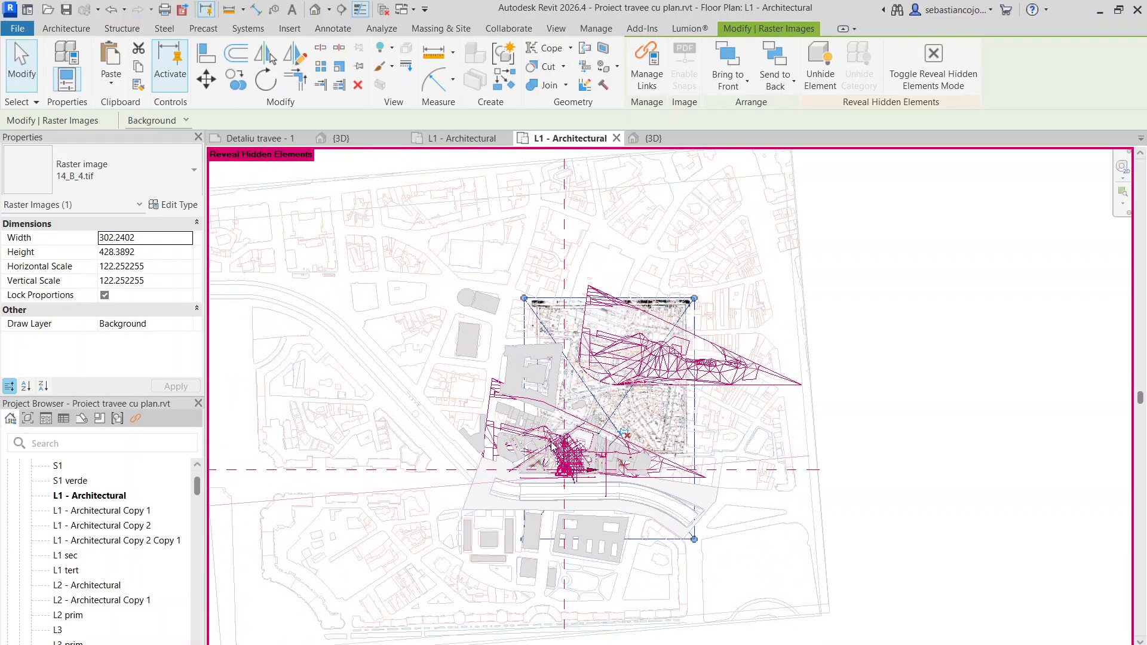
# - Open the sheet Detaliu travee - 1 and examine its facade, section and detail views
pyautogui.scroll(-10, 114, 501)
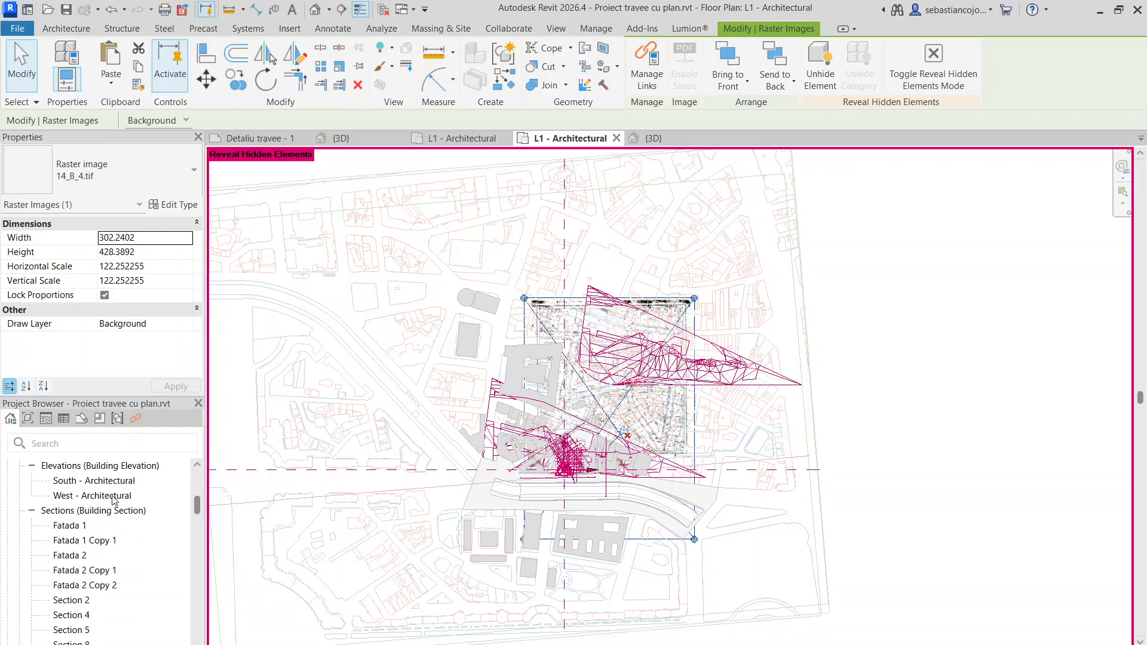
pyautogui.scroll(-15, 108, 526)
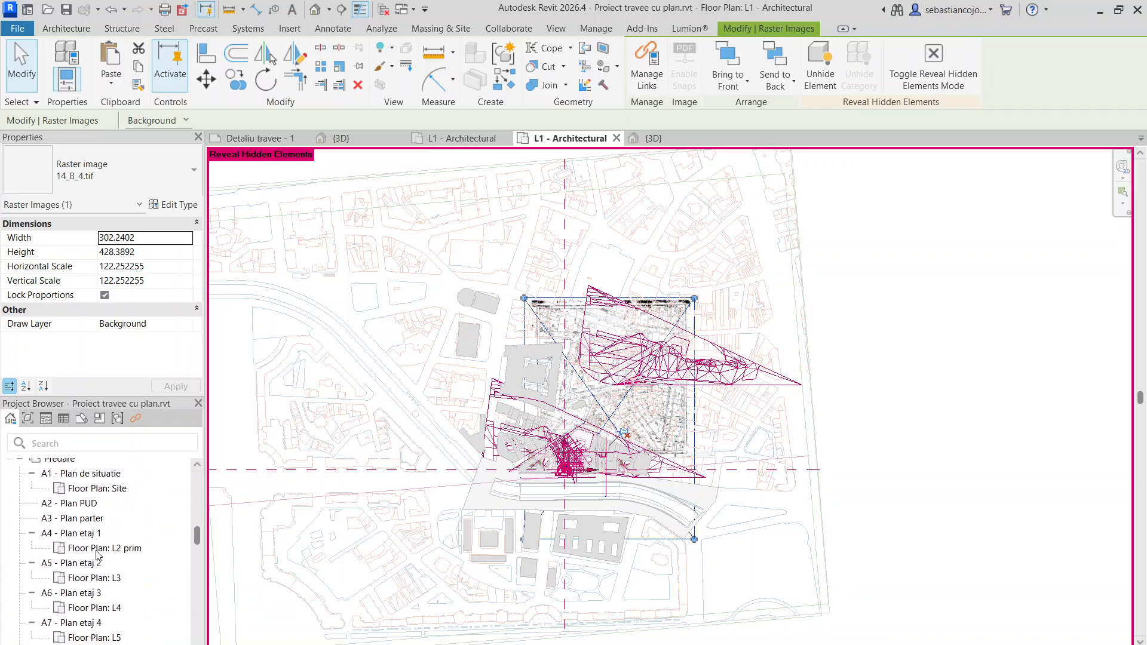
pyautogui.scroll(-12, 99, 555)
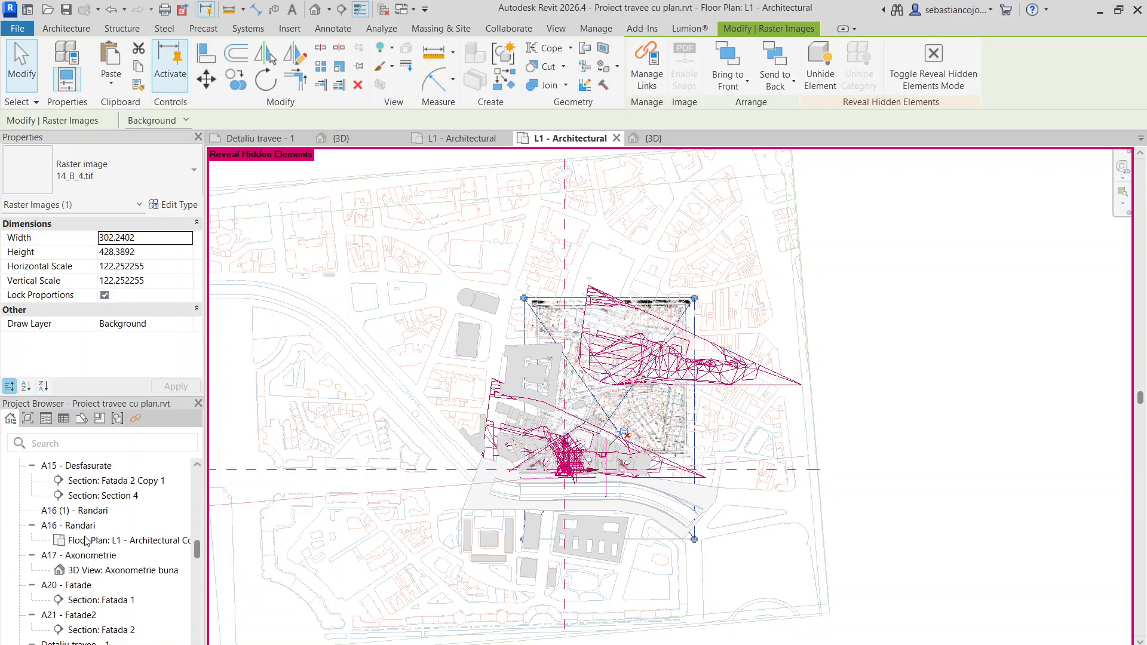
pyautogui.scroll(-5, 87, 541)
pyautogui.doubleClick(78, 570)
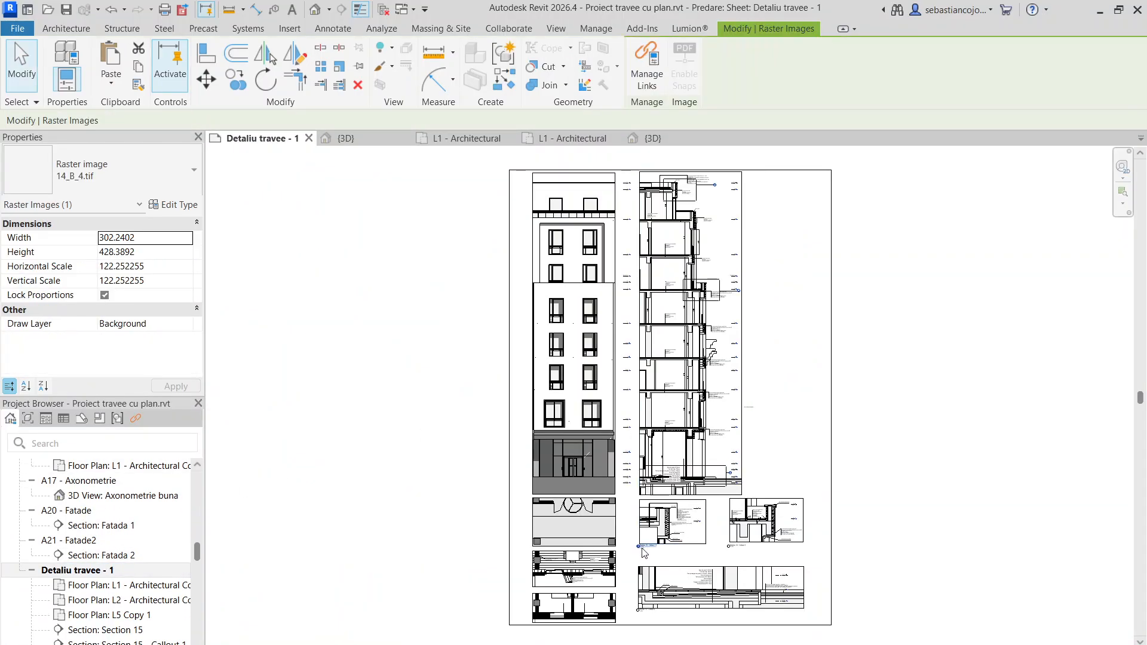
pyautogui.scroll(2, 643, 552)
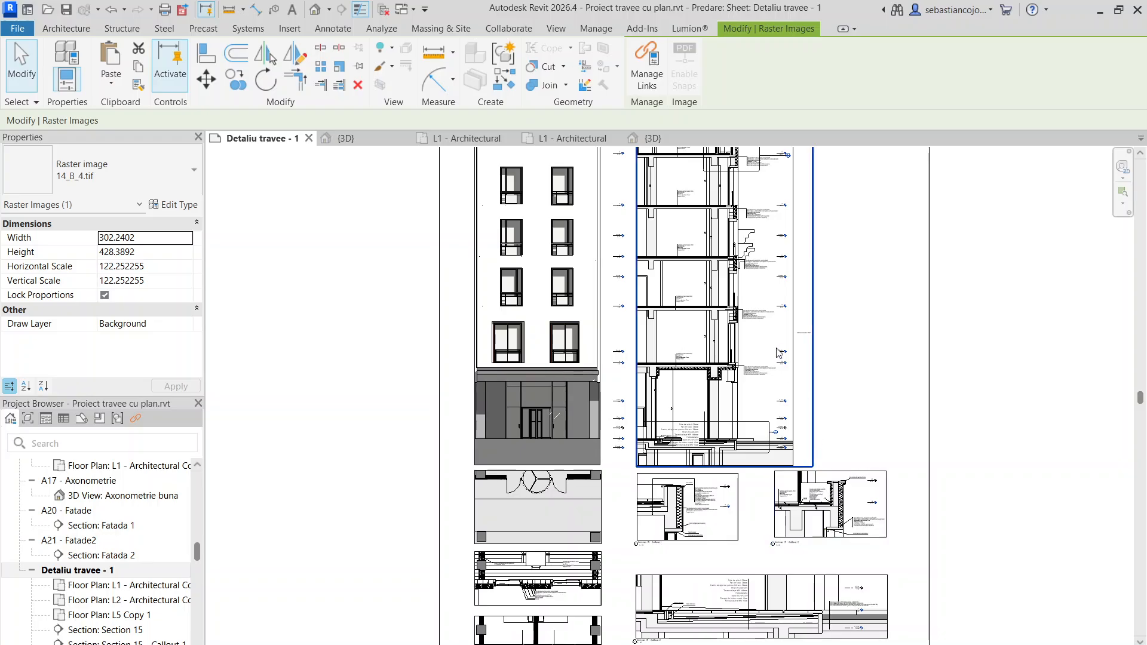
pyautogui.moveTo(809, 353); pyautogui.dragTo(800, 410, button='middle')
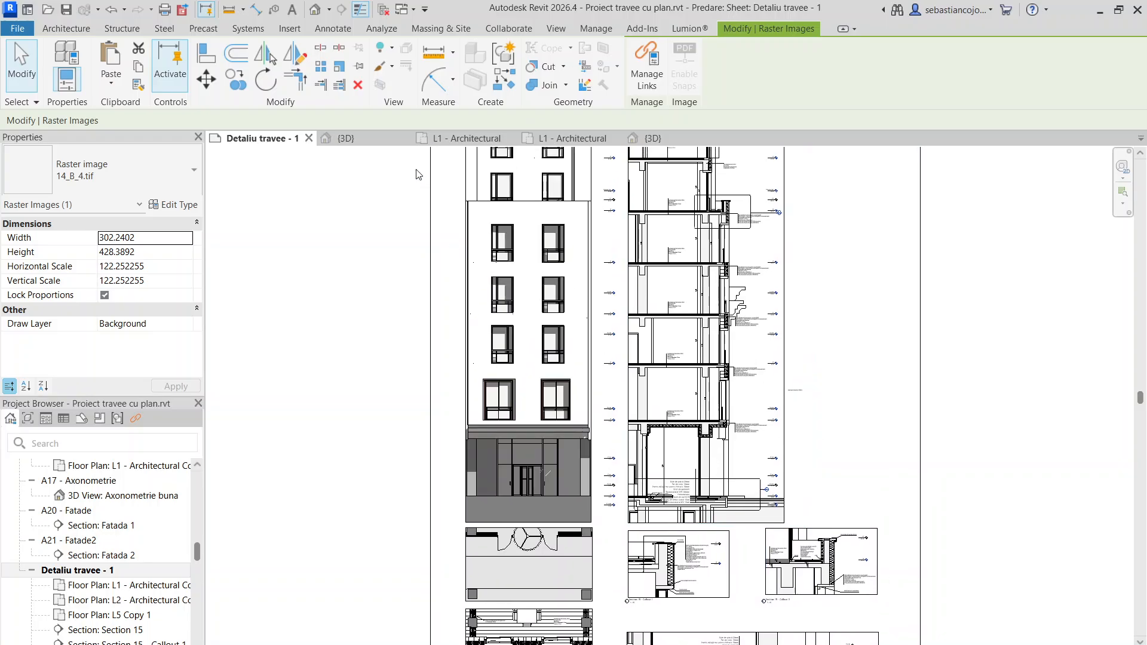
# - Return to Project2's L1 - Architectural plan, select the Grassland - 1200mm toposolid and start adding shape points to it
pyautogui.click(465, 138)
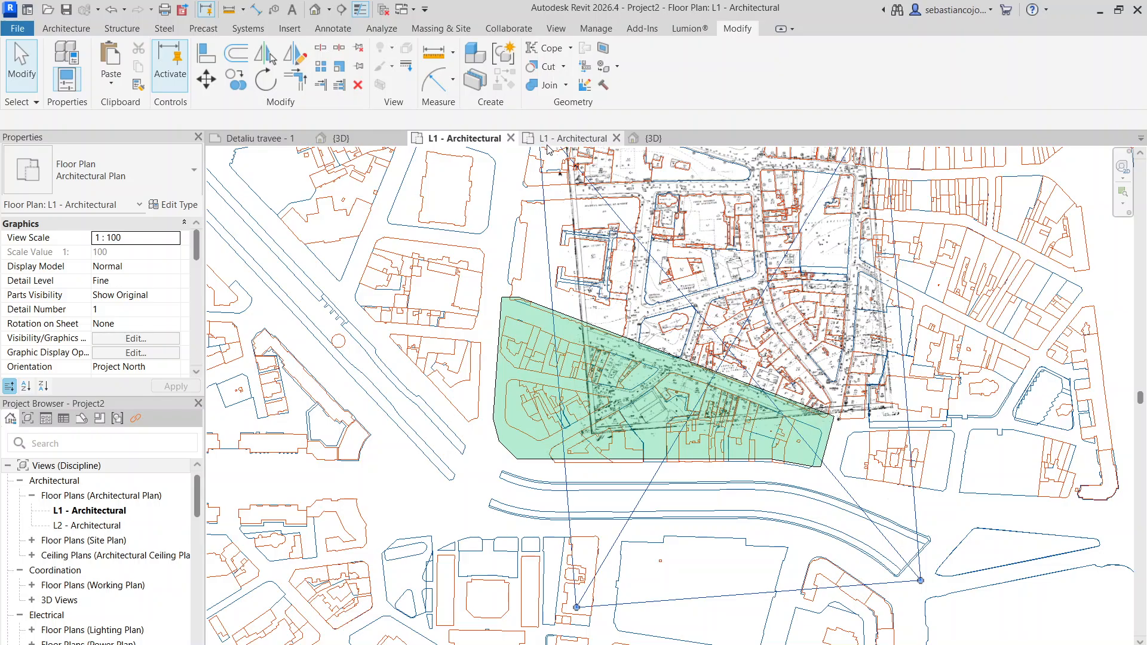
pyautogui.scroll(3, 702, 450)
pyautogui.scroll(5, 989, 410)
pyautogui.click(967, 412)
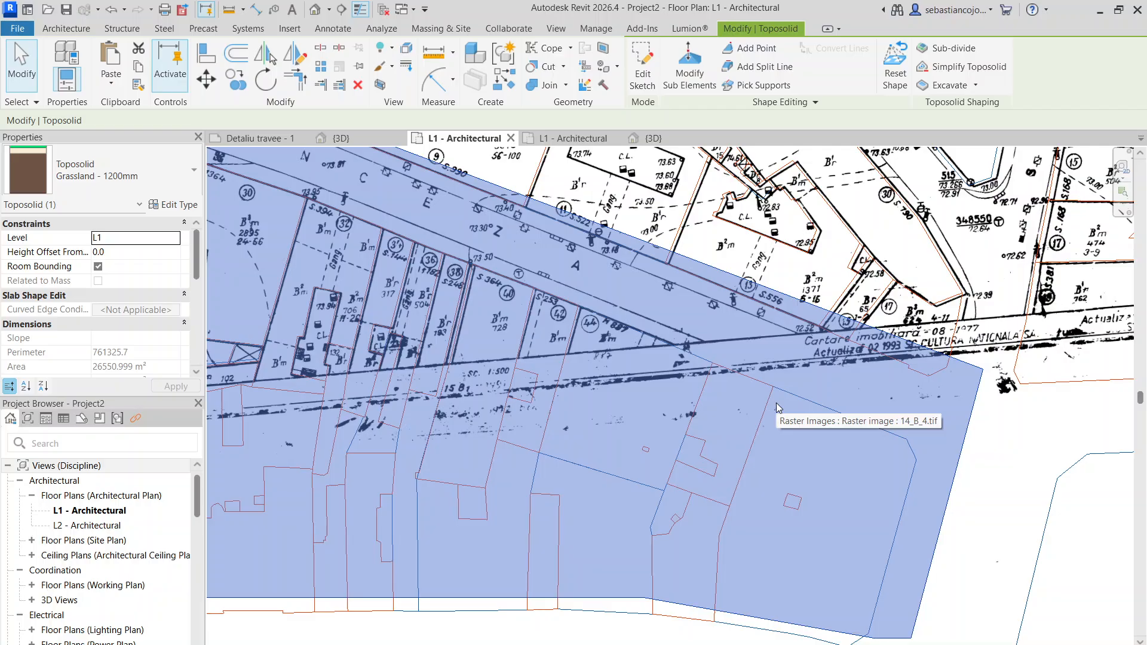
pyautogui.scroll(-2, 776, 403)
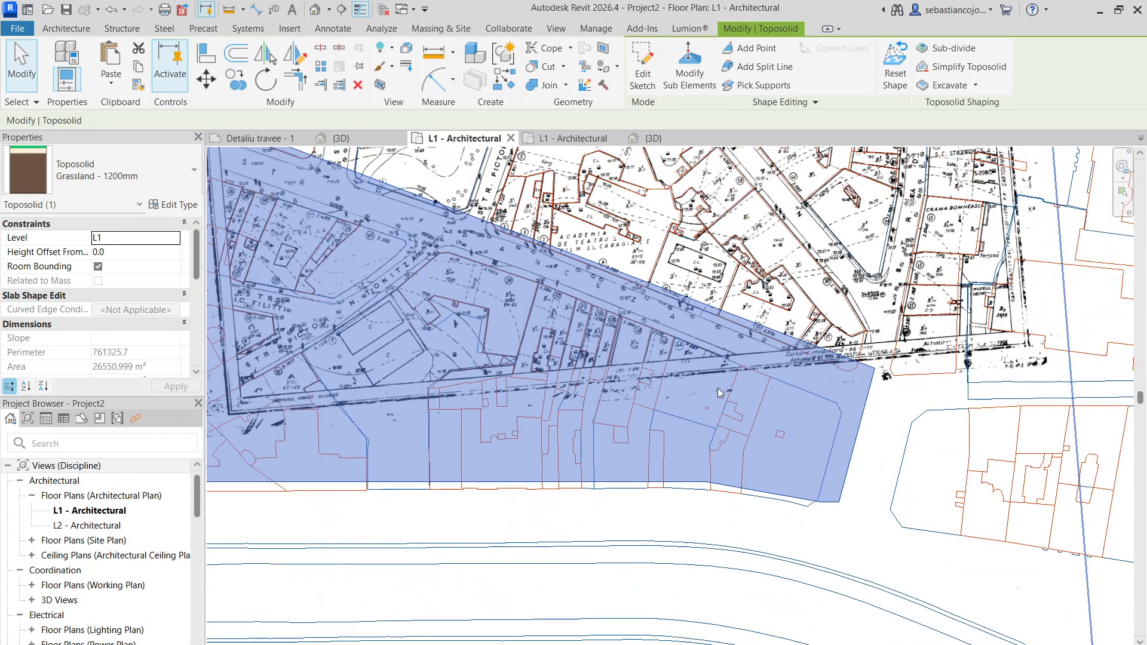
pyautogui.scroll(-1, 531, 328)
pyautogui.scroll(1, 314, 229)
pyautogui.scroll(3, 585, 275)
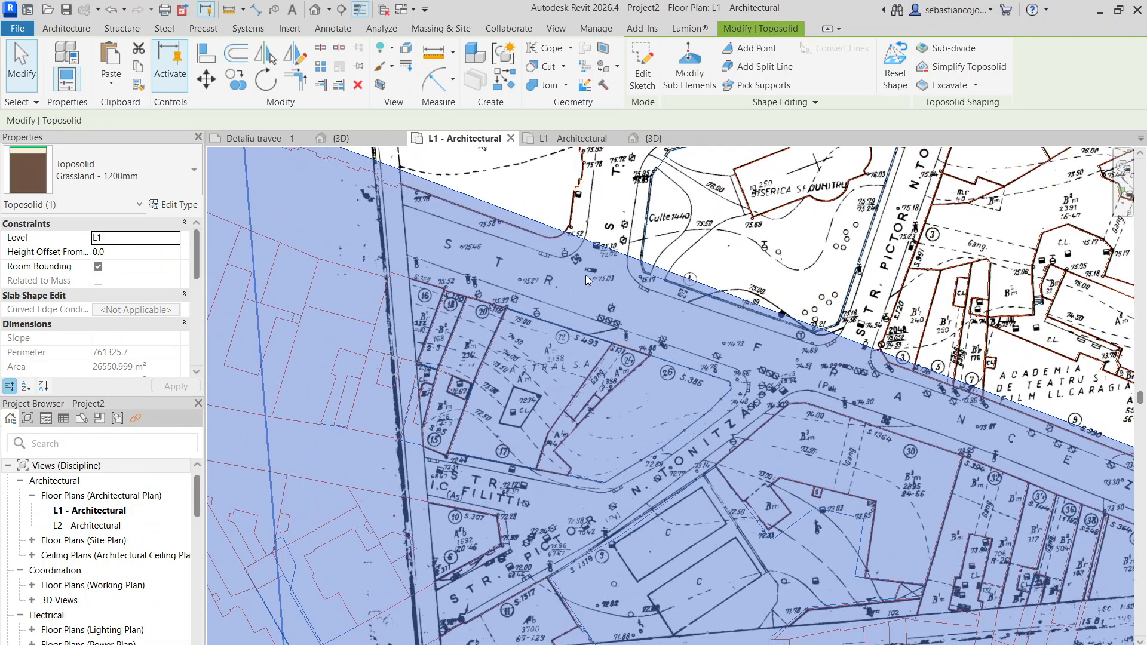
pyautogui.moveTo(650, 293); pyautogui.dragTo(546, 275, button='middle')
pyautogui.scroll(-1, 531, 288)
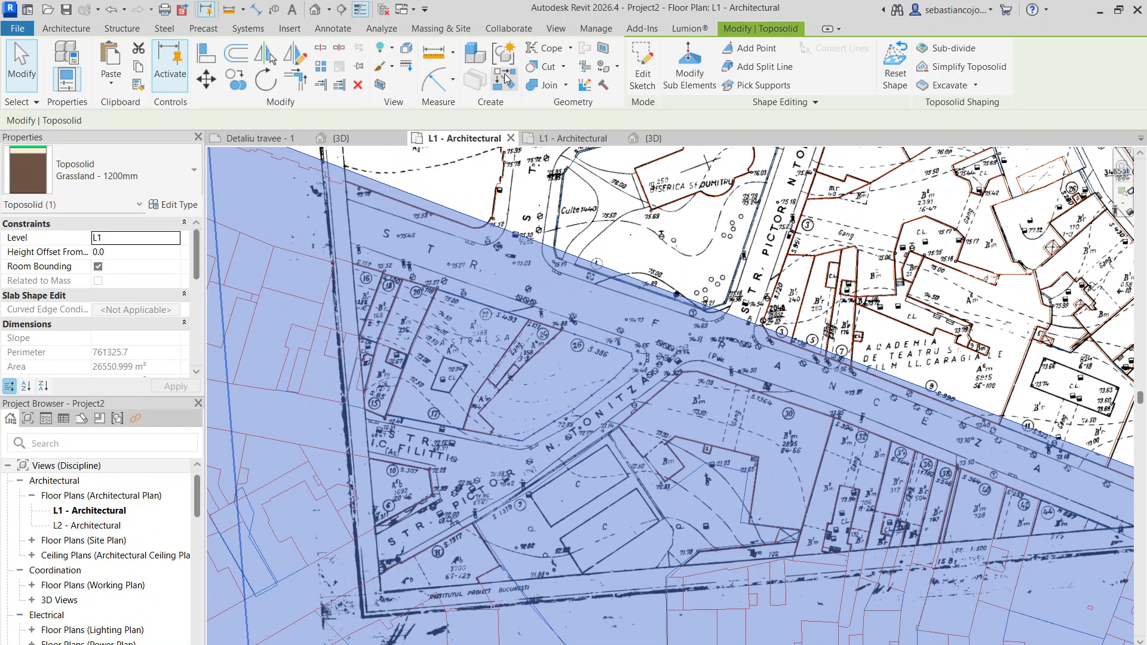
pyautogui.scroll(2, 358, 263)
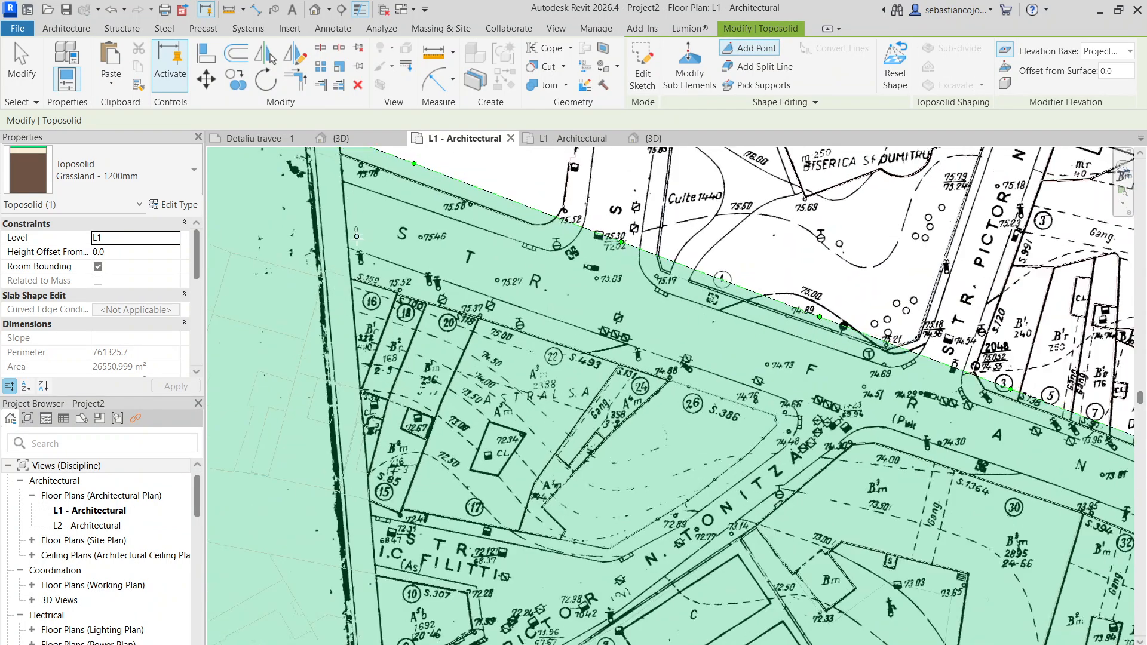
# - Add toposolid points at the survey spots marked 75.52, 75.37 and 74.88 along the northern edge of parcels 18 to 24
pyautogui.scroll(2, 406, 276)
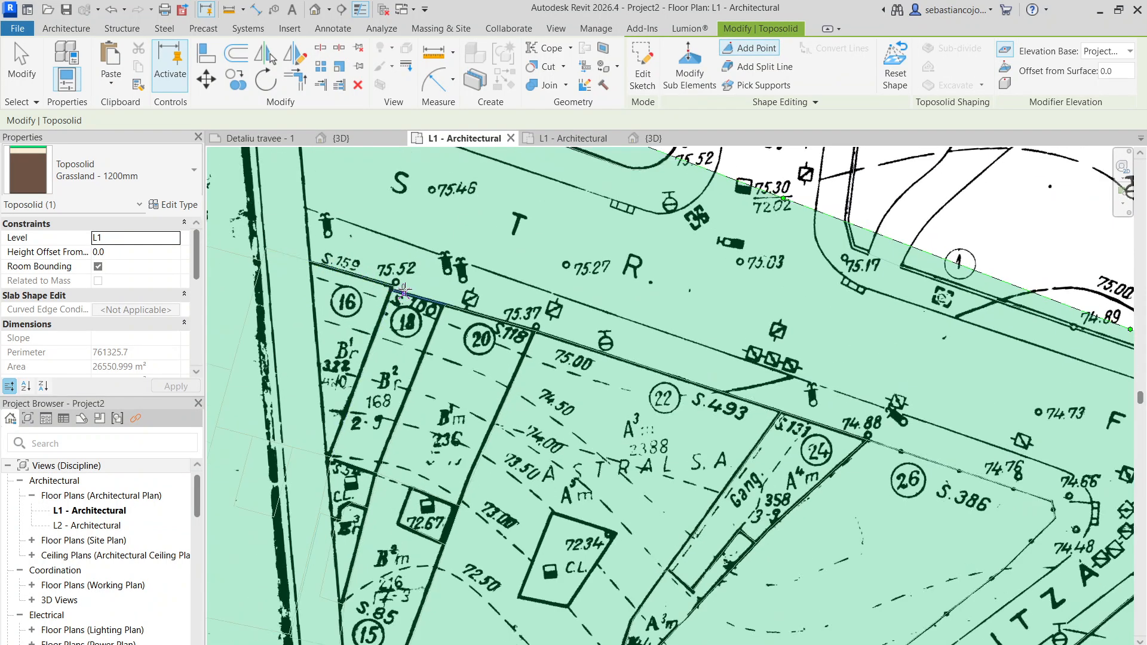
pyautogui.scroll(2, 531, 327)
pyautogui.click(537, 330)
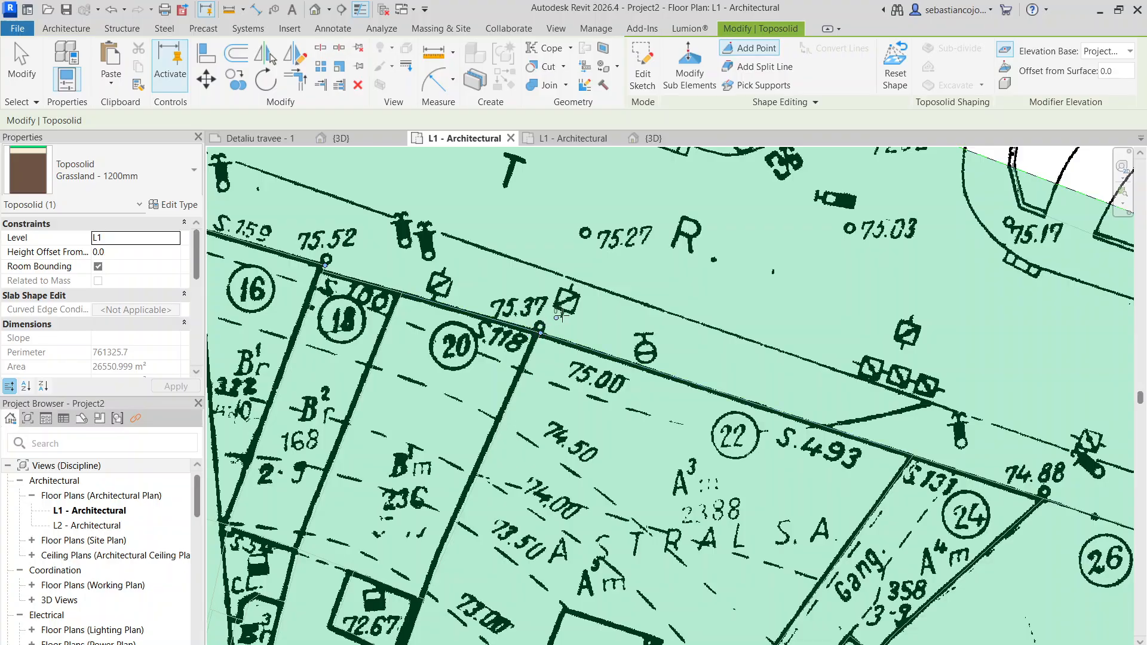
pyautogui.moveTo(925, 429); pyautogui.dragTo(507, 266, button='middle')
pyautogui.scroll(-2, 591, 311)
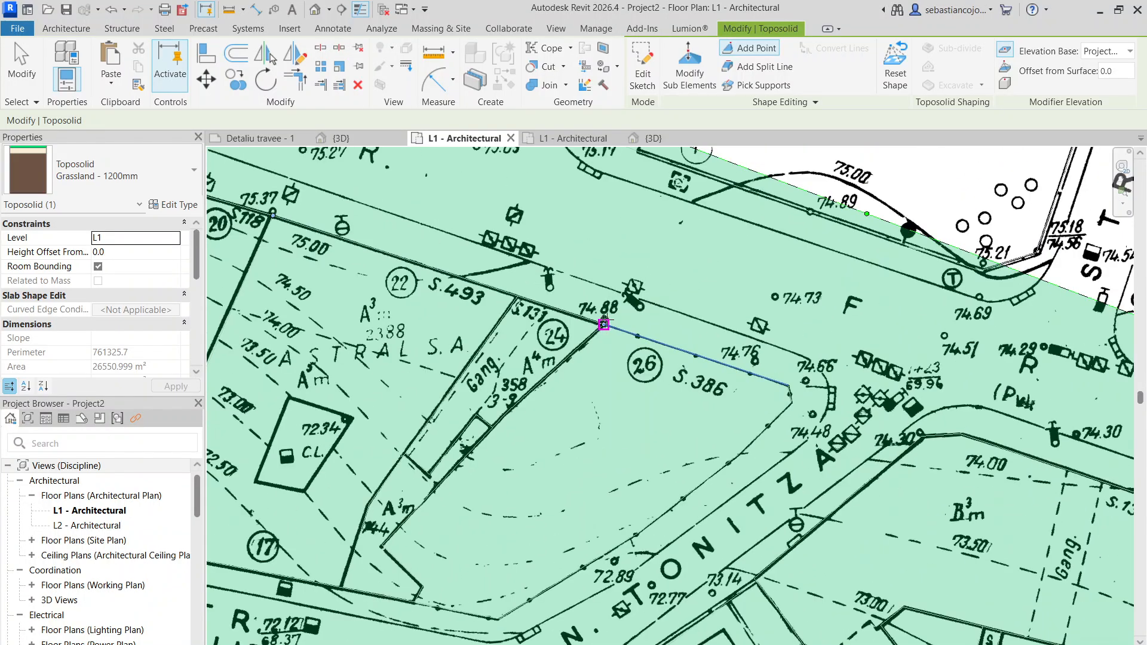
pyautogui.scroll(-3, 796, 319)
pyautogui.scroll(3, 825, 336)
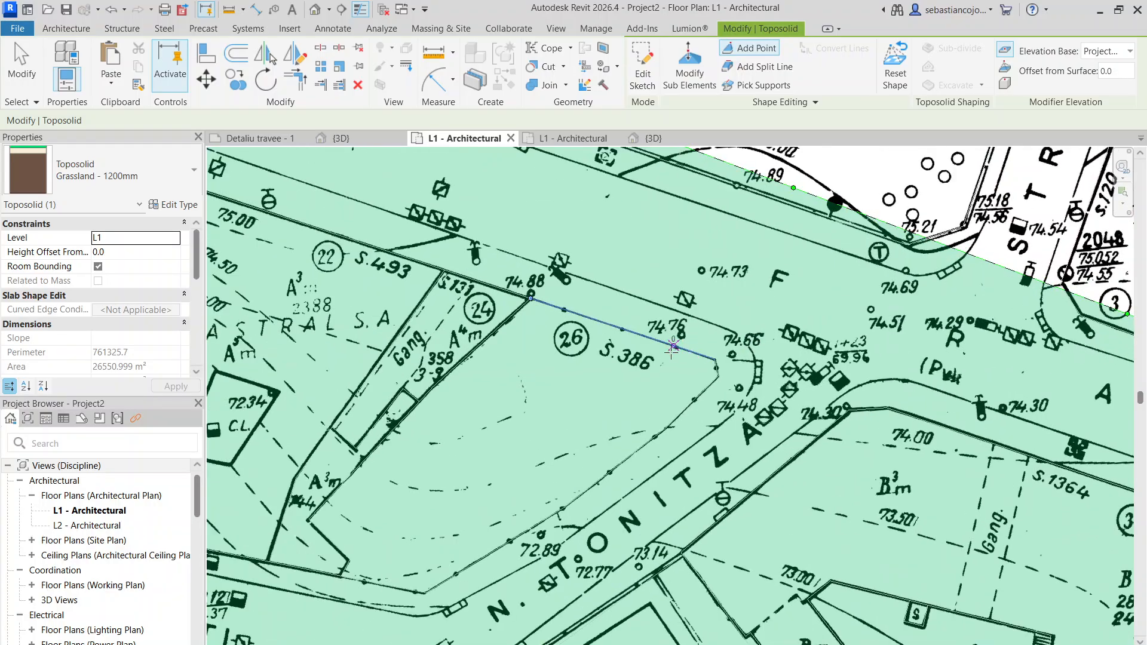
# - Add toposolid points at the survey spots marked 74.76 and 74.66 beside parcel 26 near Tonitza street
pyautogui.scroll(2, 666, 329)
pyautogui.scroll(-2, 676, 318)
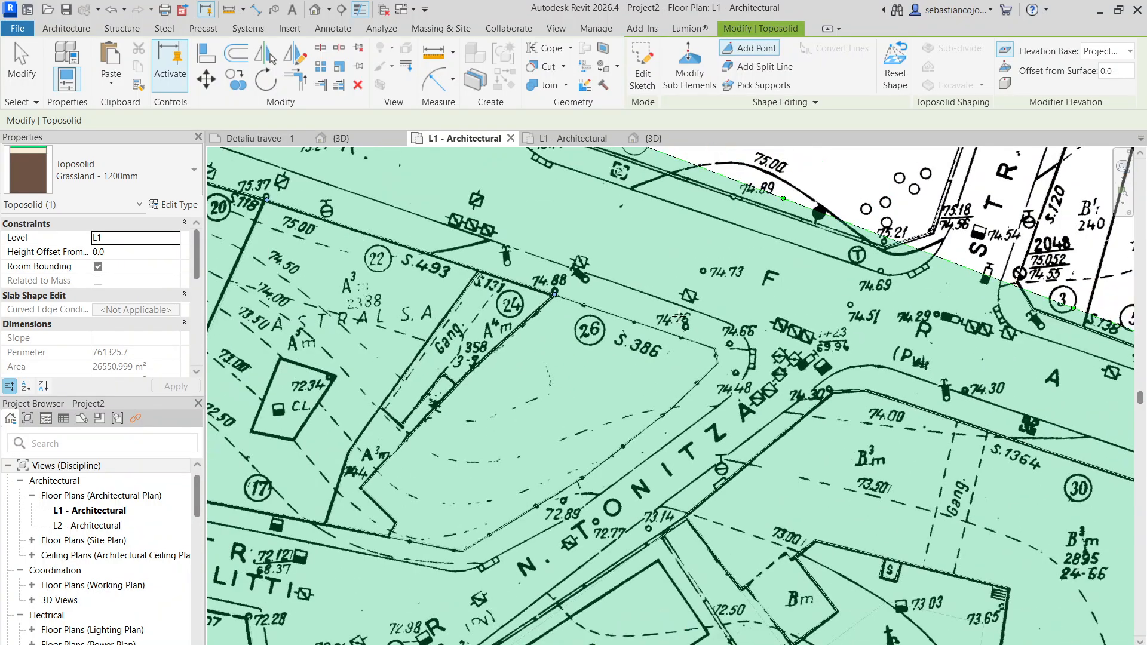
pyautogui.scroll(3, 679, 316)
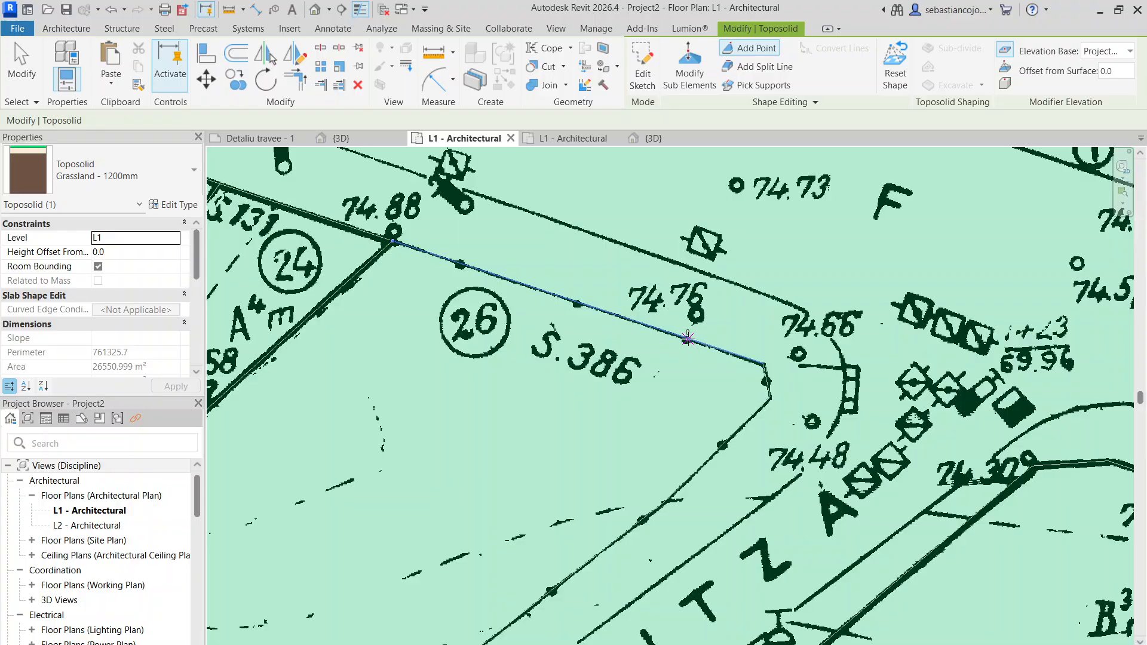
pyautogui.click(688, 338)
pyautogui.scroll(-4, 733, 270)
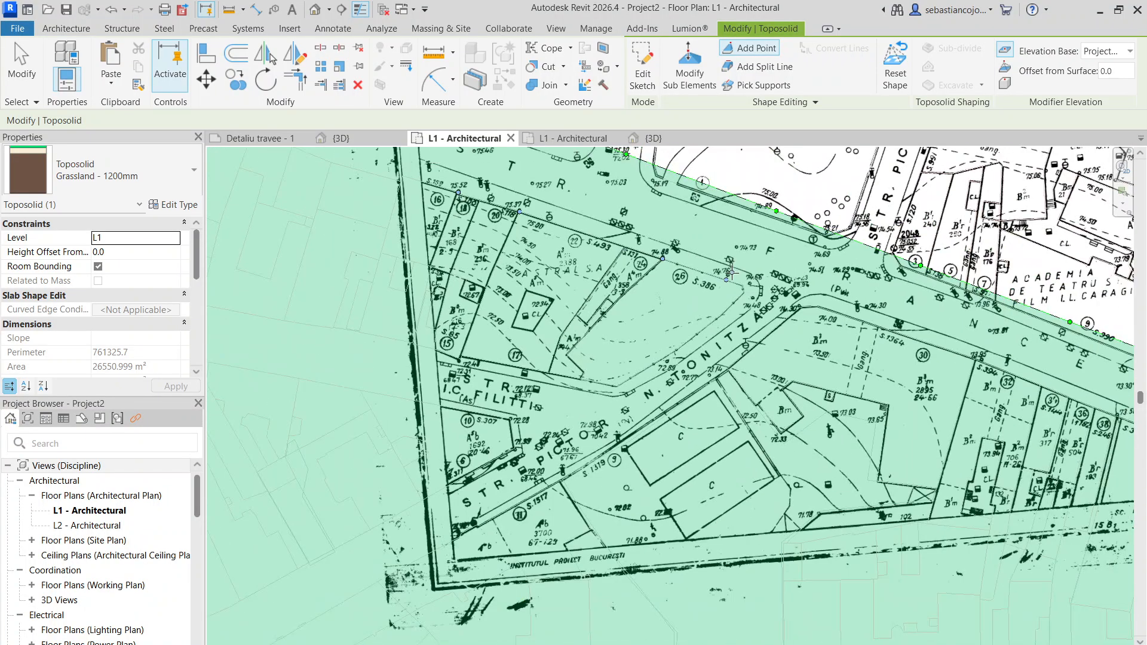
pyautogui.scroll(3, 731, 273)
pyautogui.scroll(-2, 747, 278)
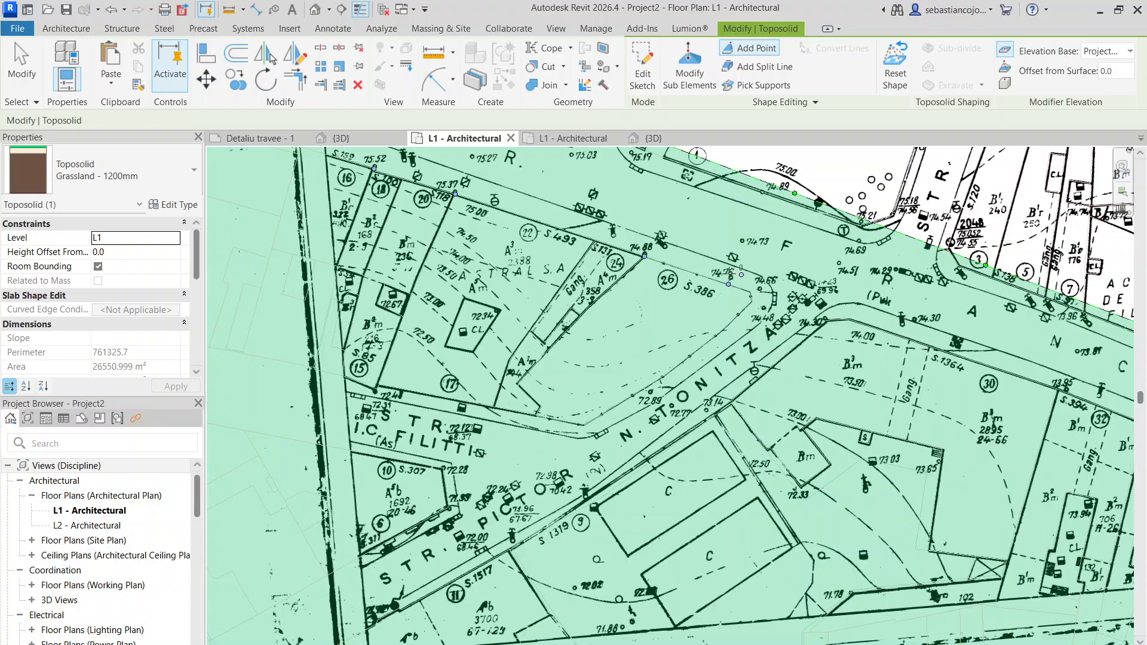
pyautogui.scroll(3, 757, 291)
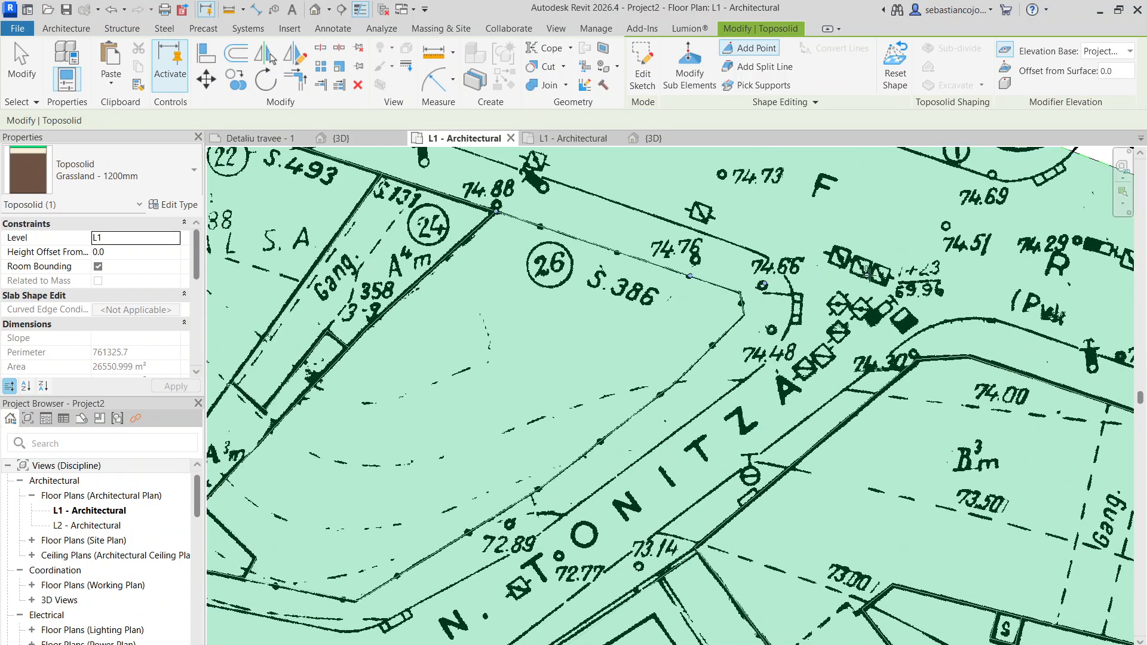
# - Add toposolid points in the street north of parcel 30 at the survey spots marked 74.51 and 74.30
pyautogui.moveTo(952, 275); pyautogui.dragTo(494, 229, button='middle')
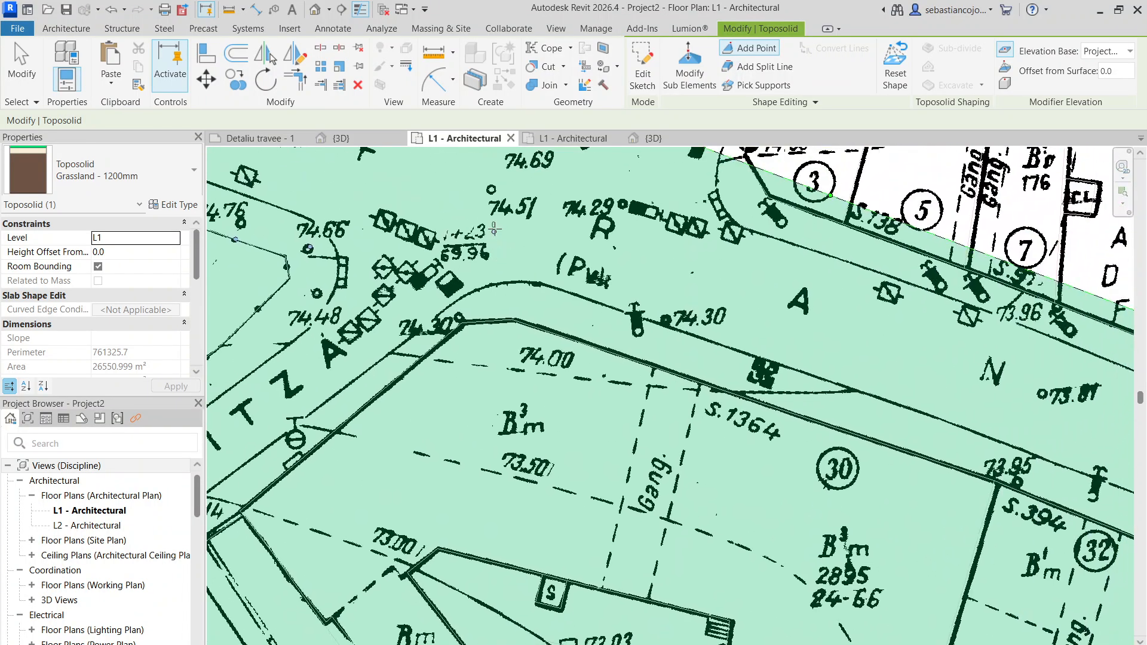
pyautogui.click(490, 191)
pyautogui.scroll(-2, 668, 312)
pyautogui.scroll(2, 717, 304)
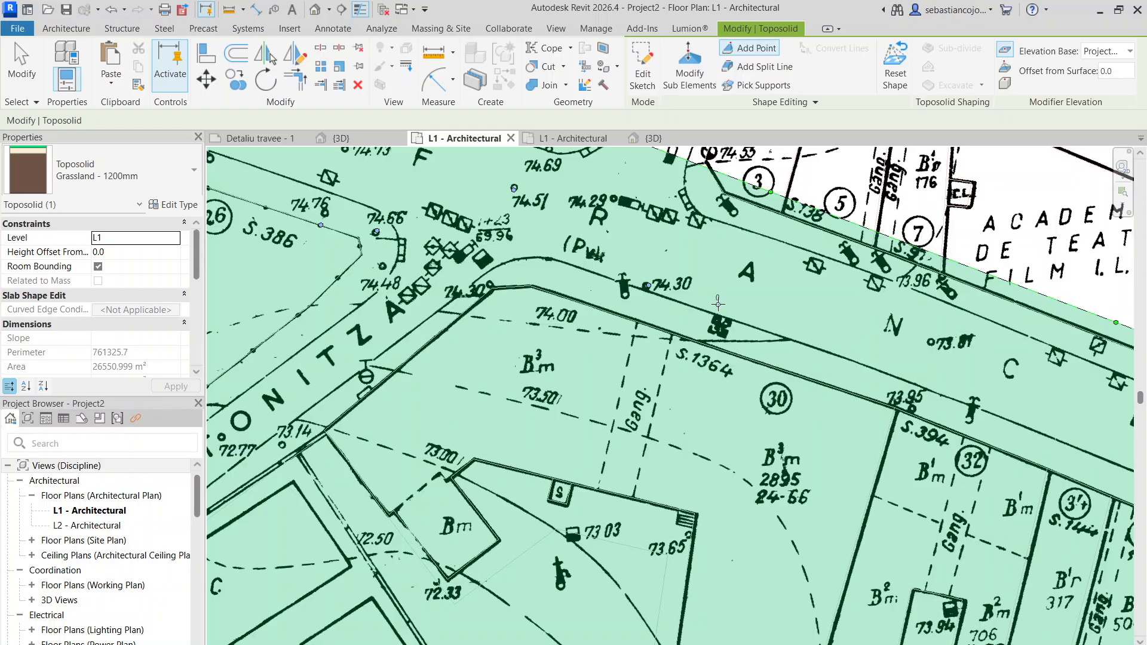
pyautogui.scroll(-4, 737, 329)
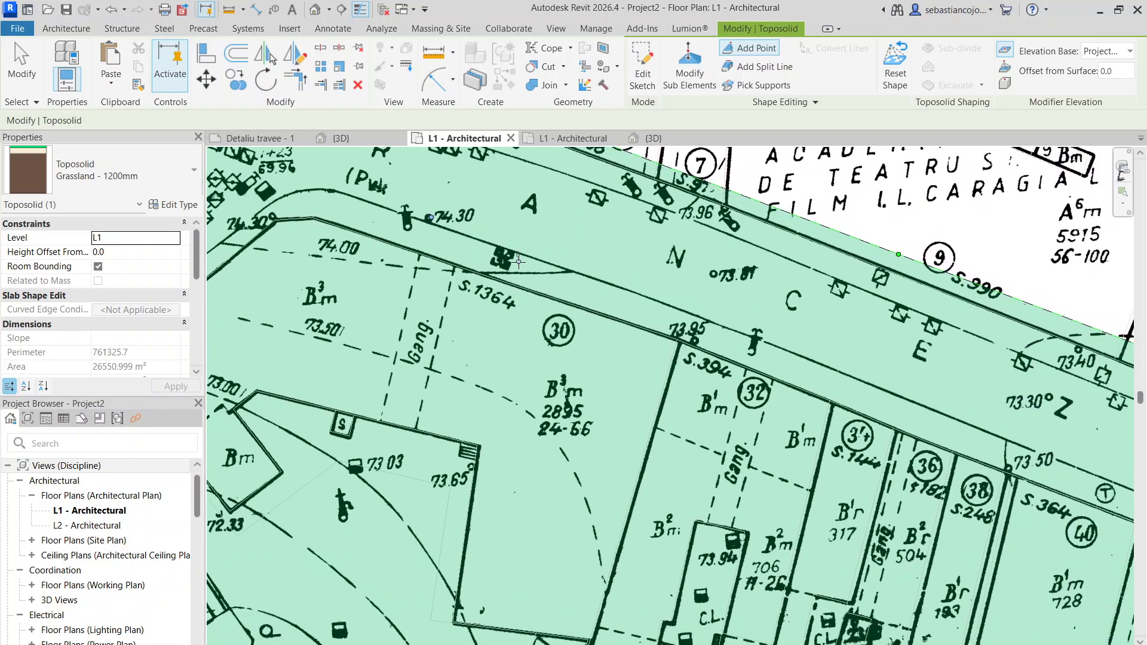
pyautogui.scroll(3, 654, 320)
pyautogui.scroll(-2, 669, 281)
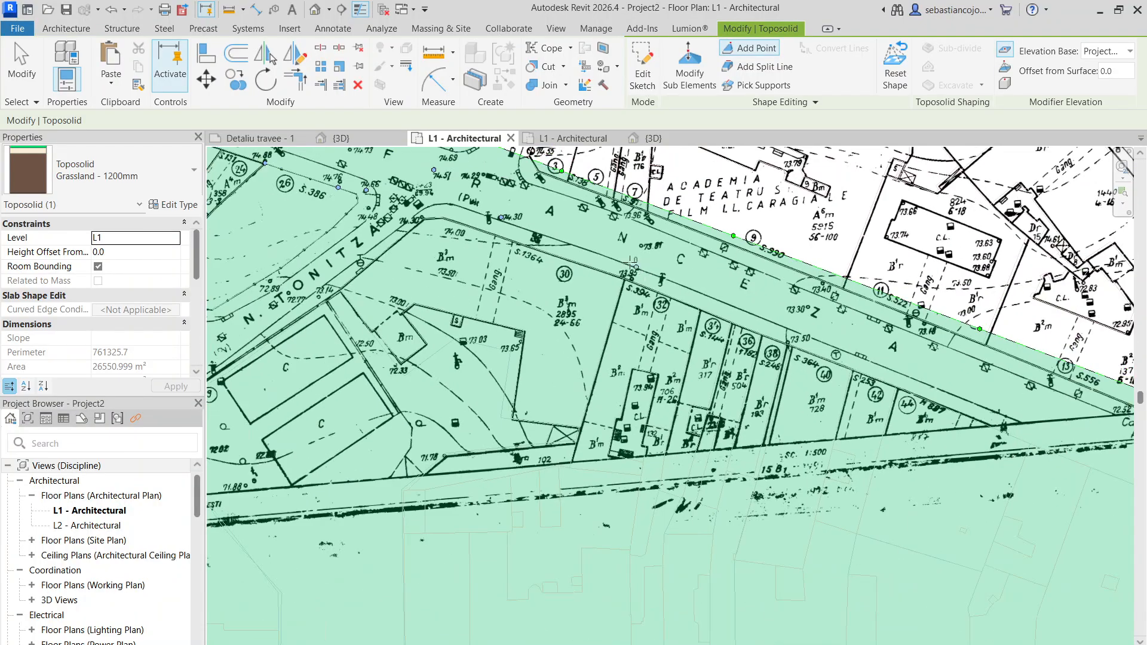
# - Add toposolid points at the survey spots marked 73.95 and 73.50 along the northern edge of parcels 30 to 40
pyautogui.scroll(1, 680, 254)
pyautogui.scroll(-2, 680, 255)
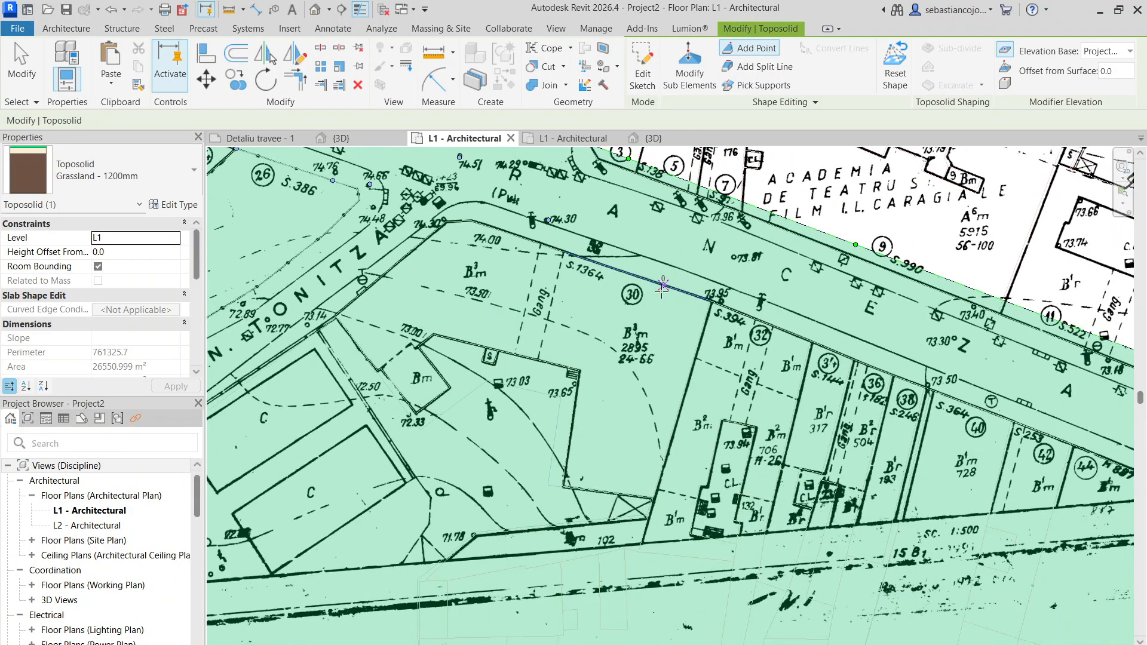
pyautogui.scroll(-1, 665, 311)
pyautogui.scroll(1, 665, 312)
pyautogui.scroll(3, 665, 312)
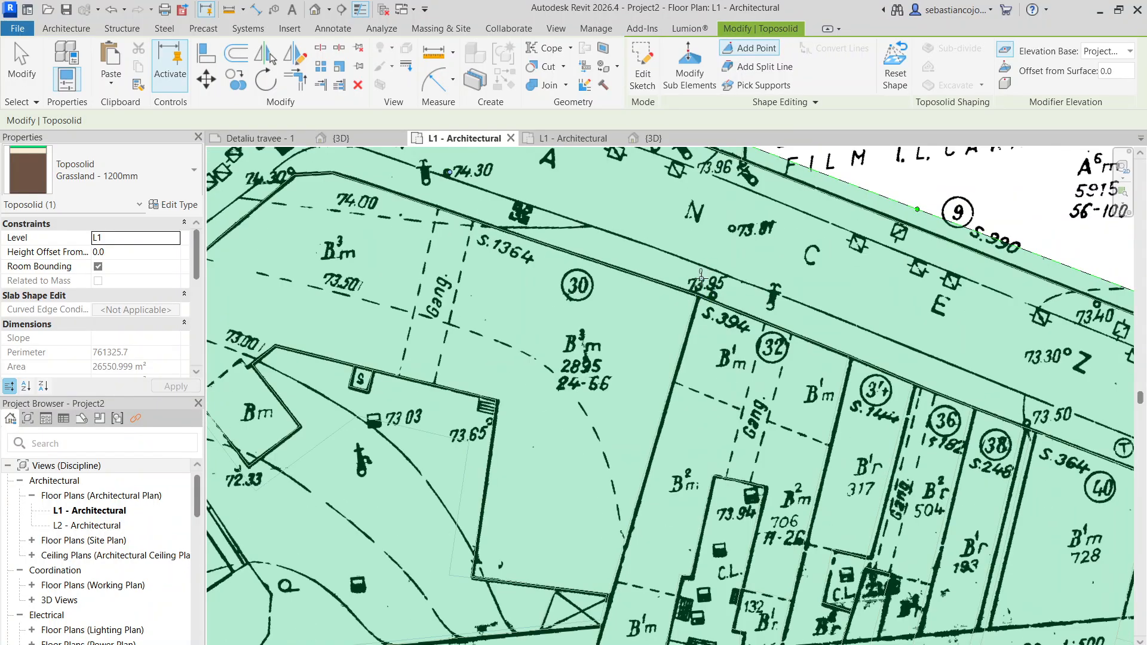
pyautogui.scroll(-2, 671, 249)
pyautogui.scroll(2, 720, 295)
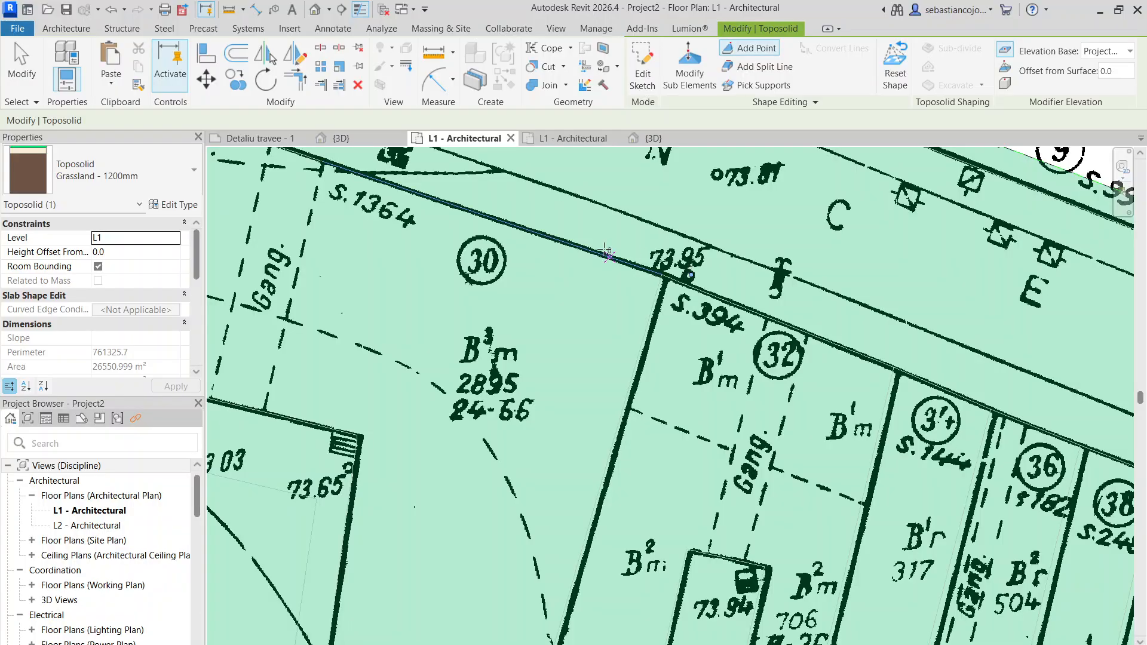
pyautogui.scroll(-1, 809, 294)
pyautogui.scroll(4, 808, 294)
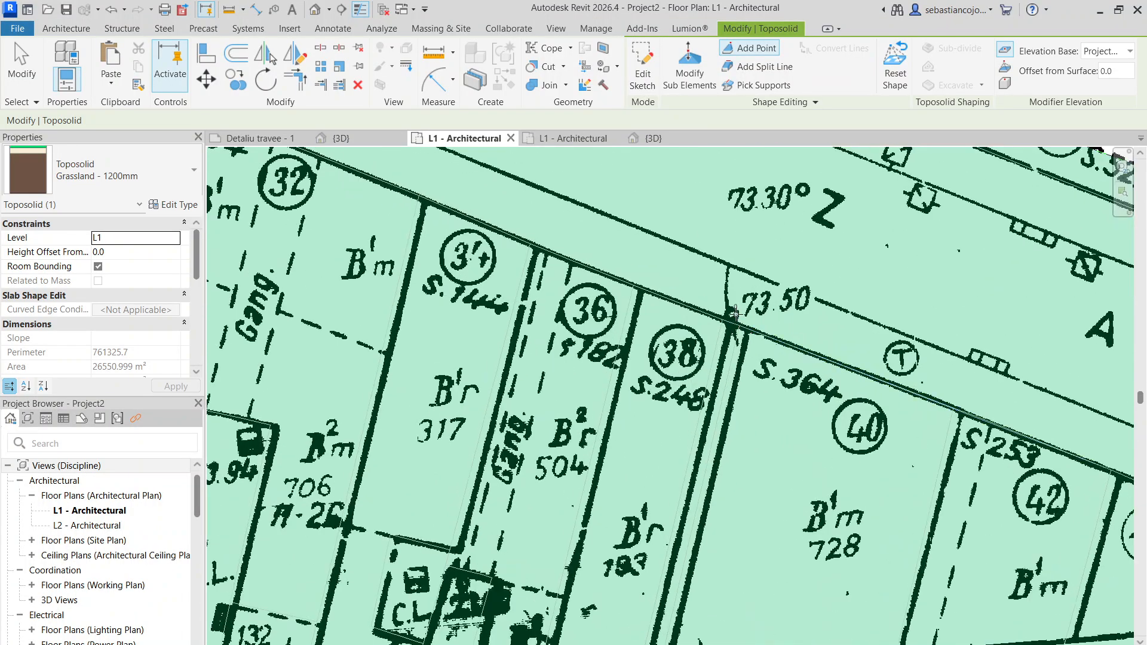
pyautogui.scroll(-3, 698, 284)
pyautogui.moveTo(865, 353); pyautogui.dragTo(685, 259, button='middle')
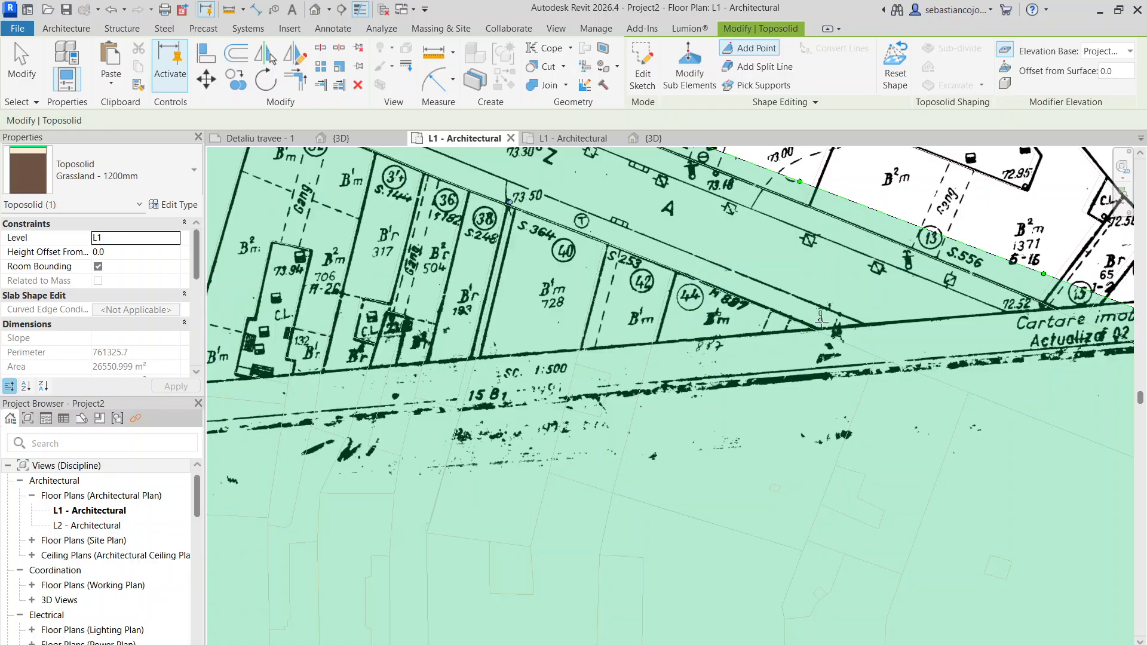
# - Add toposolid points along the dashed 74.50 contour from parcel 18 through parcel 22 into parcel 26
pyautogui.moveTo(533, 241); pyautogui.dragTo(977, 397, button='middle')
pyautogui.moveTo(624, 263); pyautogui.dragTo(1010, 400, button='middle')
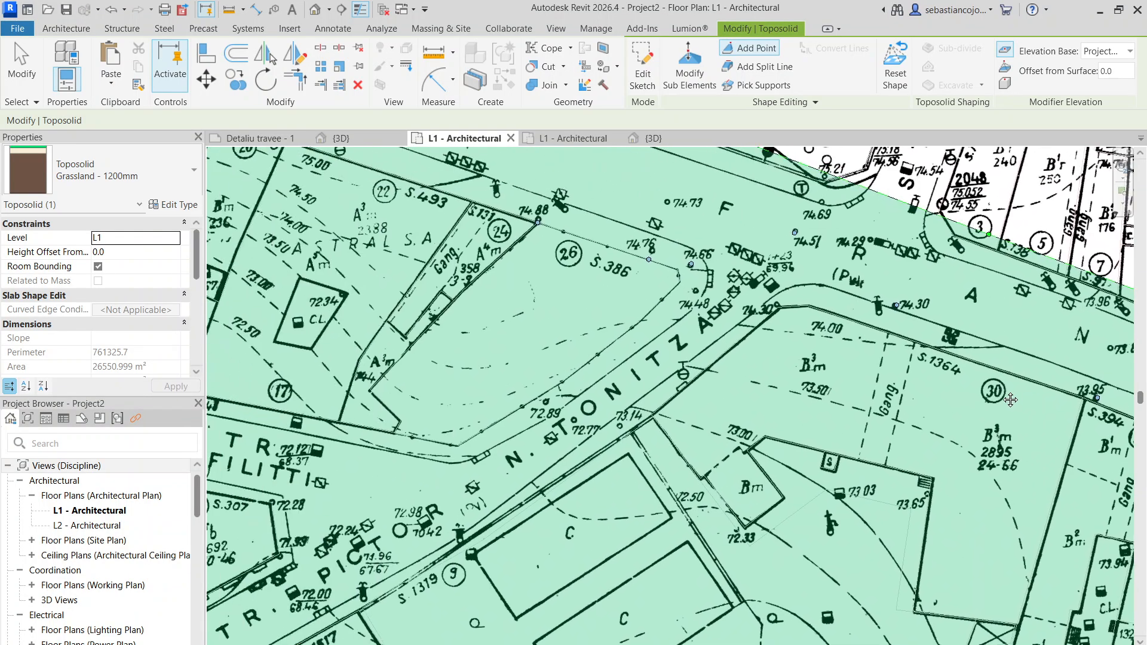
pyautogui.scroll(-3, 874, 308)
pyautogui.scroll(3, 439, 235)
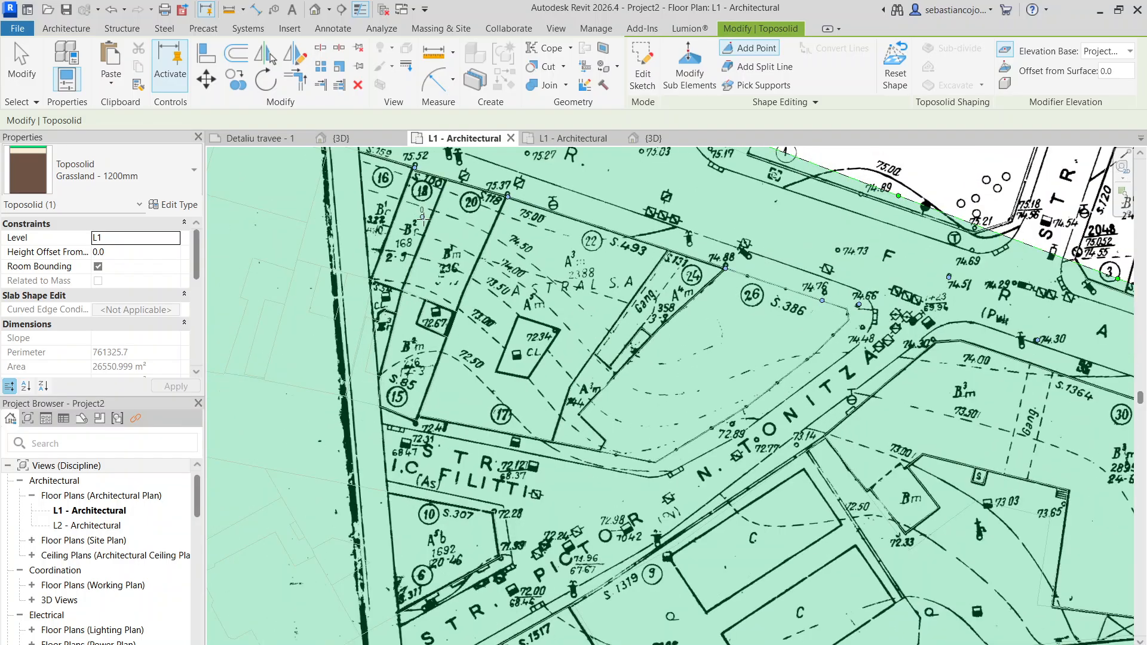
pyautogui.moveTo(382, 165); pyautogui.dragTo(577, 307, button='middle')
pyautogui.scroll(4, 576, 306)
pyautogui.scroll(1, 769, 421)
pyautogui.moveTo(769, 421); pyautogui.dragTo(545, 295, button='middle')
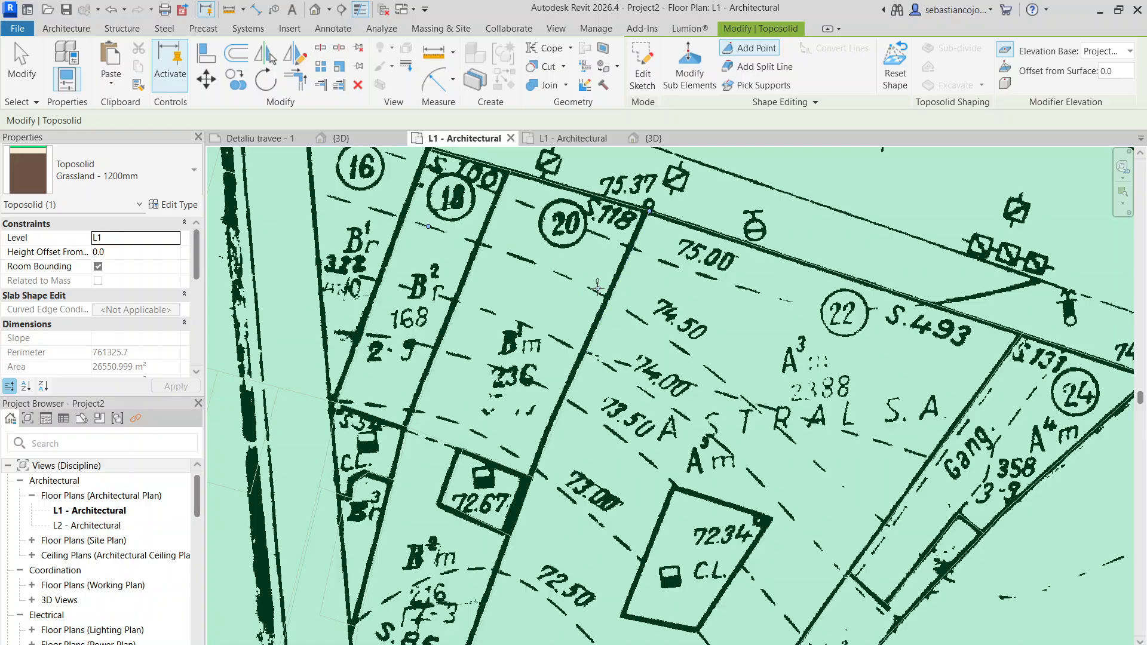
pyautogui.moveTo(710, 351); pyautogui.dragTo(490, 216, button='middle')
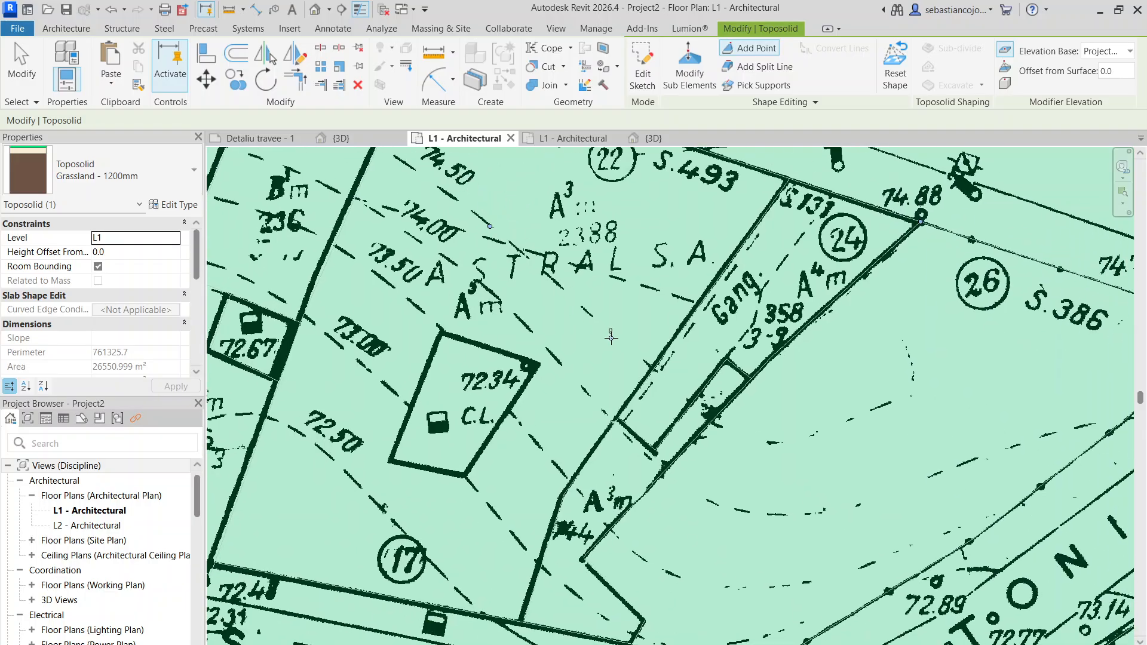
pyautogui.moveTo(740, 428); pyautogui.dragTo(501, 315, button='middle')
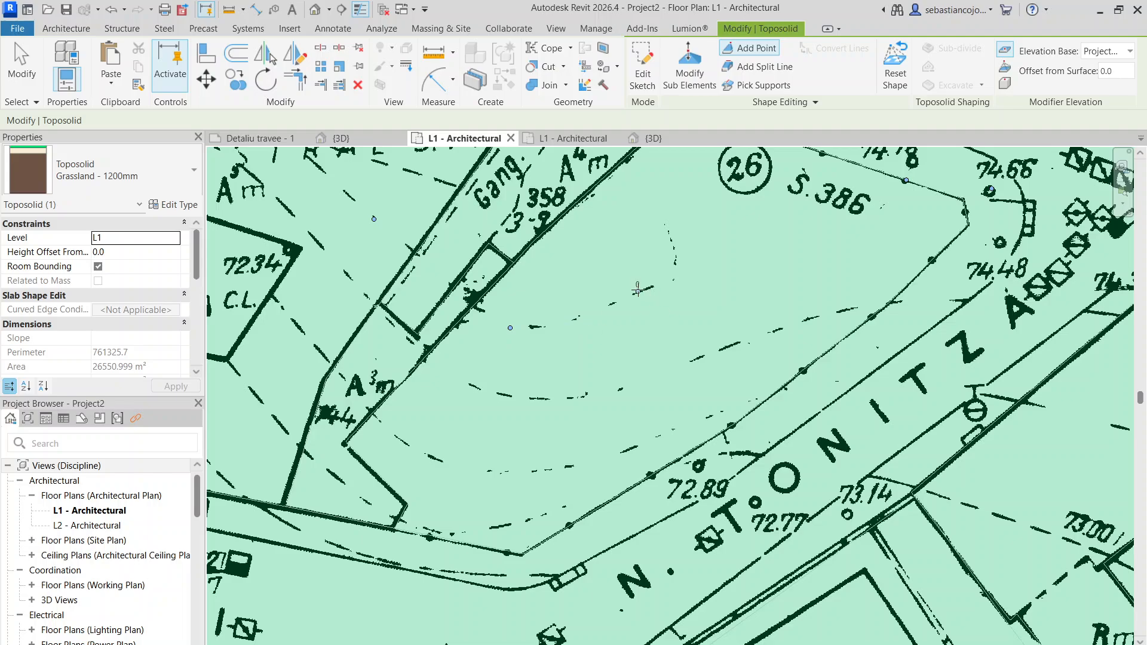
pyautogui.moveTo(678, 242); pyautogui.dragTo(574, 408, button='middle')
pyautogui.scroll(-2, 574, 407)
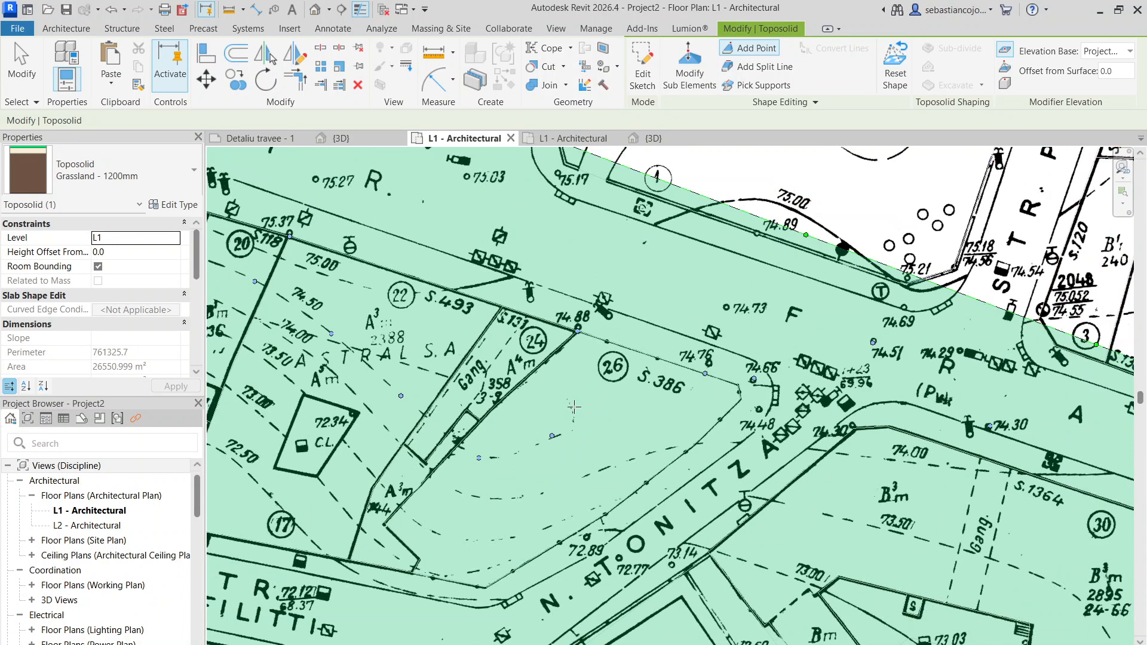
# - Add toposolid points along the dashed 74.00 contour from parcel 20 through parcel 22 and across parcel 26
pyautogui.moveTo(555, 488); pyautogui.dragTo(609, 275, button='middle')
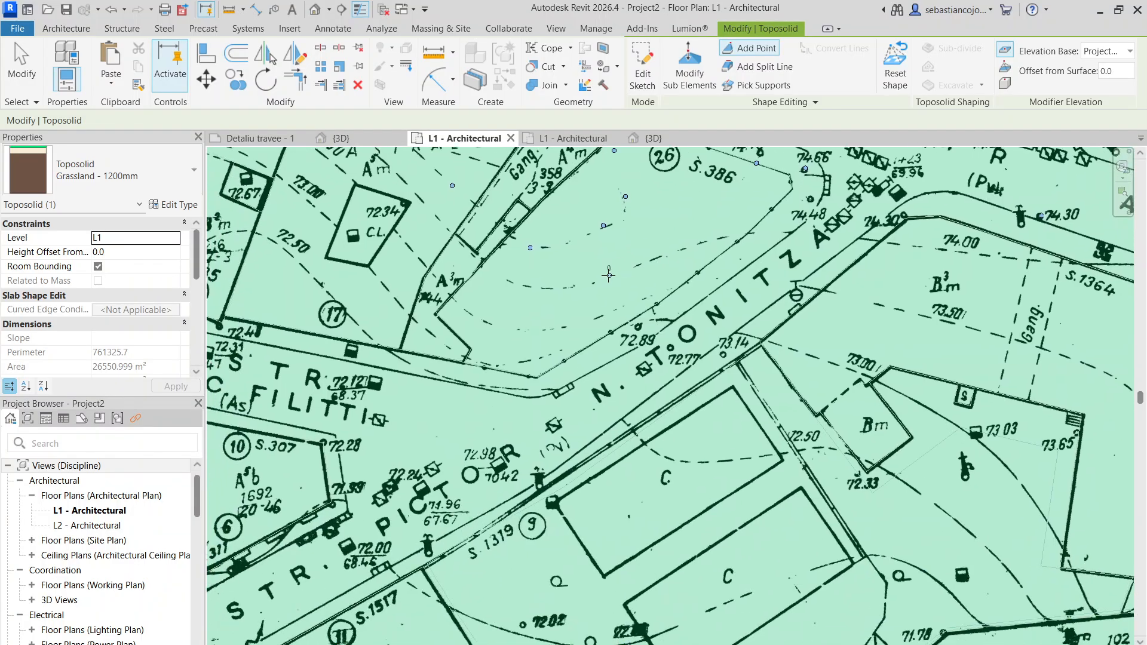
pyautogui.scroll(-2, 662, 283)
pyautogui.scroll(2, 427, 173)
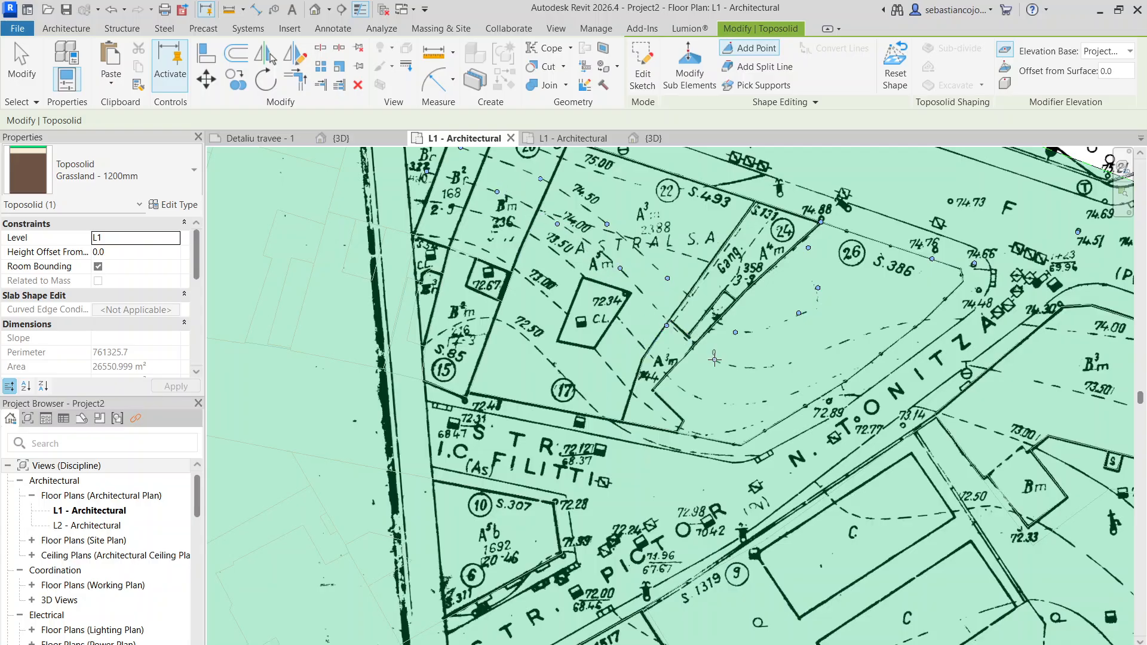
pyautogui.moveTo(789, 355); pyautogui.dragTo(508, 286, button='middle')
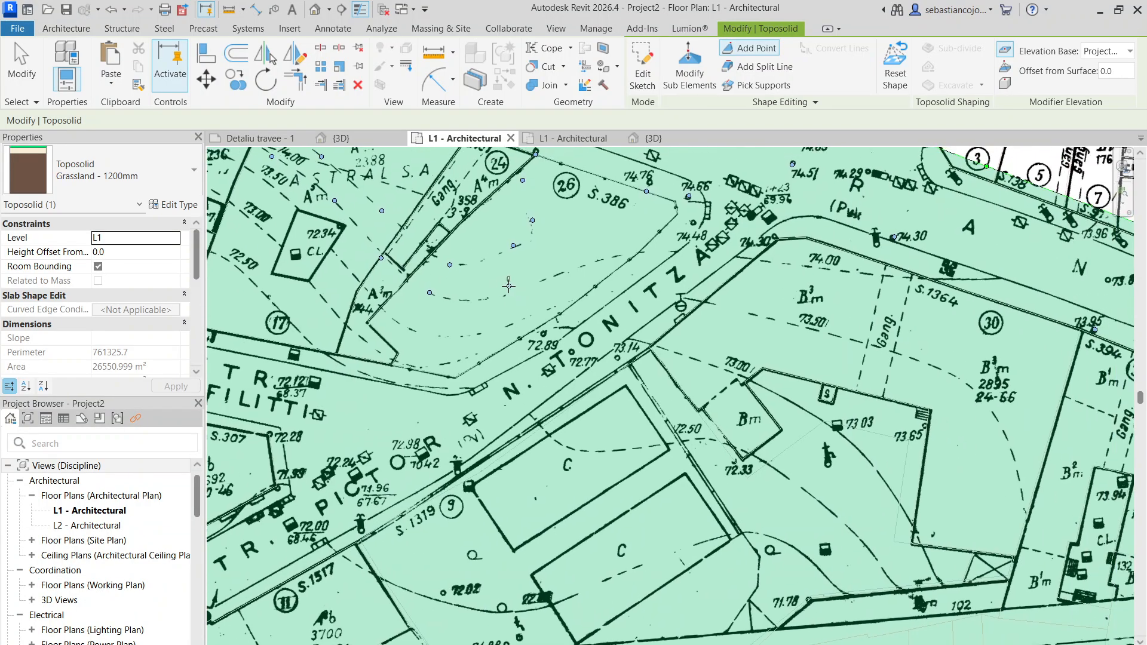
pyautogui.click(574, 265)
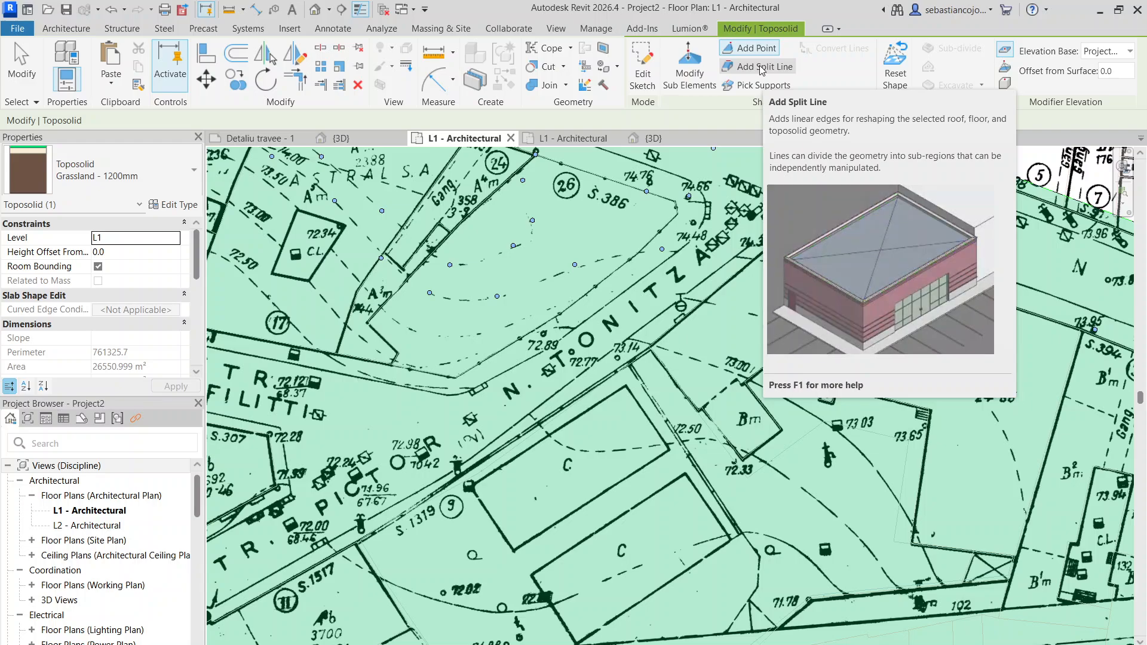
# - Add a split line along the 74.00 contour from the western edge of parcel 16 to the boundary between parcels 20 and 22
pyautogui.click(762, 67)
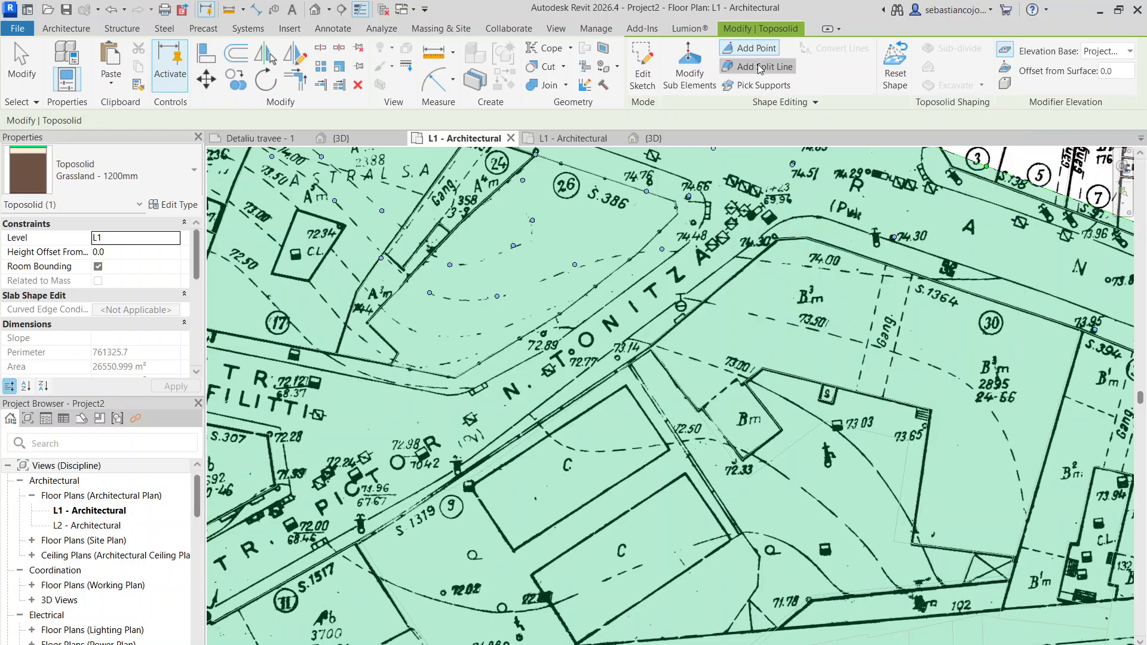
pyautogui.scroll(-3, 741, 212)
pyautogui.scroll(1, 563, 230)
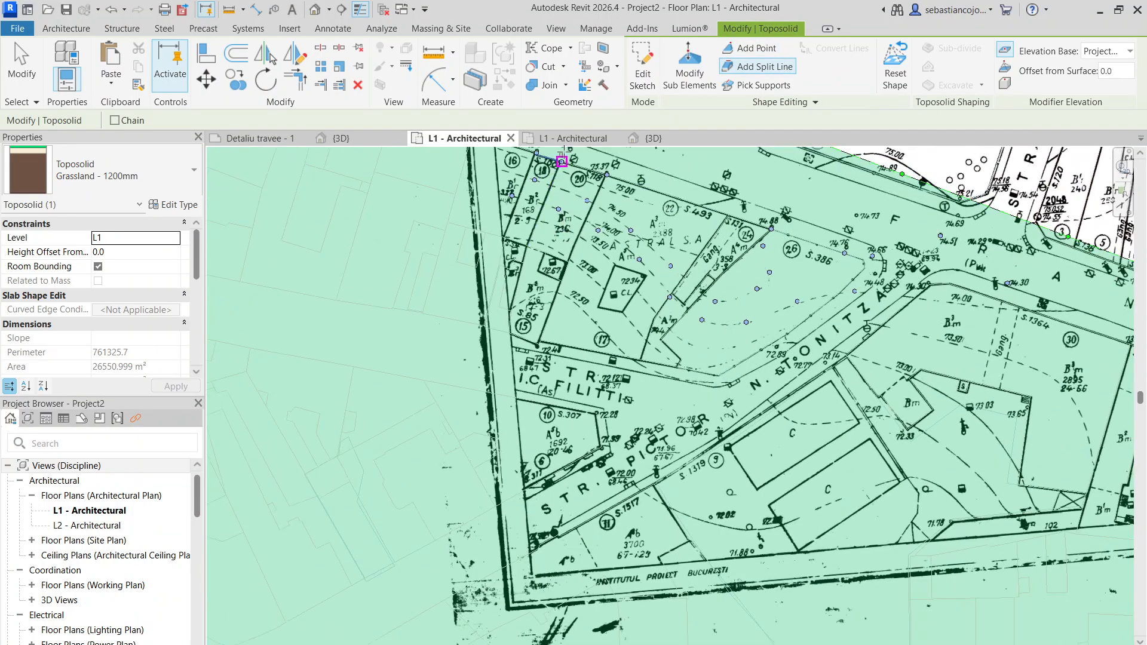
pyautogui.scroll(1, 510, 195)
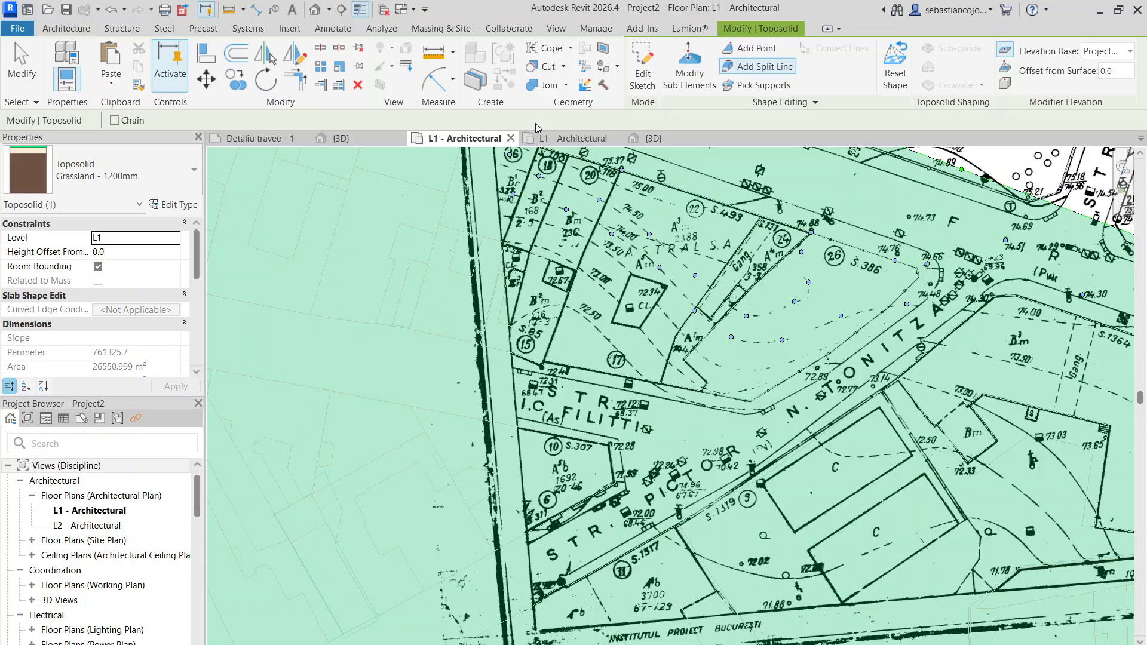
pyautogui.scroll(2, 491, 186)
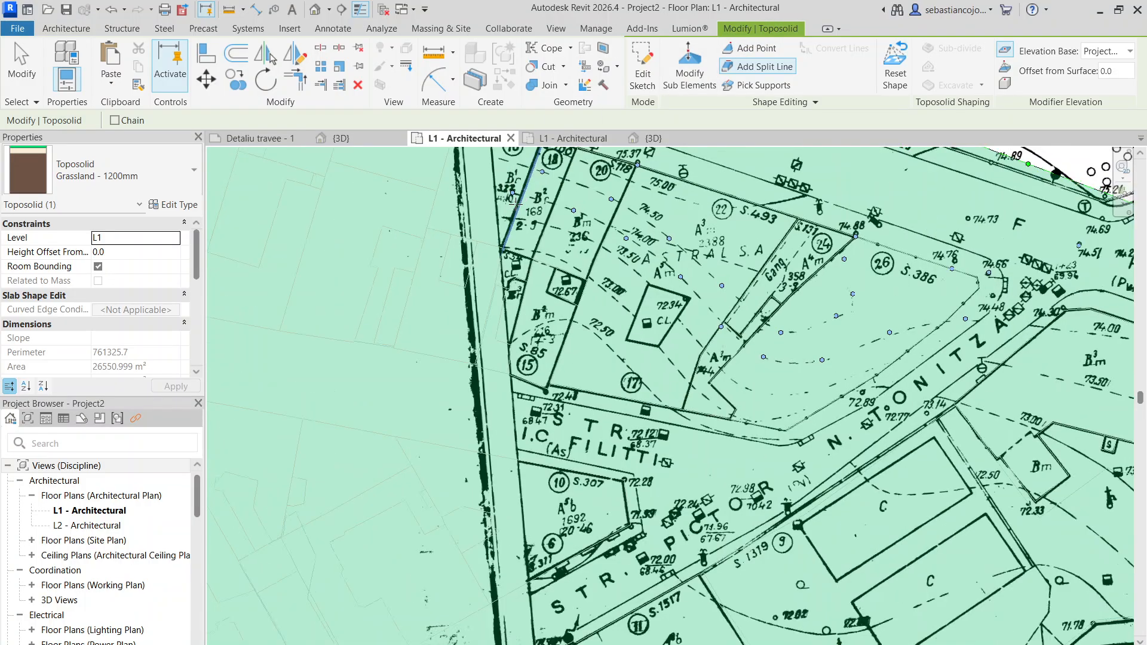
pyautogui.click(491, 187)
pyautogui.click(643, 232)
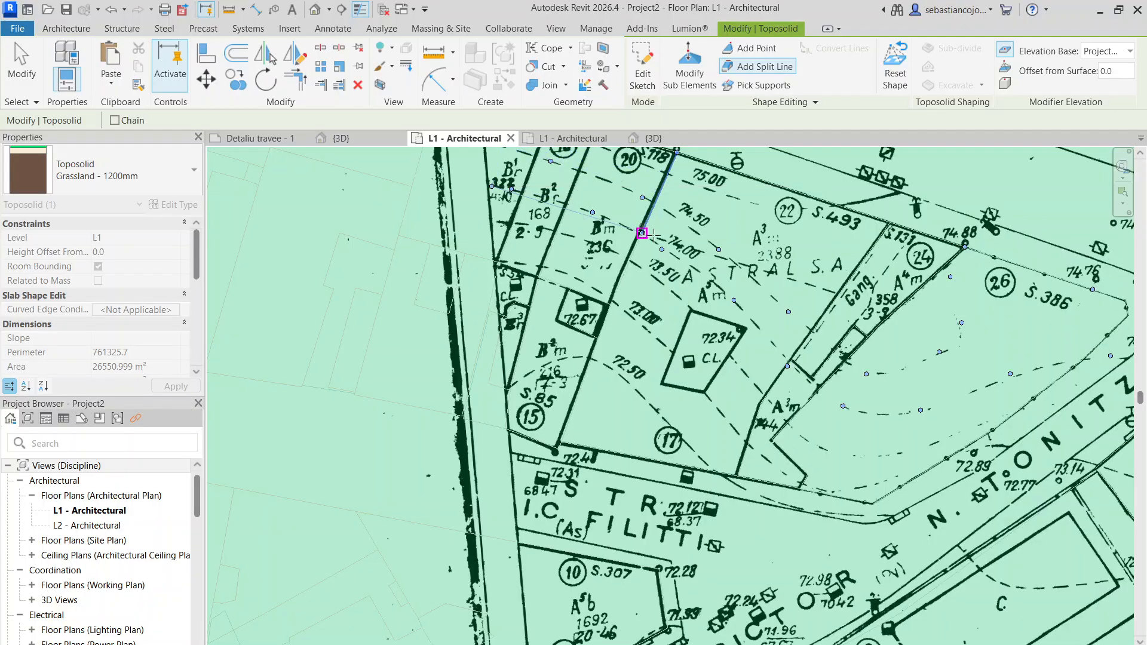
pyautogui.scroll(3, 585, 209)
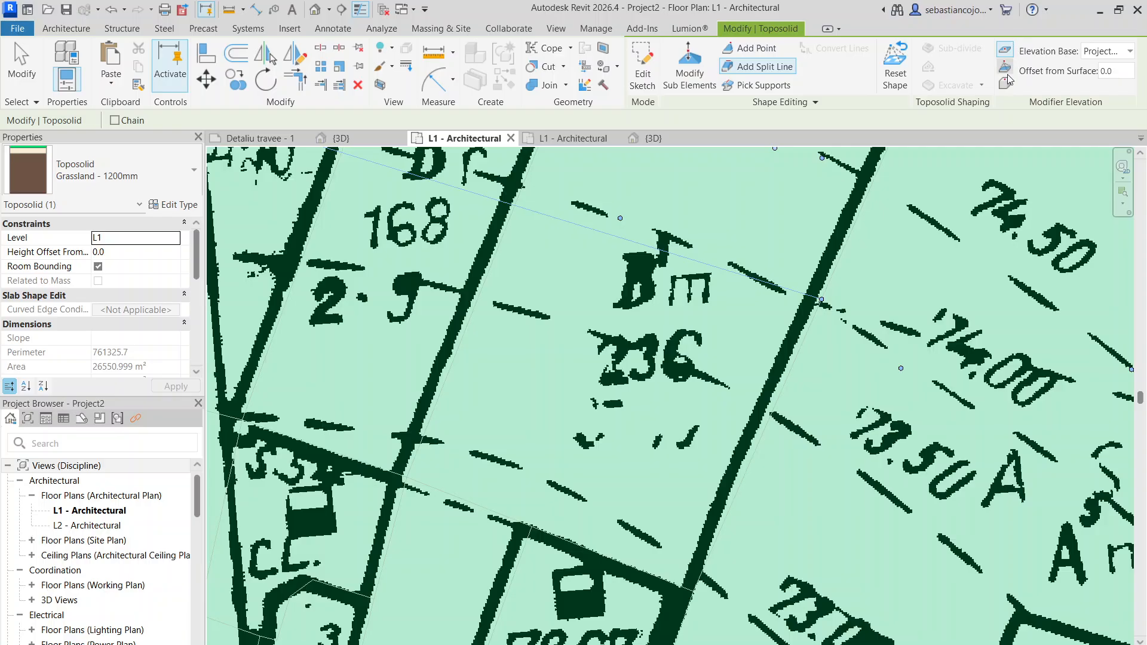
pyautogui.click(741, 86)
pyautogui.scroll(-3, 776, 153)
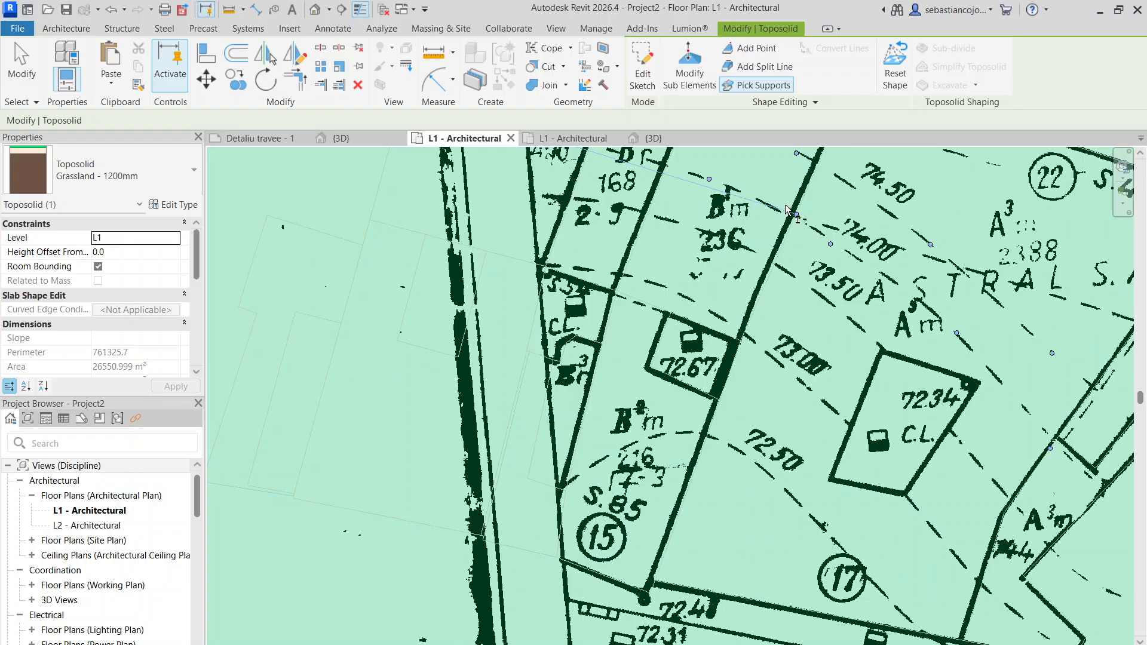
pyautogui.scroll(3, 786, 209)
# - Continue the split lines along the 74.00 contour through parcel 22, ending just east of the building marked 72.34
pyautogui.click(736, 67)
pyautogui.scroll(-3, 710, 220)
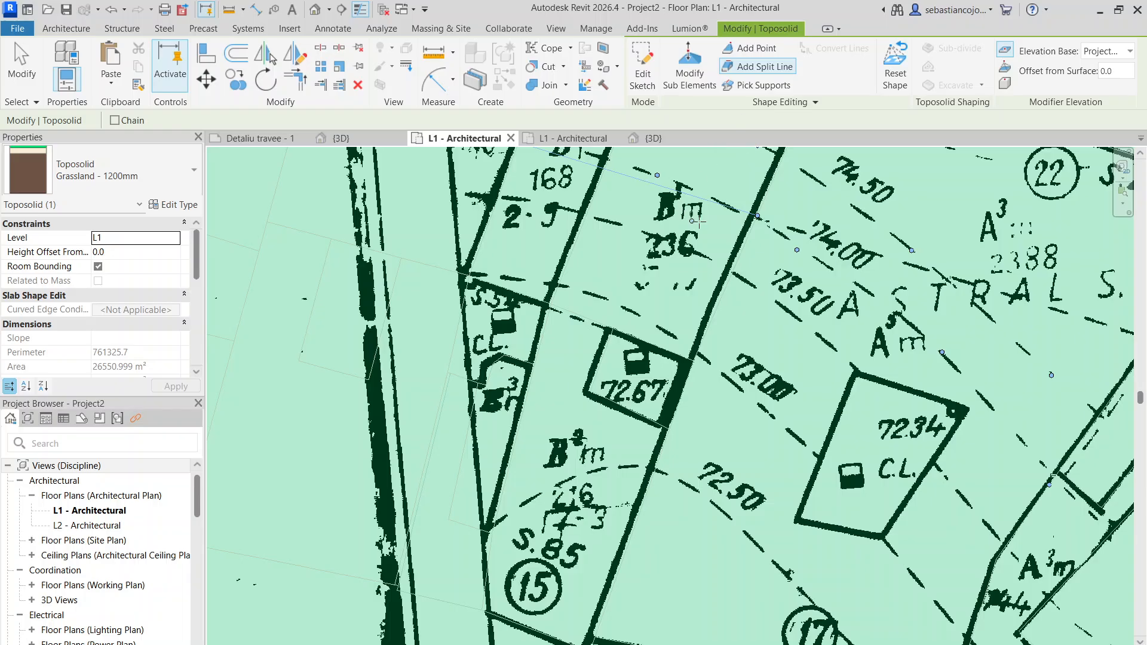
pyautogui.click(758, 215)
pyautogui.scroll(-1, 896, 371)
pyautogui.moveTo(891, 372); pyautogui.dragTo(616, 262, button='middle')
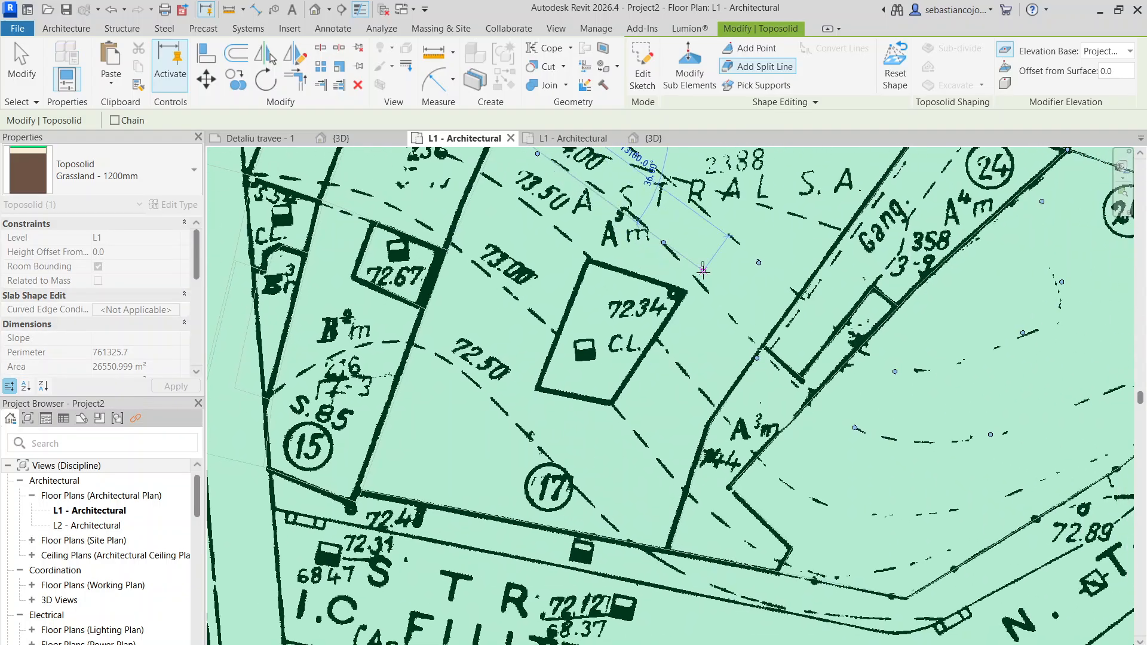
pyautogui.click(709, 289)
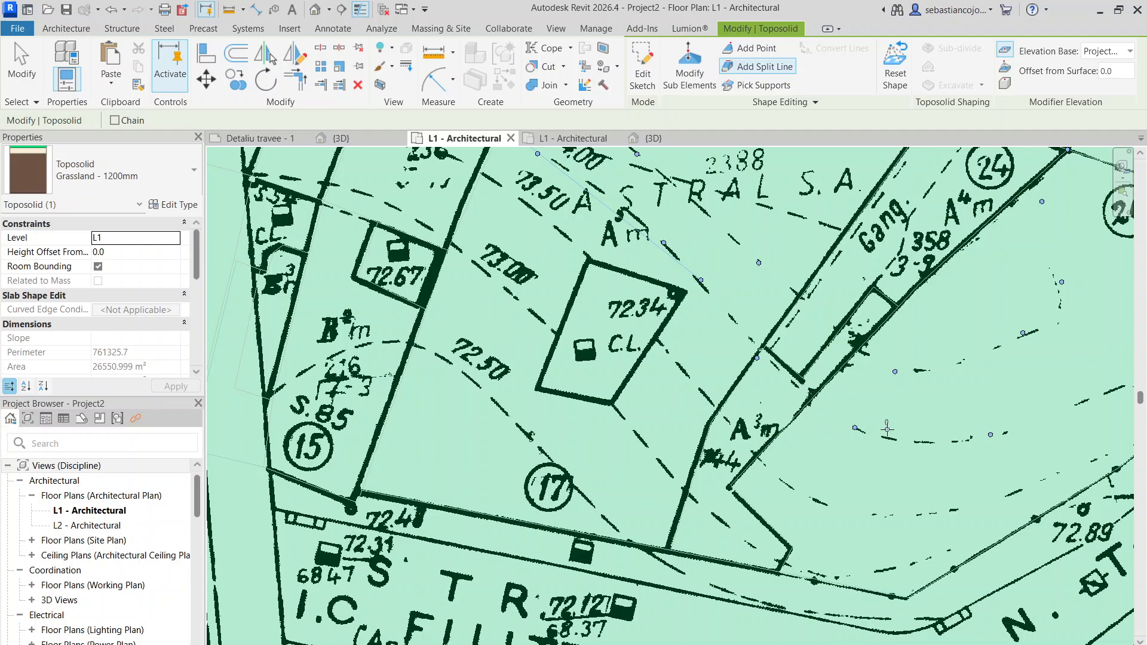
pyautogui.click(871, 446)
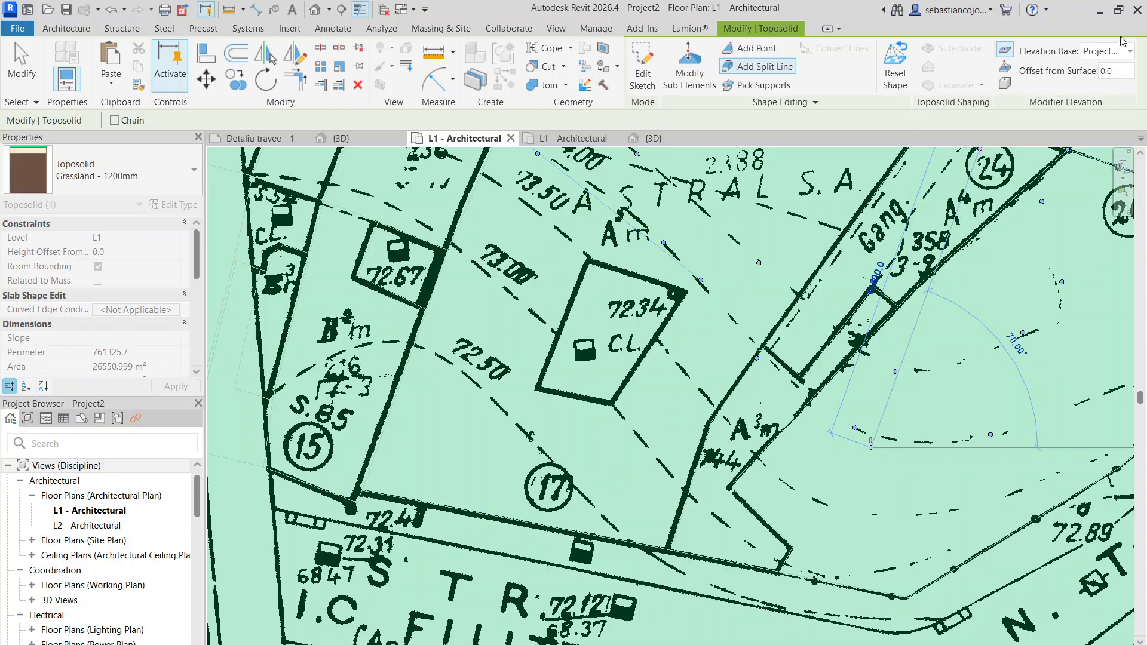
pyautogui.click(1110, 52)
pyautogui.click(938, 88)
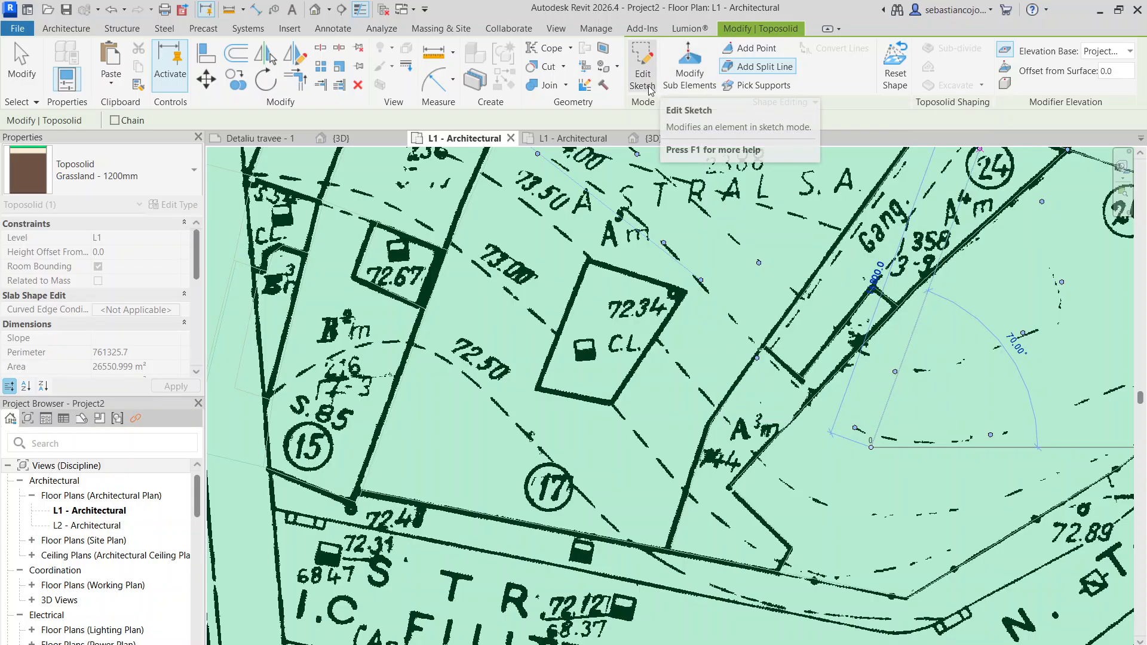
# - Add toposolid points along the 74.00 contour from parcel 26 across parcel 30, plus one at the 73.81 survey spot in the street
pyautogui.click(760, 50)
pyautogui.scroll(-2, 633, 342)
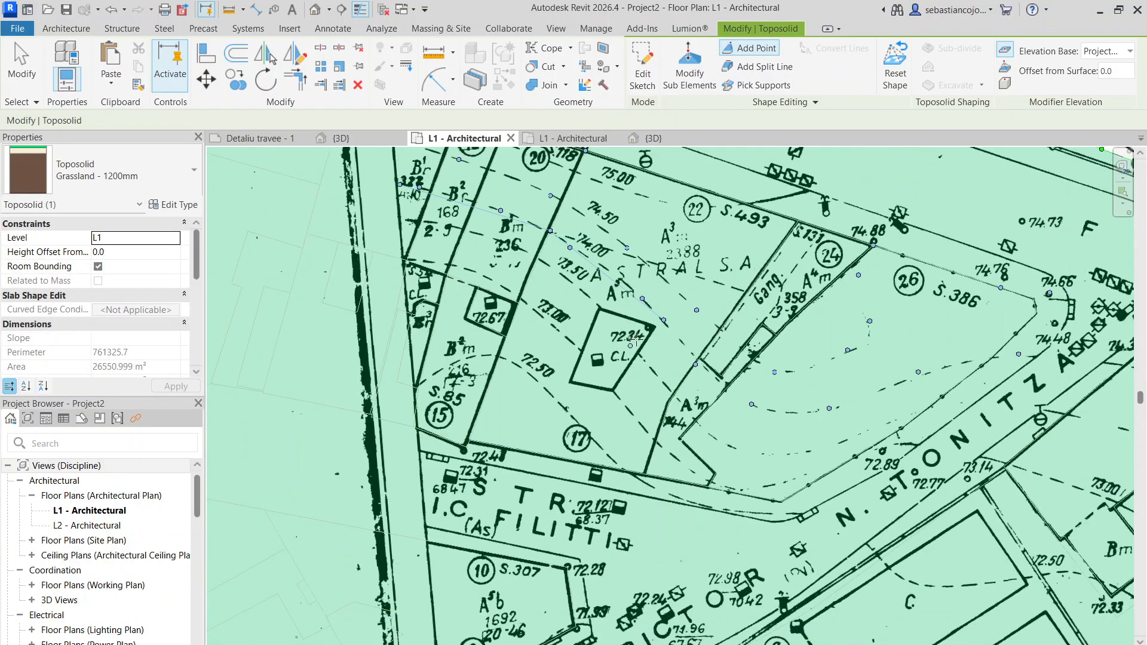
pyautogui.scroll(2, 714, 359)
pyautogui.moveTo(757, 378); pyautogui.dragTo(376, 323, button='middle')
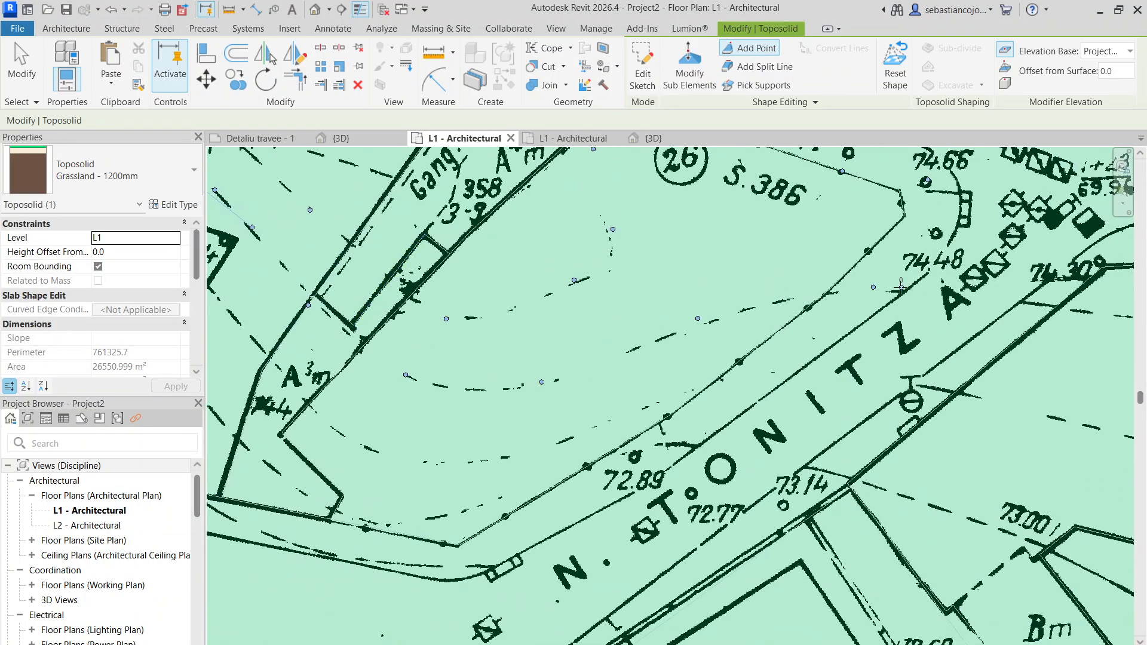
pyautogui.moveTo(900, 287); pyautogui.dragTo(546, 294, button='middle')
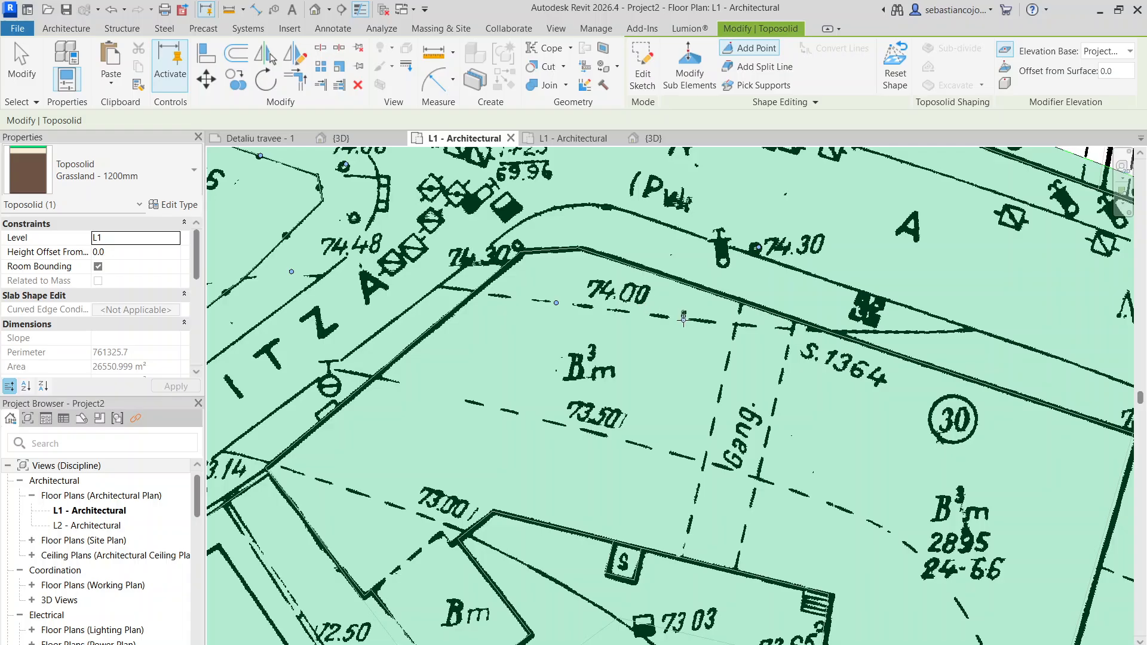
pyautogui.moveTo(886, 322); pyautogui.dragTo(763, 321, button='middle')
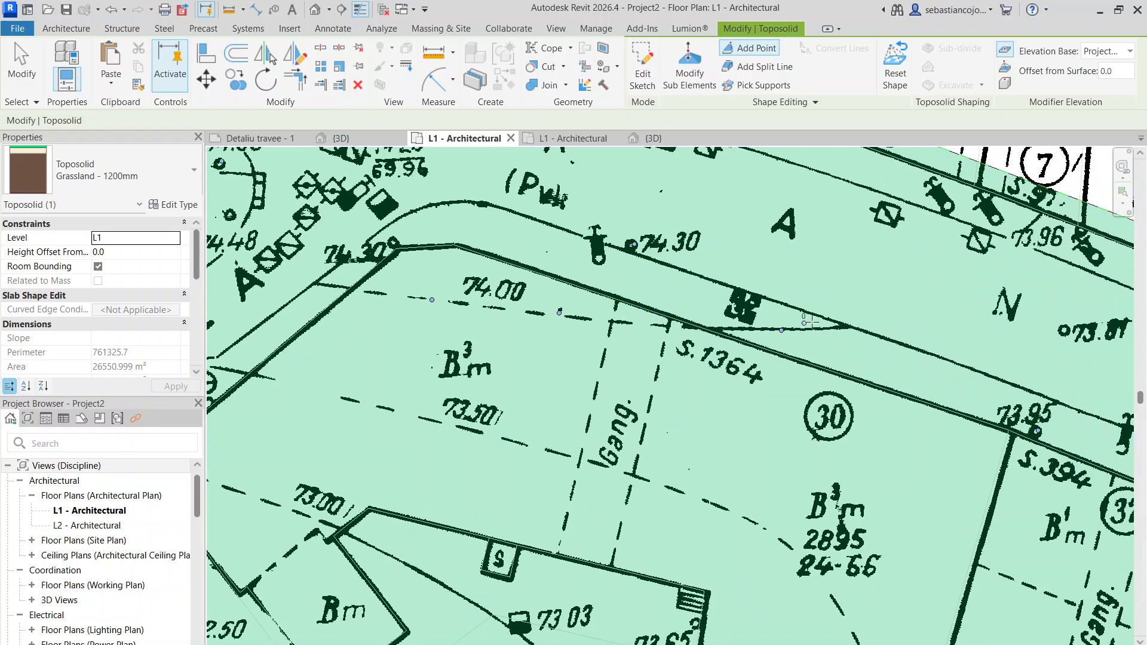
pyautogui.moveTo(884, 337); pyautogui.dragTo(428, 250, button='middle')
pyautogui.scroll(-3, 517, 225)
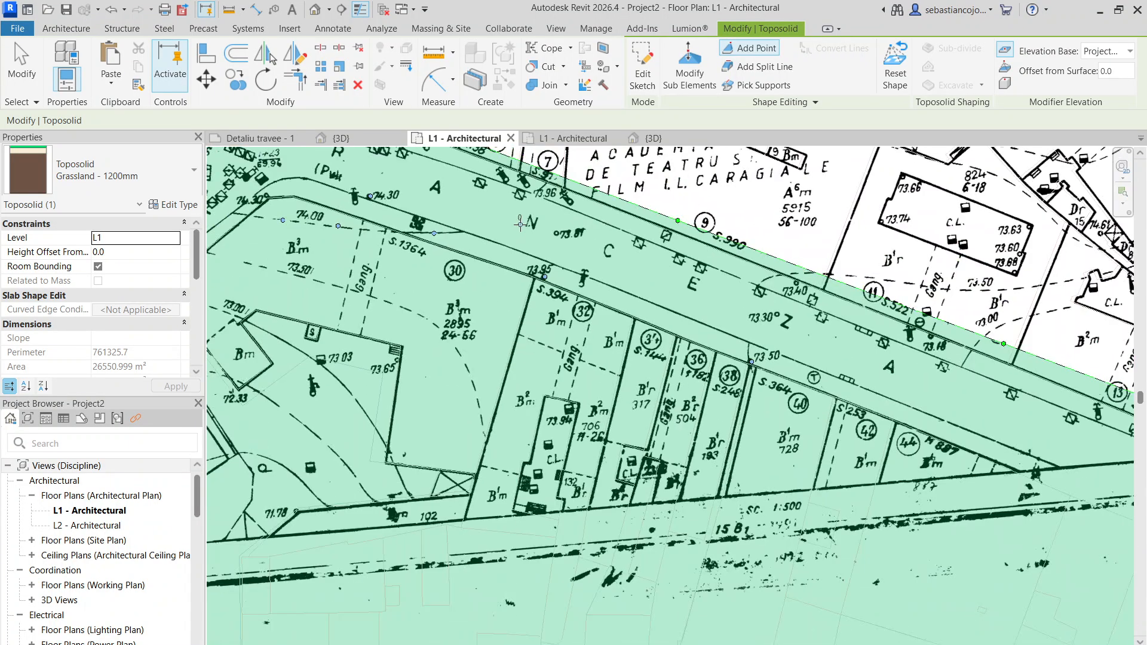
pyautogui.scroll(2, 567, 230)
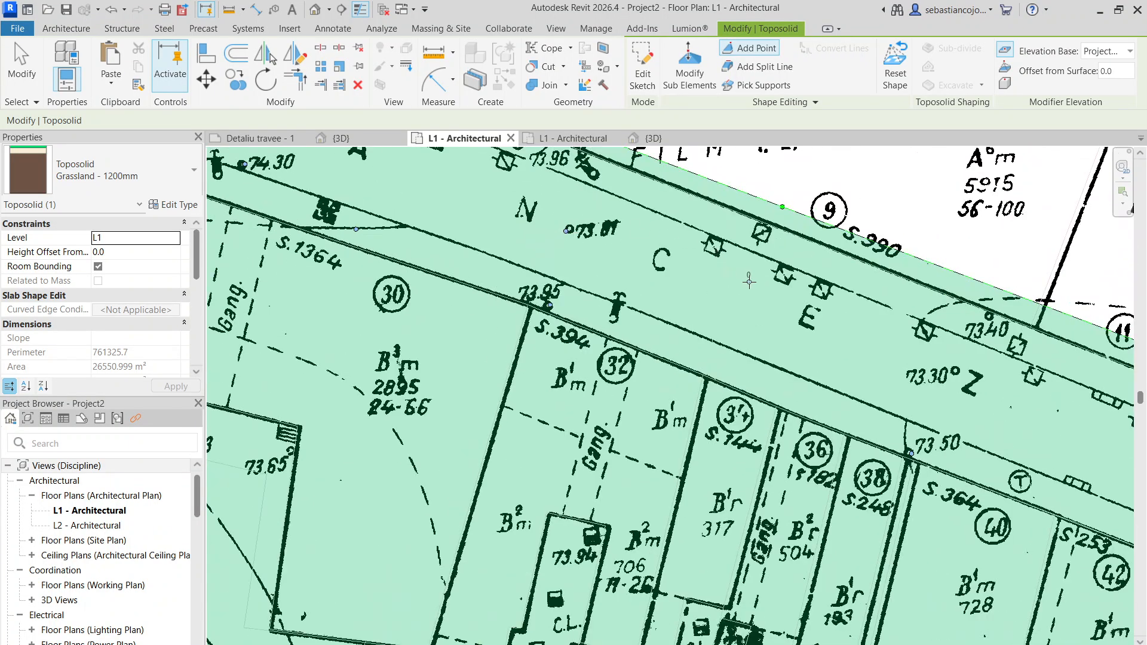
# - Add toposolid points along the 73.00 contour from parcel 15 across parcel 17 and into the street near the 72.89 spot
pyautogui.scroll(-3, 648, 269)
pyautogui.scroll(-2, 279, 267)
pyautogui.moveTo(728, 303); pyautogui.dragTo(1123, 312, button='middle')
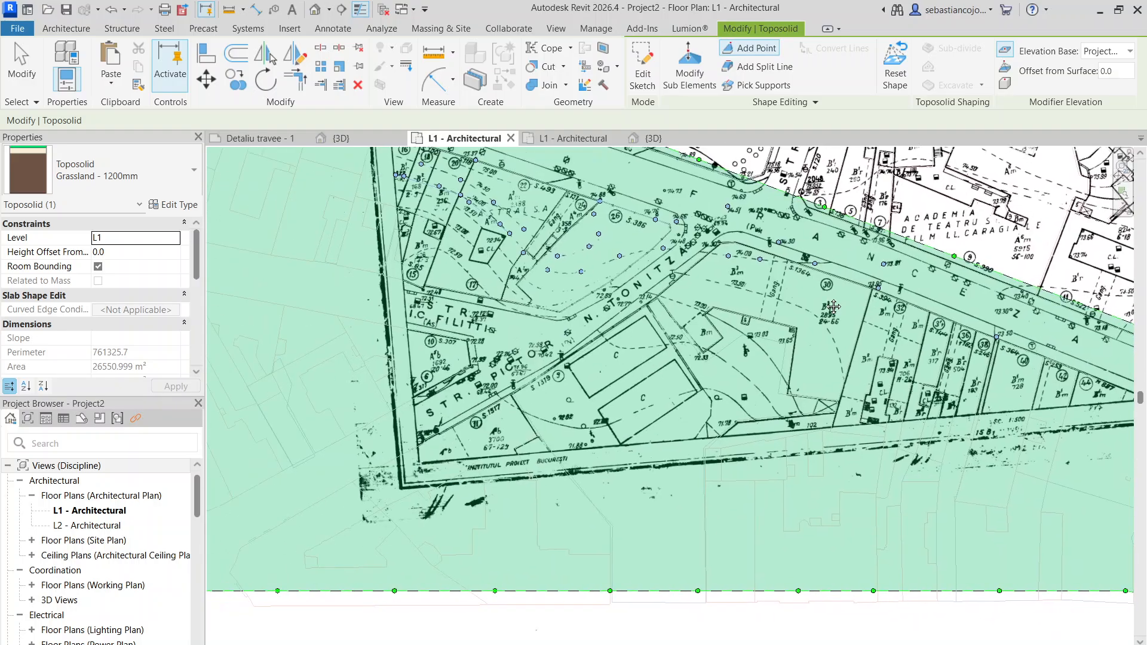
pyautogui.scroll(3, 410, 202)
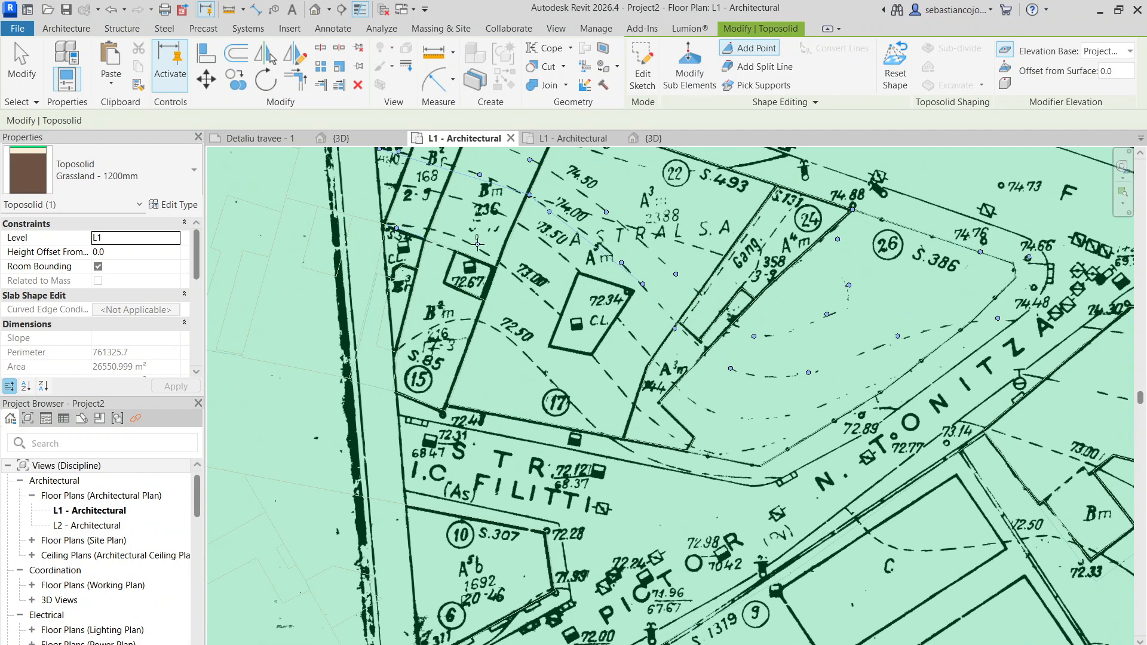
pyautogui.scroll(1, 596, 361)
pyautogui.moveTo(598, 362); pyautogui.dragTo(465, 221, button='middle')
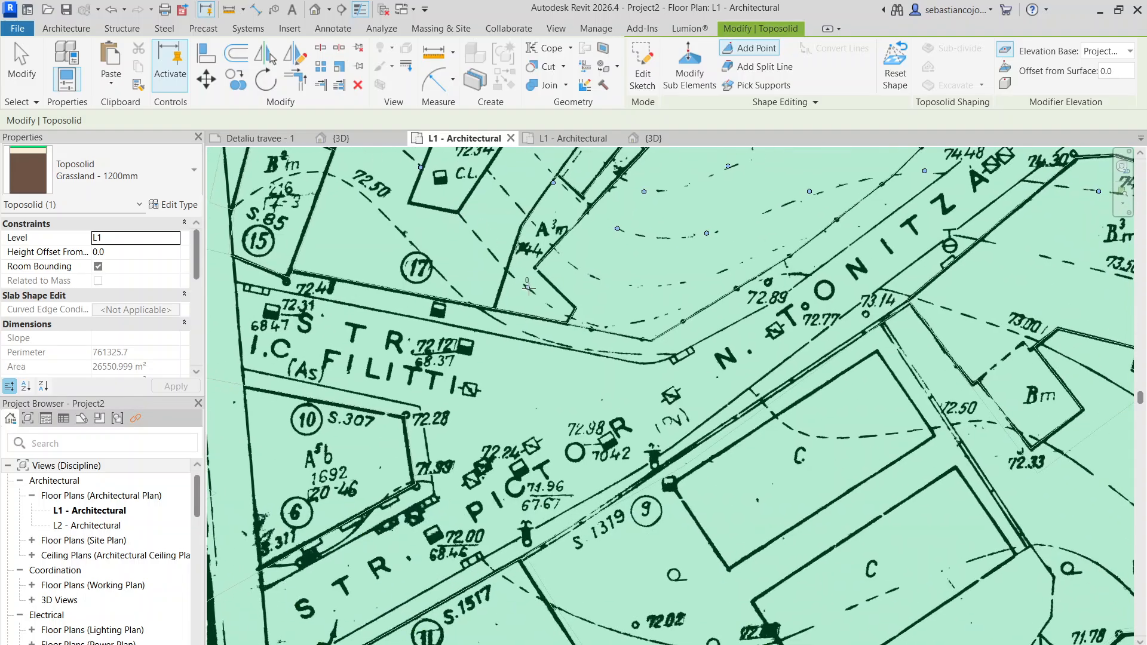
pyautogui.click(527, 290)
pyautogui.moveTo(603, 306); pyautogui.dragTo(461, 316, button='middle')
pyautogui.scroll(-3, 461, 316)
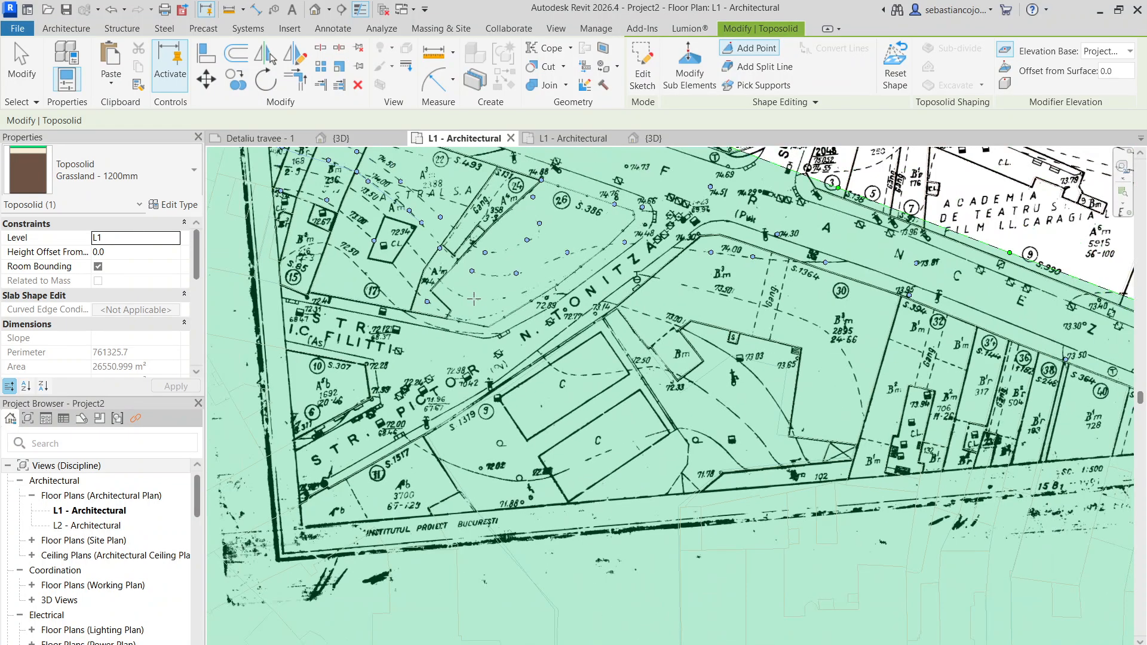
pyautogui.scroll(3, 474, 298)
pyautogui.scroll(2, 462, 299)
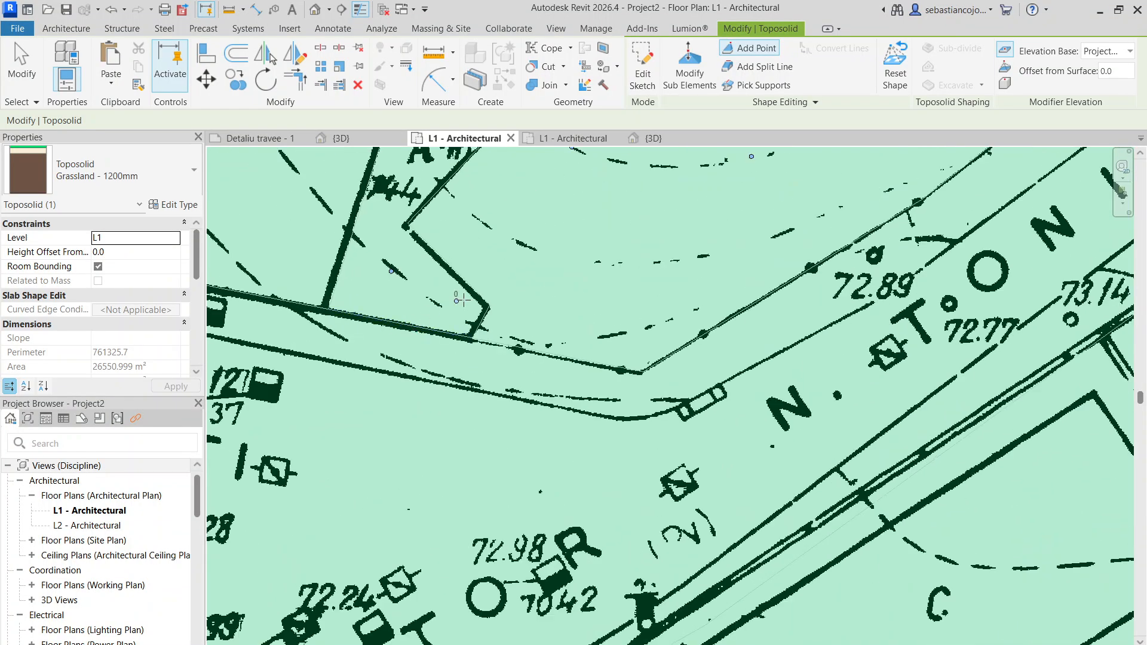
pyautogui.scroll(-2, 460, 299)
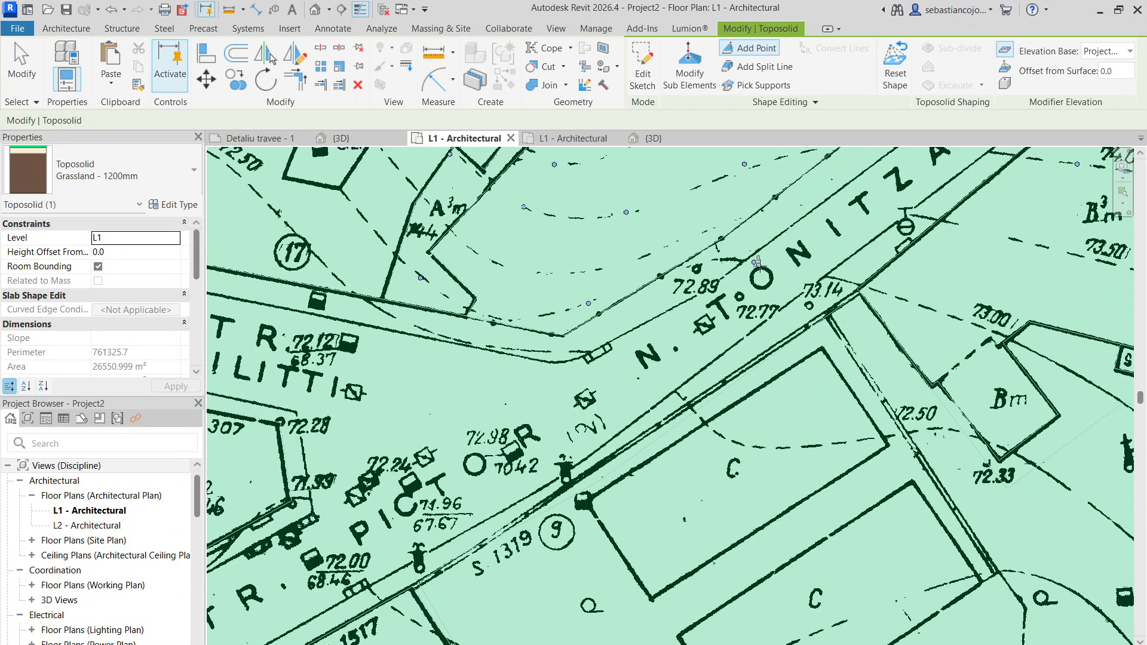
# - Continue the toposolid points along the 73.00 contour from its label beside the Bm building, past spot 73.03, to the southern wall near 102
pyautogui.moveTo(976, 320); pyautogui.dragTo(355, 218, button='middle')
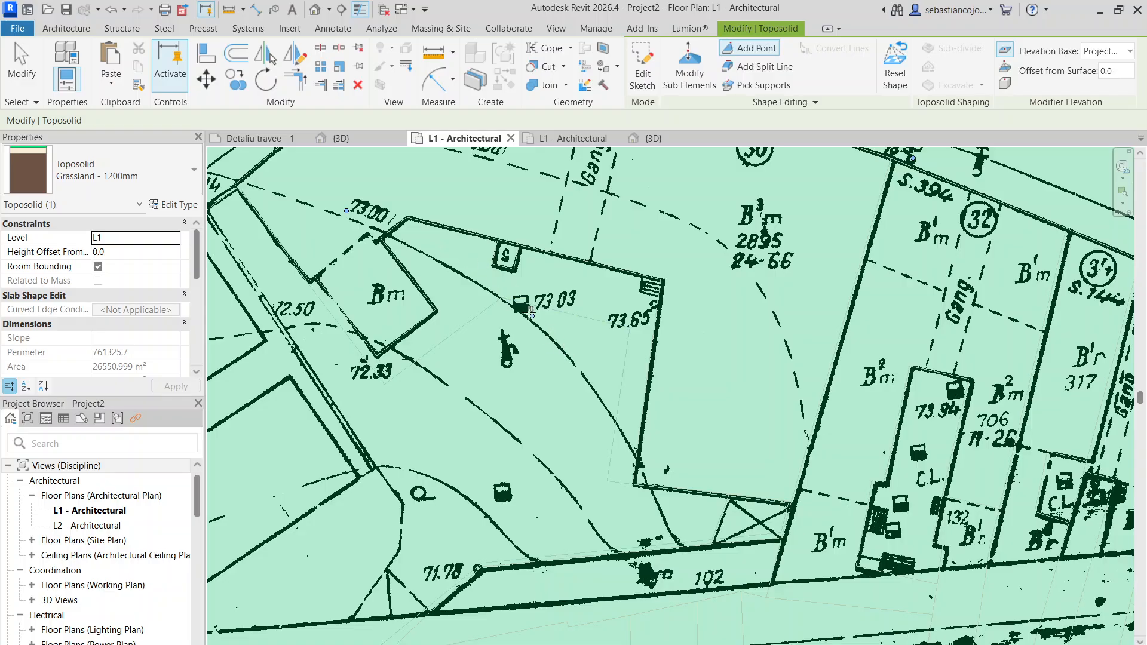
pyautogui.moveTo(592, 382); pyautogui.dragTo(364, 173, button='middle')
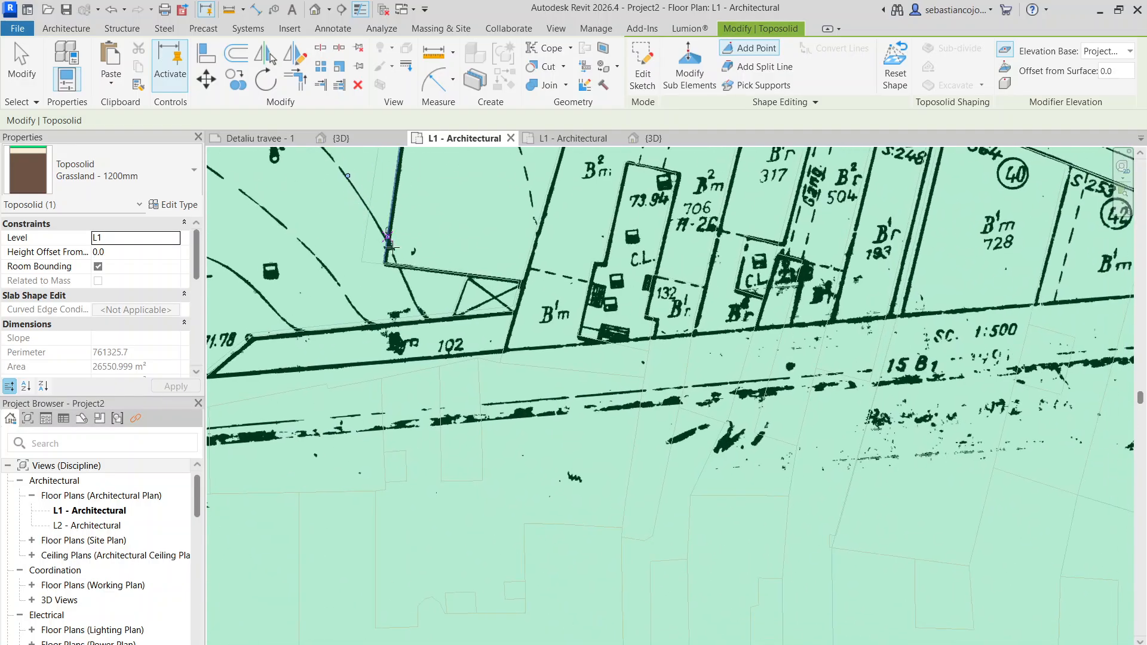
pyautogui.scroll(2, 394, 239)
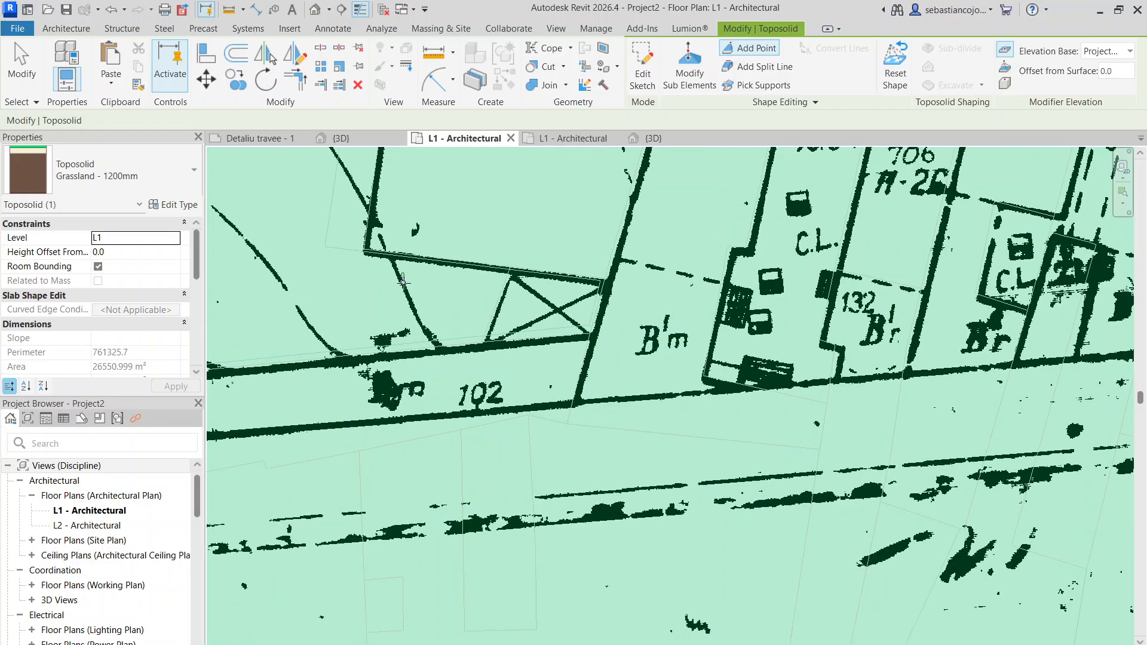
pyautogui.scroll(-2, 443, 339)
pyautogui.click(444, 340)
# - Add toposolid points along the 72.50 contour from parcel 15 through parcel 17 to the street junction
pyautogui.scroll(-2, 621, 228)
pyautogui.moveTo(441, 229); pyautogui.dragTo(973, 353, button='middle')
pyautogui.moveTo(694, 245); pyautogui.dragTo(520, 205, button='middle')
pyautogui.scroll(1, 757, 272)
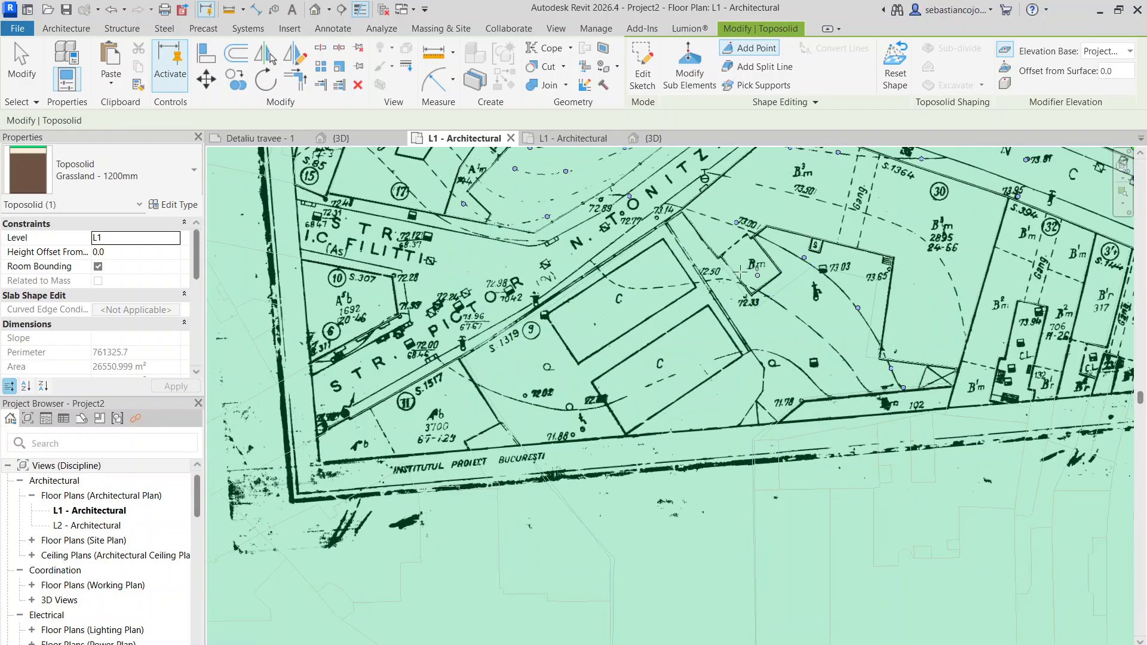
pyautogui.scroll(3, 397, 214)
pyautogui.scroll(-4, 545, 291)
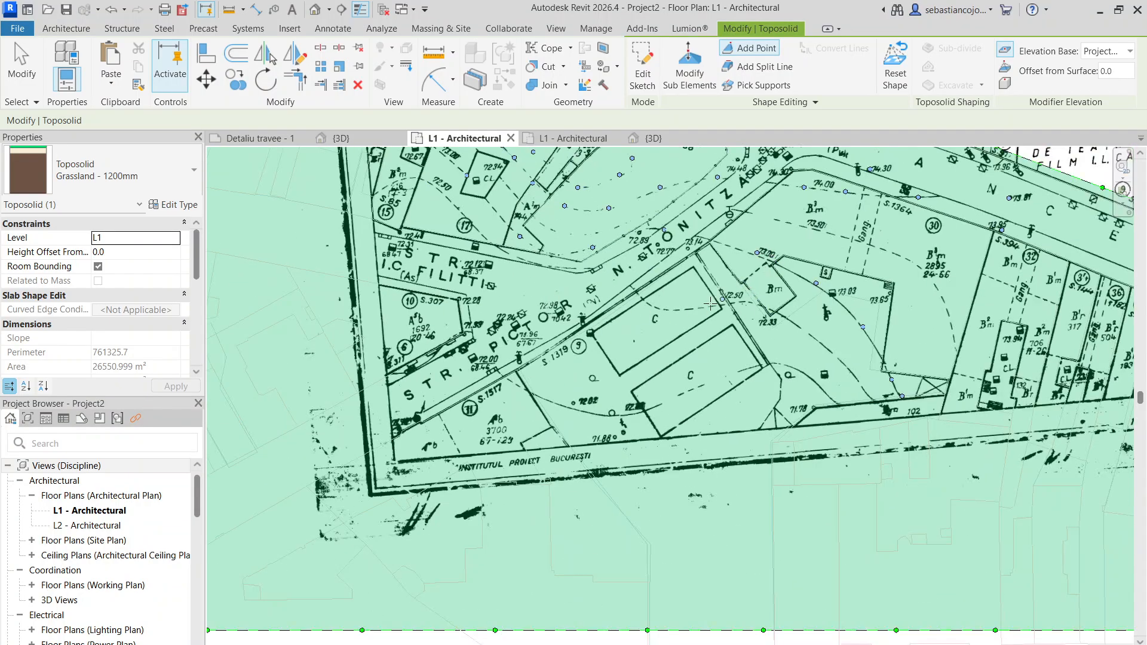
pyautogui.scroll(4, 344, 228)
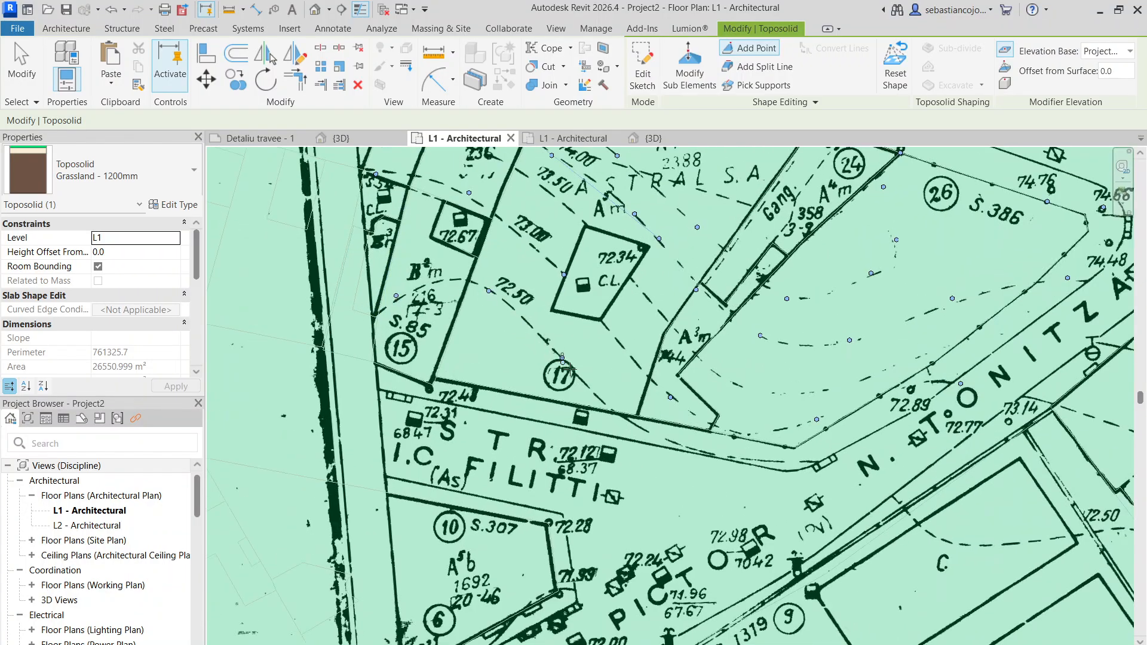
pyautogui.moveTo(569, 368); pyautogui.dragTo(355, 192, button='middle')
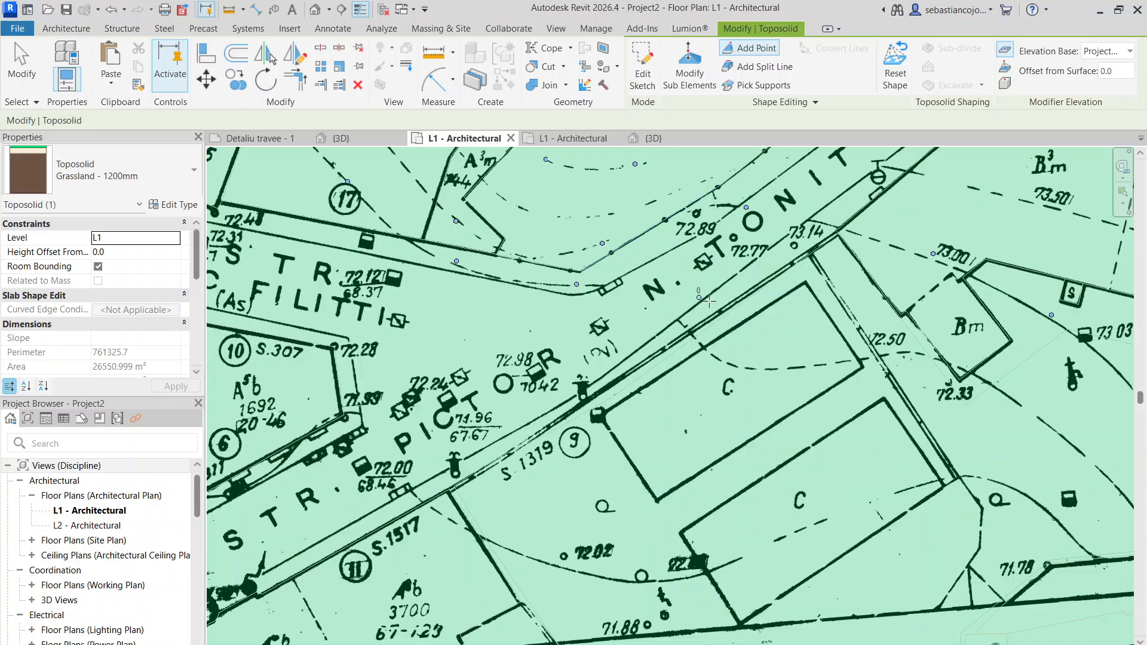
# - Continue the toposolid points along the 72.50 contour across parcel 9, past spot 72.33, to the southern wall near 102
pyautogui.moveTo(740, 359); pyautogui.dragTo(454, 272, button='middle')
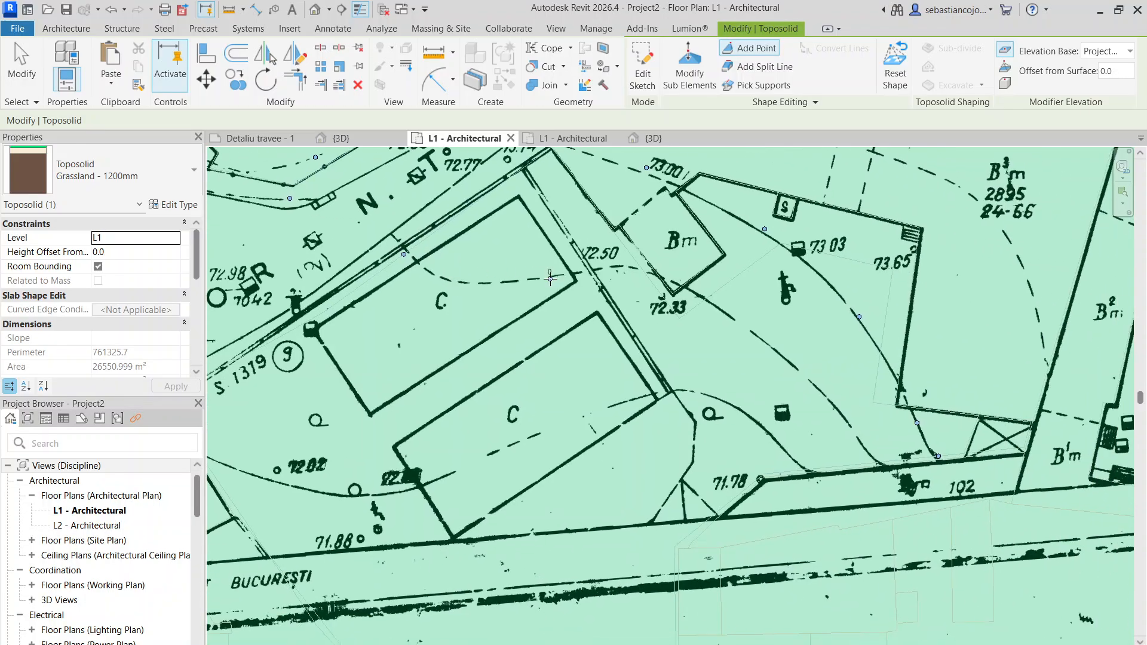
pyautogui.click(638, 264)
pyautogui.moveTo(776, 368); pyautogui.dragTo(531, 263, button='middle')
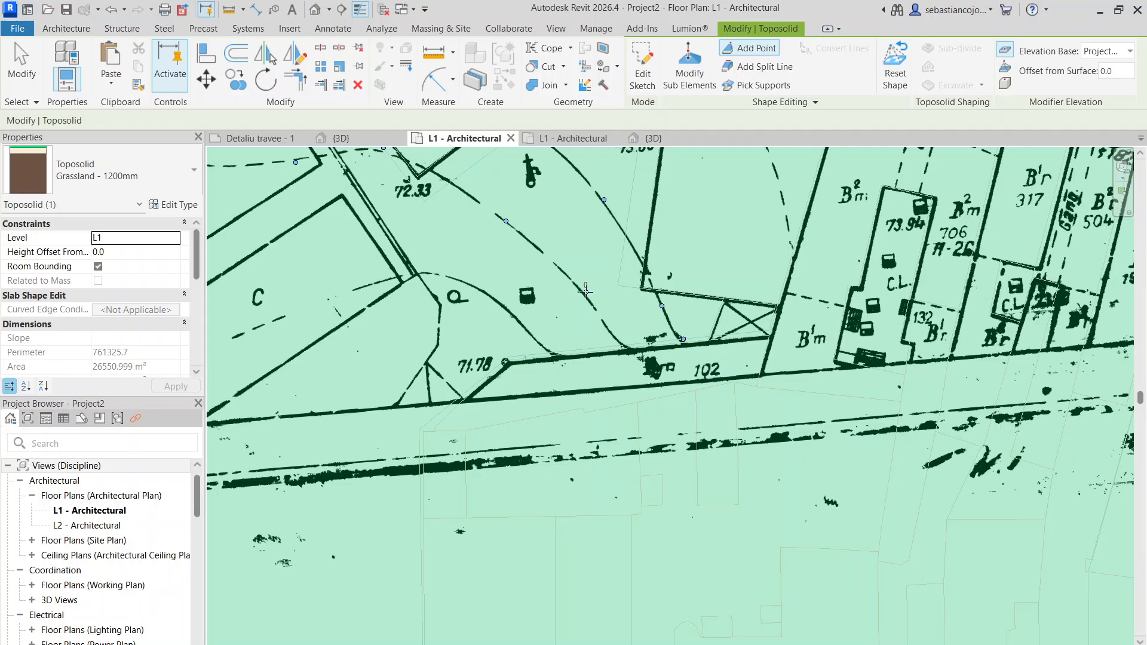
pyautogui.click(628, 345)
# - Add toposolid points along the contour beside the 72.02 spot, from parcel 11 through parcel 9 to the wall near 71.78
pyautogui.scroll(-7, 679, 245)
pyautogui.scroll(-1, 643, 249)
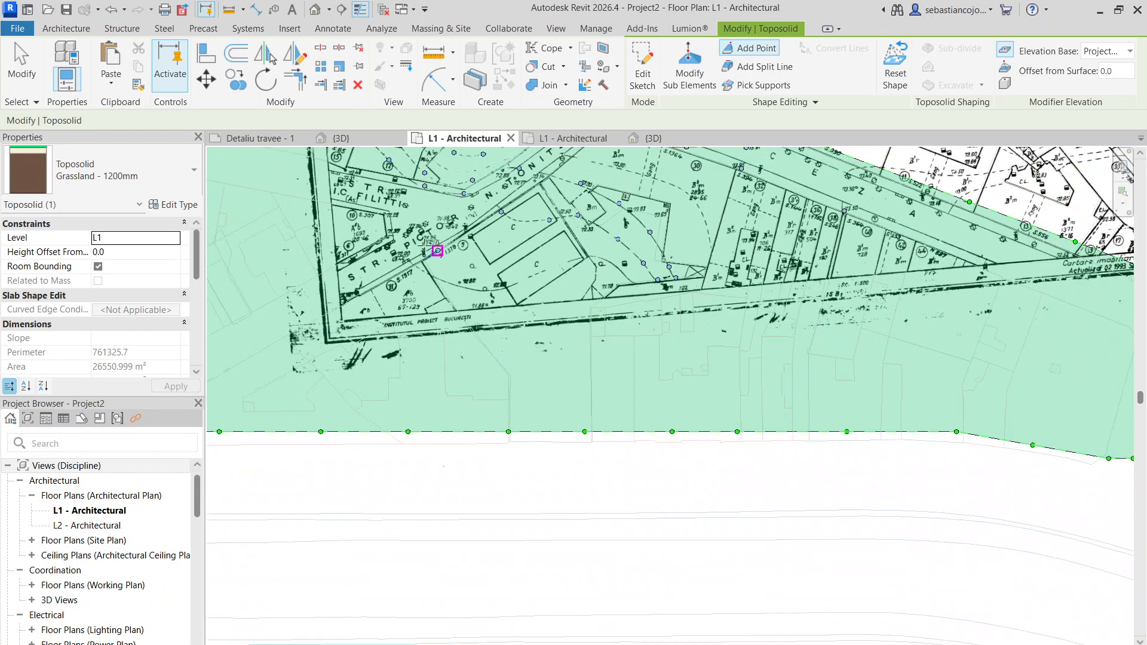
pyautogui.scroll(4, 385, 213)
pyautogui.scroll(1, 384, 213)
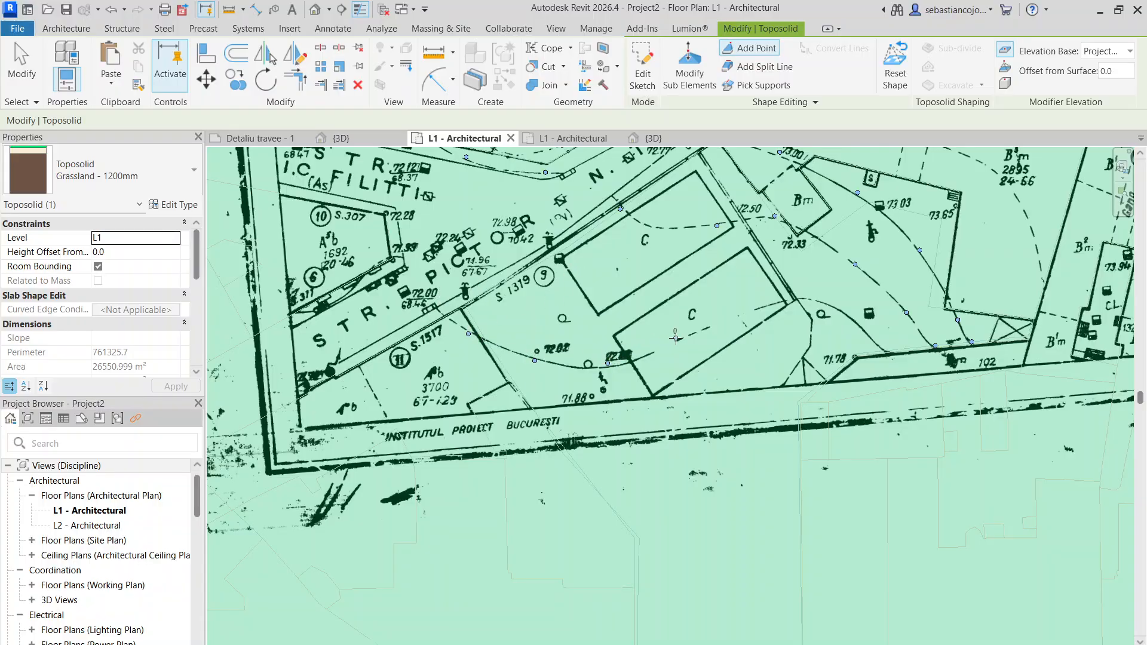
pyautogui.click(886, 351)
# - Add toposolid points along the 73.50 contour through parcel 17 and across parcel 30 to the boundary with parcel 32
pyautogui.moveTo(938, 376); pyautogui.dragTo(311, 383, button='middle')
pyautogui.scroll(-2, 526, 304)
pyautogui.scroll(2, 482, 244)
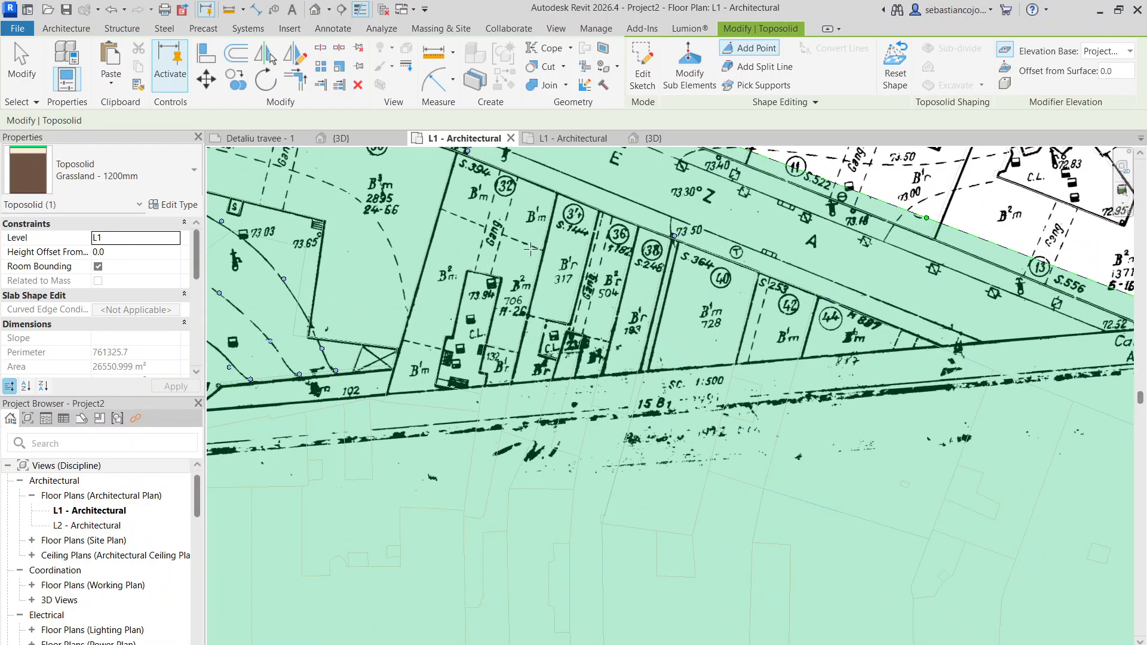
pyautogui.scroll(-6, 580, 299)
pyautogui.scroll(3, 462, 266)
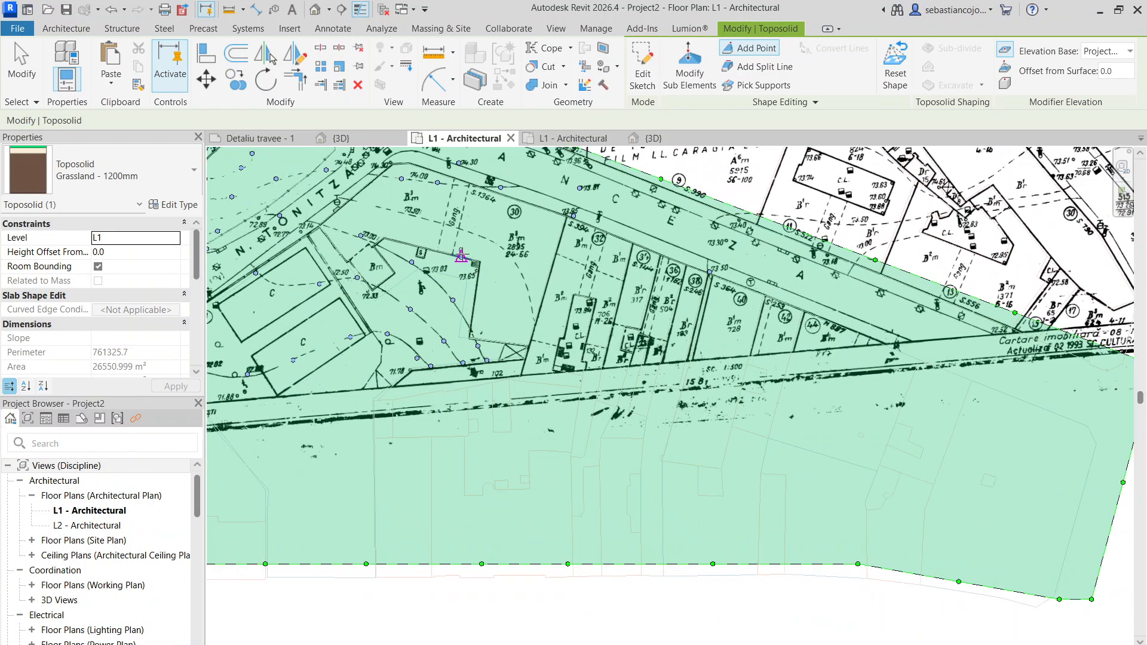
pyautogui.moveTo(397, 215); pyautogui.dragTo(717, 330, button='middle')
pyautogui.scroll(3, 310, 193)
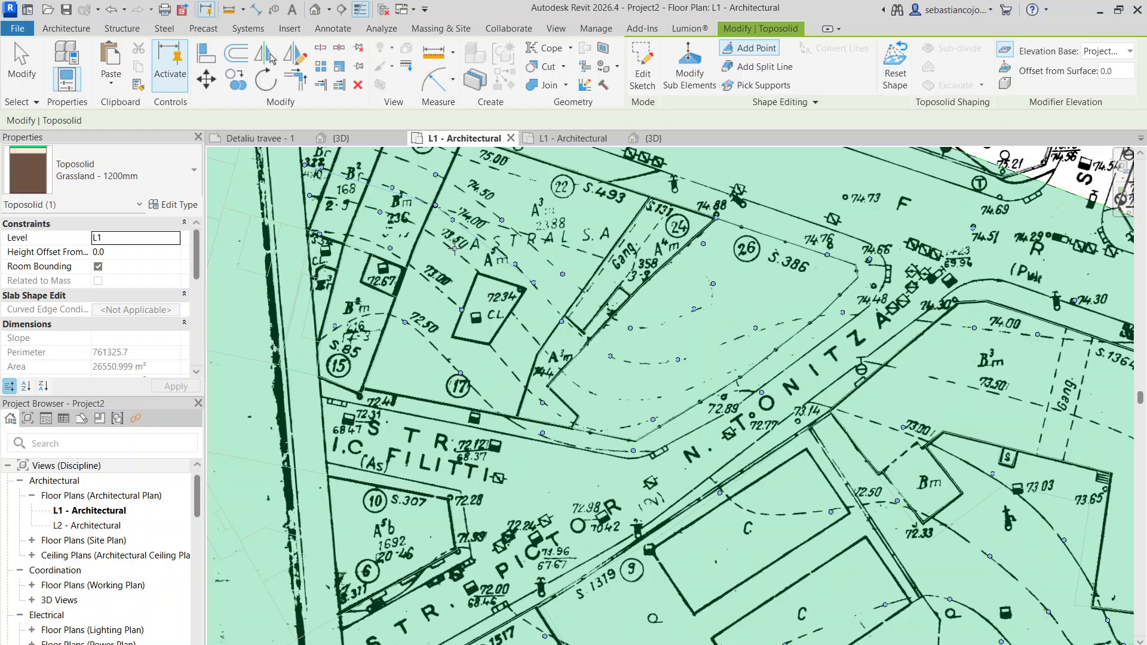
pyautogui.click(520, 330)
pyautogui.moveTo(802, 358); pyautogui.dragTo(575, 285, button='middle')
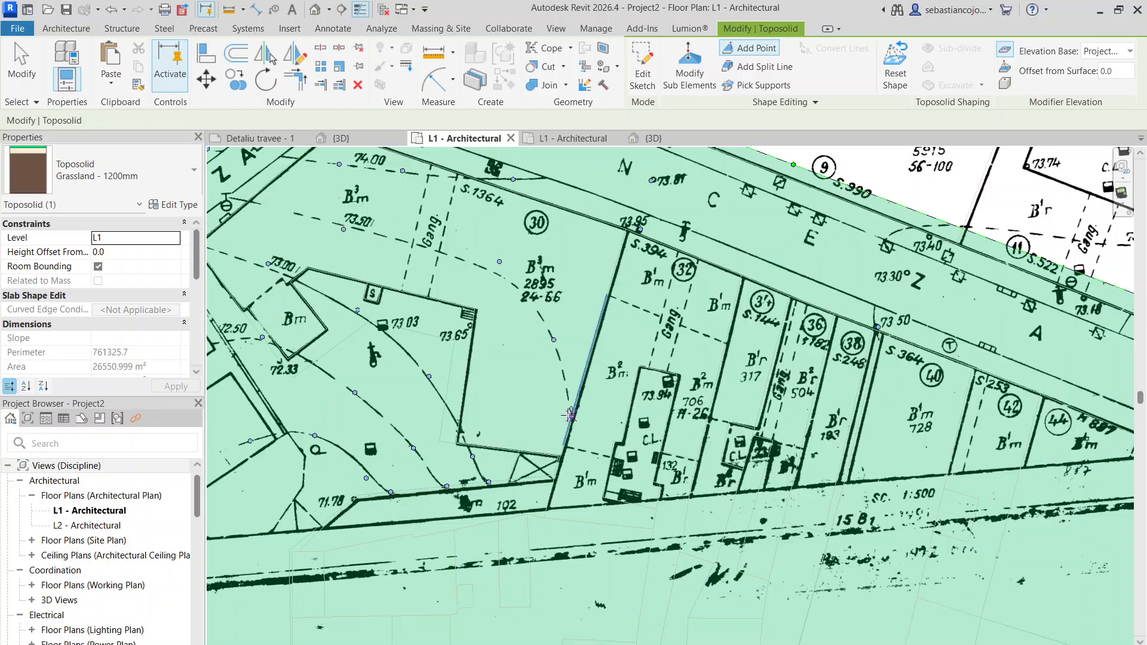
pyautogui.moveTo(571, 415); pyautogui.dragTo(500, 337, button='middle')
# - Add toposolid points at the 73.30 and 73.40 survey spots in the street north of parcels 34 to 40
pyautogui.scroll(-2, 763, 299)
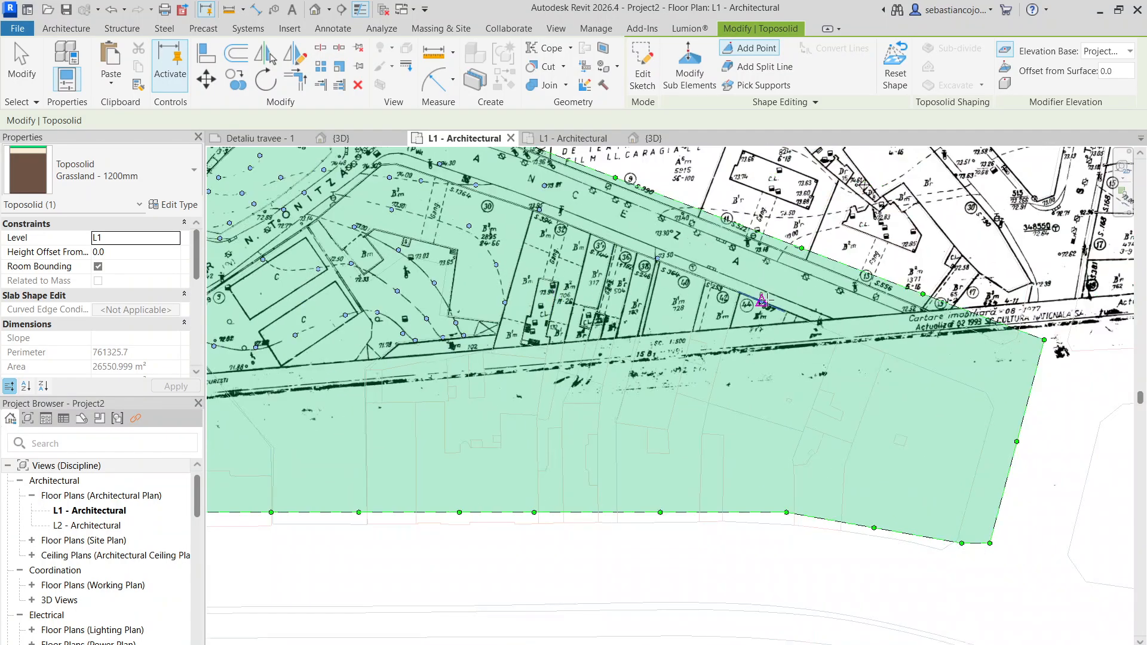
pyautogui.scroll(4, 686, 267)
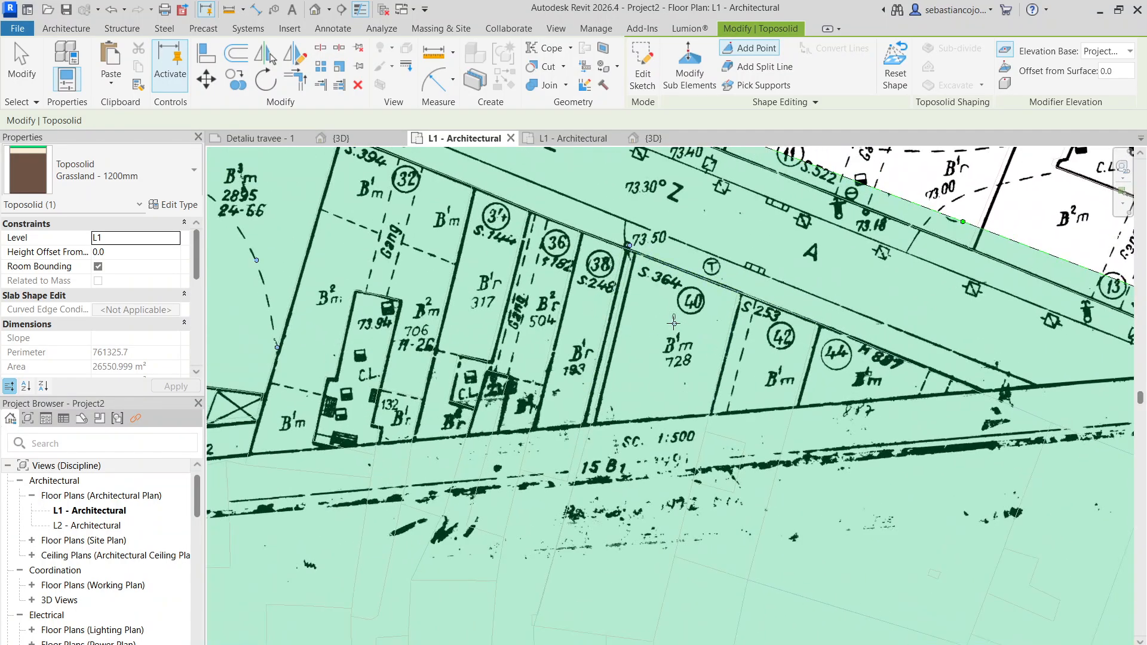
pyautogui.scroll(-4, 712, 344)
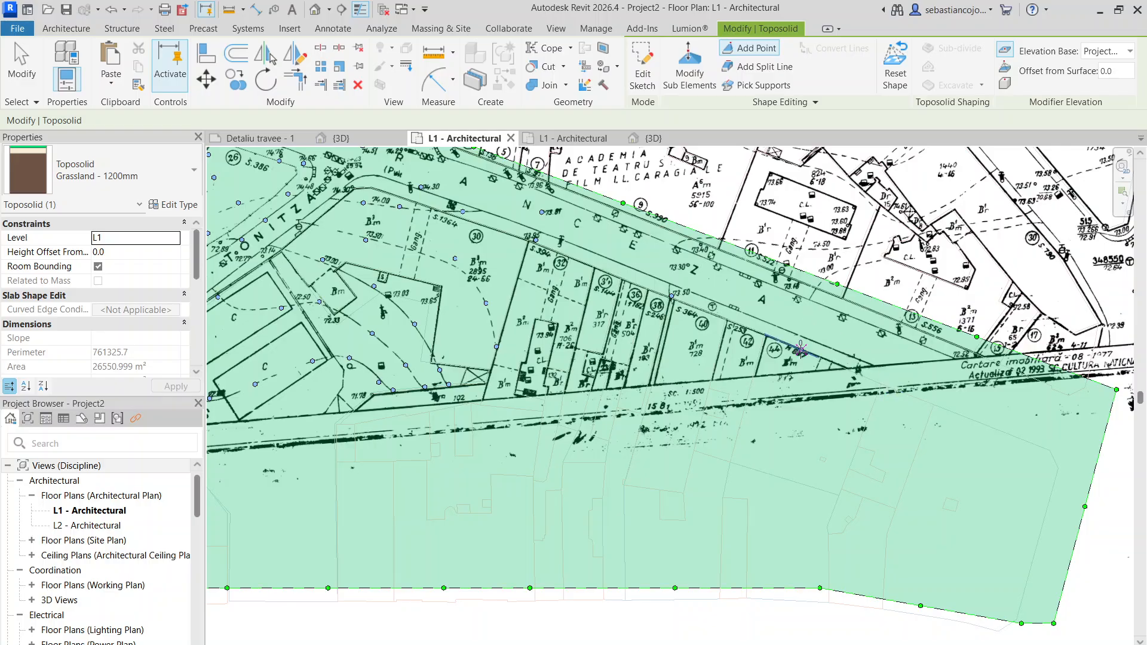
pyautogui.scroll(2, 800, 349)
pyautogui.scroll(2, 612, 300)
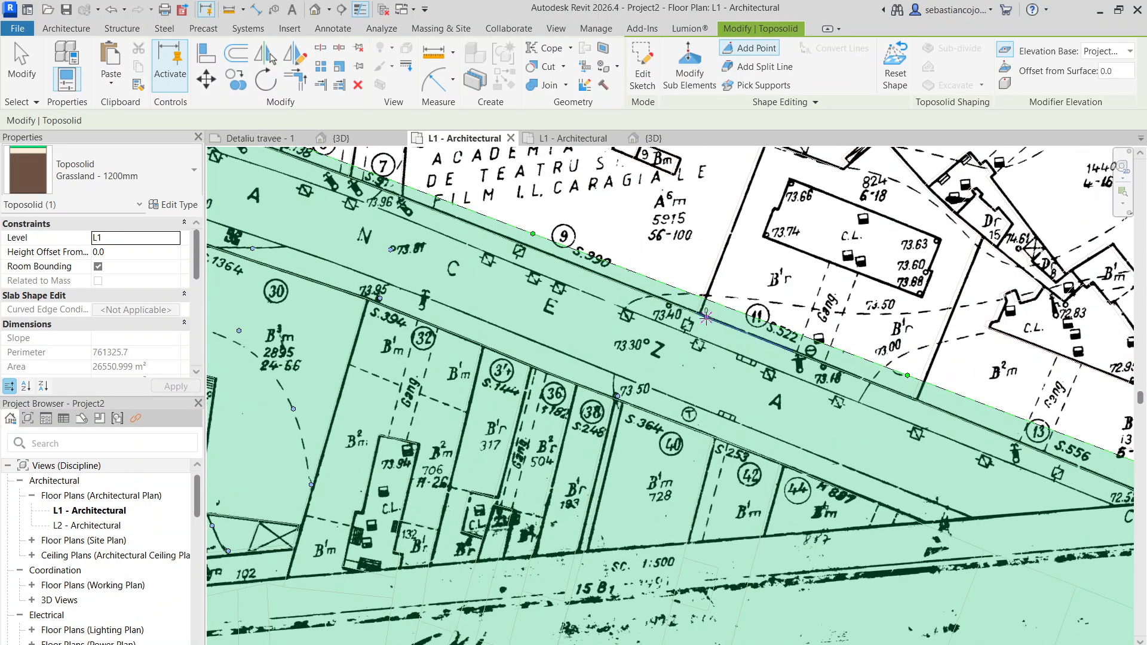
pyautogui.scroll(-3, 706, 318)
pyautogui.scroll(4, 712, 332)
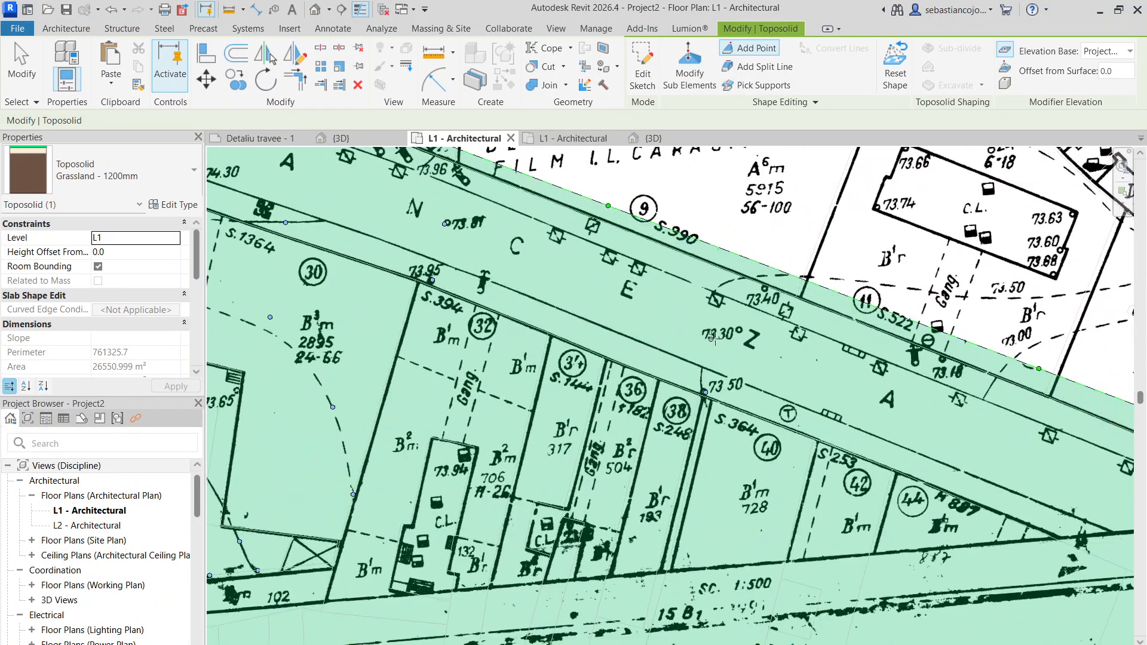
pyautogui.click(767, 285)
pyautogui.scroll(-3, 825, 311)
pyautogui.scroll(4, 869, 337)
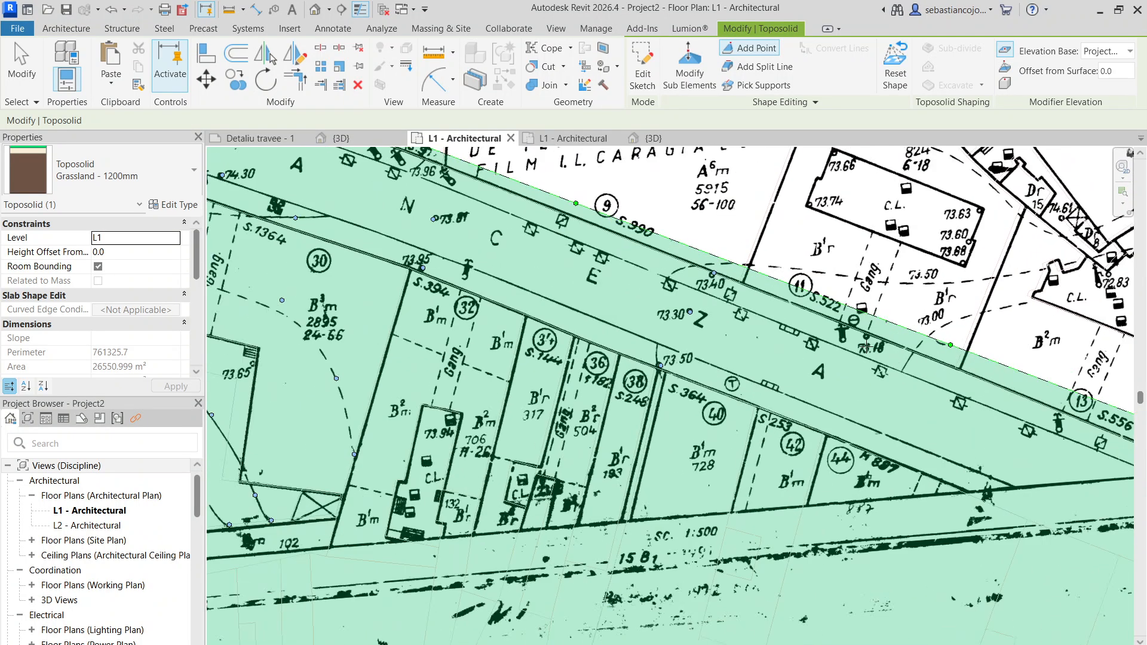
pyautogui.scroll(-3, 839, 363)
pyautogui.scroll(3, 637, 268)
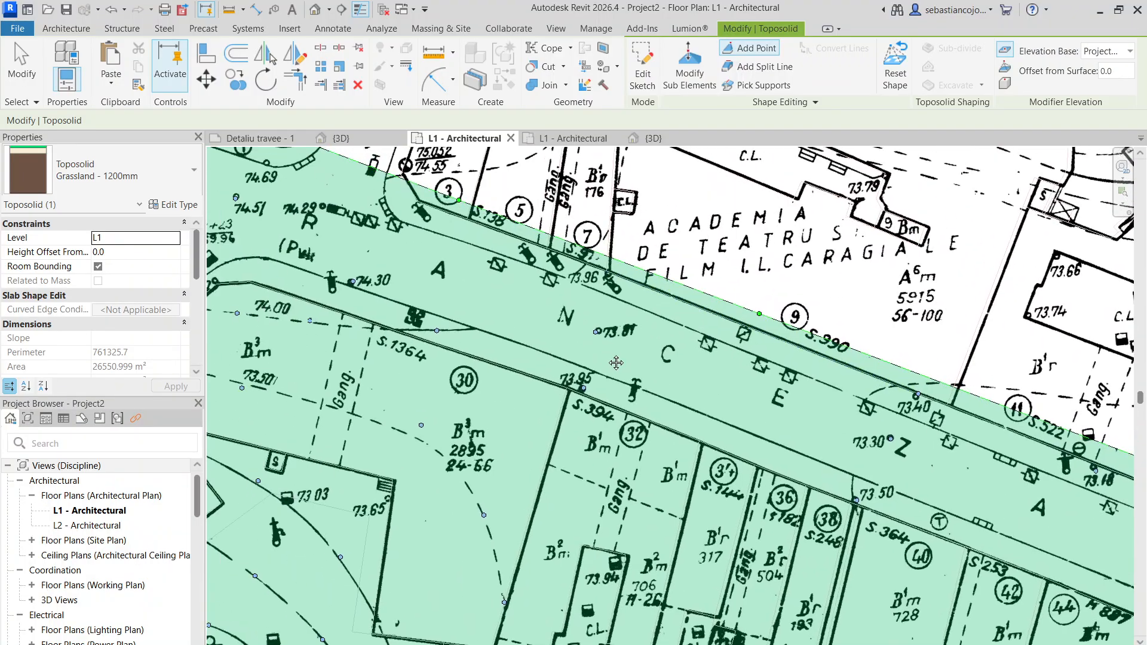
pyautogui.scroll(-5, 512, 253)
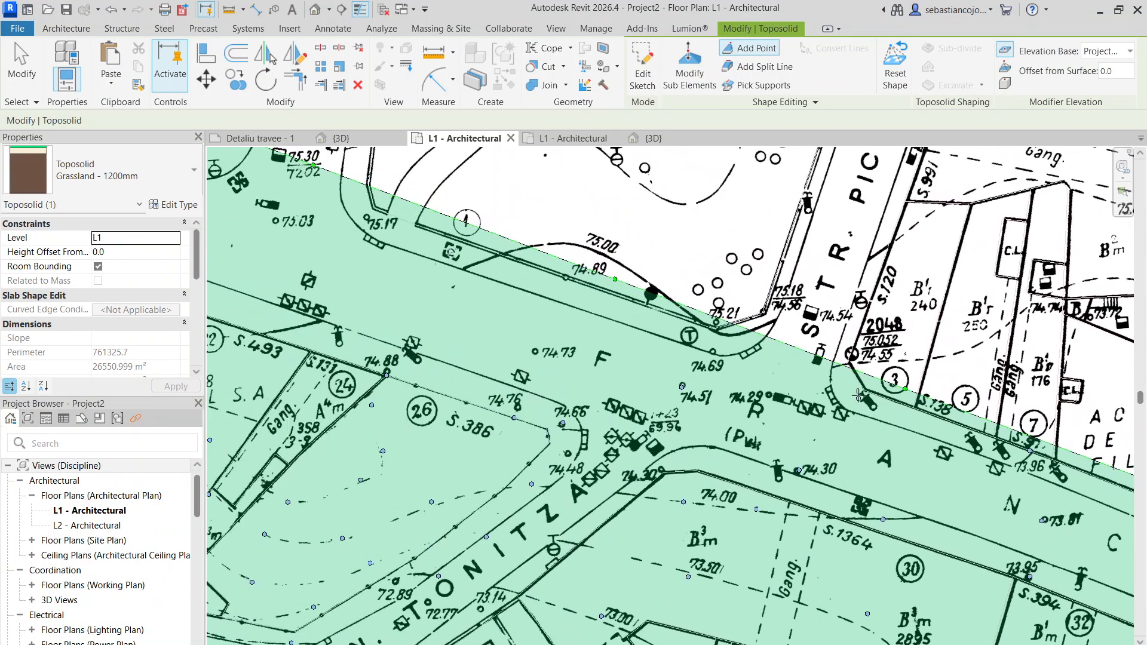
# - Edit the toposolid's boundary and draw lines along the survey map's western and southern borders, up to the eastern corner
pyautogui.scroll(3, 713, 487)
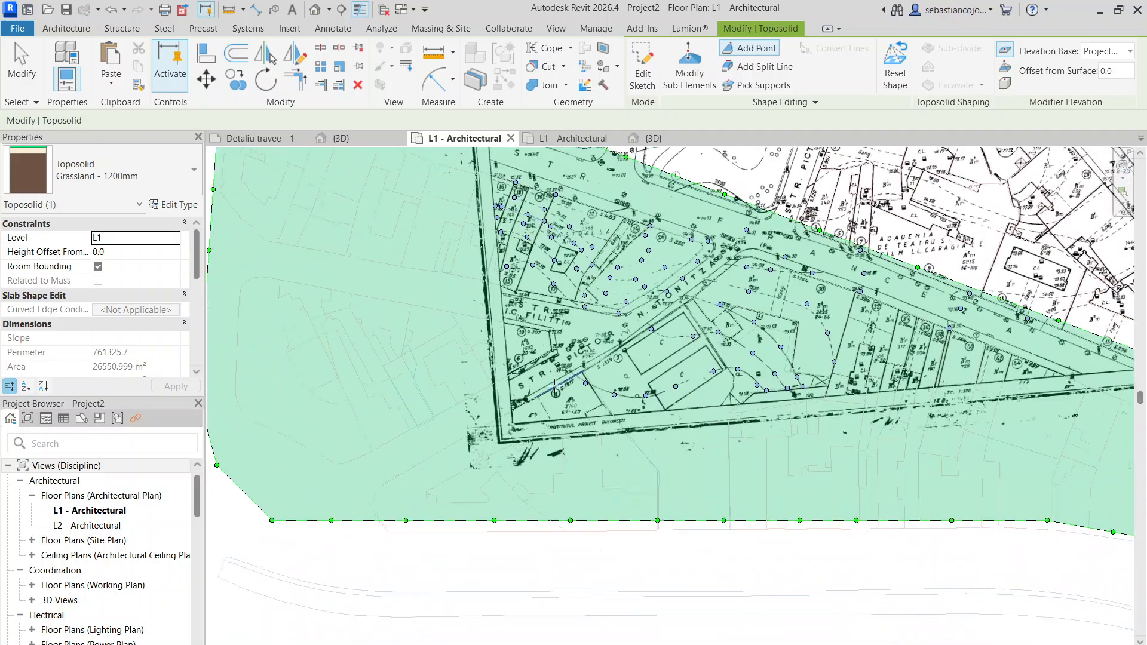
pyautogui.scroll(-4, 525, 338)
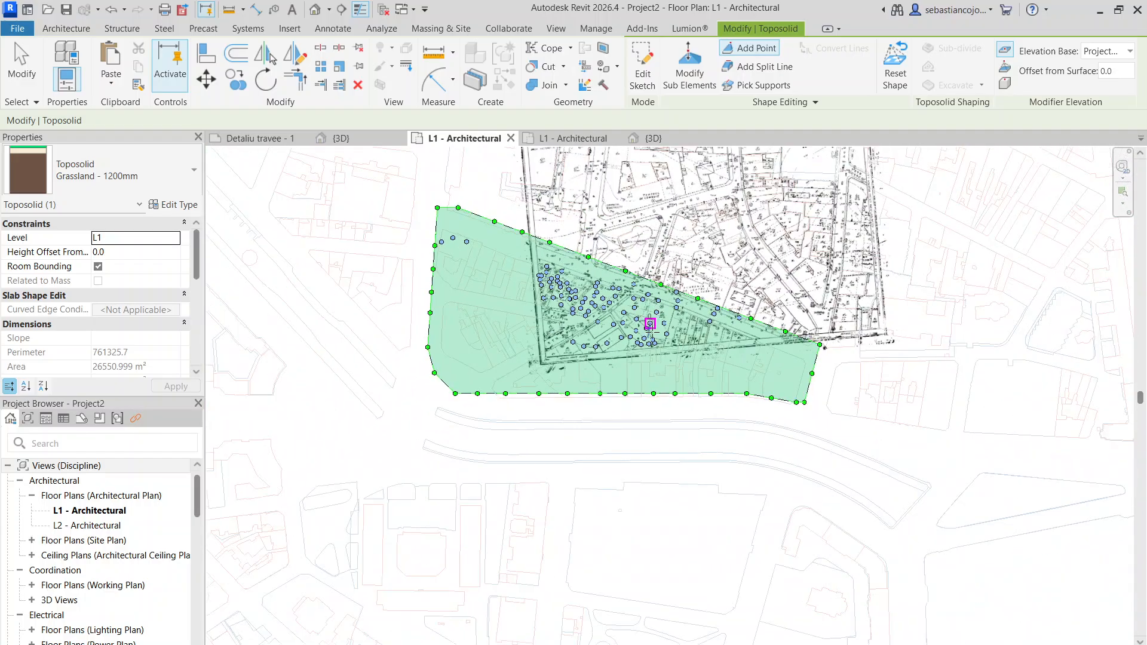
pyautogui.scroll(2, 585, 305)
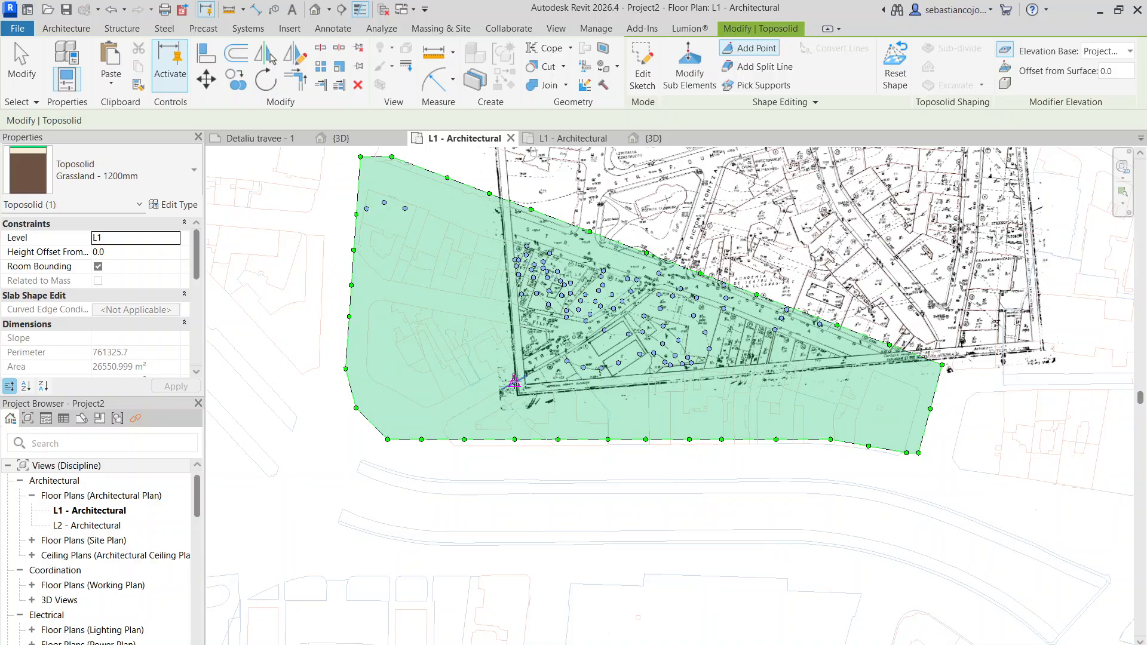
pyautogui.doubleClick(481, 196)
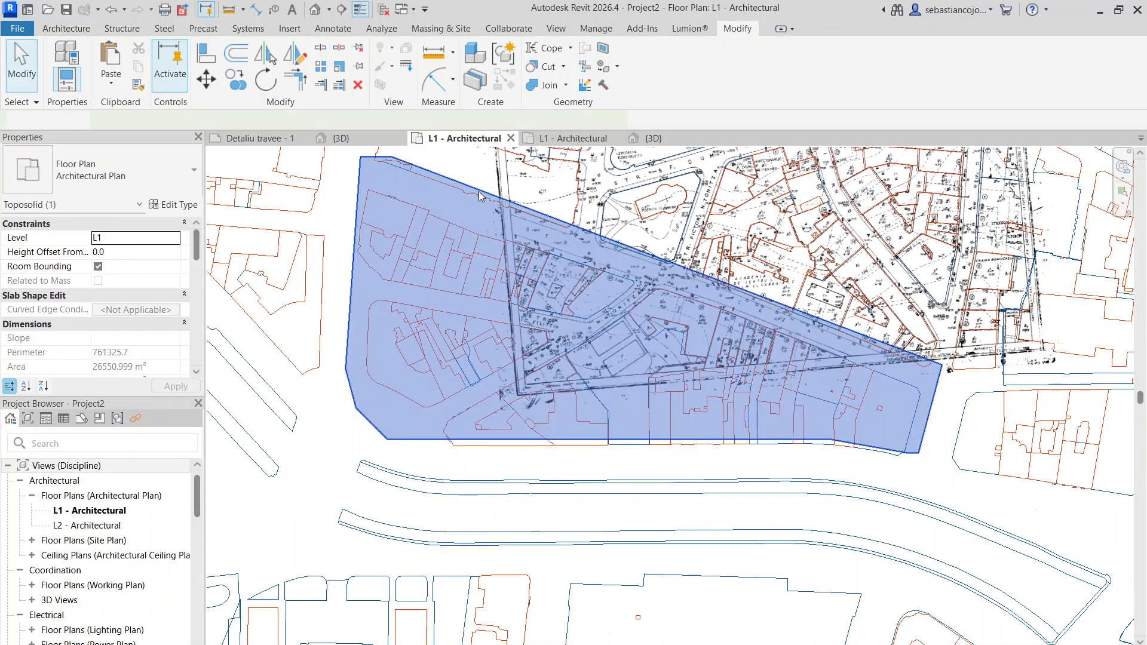
pyautogui.click(478, 195)
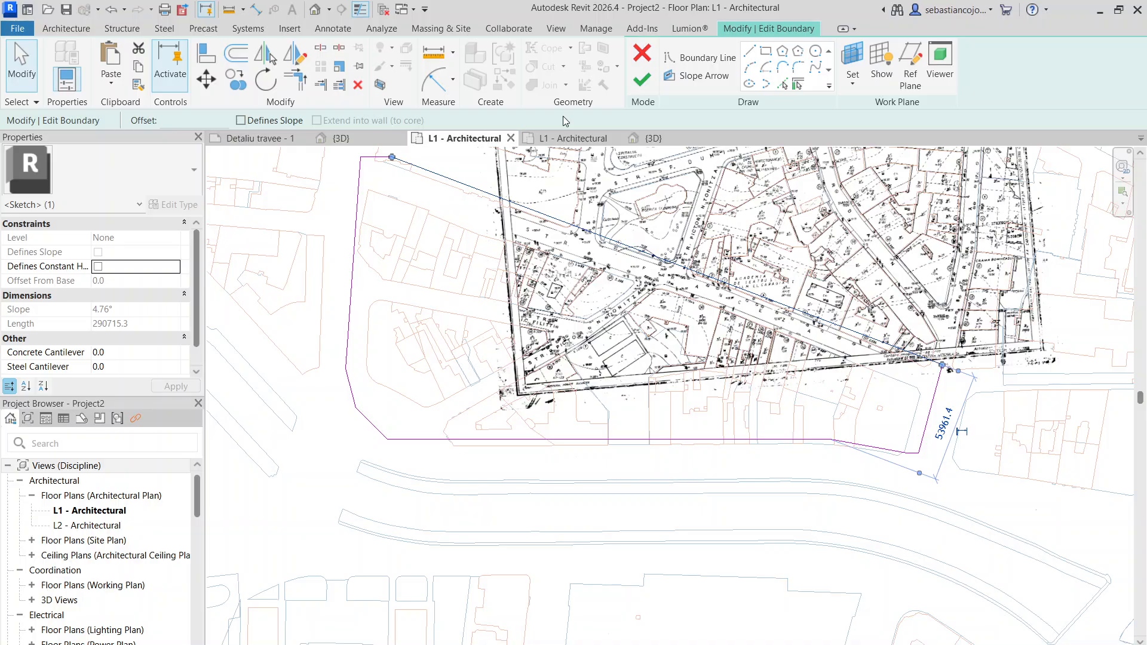
pyautogui.click(753, 52)
pyautogui.click(502, 198)
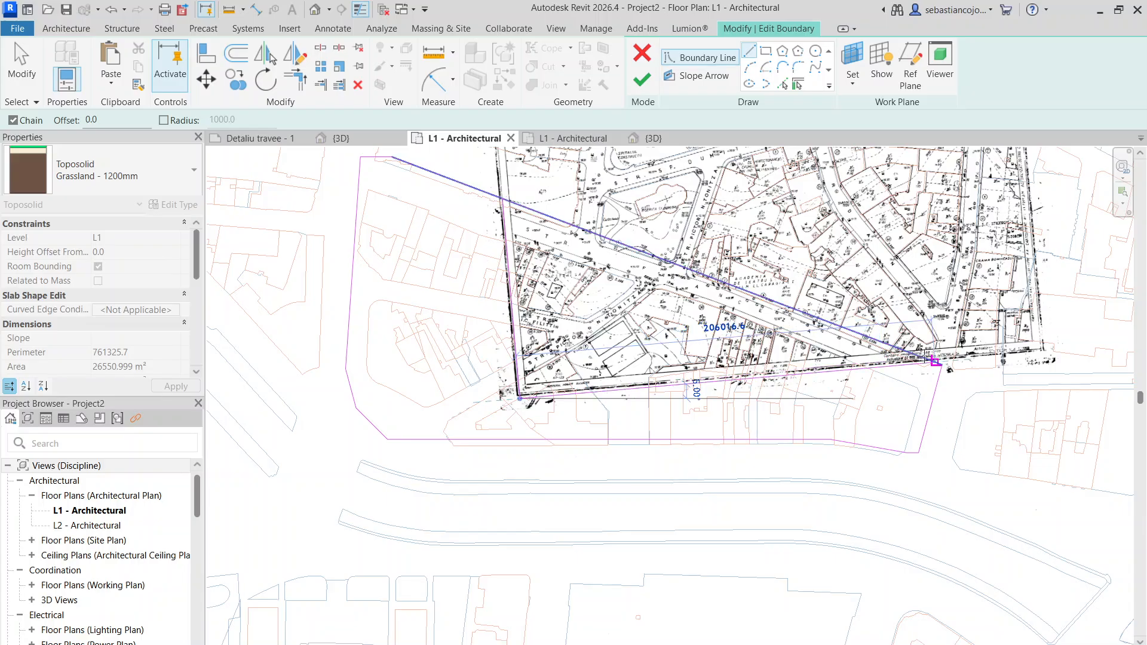
pyautogui.scroll(2, 943, 366)
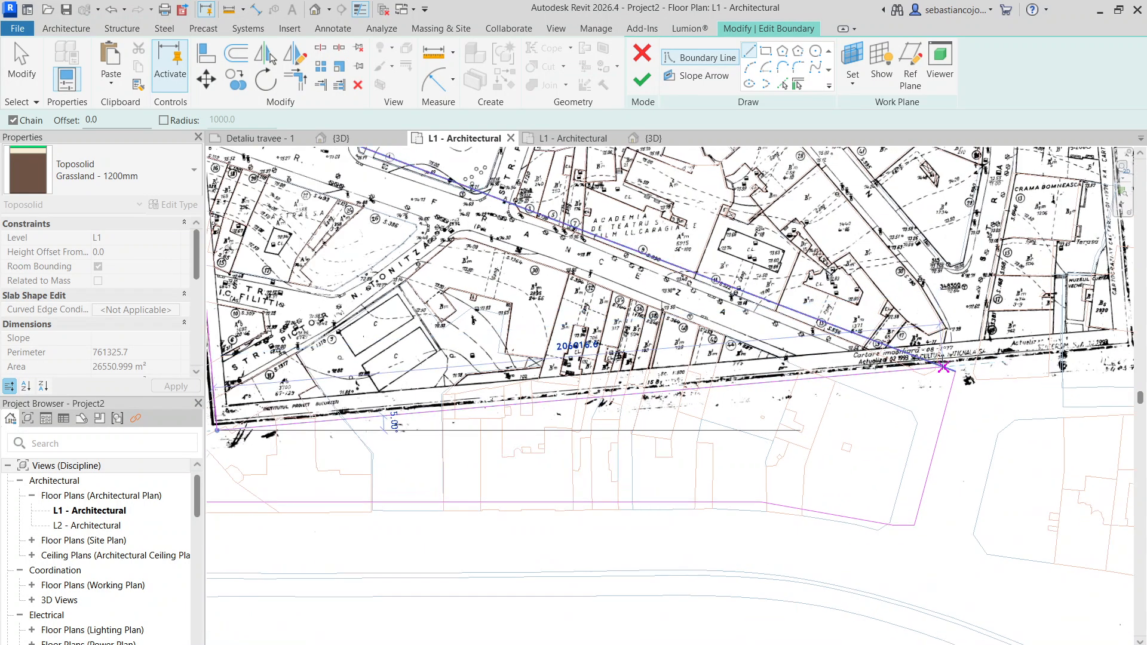
pyautogui.click(942, 366)
pyautogui.press('Escape')
pyautogui.press('Escape')
# - Remove the two new lines along the map's borders and finish editing the toposolid boundary
pyautogui.moveTo(946, 577); pyautogui.dragTo(860, 457)
pyautogui.scroll(-2, 876, 401)
pyautogui.click(828, 384)
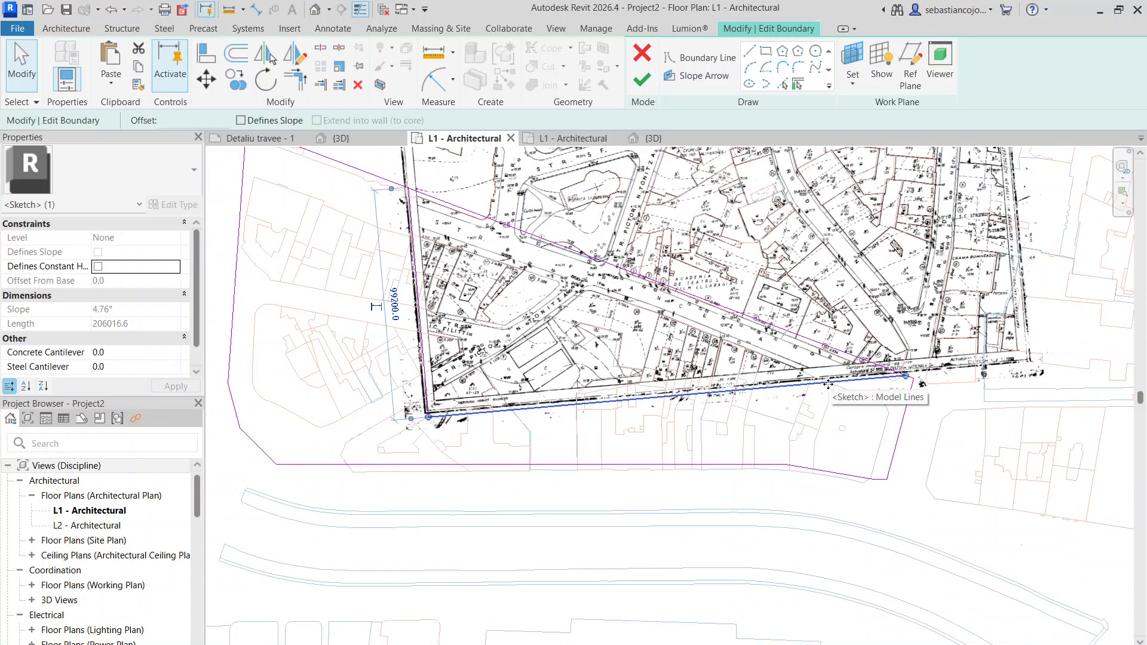
pyautogui.press('Escape')
pyautogui.moveTo(517, 440); pyautogui.dragTo(404, 335)
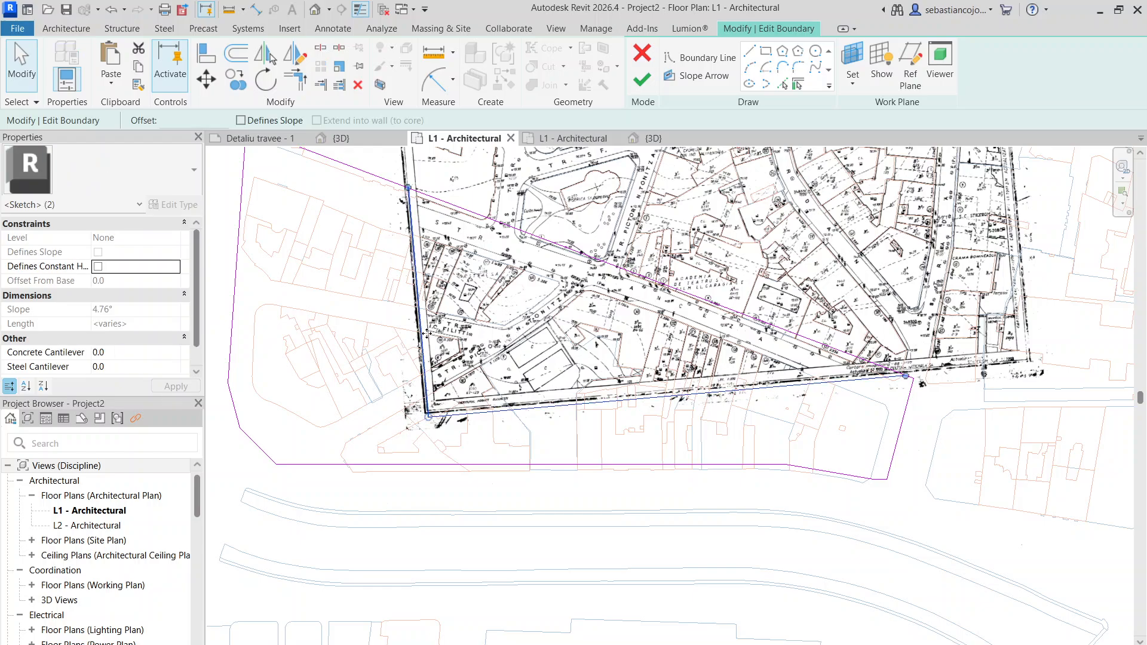
pyautogui.press('Escape')
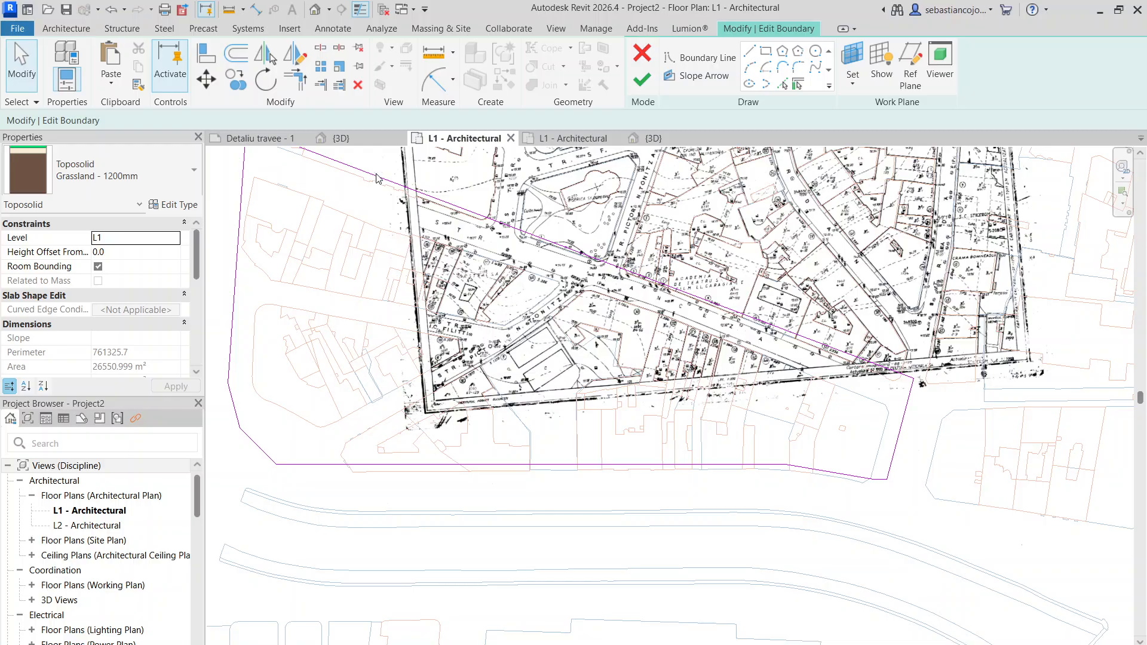
pyautogui.click(643, 87)
pyautogui.scroll(-4, 585, 306)
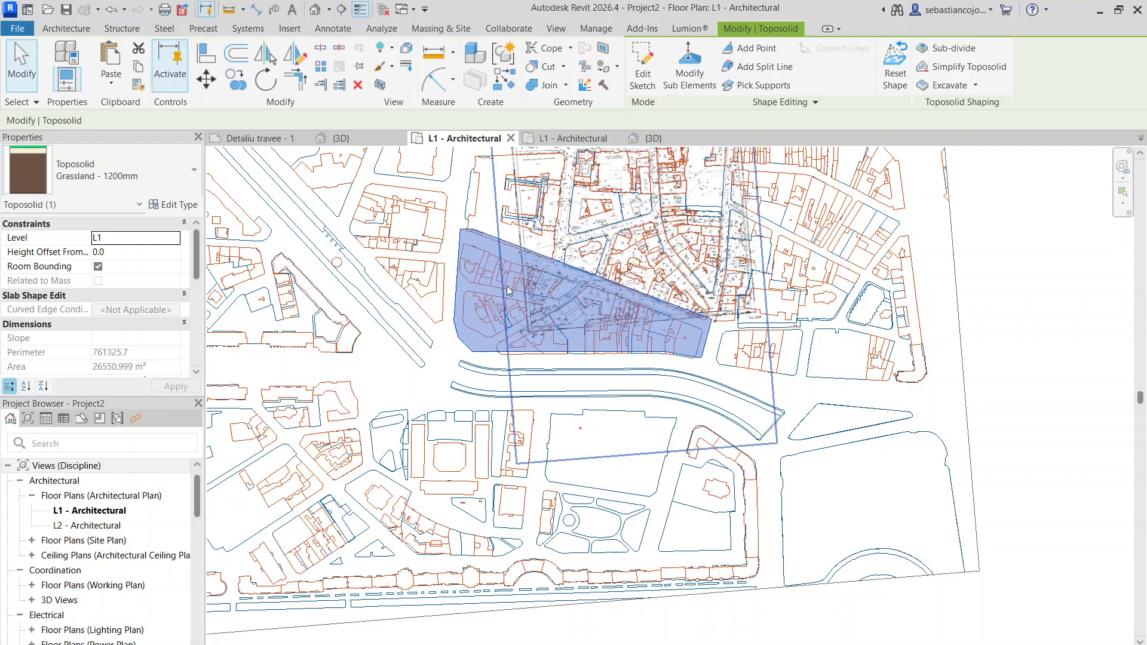
# - In the 3D view, modify the toposolid's points and raise the interior point at the northern edge of the cluster to 1439.2
pyautogui.click(642, 138)
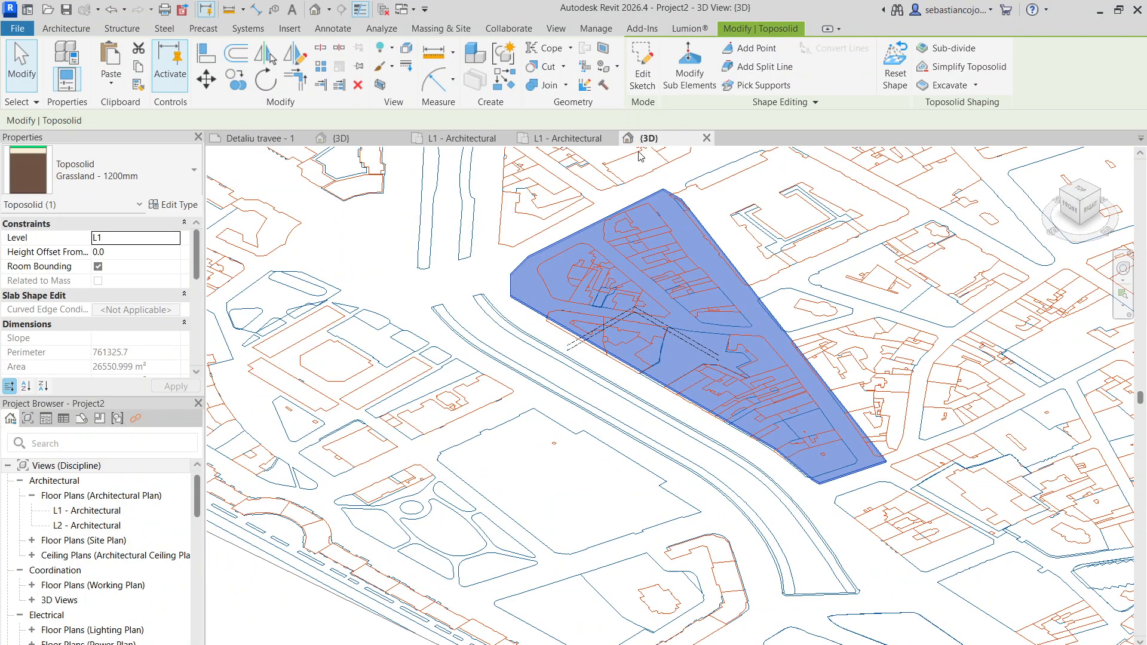
pyautogui.scroll(5, 517, 320)
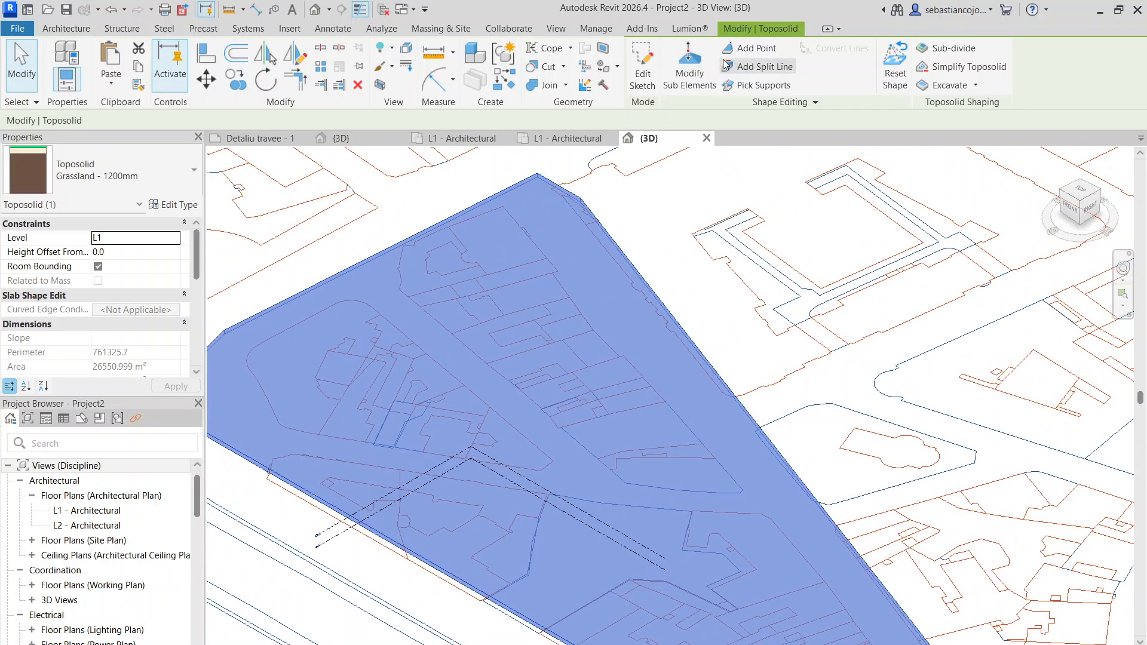
pyautogui.click(689, 67)
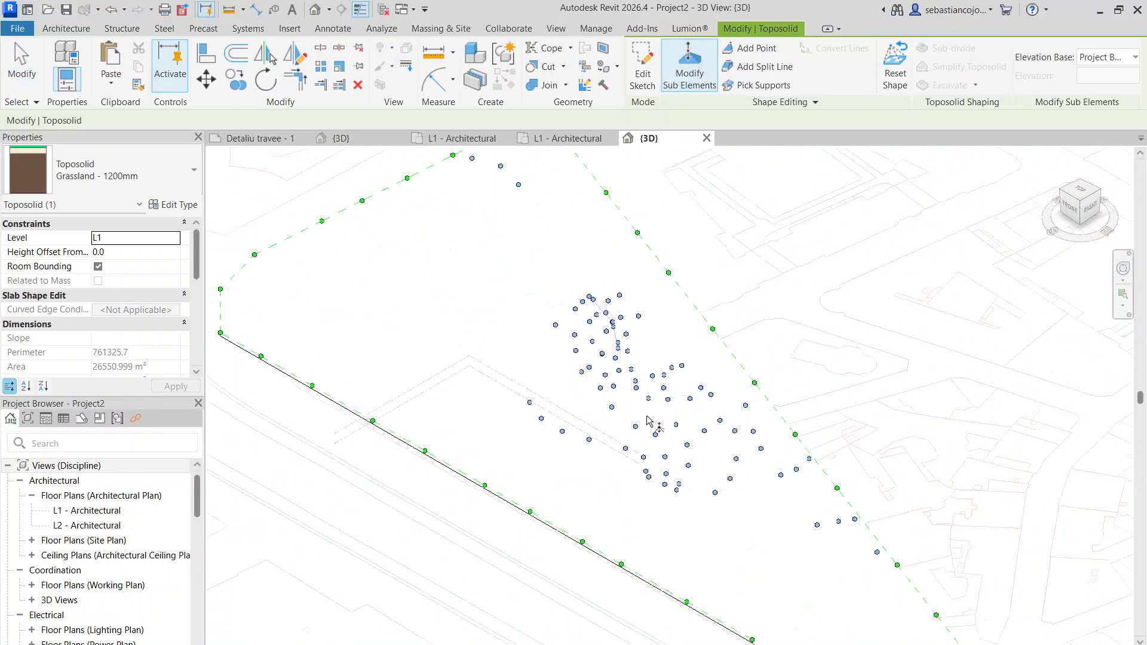
pyautogui.scroll(3, 648, 421)
pyautogui.scroll(5, 608, 231)
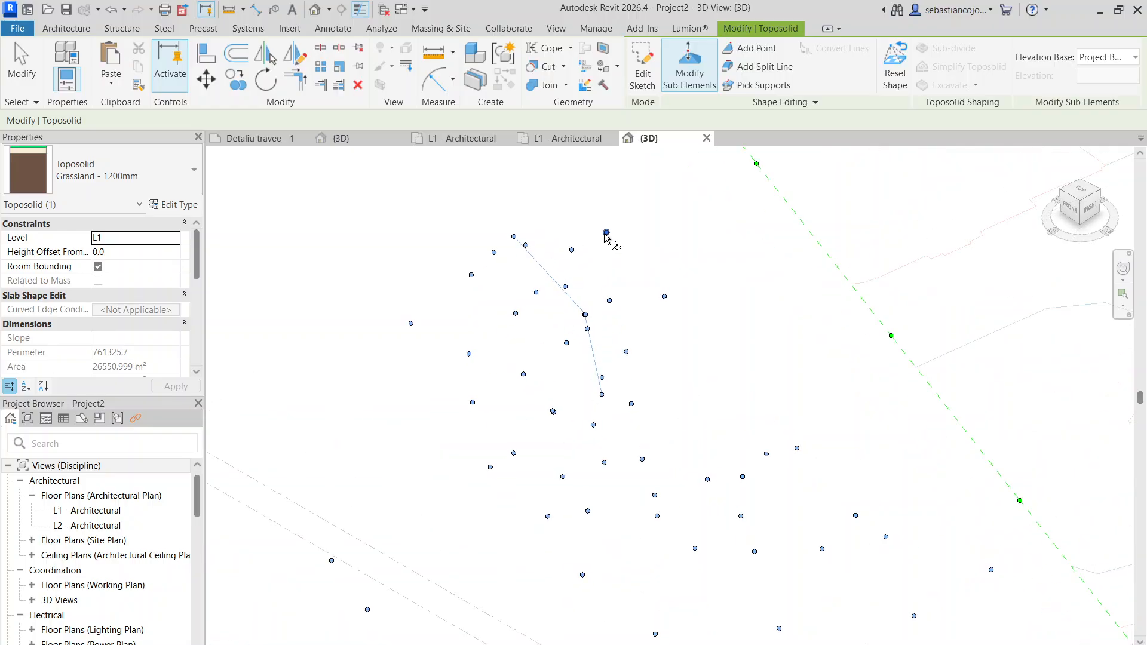
pyautogui.moveTo(607, 233)
pyautogui.mouseDown()
pyautogui.moveTo(608, 216)
pyautogui.moveTo(615, 252)
pyautogui.mouseUp()
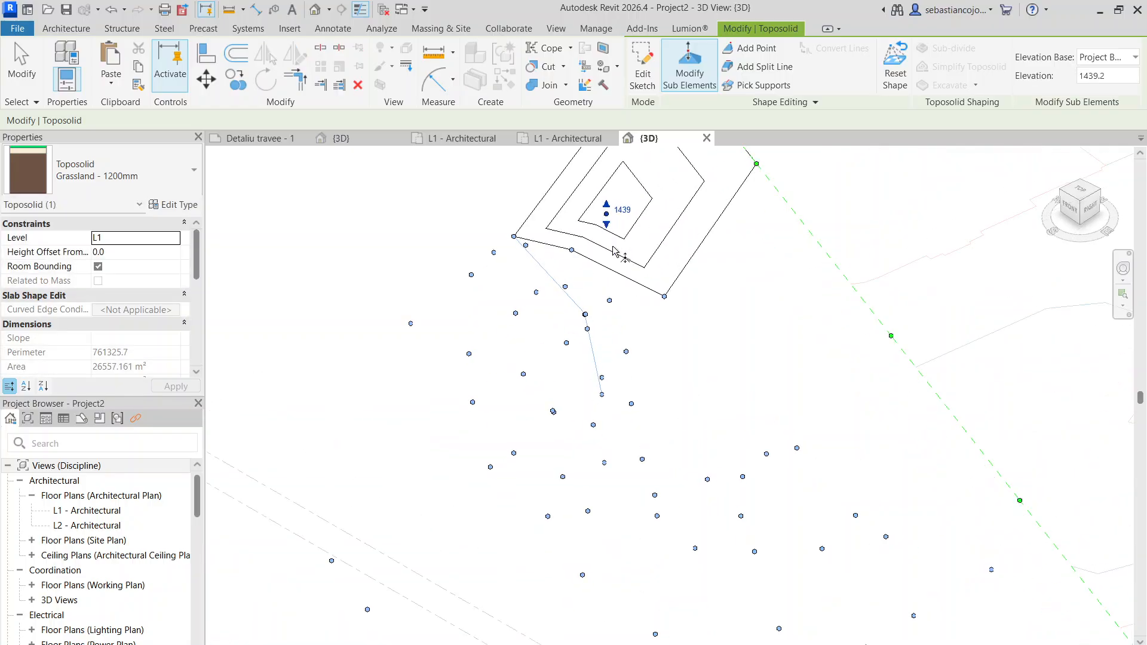
# - Raise two neighbouring points on the northern boundary, near the western corner, taking the second to elevation 7000
pyautogui.scroll(-5, 614, 215)
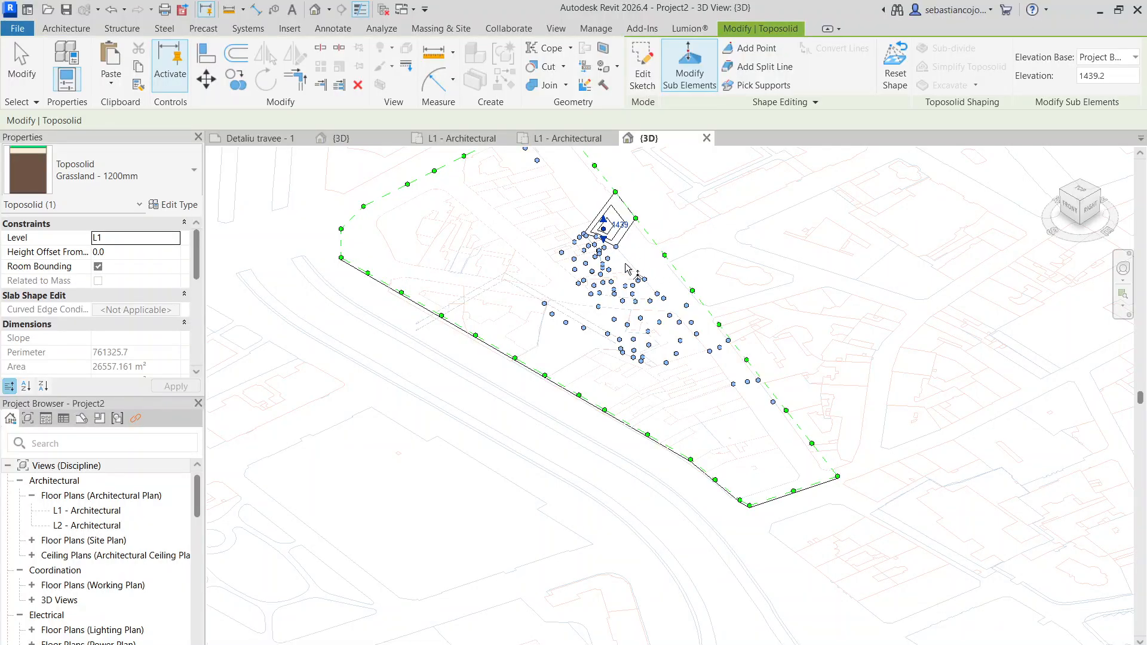
pyautogui.scroll(4, 625, 268)
pyautogui.scroll(-4, 624, 301)
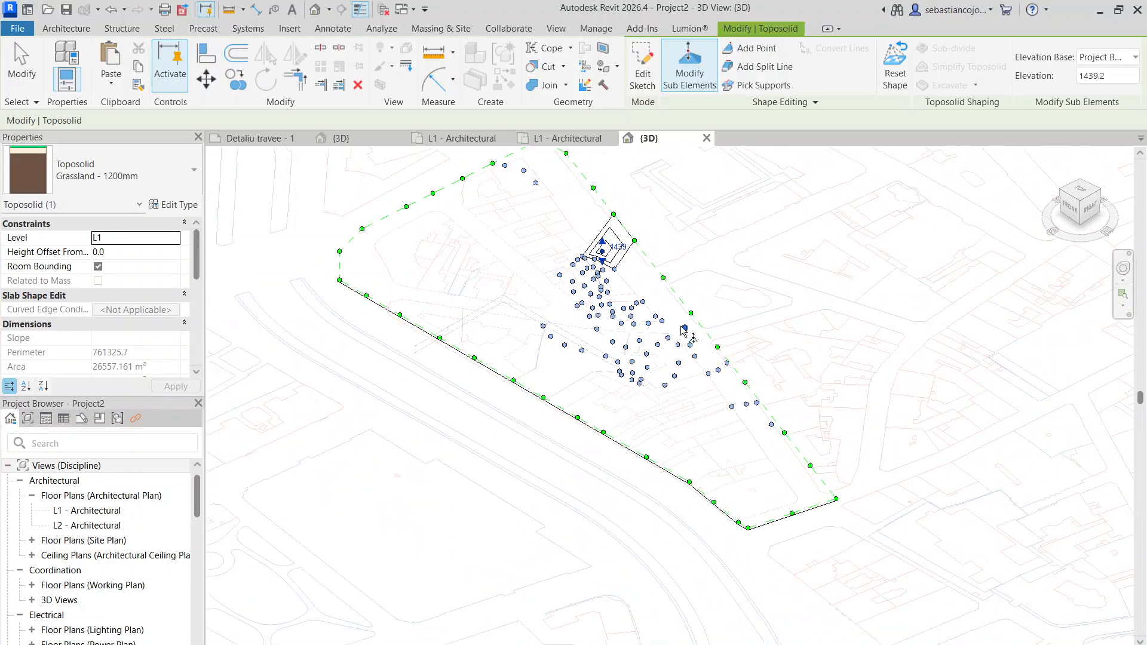
pyautogui.keyDown('shift'); pyautogui.moveTo(681, 328); pyautogui.dragTo(434, 317, button='middle'); pyautogui.keyUp('shift')
pyautogui.scroll(4, 792, 288)
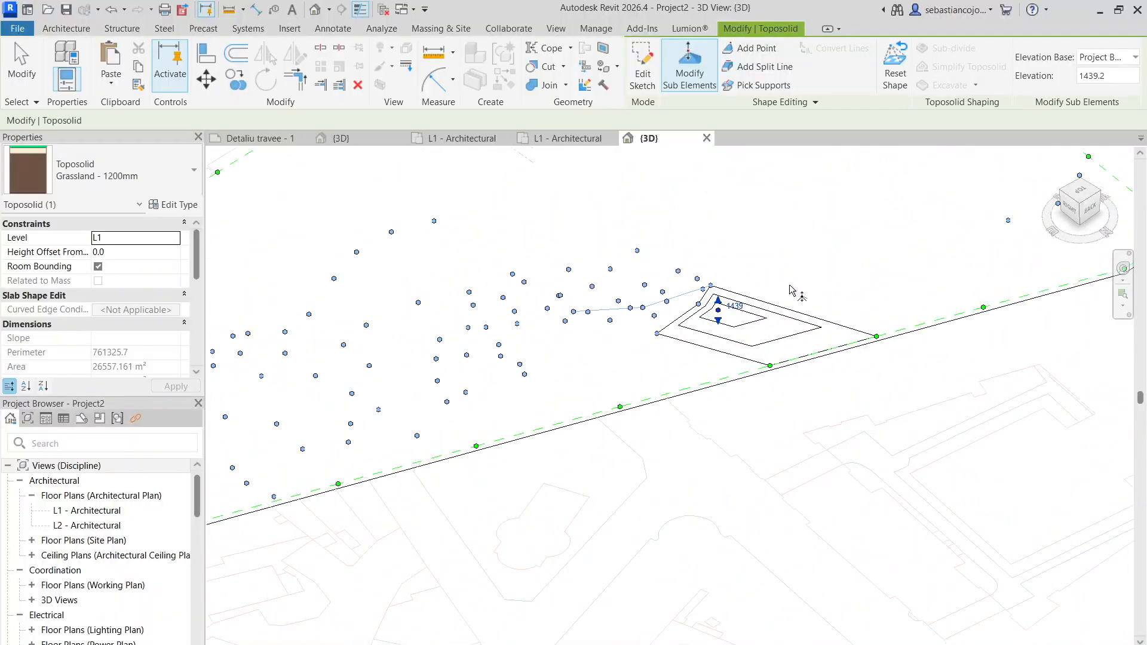
pyautogui.keyDown('shift'); pyautogui.moveTo(792, 291); pyautogui.dragTo(364, 351, button='middle'); pyautogui.keyUp('shift')
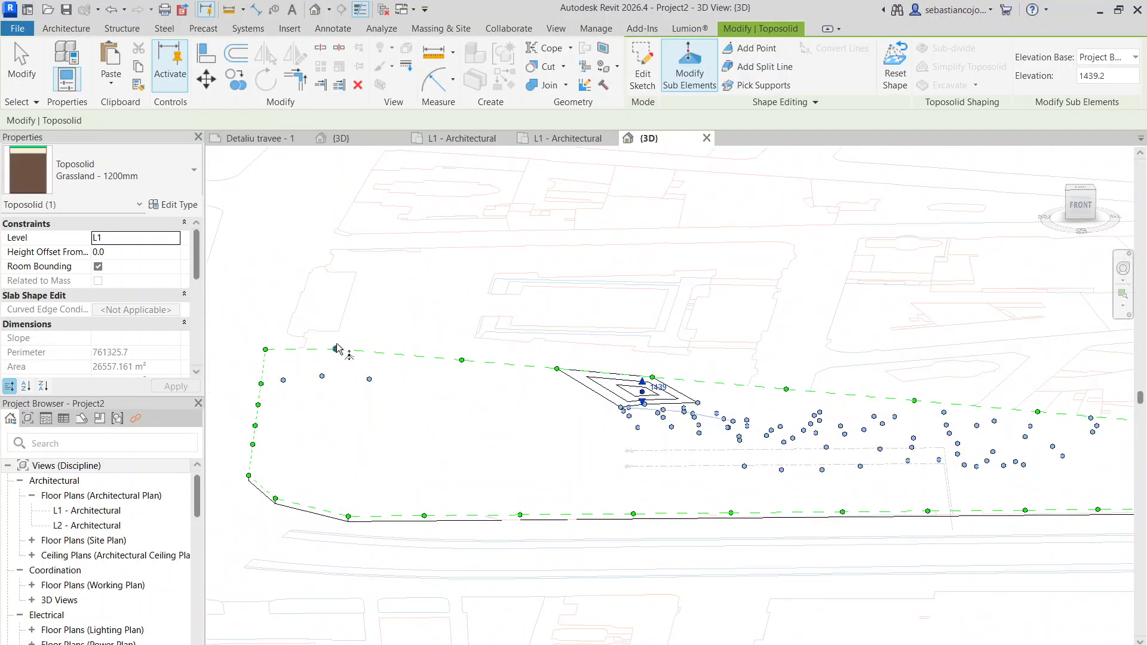
pyautogui.moveTo(336, 348); pyautogui.dragTo(338, 306)
pyautogui.moveTo(462, 360); pyautogui.dragTo(466, 323)
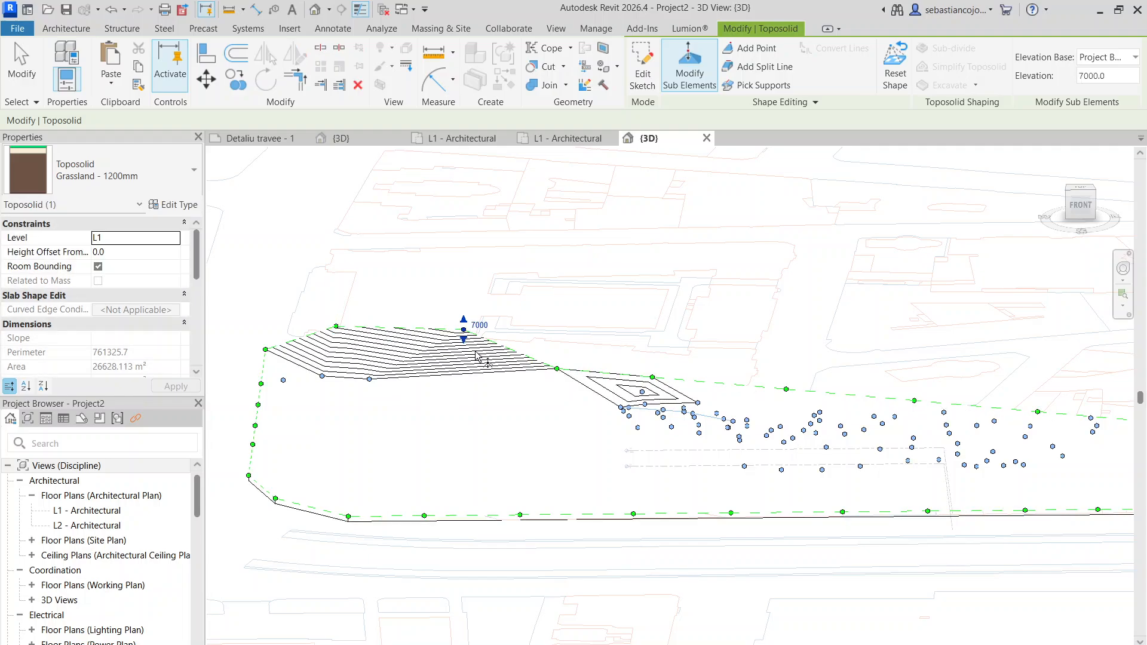
# - Raise the next northern boundary point to elevation 6800 and try to raise the one east of it
pyautogui.click(557, 369)
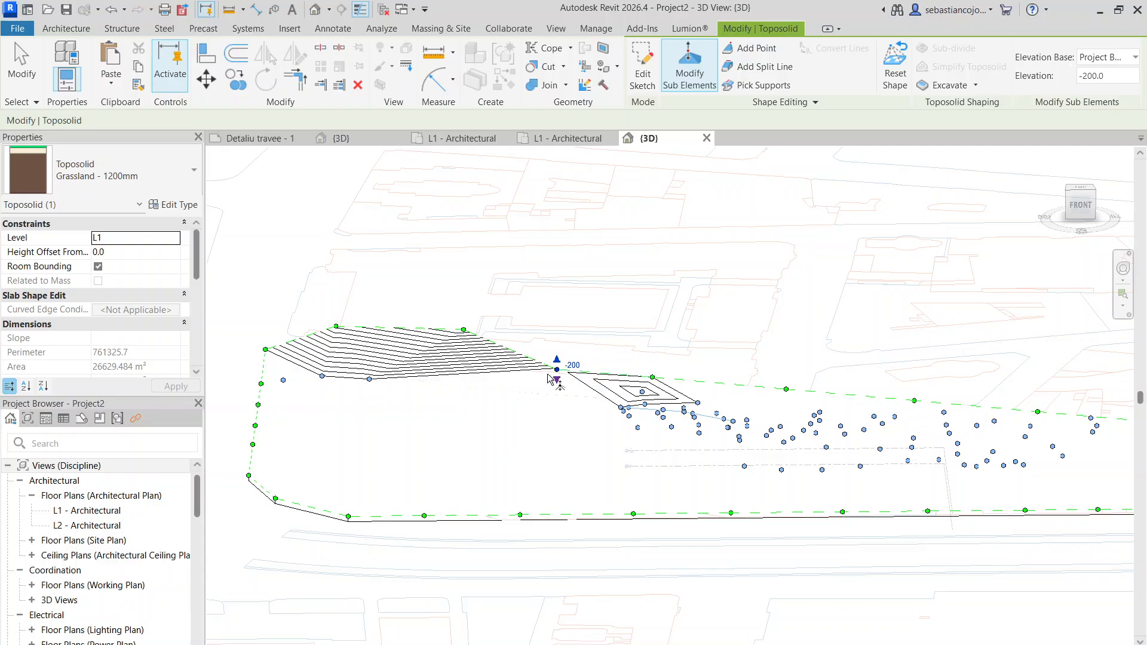
pyautogui.scroll(2, 557, 359)
pyautogui.moveTo(558, 366); pyautogui.dragTo(559, 313)
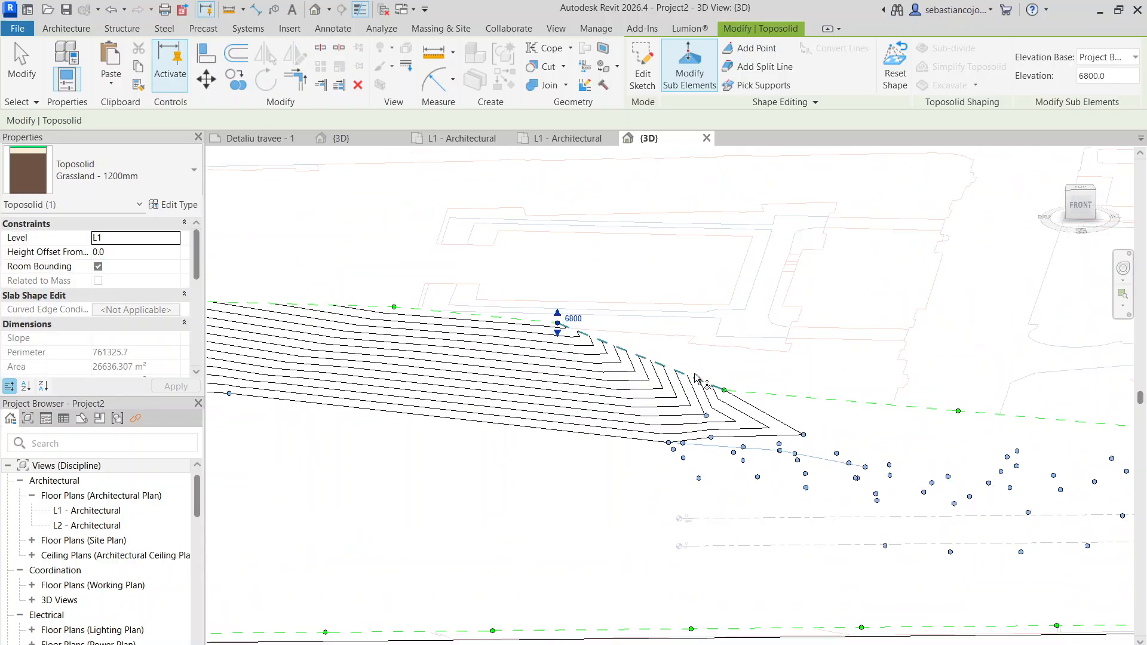
pyautogui.click(723, 390)
pyautogui.moveTo(728, 376); pyautogui.dragTo(732, 334)
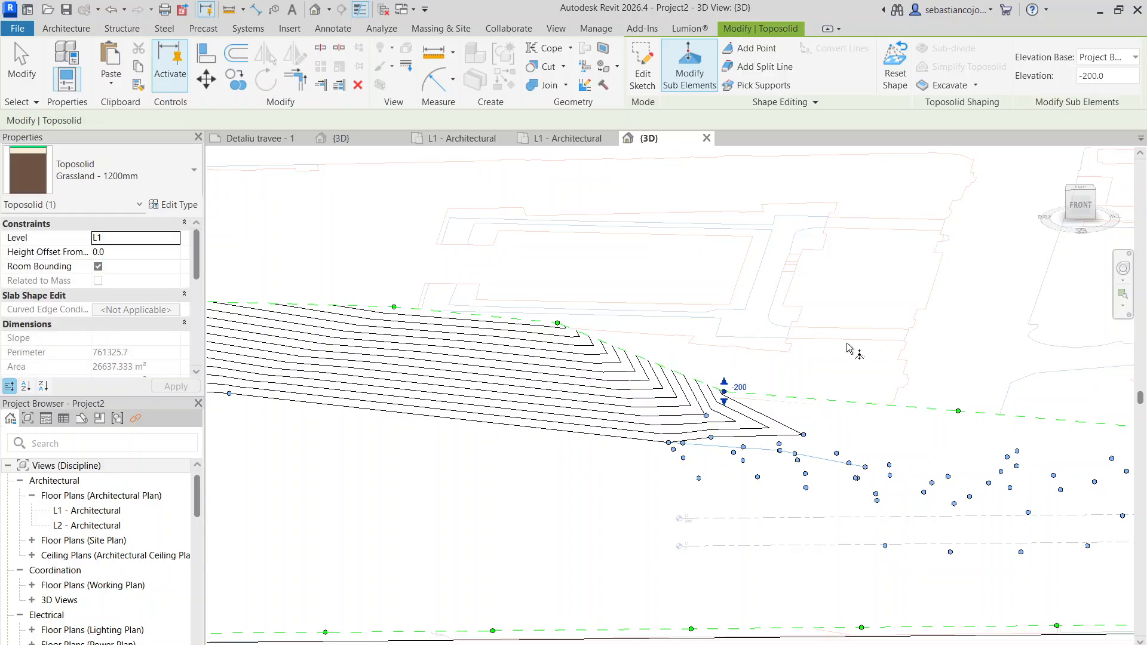
pyautogui.moveTo(848, 344); pyautogui.dragTo(539, 325, button='middle')
# - Return to the L1 - Architectural floor plan and reopen the toposolid's points for editing
pyautogui.click(490, 138)
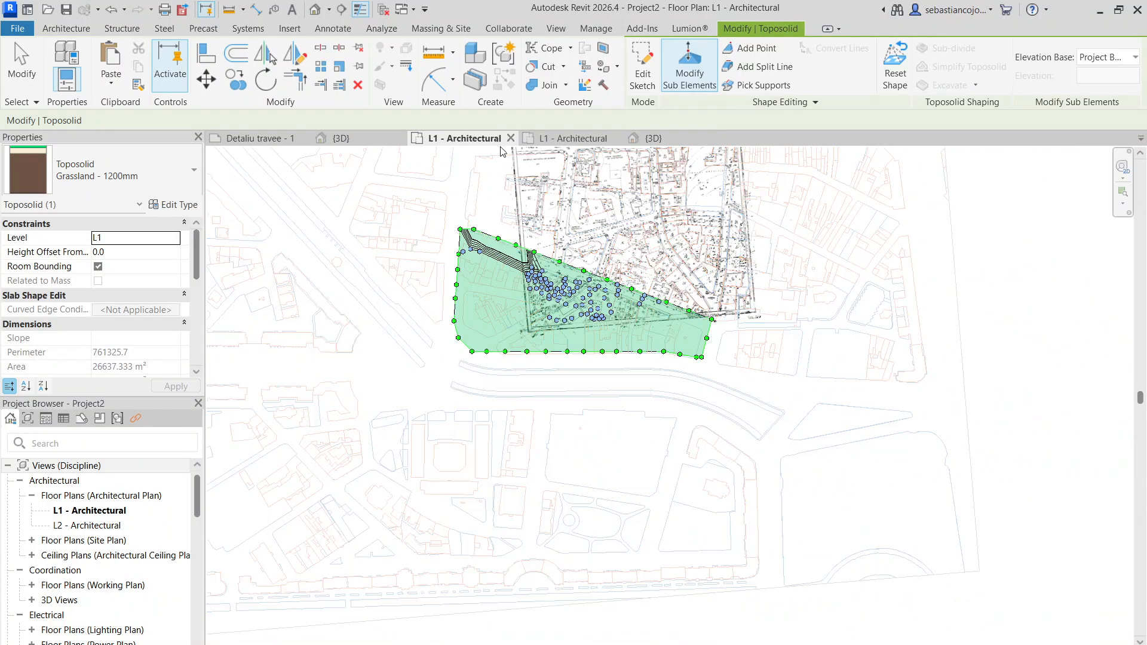
pyautogui.scroll(4, 503, 242)
pyautogui.press('Escape')
pyautogui.scroll(4, 503, 242)
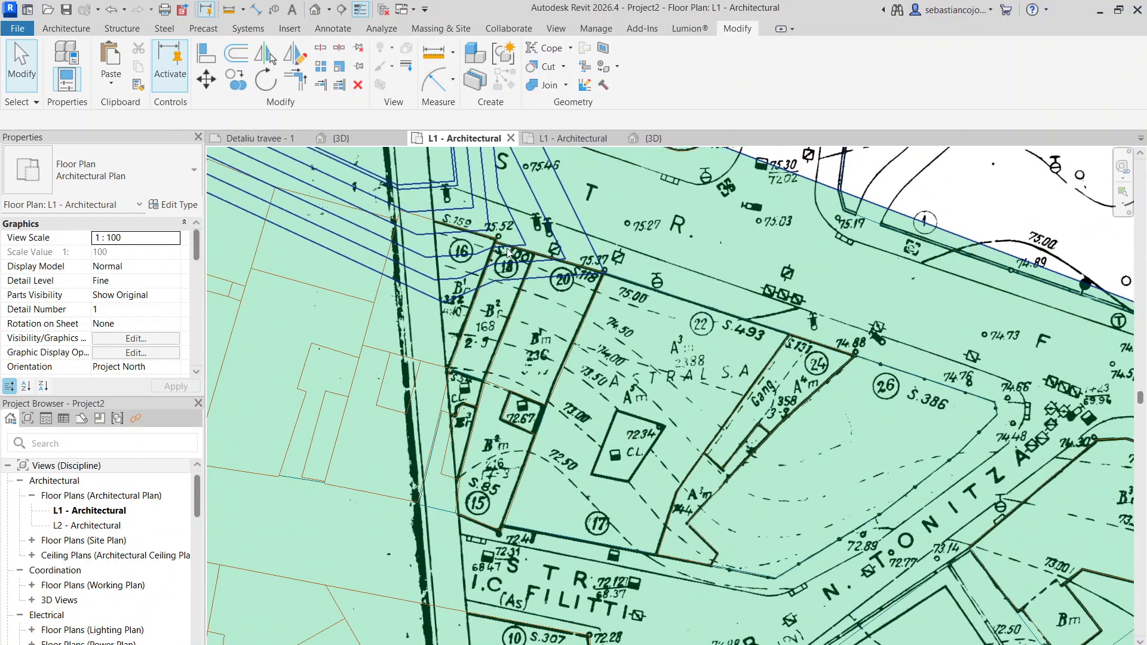
pyautogui.click(658, 295)
pyautogui.scroll(-3, 683, 242)
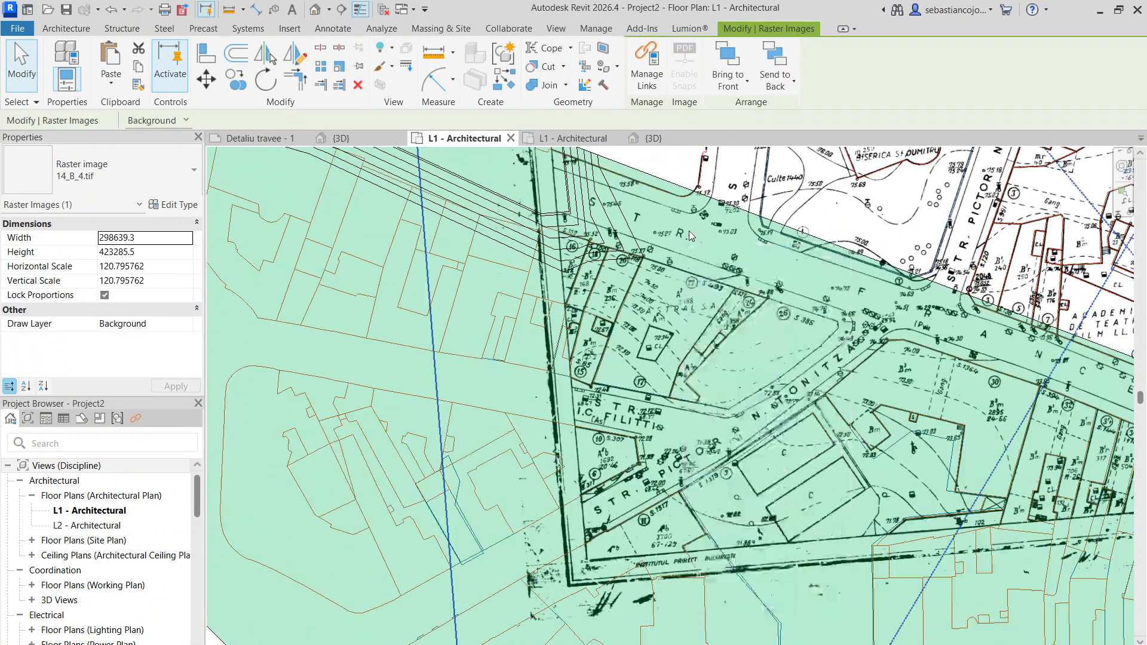
pyautogui.click(661, 196)
pyautogui.click(689, 66)
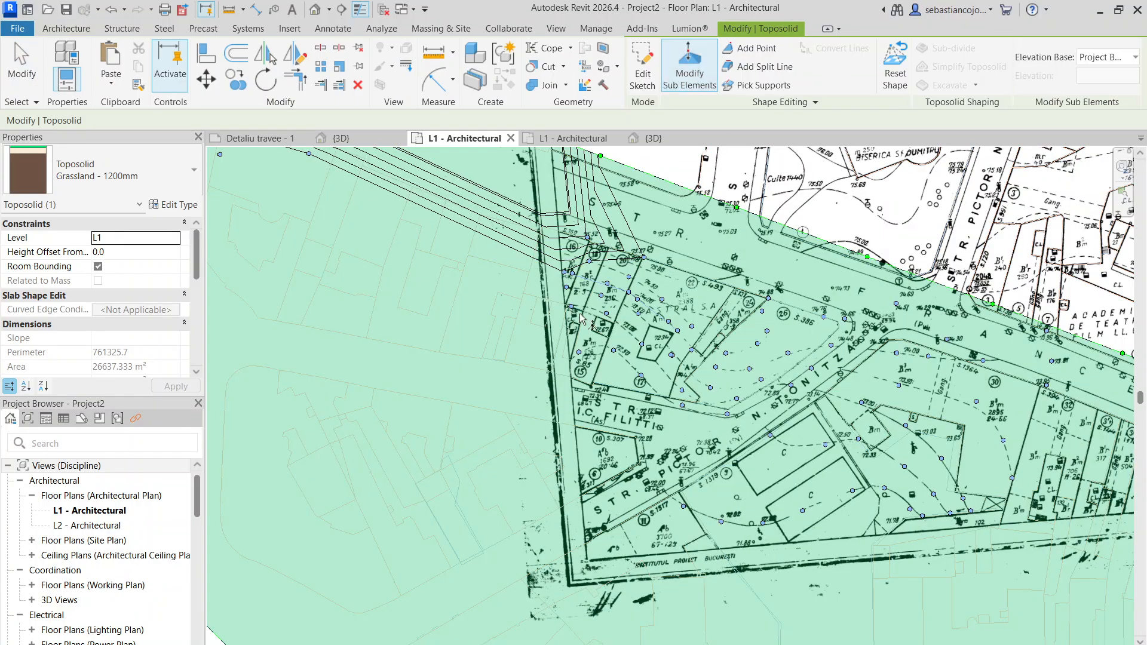
# - Set the elevation of the toposolid point in parcel 20, just above the Bm 236 label, to 5 and end point editing
pyautogui.scroll(3, 604, 261)
pyautogui.click(624, 273)
pyautogui.click(638, 265)
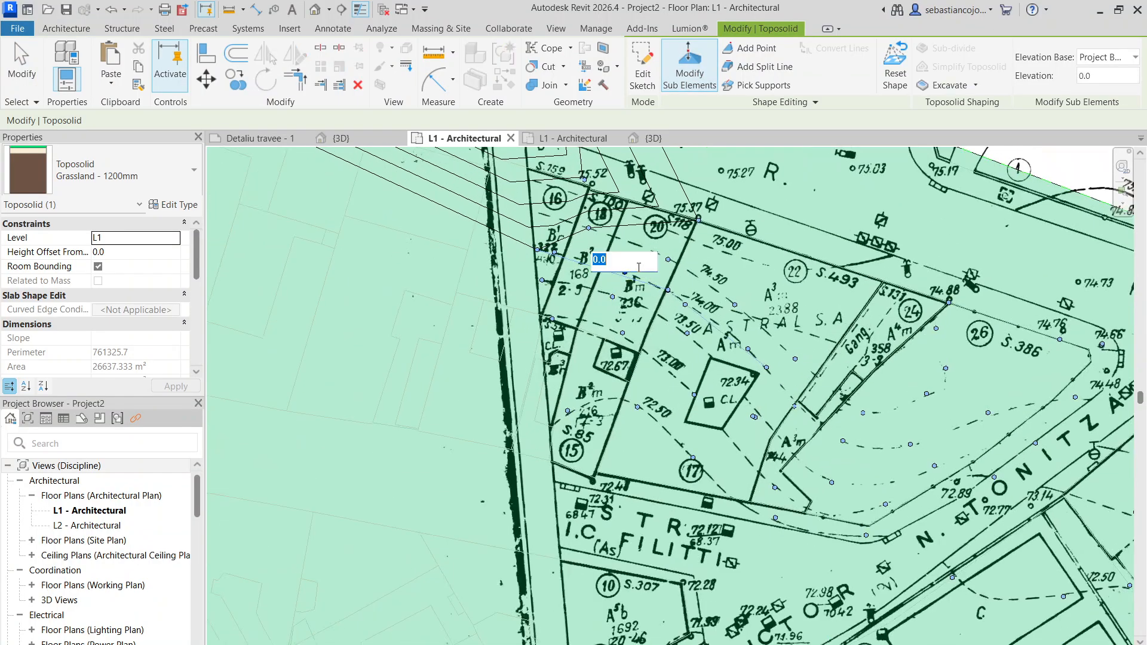
pyautogui.write('5')
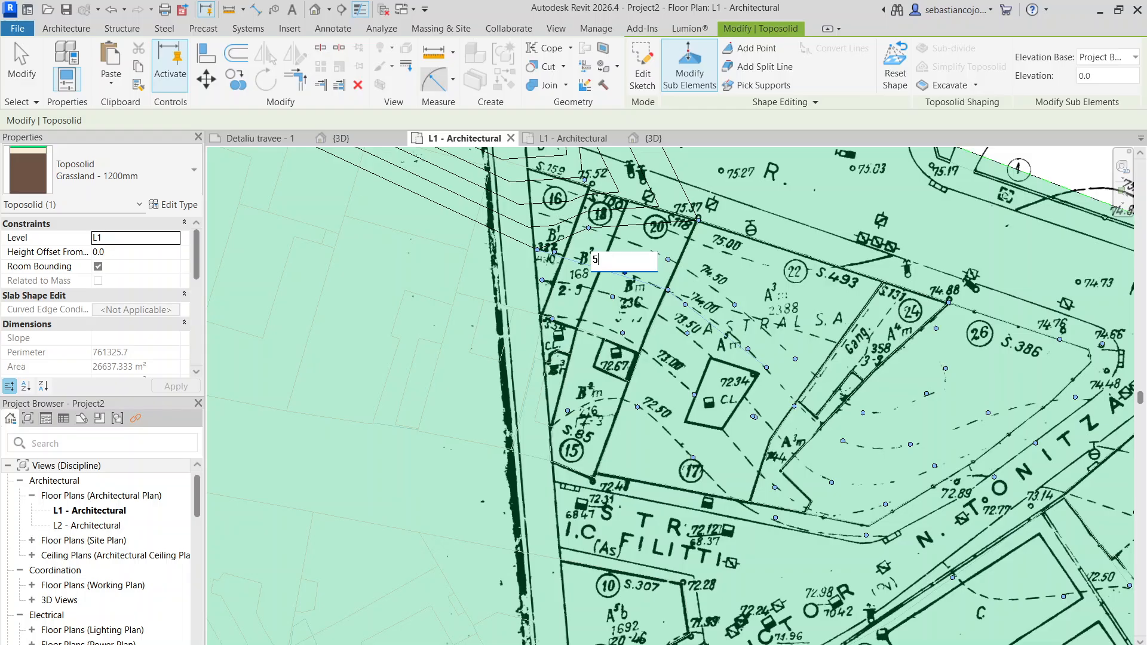
pyautogui.press('Return')
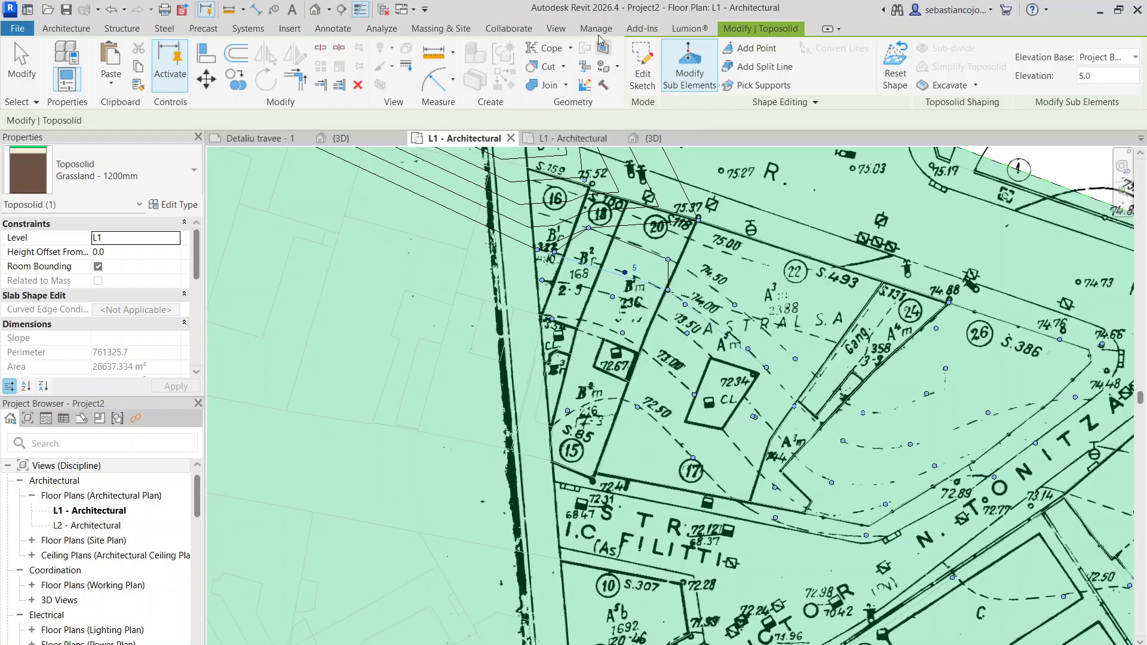
pyautogui.press('Escape')
pyautogui.click(674, 292)
pyautogui.press('Escape')
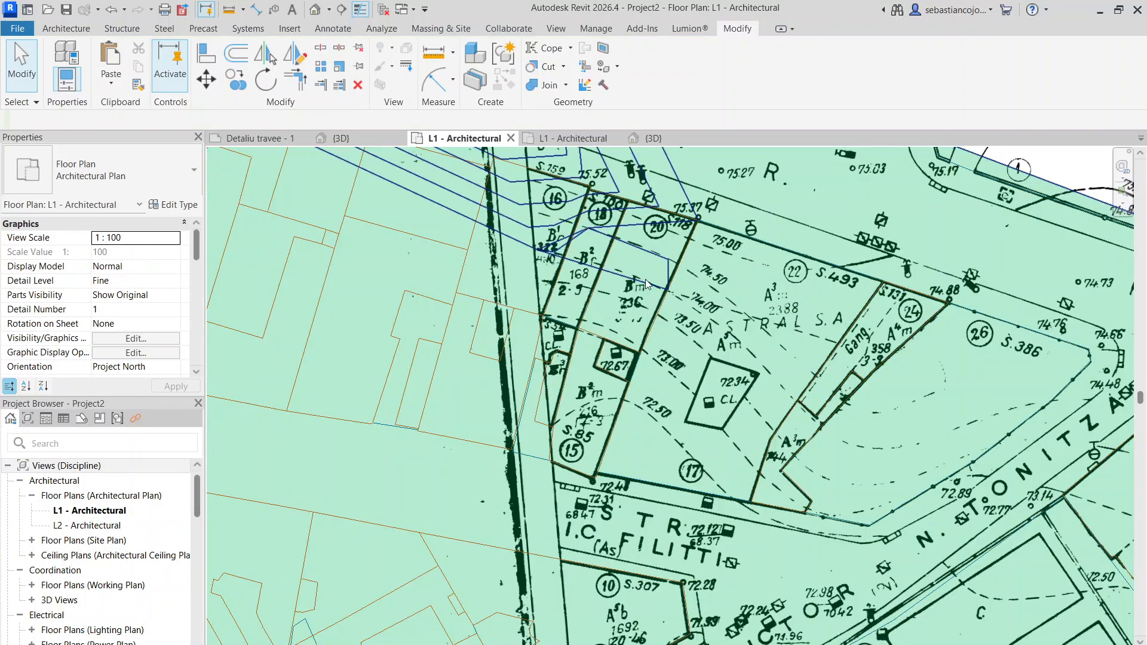
# - Set the elevation of the toposolid point beside the 74.00 contour label to 5 and end point editing
pyautogui.click(599, 270)
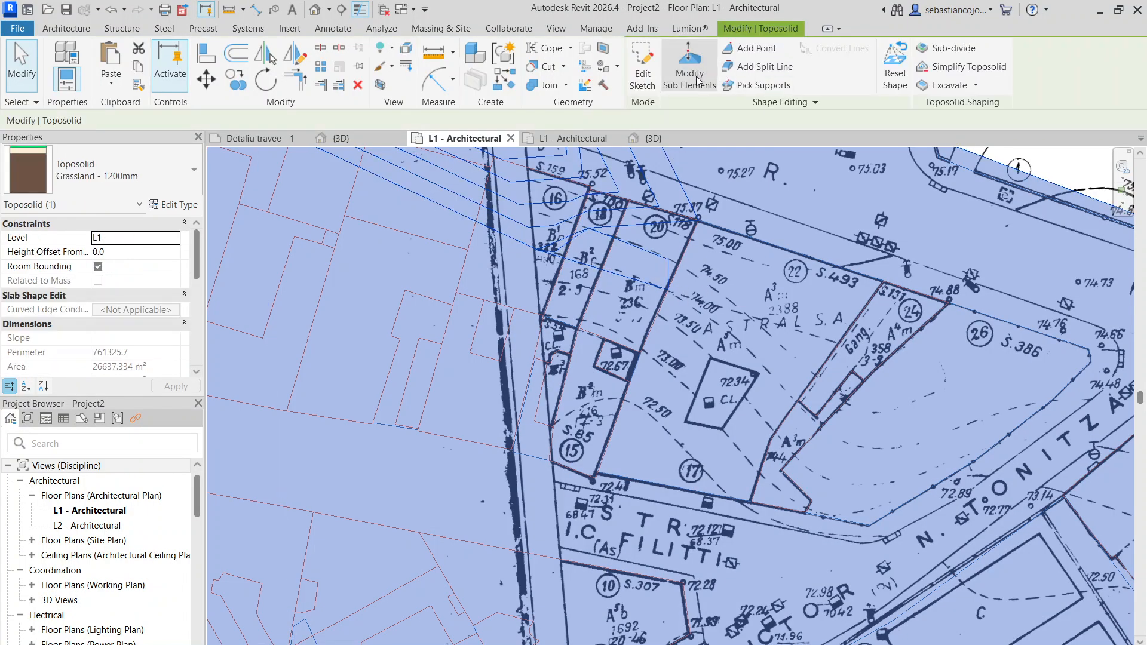
pyautogui.click(689, 65)
pyautogui.click(685, 304)
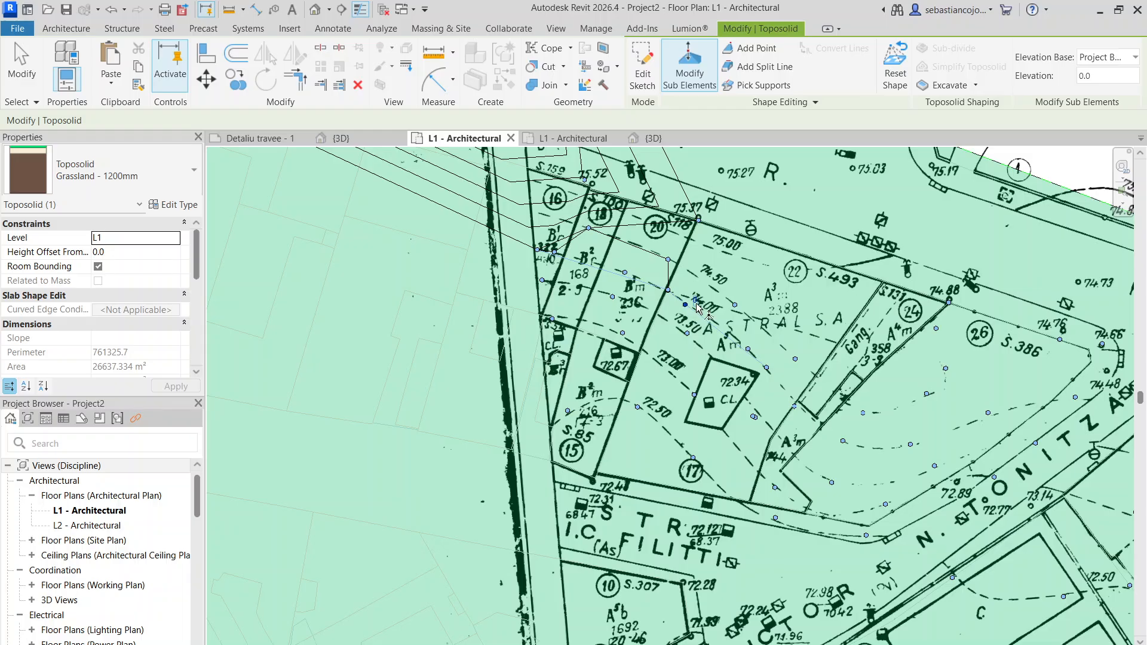
pyautogui.click(697, 305)
pyautogui.write('5')
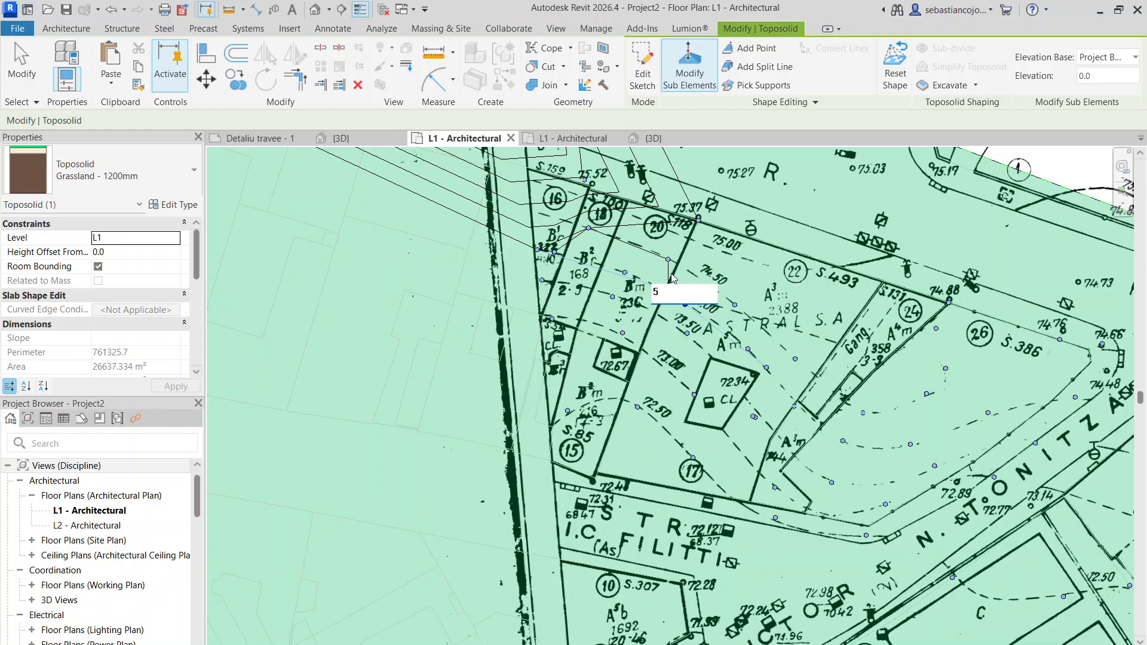
pyautogui.press('Return')
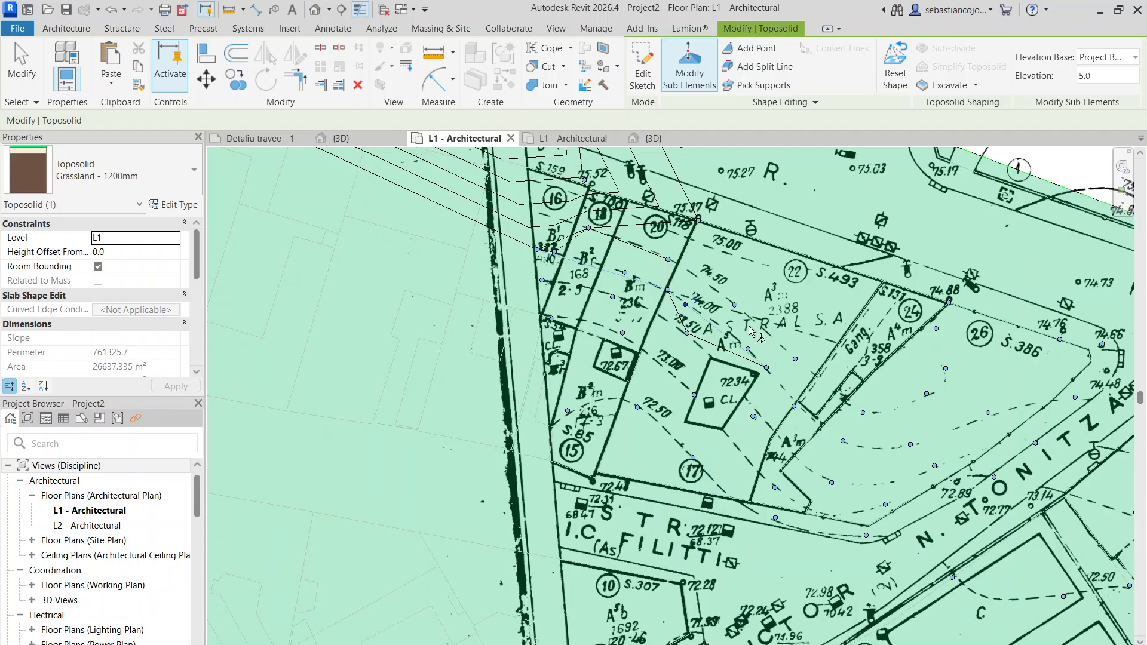
pyautogui.scroll(-6, 751, 330)
pyautogui.press('Escape')
pyautogui.press('Escape')
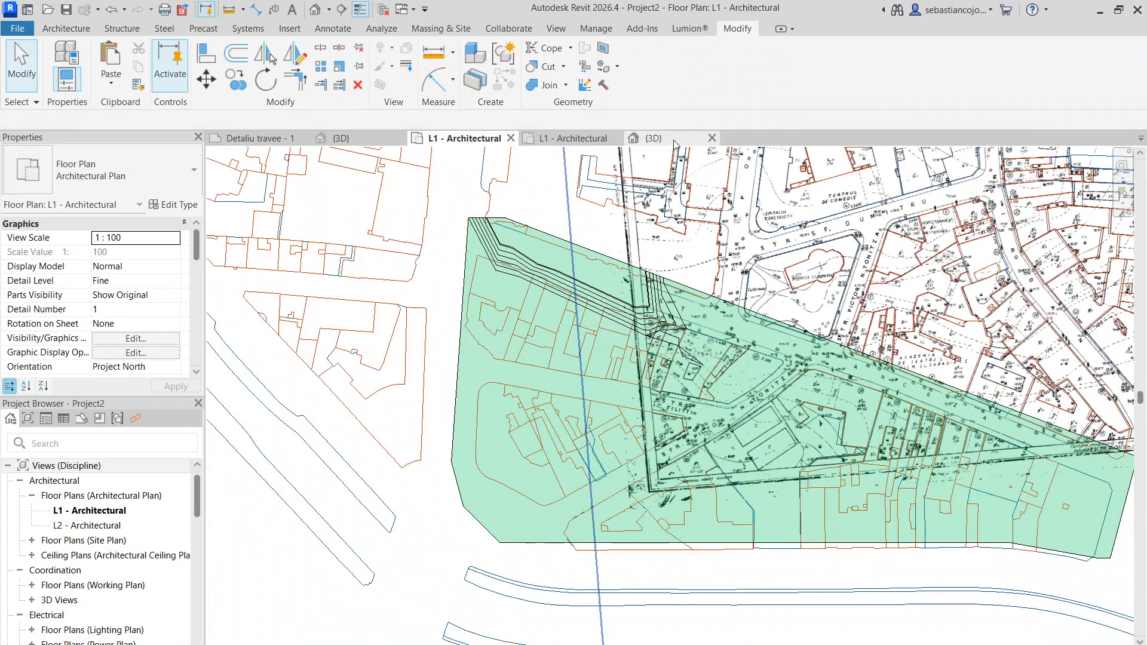
# - Switch to the 3D view and reopen the toposolid's points for editing
pyautogui.click(674, 142)
pyautogui.scroll(-5, 711, 412)
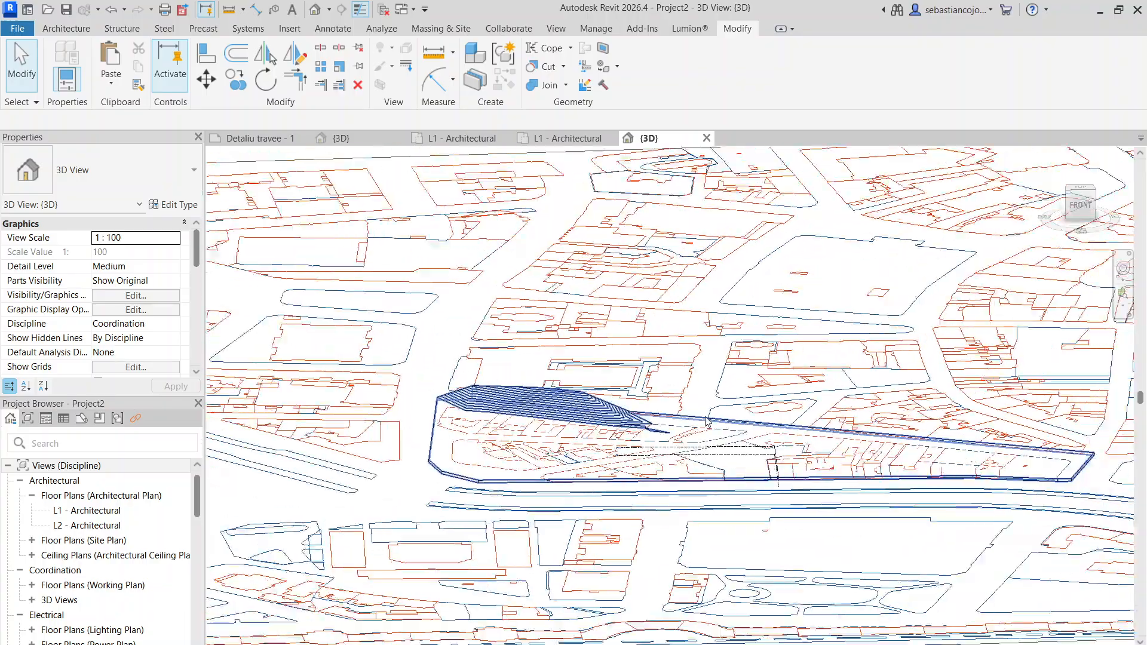
pyautogui.scroll(-2, 707, 422)
pyautogui.moveTo(706, 421)
pyautogui.keyDown('shift'); pyautogui.mouseDown(button='middle')
pyautogui.moveTo(689, 540)
pyautogui.moveTo(710, 423)
pyautogui.mouseUp(button='middle'); pyautogui.keyUp('shift')
pyautogui.scroll(2, 712, 417)
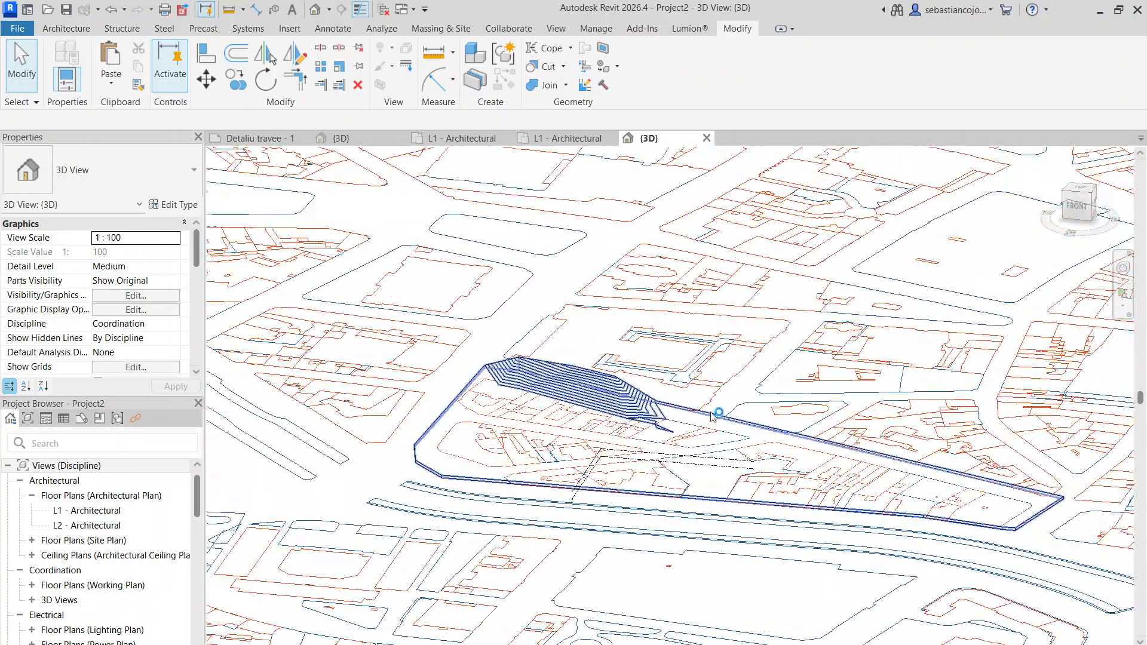
pyautogui.click(713, 417)
pyautogui.scroll(3, 712, 416)
pyautogui.click(689, 66)
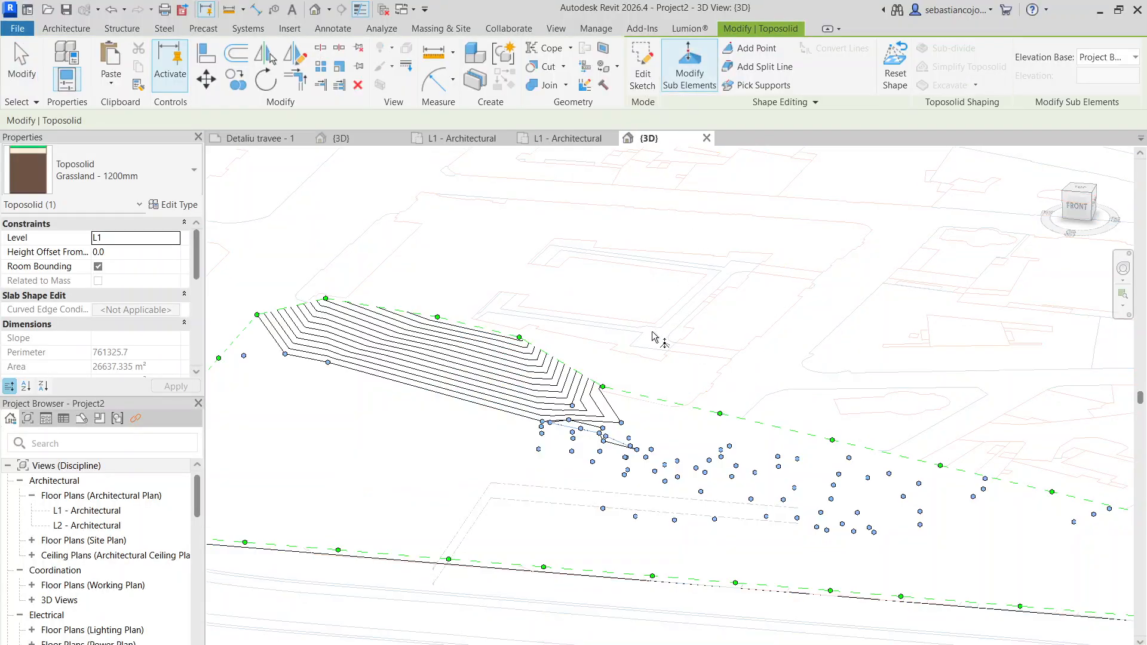
# - Raise the next two unraised northern boundary points, working eastward from the end of the contoured slope
pyautogui.moveTo(600, 388); pyautogui.dragTo(608, 342)
pyautogui.click(720, 413)
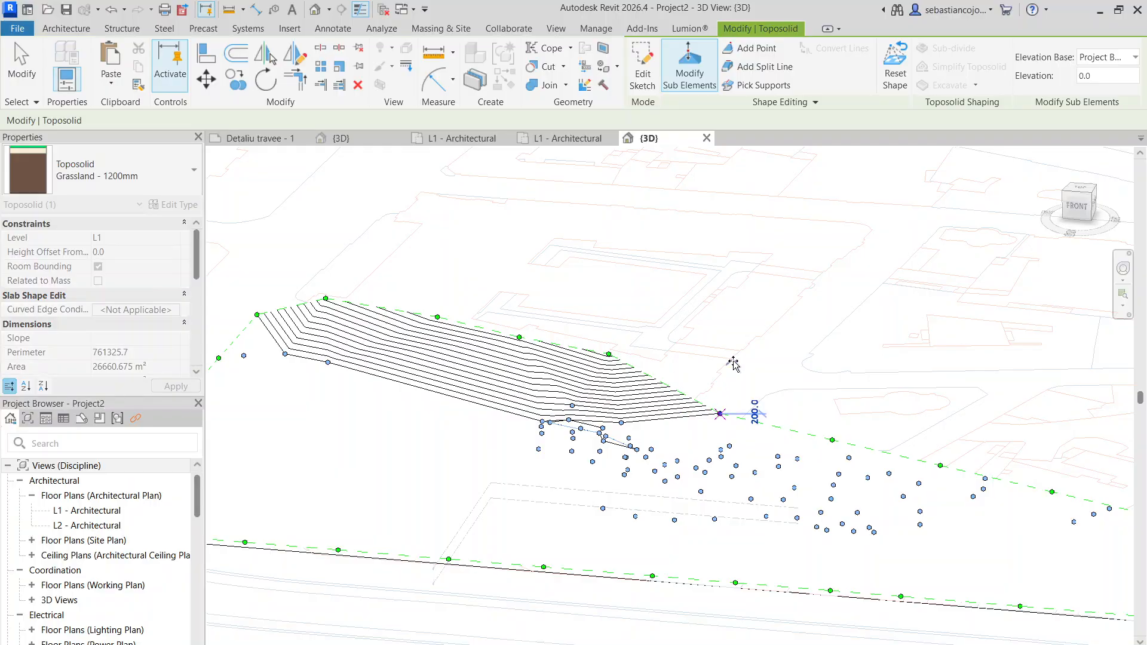
pyautogui.moveTo(721, 404); pyautogui.dragTo(725, 376)
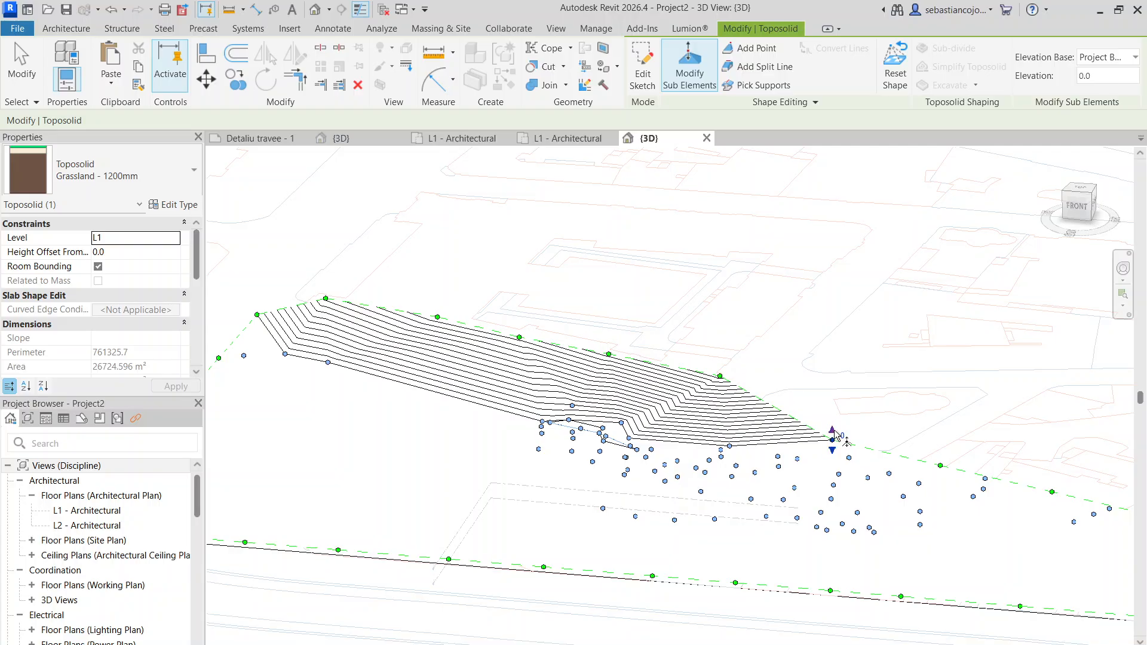
# - Raise the following northern boundary point to the east, adjusting its elevation to 4800
pyautogui.click(833, 439)
pyautogui.moveTo(803, 400); pyautogui.dragTo(832, 386)
pyautogui.scroll(1, 832, 435)
pyautogui.scroll(-3, 834, 391)
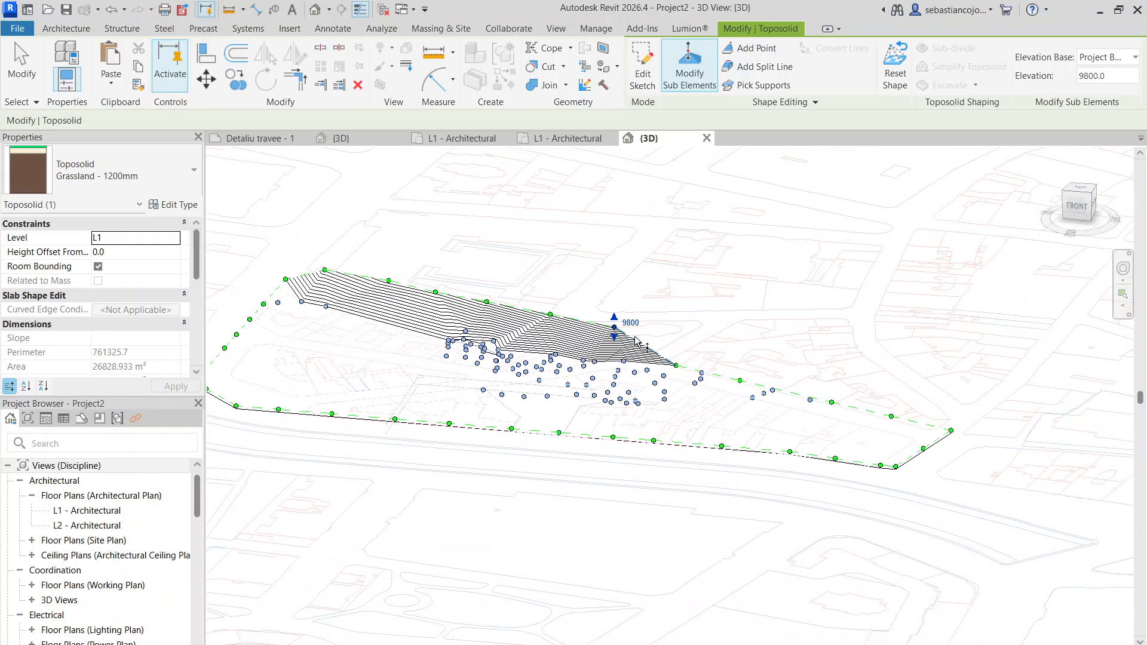
pyautogui.scroll(3, 615, 327)
pyautogui.moveTo(614, 335); pyautogui.dragTo(614, 360)
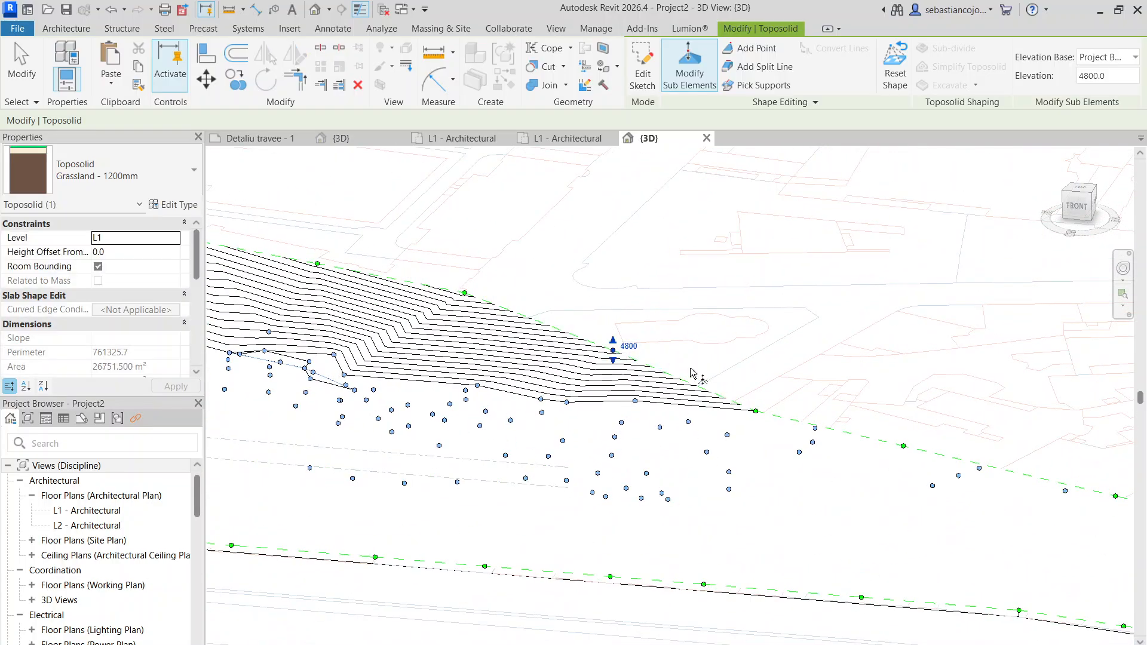
# - Raise two more northern boundary points eastward, the first to elevation 7000 and the one two points along to 5000
pyautogui.click(757, 412)
pyautogui.moveTo(756, 401); pyautogui.dragTo(758, 361)
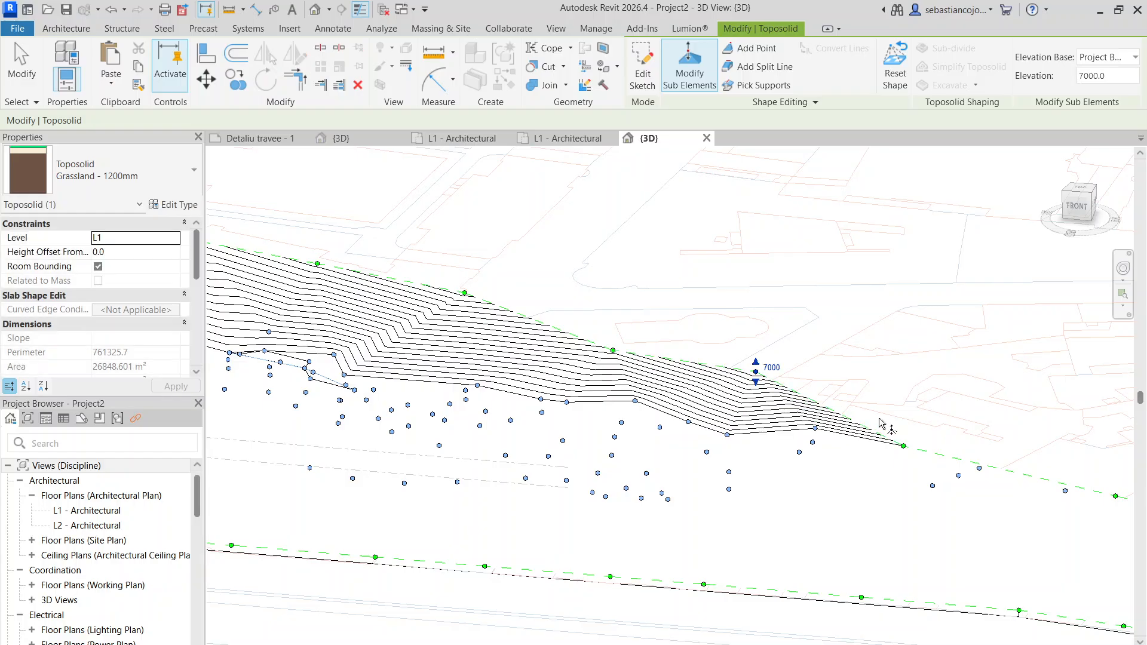
pyautogui.moveTo(882, 429); pyautogui.dragTo(696, 369, button='middle')
pyautogui.click(708, 381)
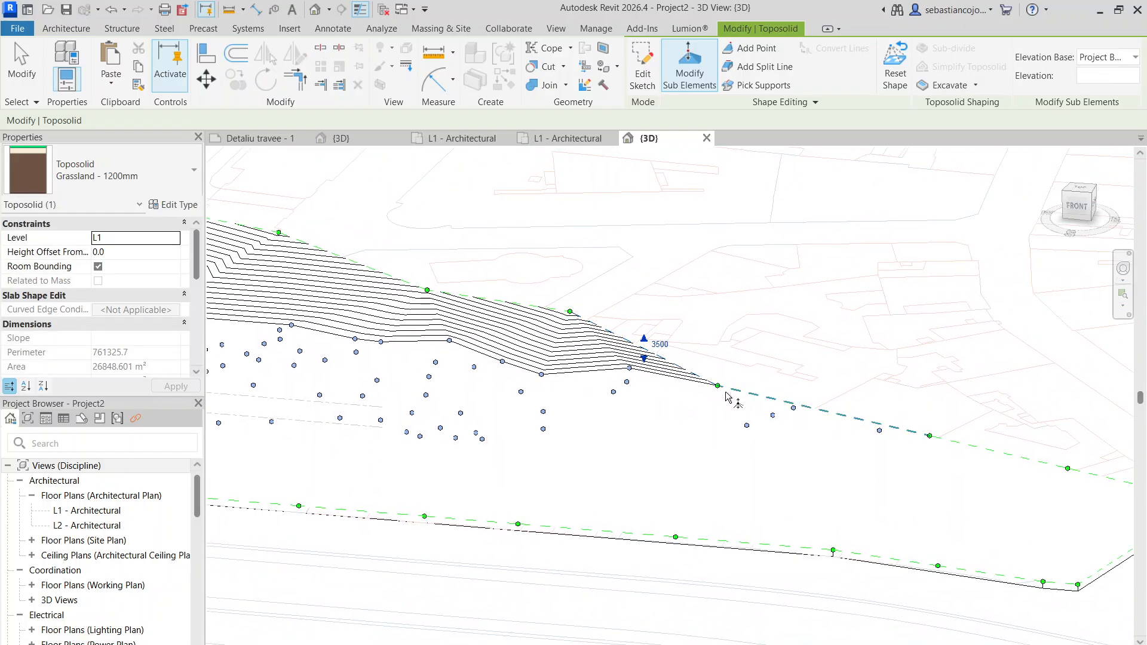
pyautogui.press('Escape')
pyautogui.press('Escape')
pyautogui.click(721, 390)
pyautogui.click(690, 81)
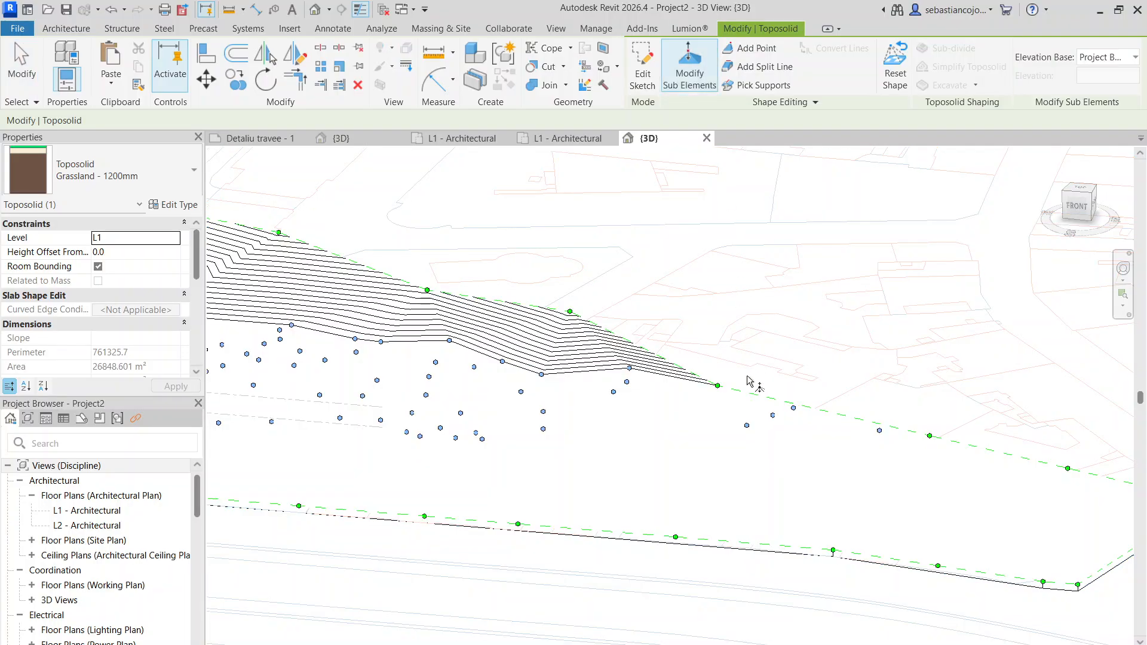
pyautogui.click(718, 386)
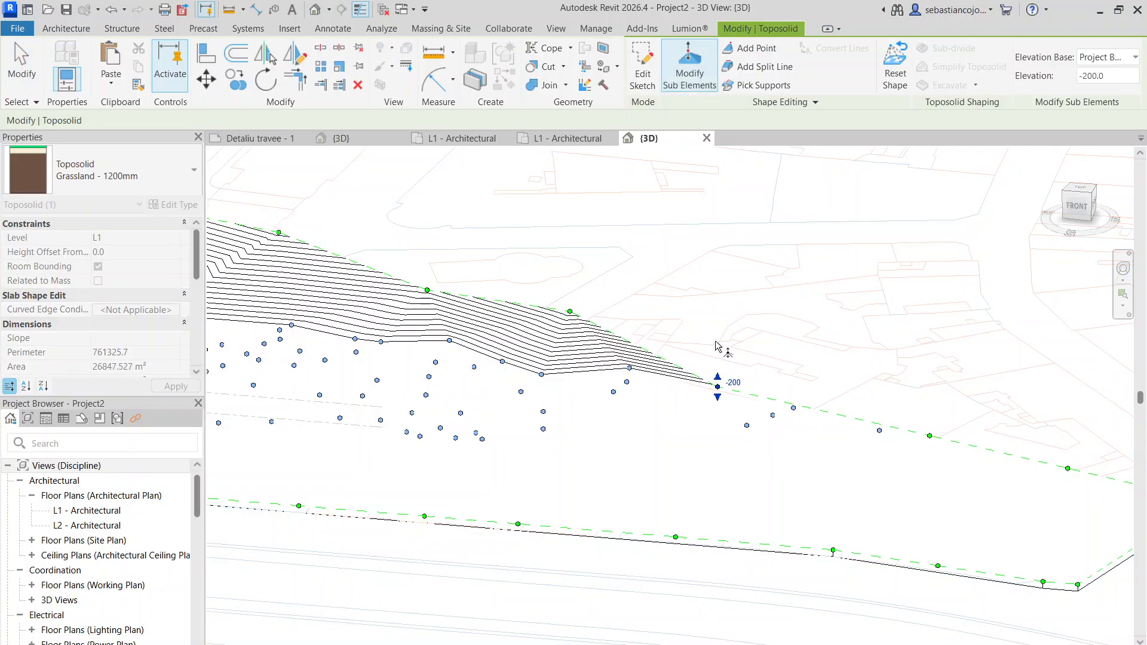
pyautogui.scroll(2, 721, 383)
pyautogui.moveTo(722, 399); pyautogui.dragTo(722, 349)
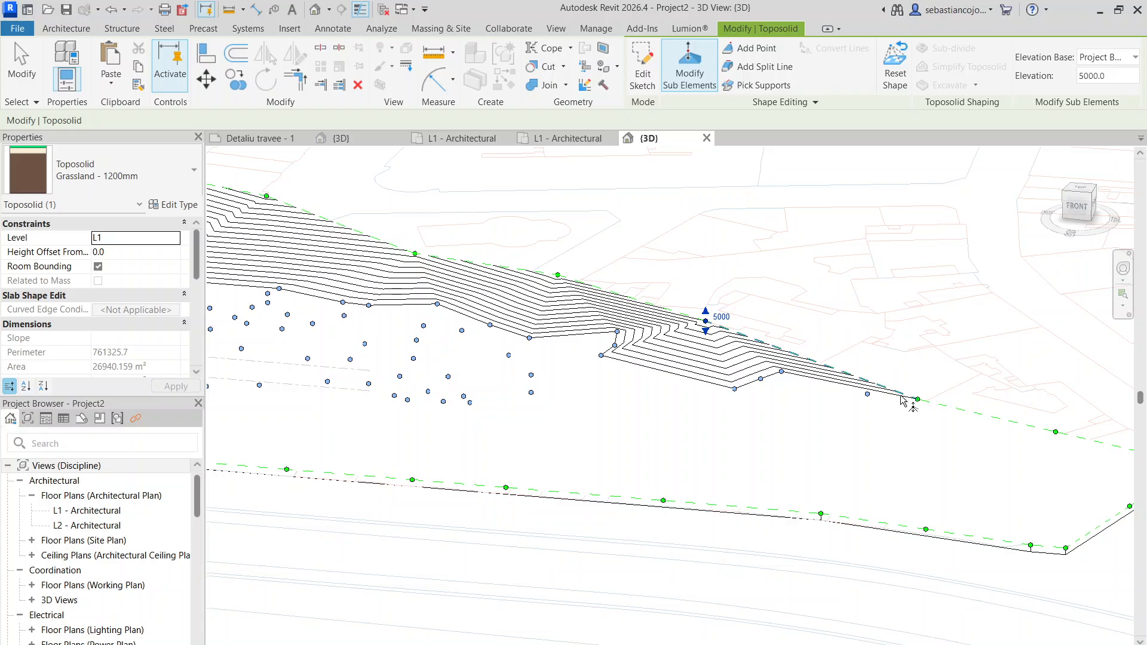
# - Raise the northern boundary point east of the 5000 one, lowering it partway back again
pyautogui.click(918, 400)
pyautogui.moveTo(918, 387); pyautogui.dragTo(920, 357)
pyautogui.moveTo(973, 420); pyautogui.dragTo(768, 380, button='middle')
pyautogui.scroll(2, 728, 332)
pyautogui.moveTo(696, 333); pyautogui.dragTo(689, 359)
pyautogui.scroll(-2, 738, 362)
pyautogui.scroll(-1, 813, 385)
# - Reopen the toposolid's points for editing and raise the northern boundary point nearest the eastern corner to elevation 2100
pyautogui.click(846, 398)
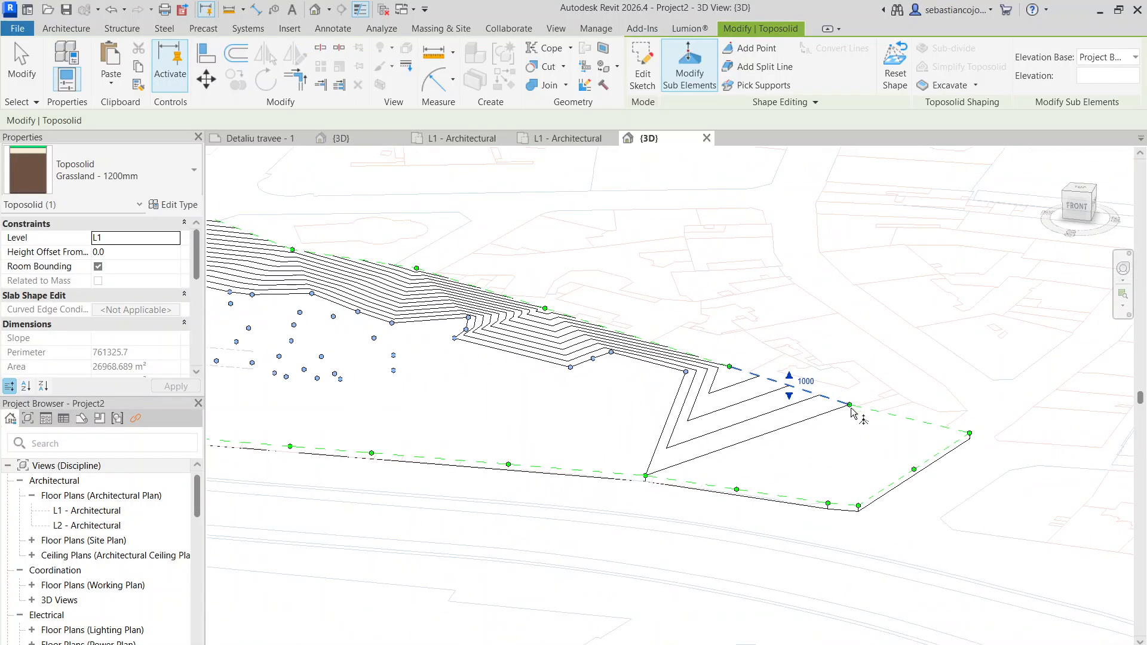
pyautogui.scroll(2, 847, 409)
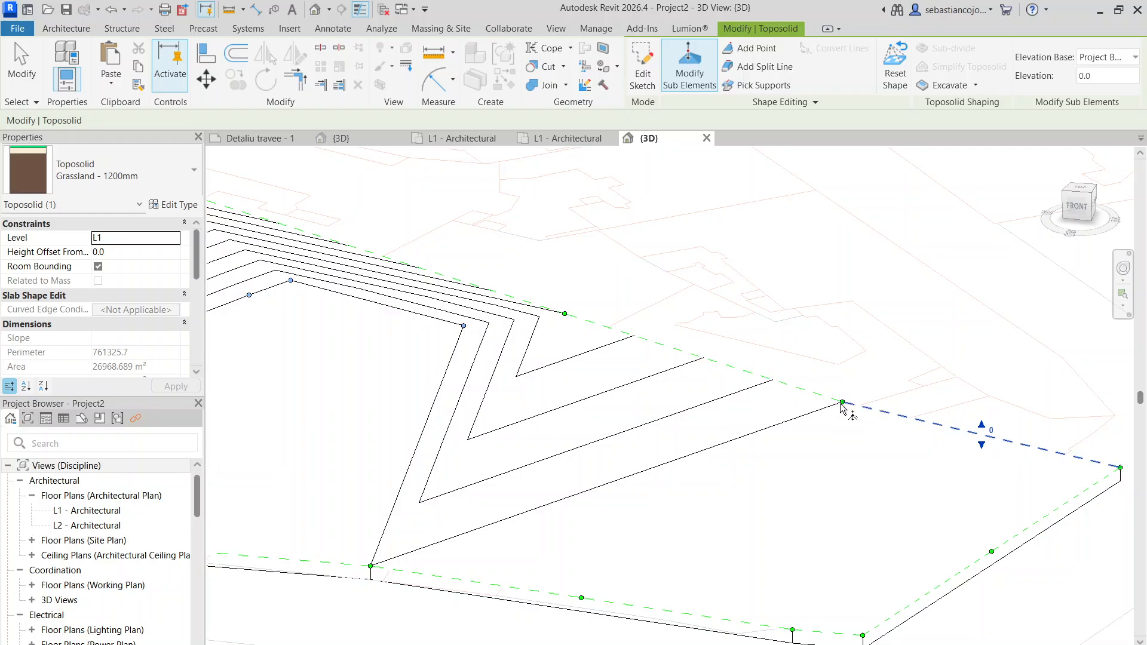
pyautogui.scroll(2, 843, 419)
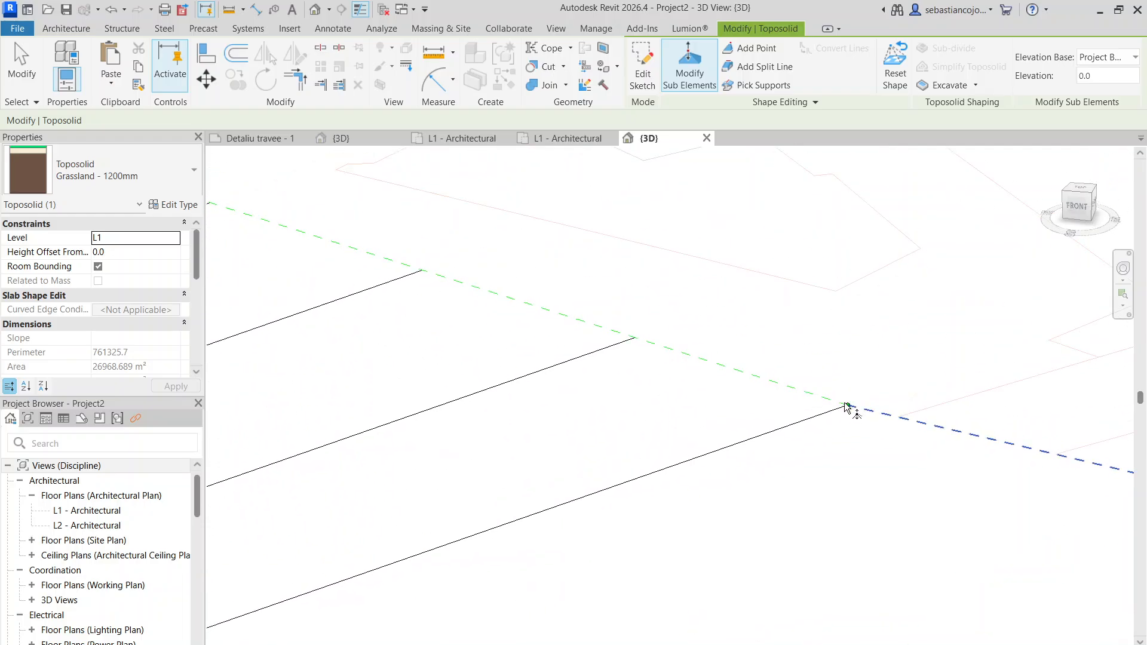
pyautogui.press('Escape')
pyautogui.press('Escape')
pyautogui.click(848, 408)
pyautogui.click(691, 69)
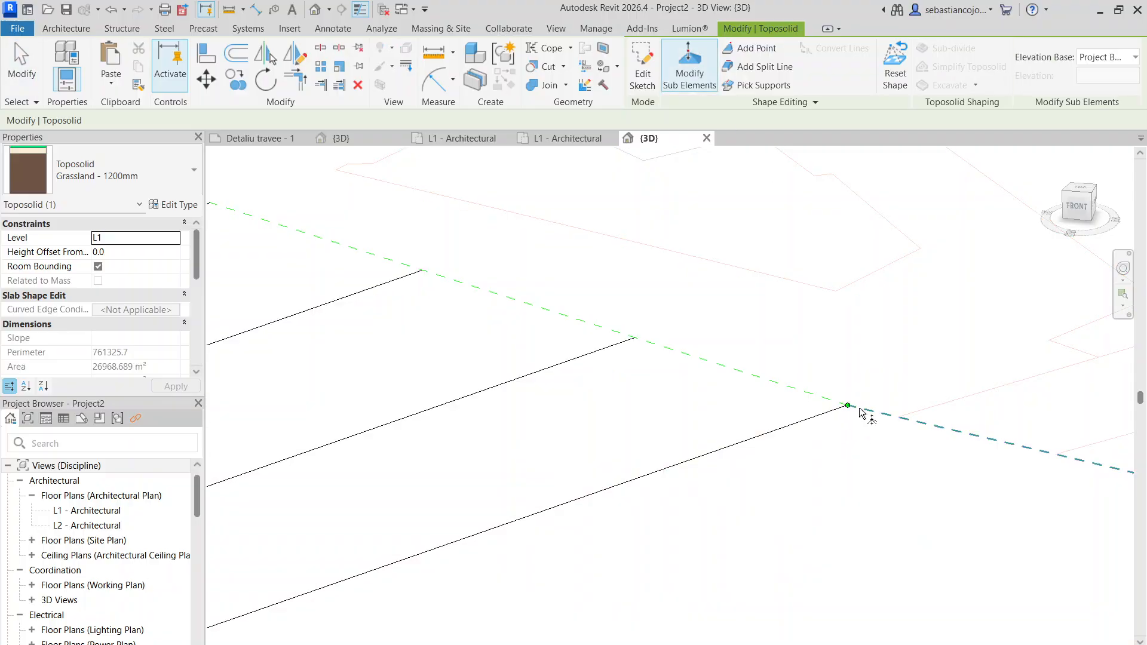
pyautogui.moveTo(848, 405); pyautogui.dragTo(853, 328)
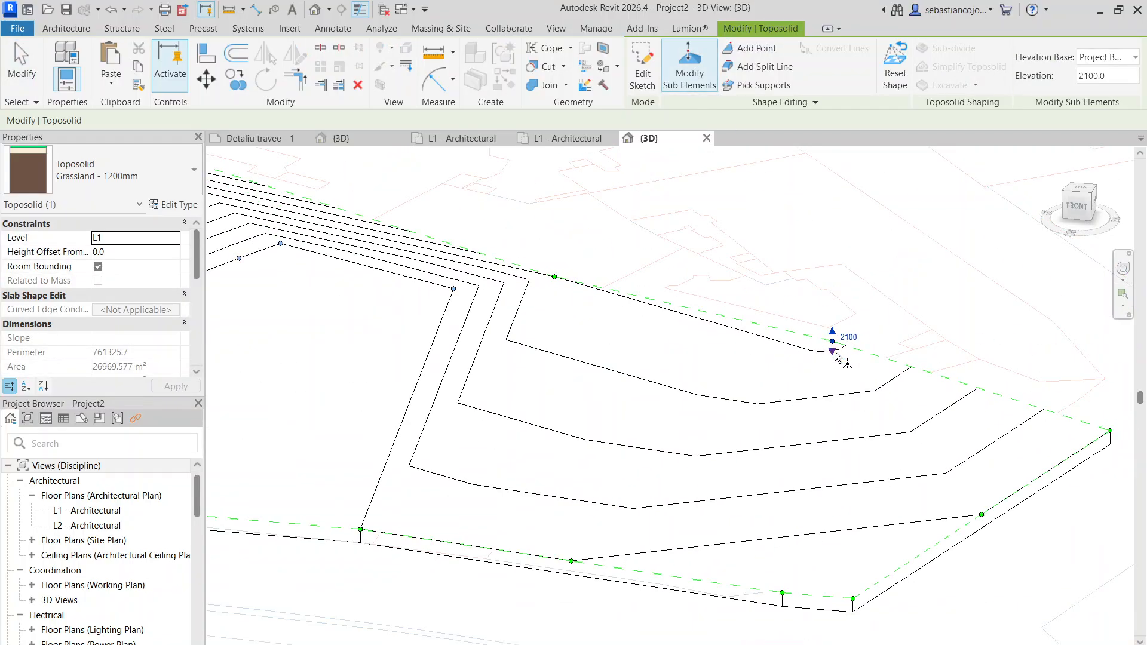
# - Examine the contours across the whole toposolid, from its eastern end to its western corner
pyautogui.scroll(-4, 835, 356)
pyautogui.scroll(-4, 856, 361)
pyautogui.scroll(6, 581, 298)
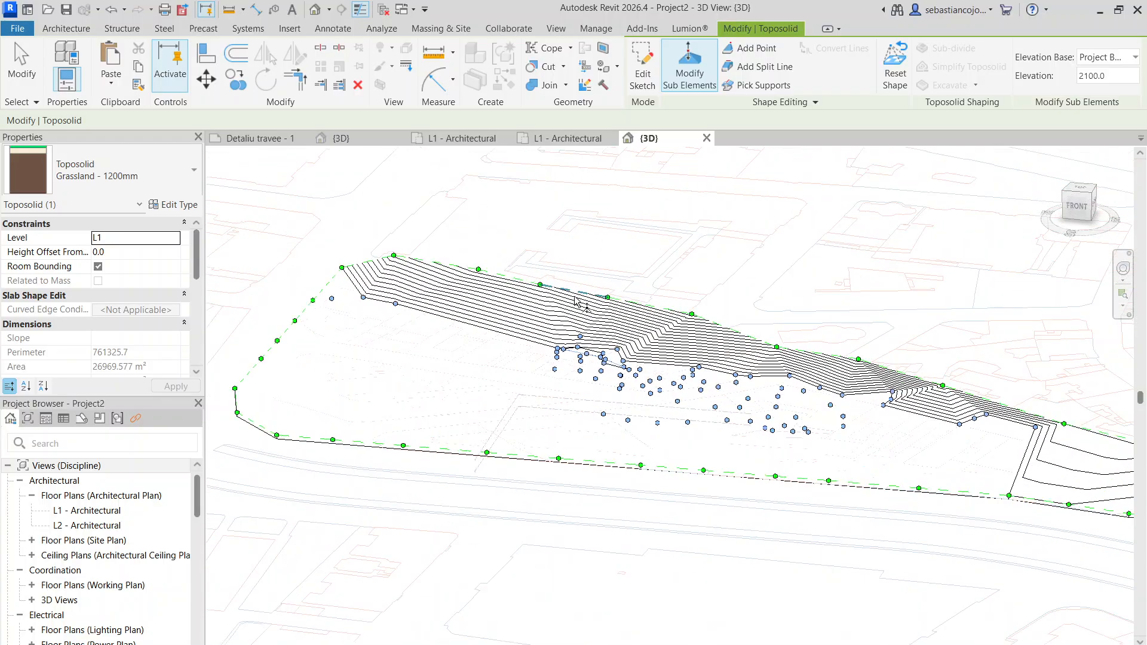
pyautogui.scroll(-4, 652, 295)
pyautogui.scroll(4, 826, 375)
pyautogui.scroll(-5, 744, 356)
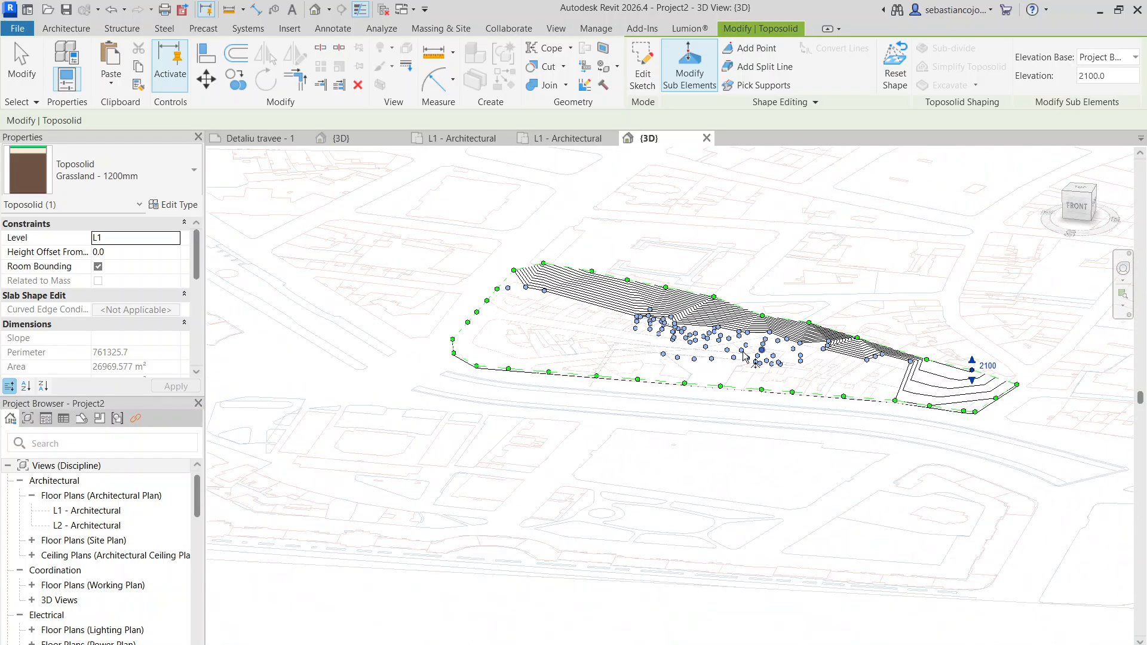
pyautogui.scroll(4, 547, 304)
pyautogui.scroll(-1, 471, 293)
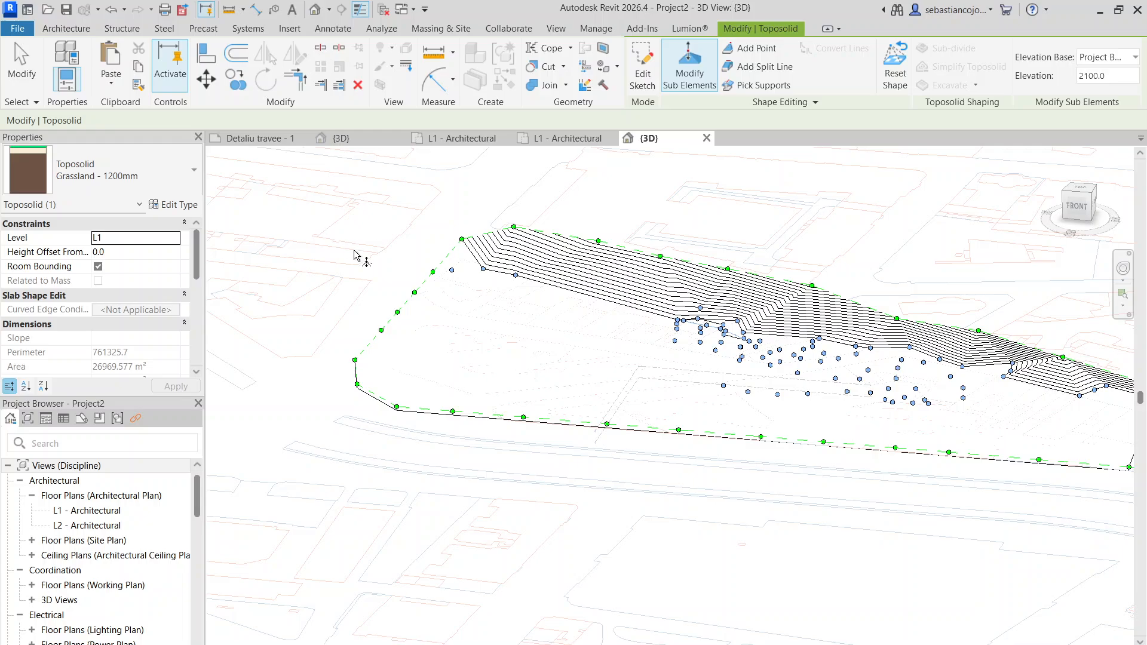
# - Raise the northwestern corner point and the two western boundary points south of it, taking the last one to elevation 5000
pyautogui.scroll(2, 451, 249)
pyautogui.click(472, 239)
pyautogui.moveTo(472, 229); pyautogui.dragTo(472, 197)
pyautogui.click(411, 311)
pyautogui.moveTo(413, 295)
pyautogui.mouseDown()
pyautogui.moveTo(418, 239)
pyautogui.moveTo(415, 272)
pyautogui.mouseUp()
pyautogui.click(378, 346)
pyautogui.moveTo(377, 336); pyautogui.dragTo(384, 313)
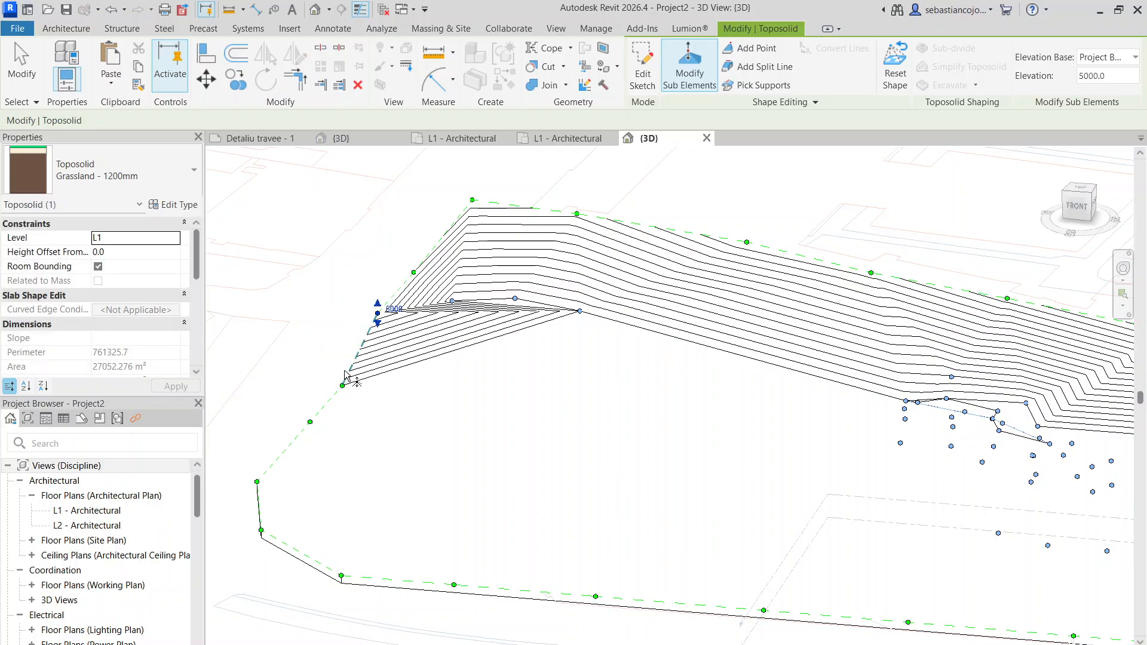
# - Raise the next two western boundary points to the south to elevation 4000 each
pyautogui.click(340, 387)
pyautogui.moveTo(342, 376); pyautogui.dragTo(343, 360)
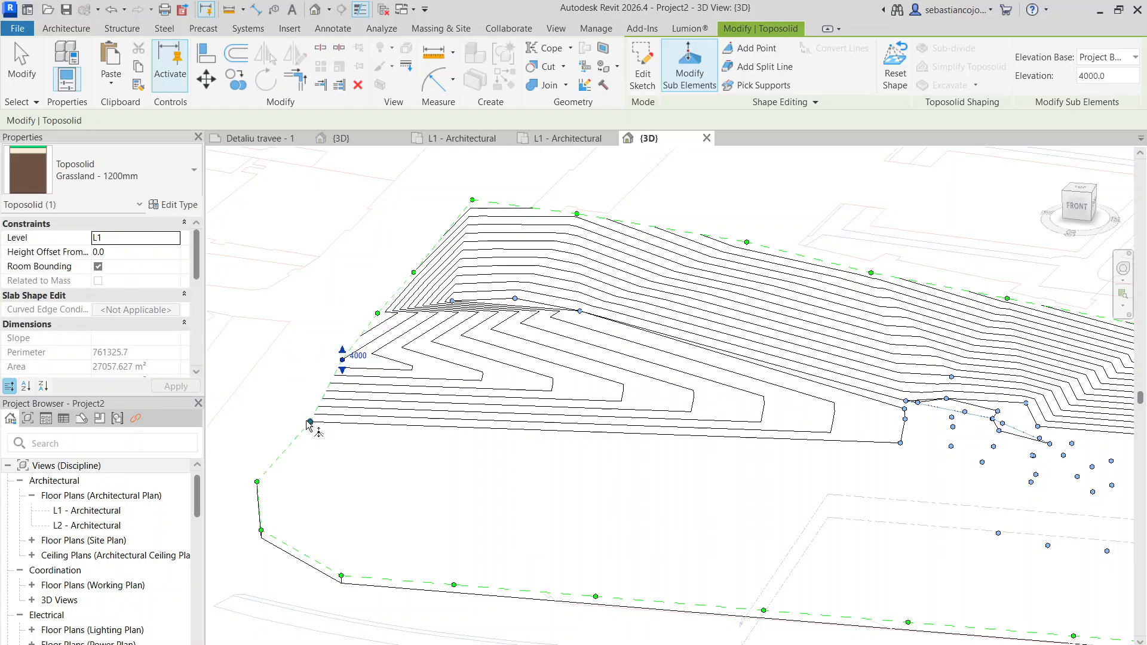
pyautogui.click(310, 423)
pyautogui.moveTo(310, 412); pyautogui.dragTo(311, 395)
# - Raise the northernmost point of the interior cluster to about 4439 and its neighbour to the east to 5000
pyautogui.scroll(-6, 326, 370)
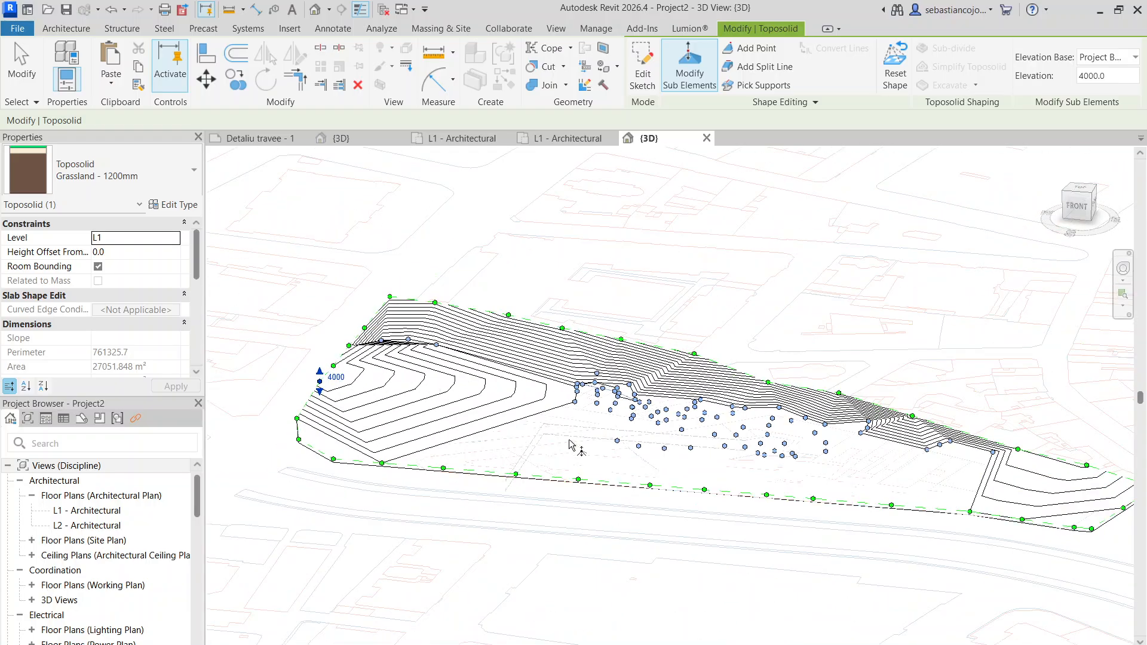
pyautogui.moveTo(570, 445); pyautogui.dragTo(642, 340, button='middle')
pyautogui.scroll(3, 793, 346)
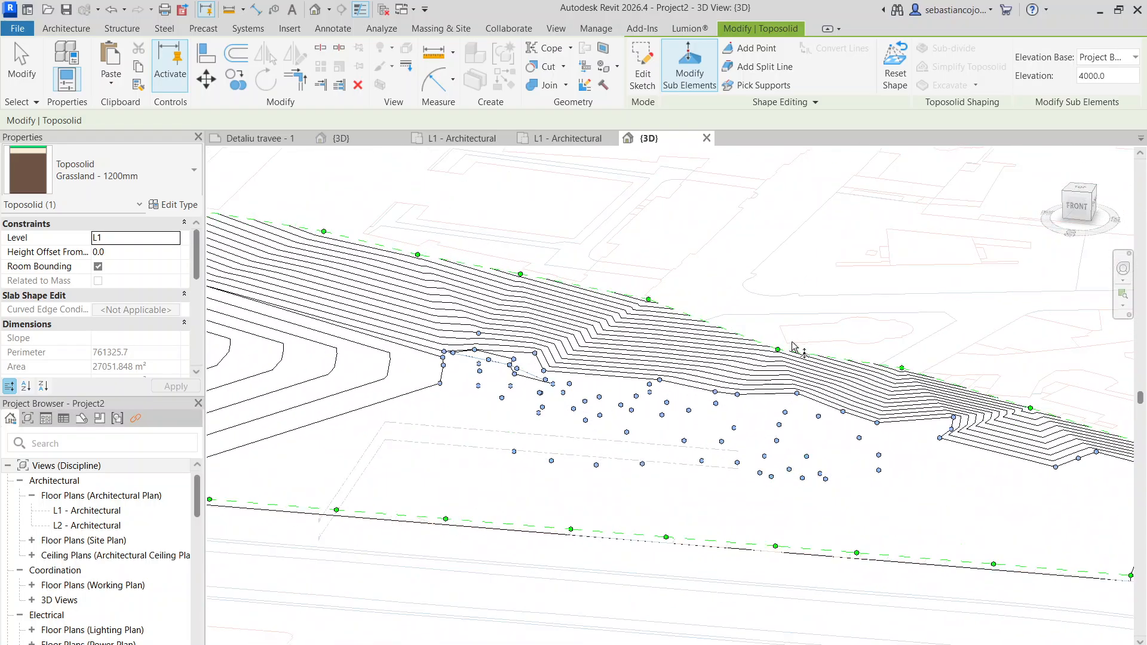
pyautogui.scroll(3, 482, 333)
pyautogui.click(476, 333)
pyautogui.moveTo(476, 323); pyautogui.dragTo(477, 298)
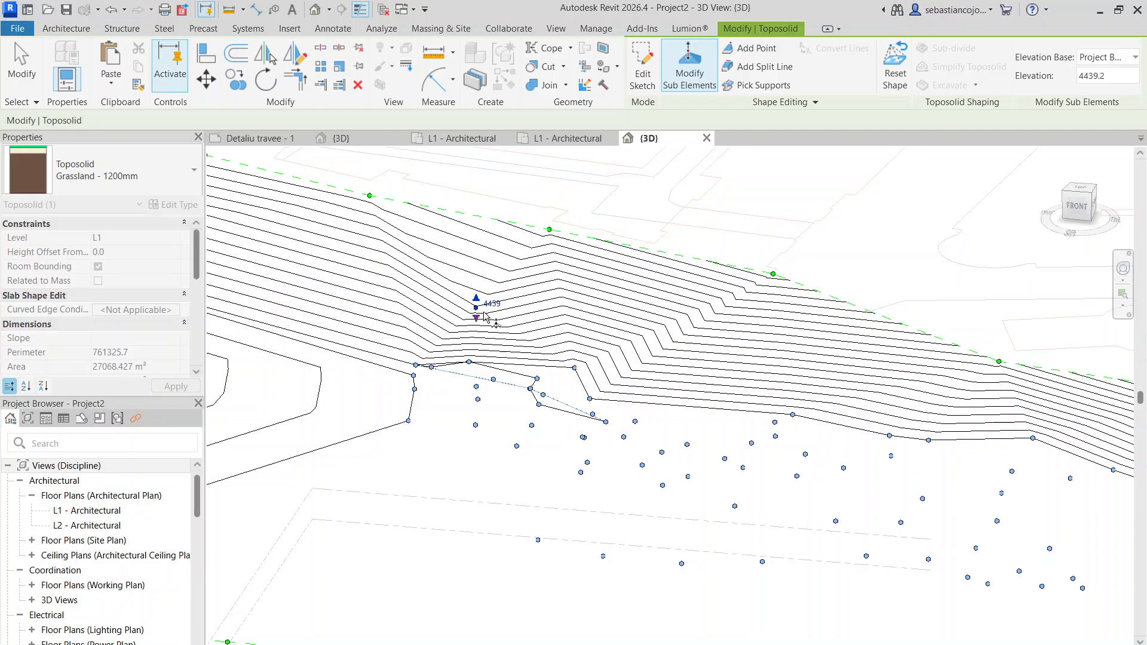
pyautogui.click(574, 369)
pyautogui.moveTo(574, 359); pyautogui.dragTo(575, 316)
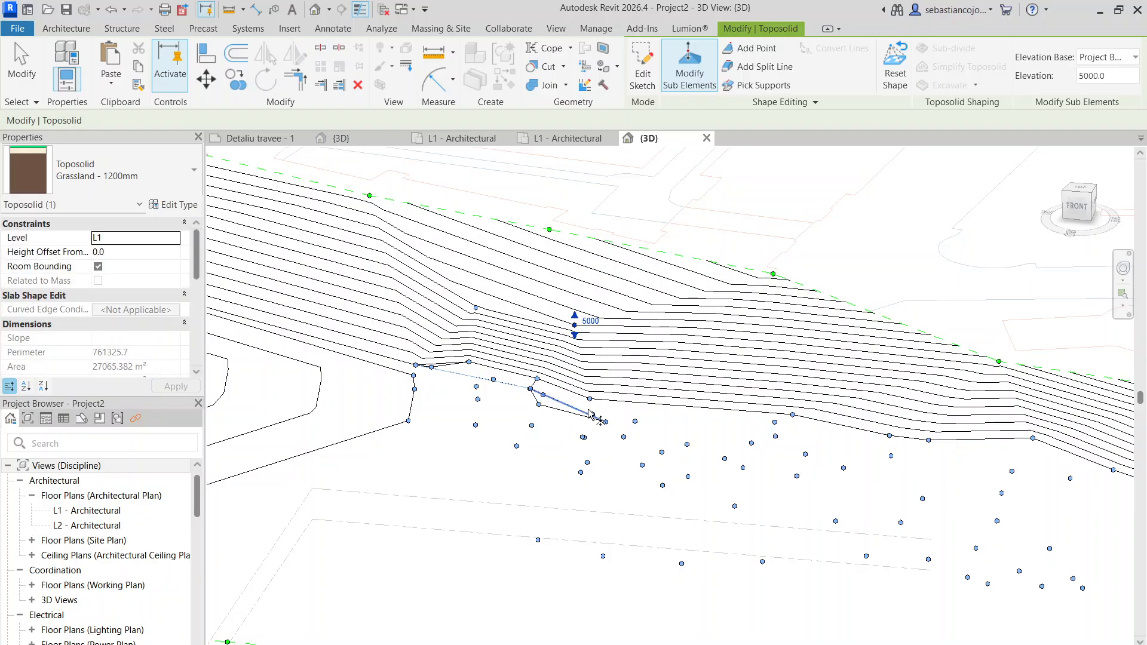
# - Raise the interior point just south of the 5000 one, and raise another point farther east along the slope's foot to 4000
pyautogui.click(590, 398)
pyautogui.click(590, 374)
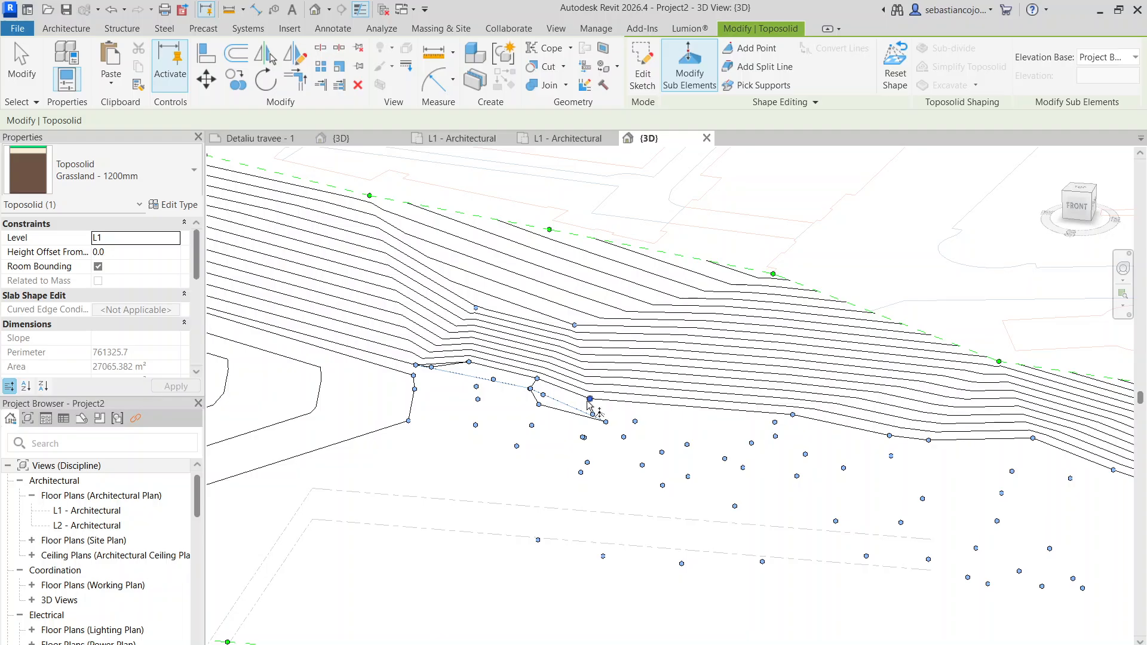
pyautogui.click(589, 399)
pyautogui.moveTo(590, 388); pyautogui.dragTo(590, 354)
pyautogui.click(793, 414)
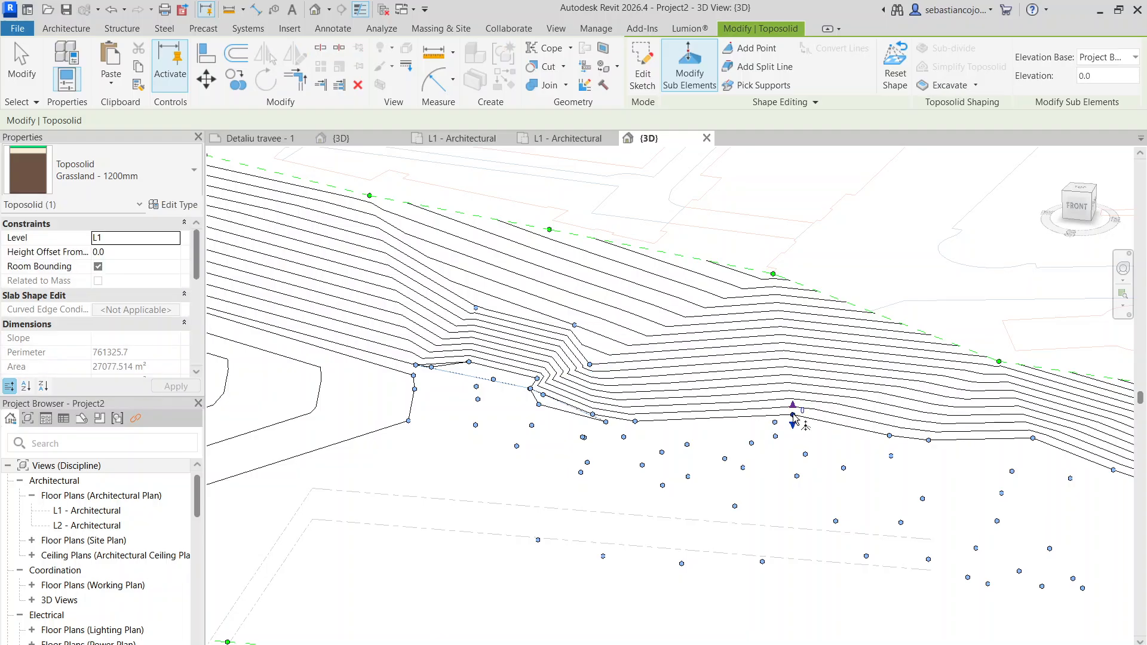
pyautogui.moveTo(793, 407); pyautogui.dragTo(796, 389)
# - Set the elevation of the interior point east of the 4000 one, at the foot of the slope, to 5000
pyautogui.scroll(-3, 829, 389)
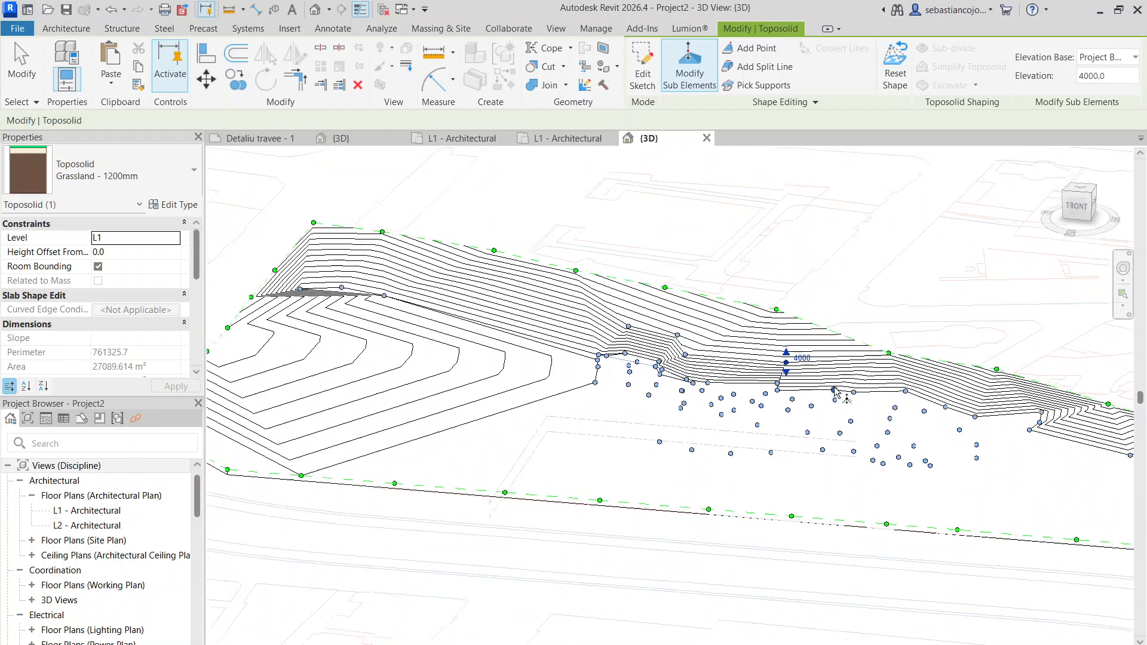
pyautogui.scroll(3, 834, 388)
pyautogui.click(835, 390)
pyautogui.click(844, 380)
pyautogui.write('5000')
pyautogui.press('Return')
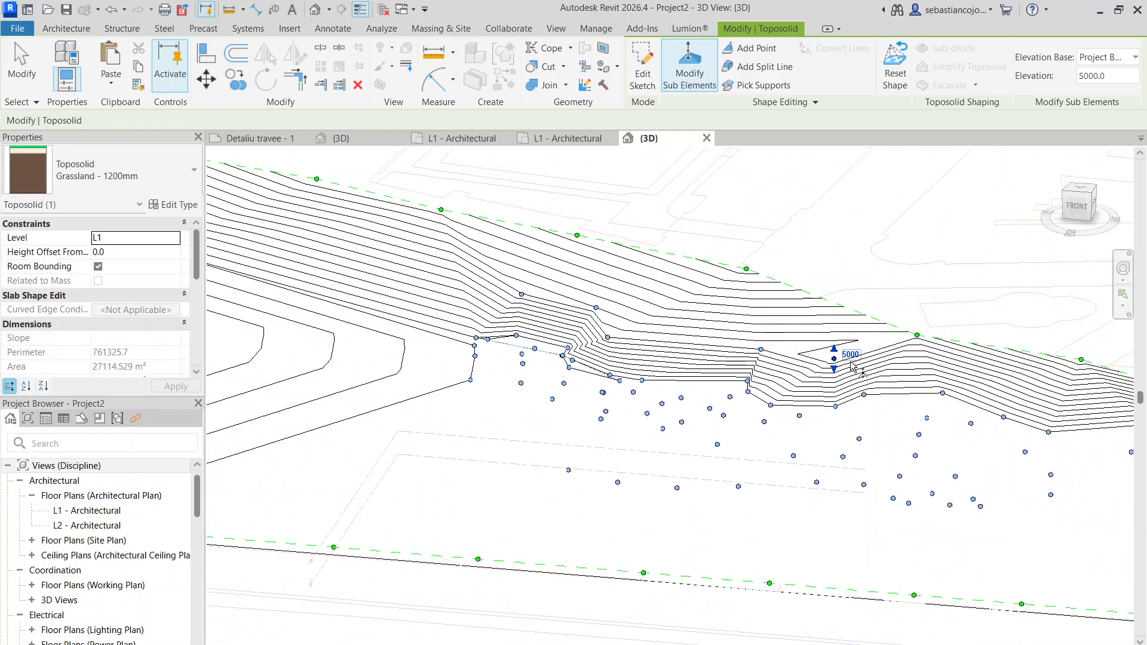
# - Lower the 5000 interior point at the slope's foot slightly and raise the farther point along the foot to its east
pyautogui.moveTo(834, 369); pyautogui.dragTo(830, 378)
pyautogui.click(863, 395)
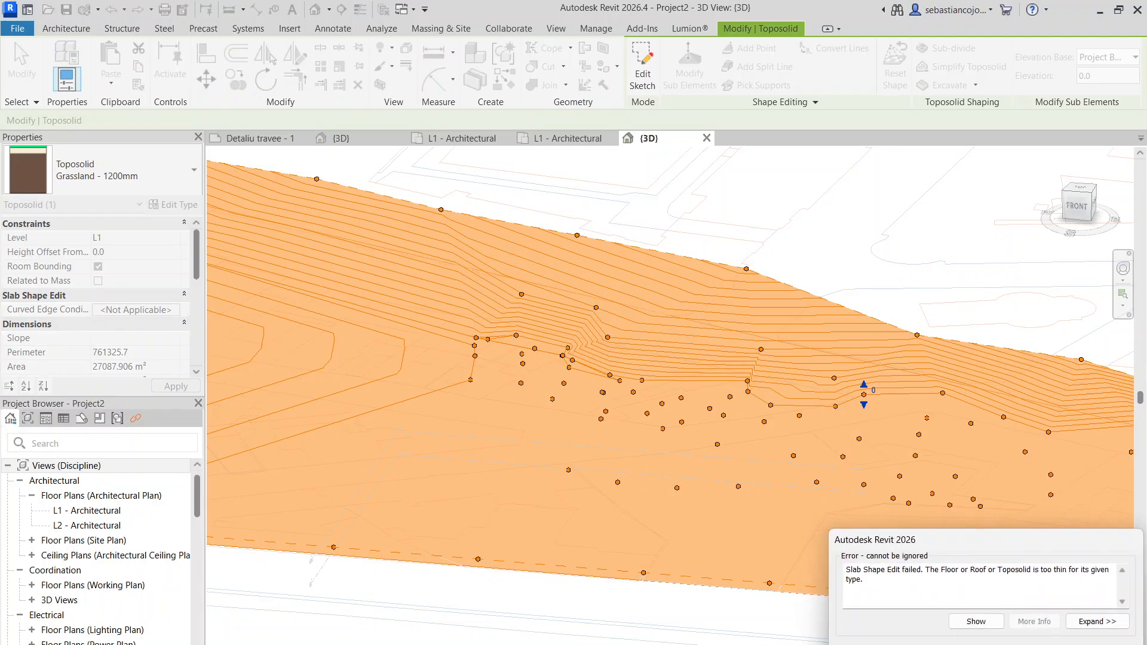
pyautogui.press('Escape')
pyautogui.click(943, 393)
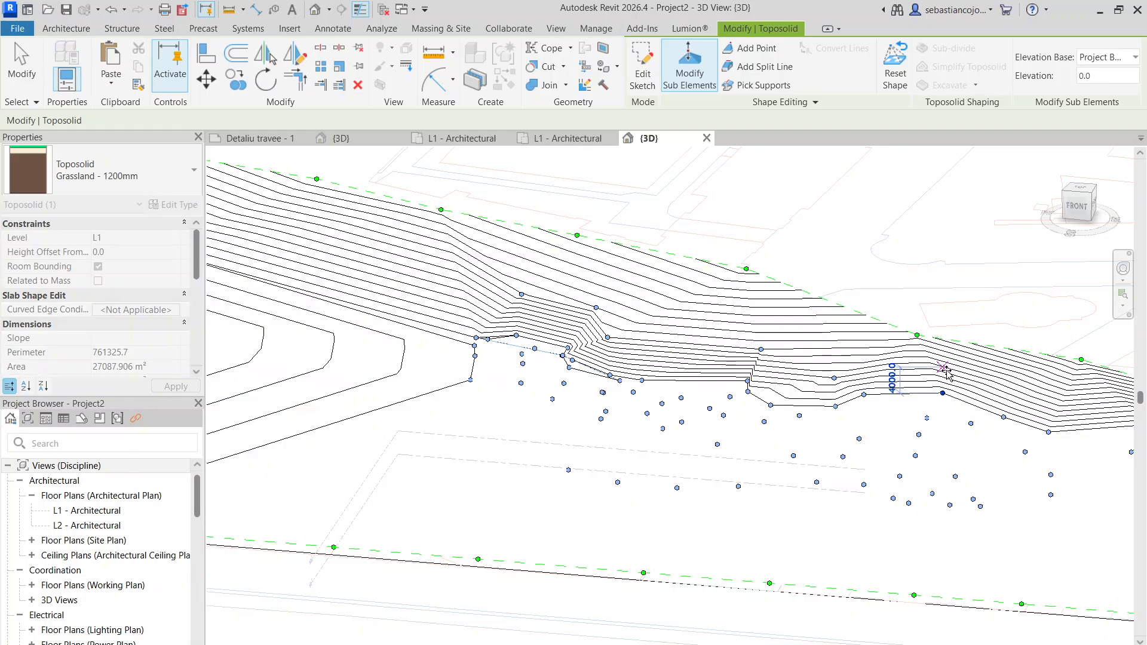
pyautogui.scroll(-5, 648, 409)
pyautogui.scroll(5, 646, 408)
pyautogui.press('Escape')
pyautogui.press('Escape')
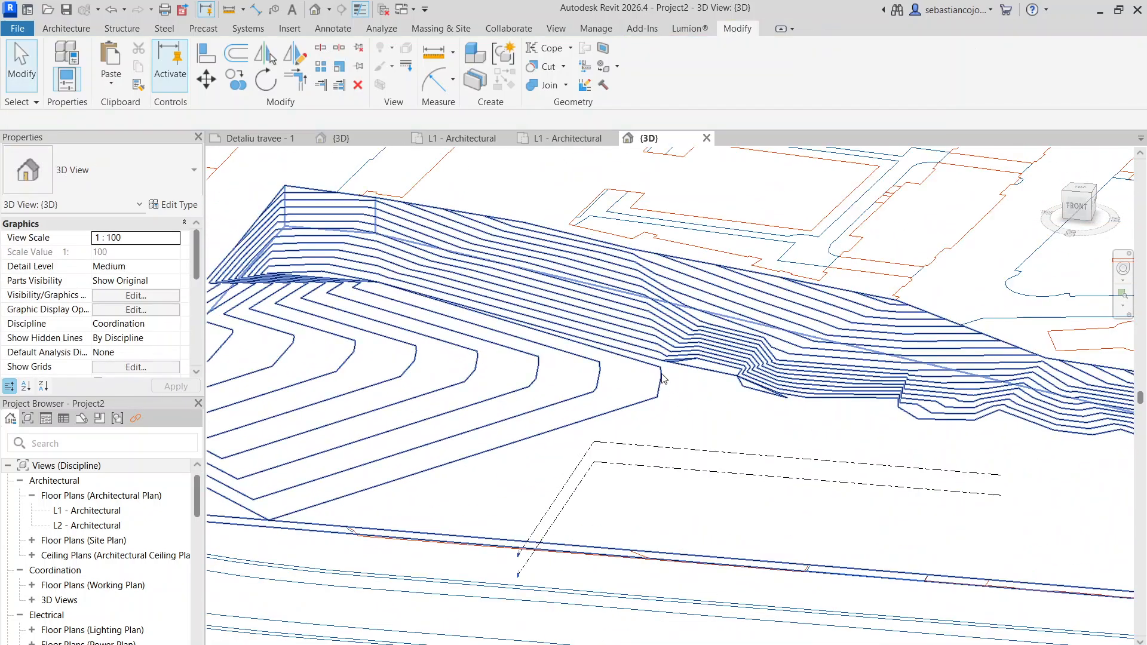
# - Raise the northwesternmost point of the interior cluster and the point just south of it
pyautogui.scroll(3, 660, 375)
pyautogui.click(661, 376)
pyautogui.click(694, 85)
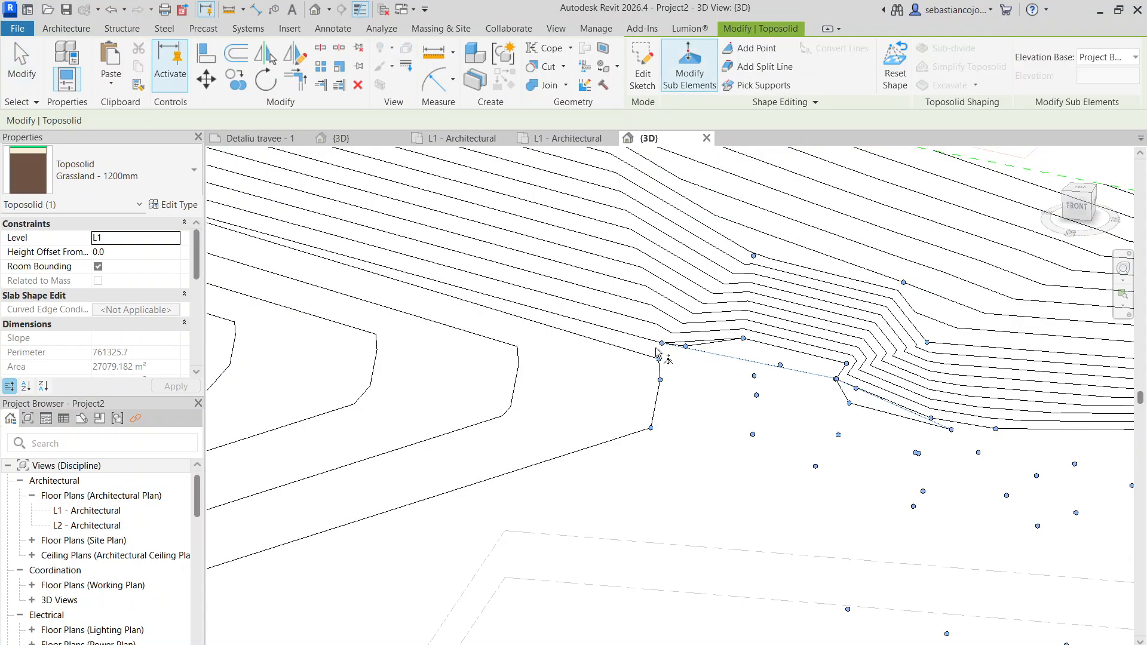
pyautogui.click(661, 344)
pyautogui.moveTo(661, 333); pyautogui.dragTo(661, 268)
pyautogui.click(658, 359)
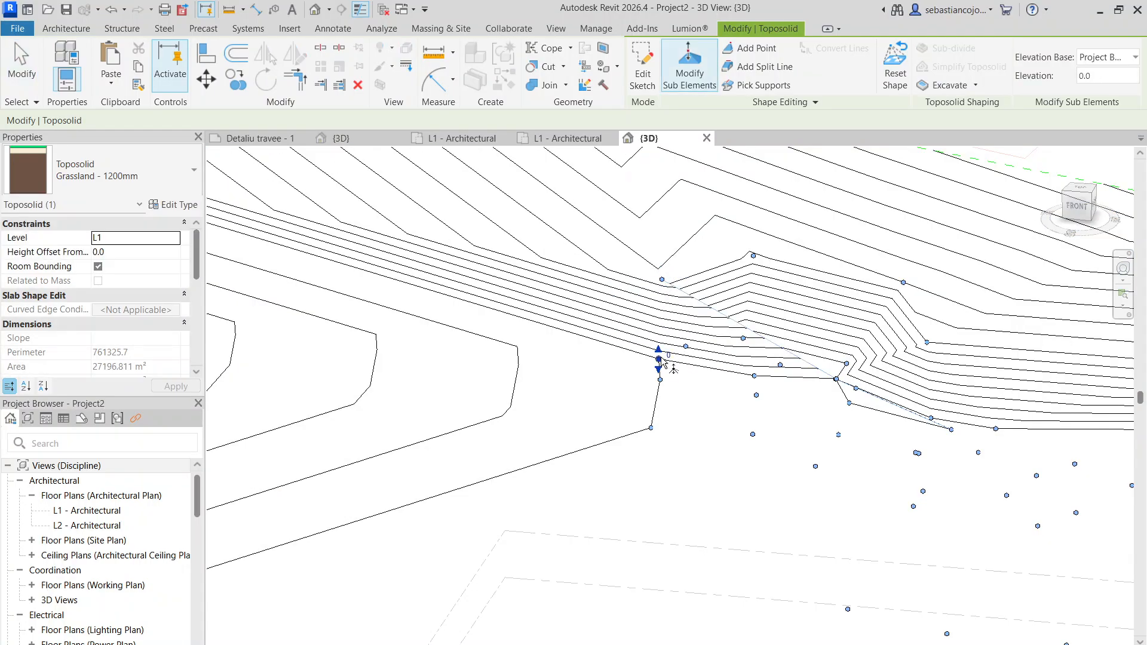
pyautogui.moveTo(658, 349); pyautogui.dragTo(658, 316)
# - Raise the next two points south along the cluster's western edge, the southern one to elevation 2700
pyautogui.click(659, 380)
pyautogui.moveTo(660, 369); pyautogui.dragTo(661, 344)
pyautogui.moveTo(651, 399); pyautogui.dragTo(651, 392)
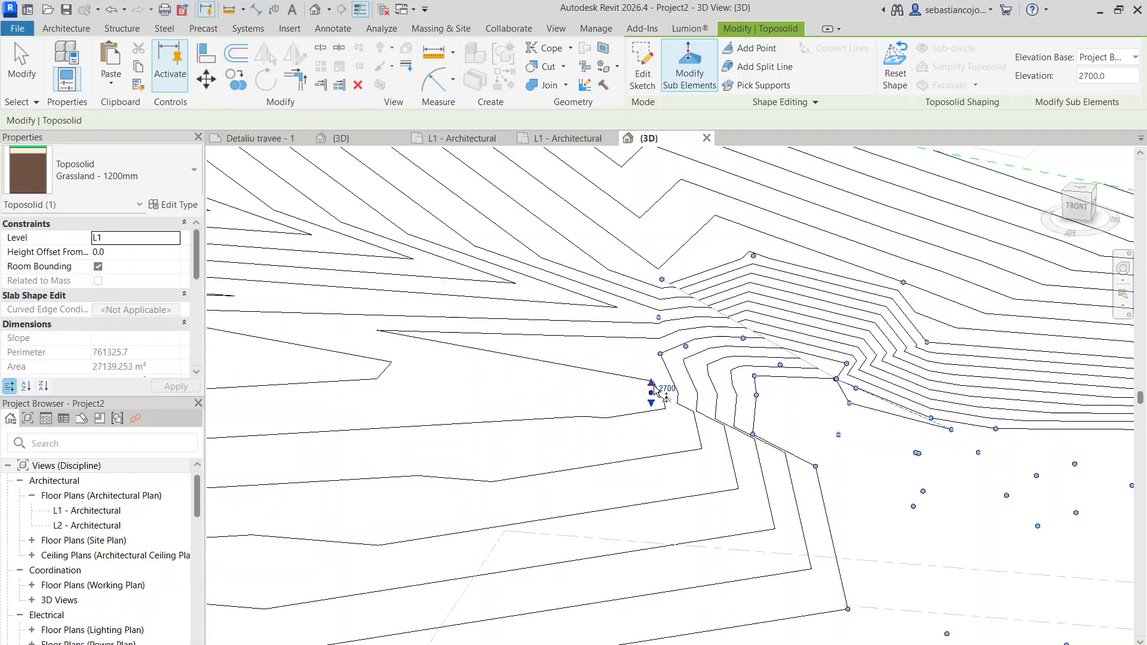
# - Raise the interior point just east of the cluster's western edge, at the corner of the lowest contour
pyautogui.scroll(-5, 657, 366)
pyautogui.scroll(2, 731, 372)
pyautogui.scroll(2, 730, 373)
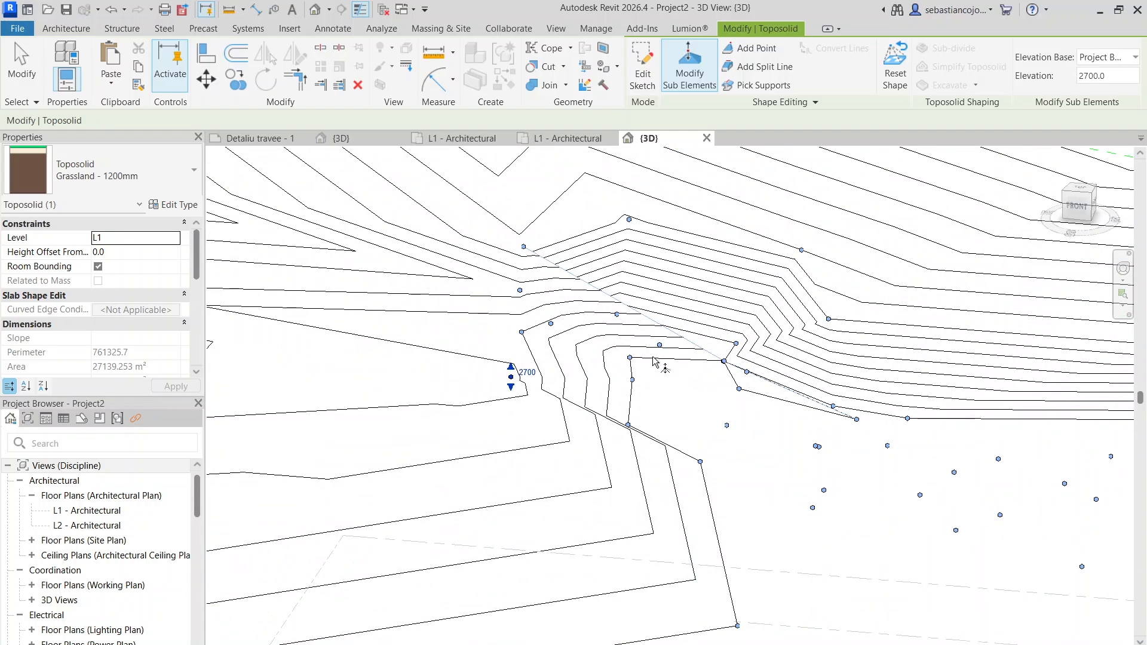
pyautogui.moveTo(634, 365); pyautogui.dragTo(649, 342)
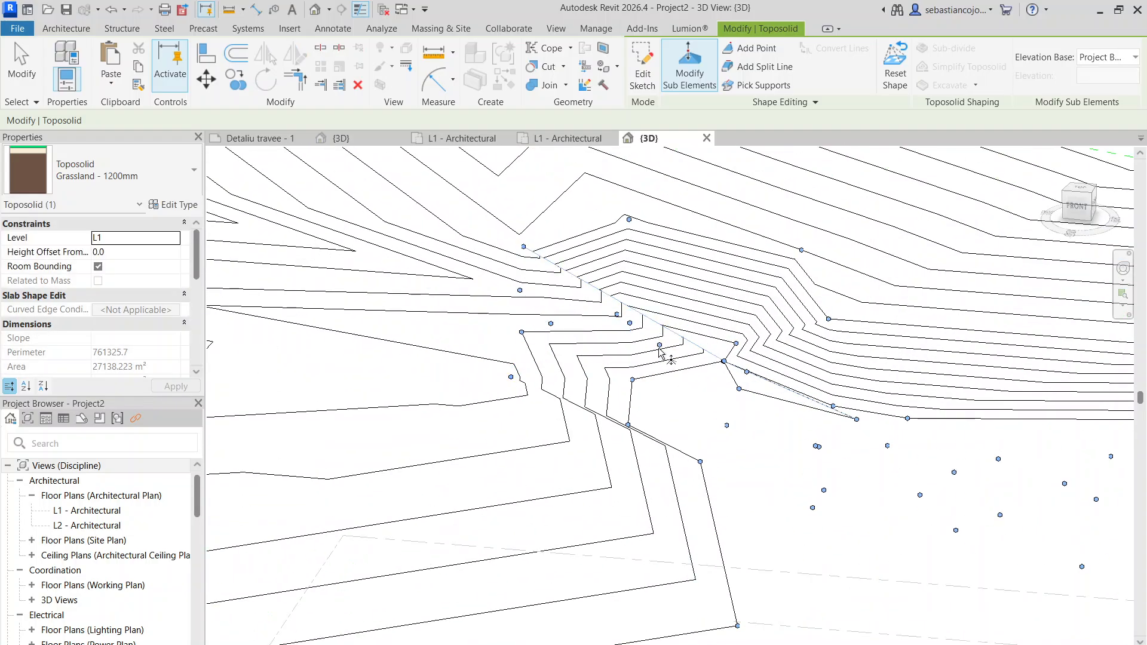
pyautogui.press('Escape')
pyautogui.press('Escape')
# - Lower the point below that contour corner to -200 and raise the point to its east, at the slope's bend, to 1700
pyautogui.click(632, 385)
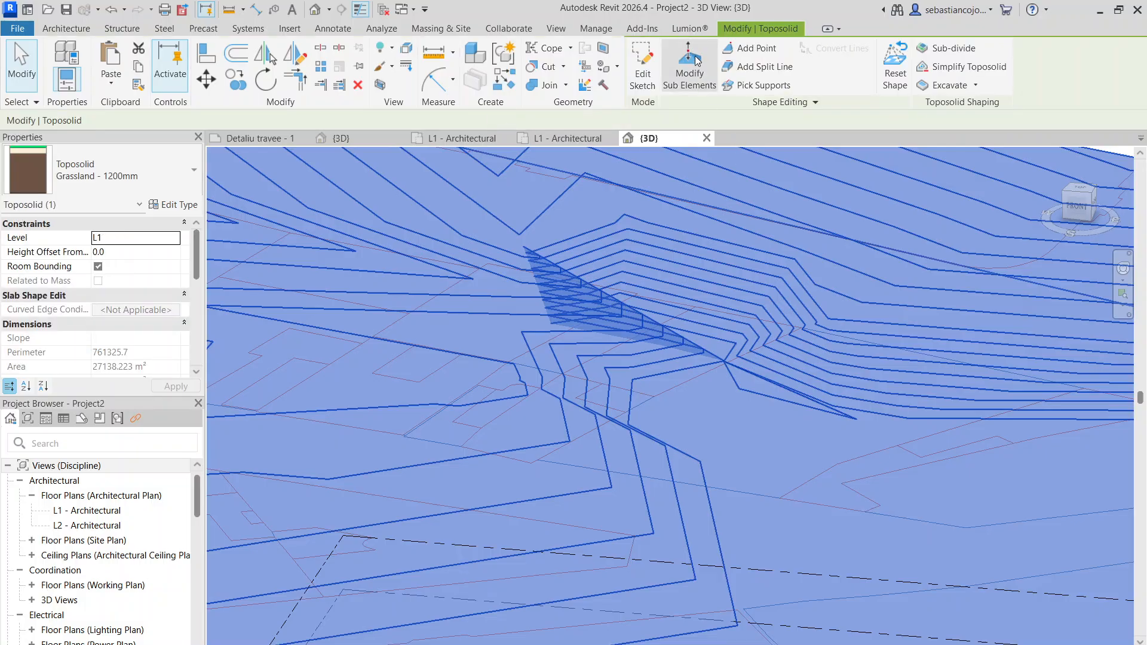
pyautogui.click(696, 59)
pyautogui.click(632, 382)
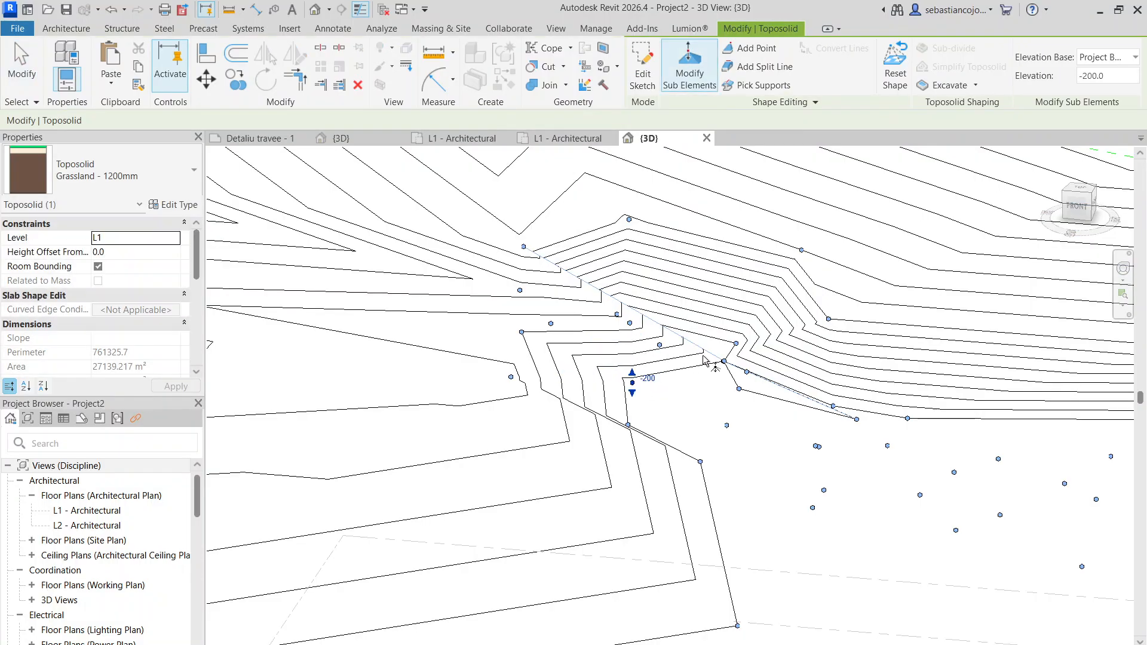
pyautogui.moveTo(735, 322); pyautogui.dragTo(726, 336)
pyautogui.click(724, 362)
# - Delete the western half of the toposolid's interior point cluster
pyautogui.scroll(-3, 714, 353)
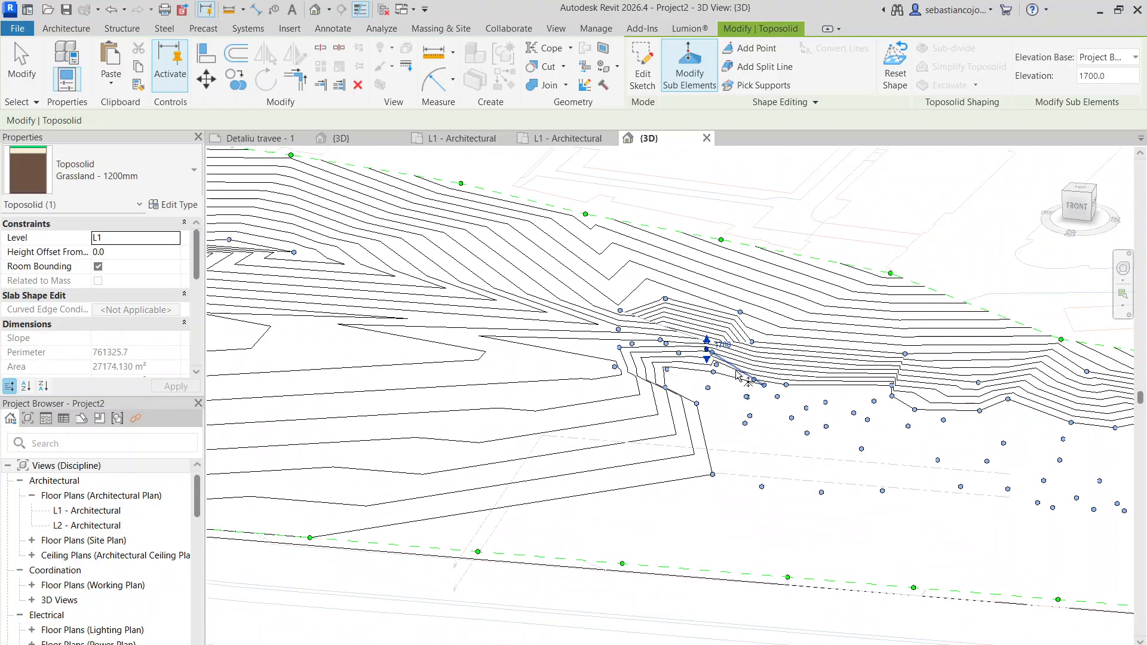
pyautogui.keyDown('shift'); pyautogui.moveTo(765, 392); pyautogui.dragTo(599, 394, button='middle'); pyautogui.keyUp('shift')
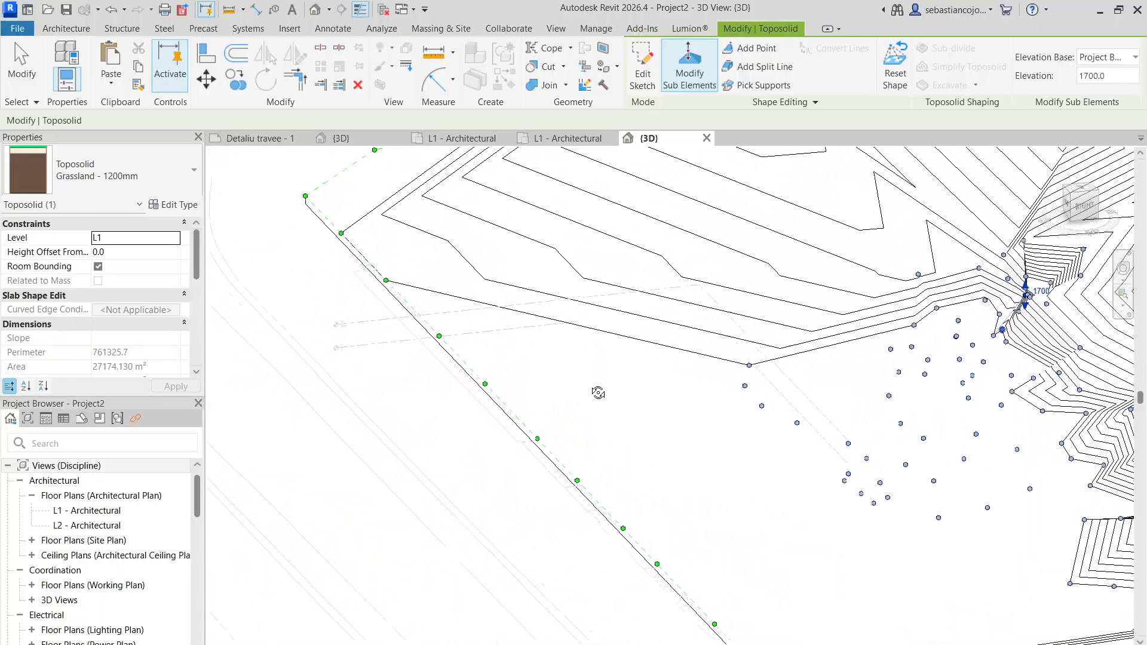
pyautogui.scroll(-3, 868, 328)
pyautogui.keyDown('shift'); pyautogui.moveTo(869, 330); pyautogui.dragTo(913, 347, button='middle'); pyautogui.keyUp('shift')
pyautogui.scroll(3, 859, 349)
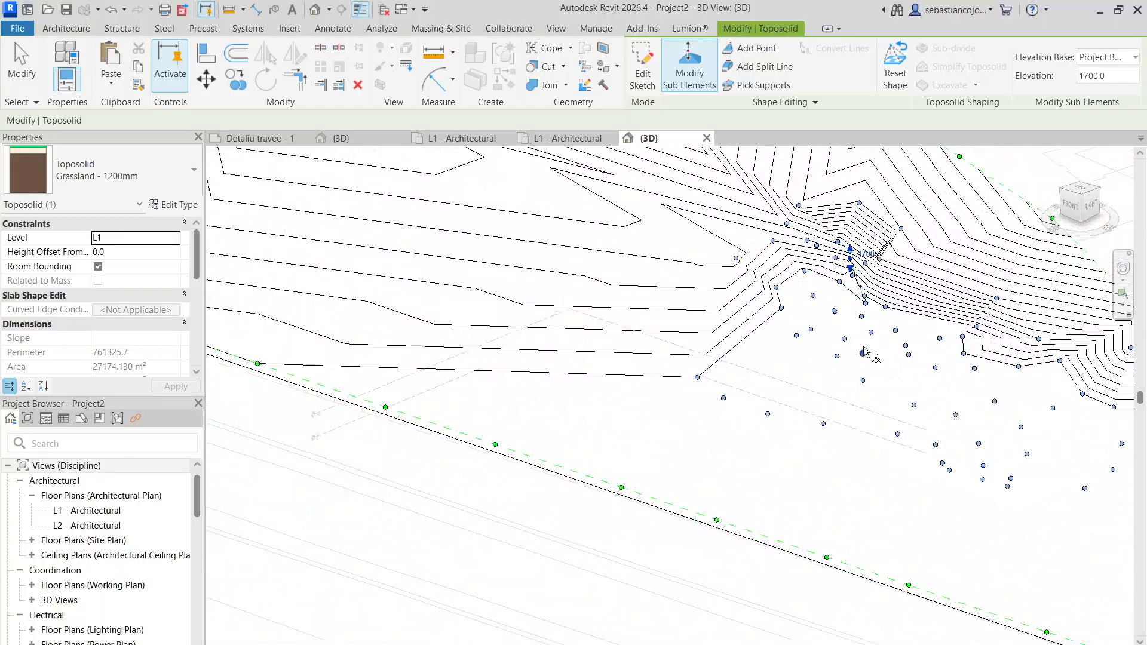
pyautogui.scroll(-1, 865, 320)
pyautogui.scroll(-2, 865, 320)
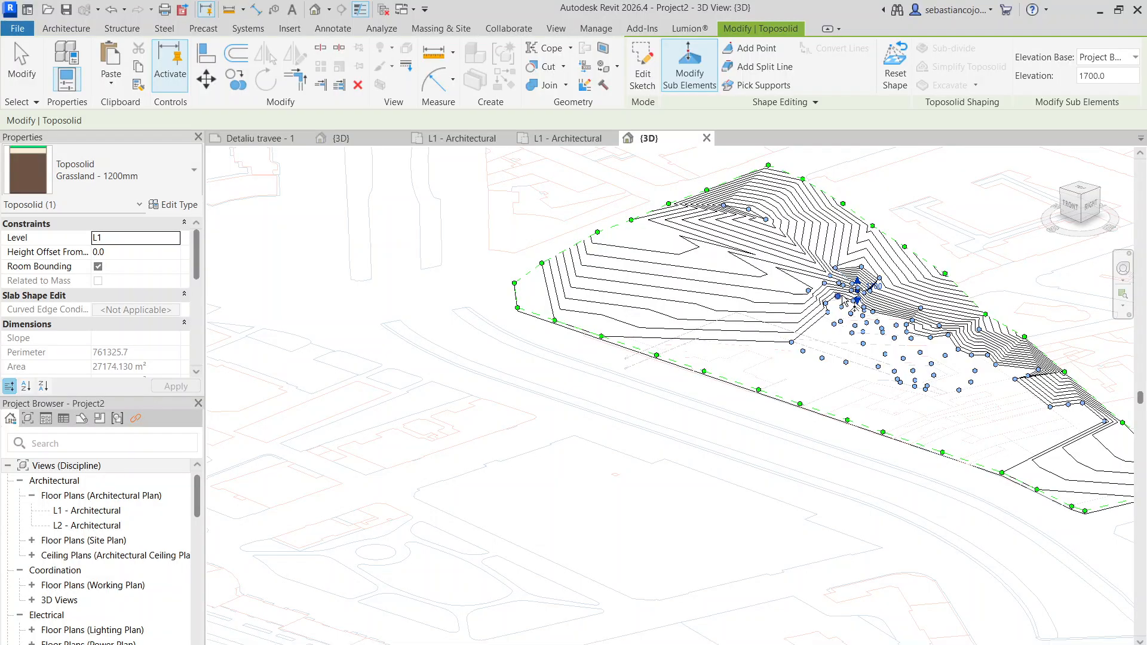
pyautogui.press('Escape')
pyautogui.press('Escape')
pyautogui.click(812, 277)
pyautogui.click(693, 71)
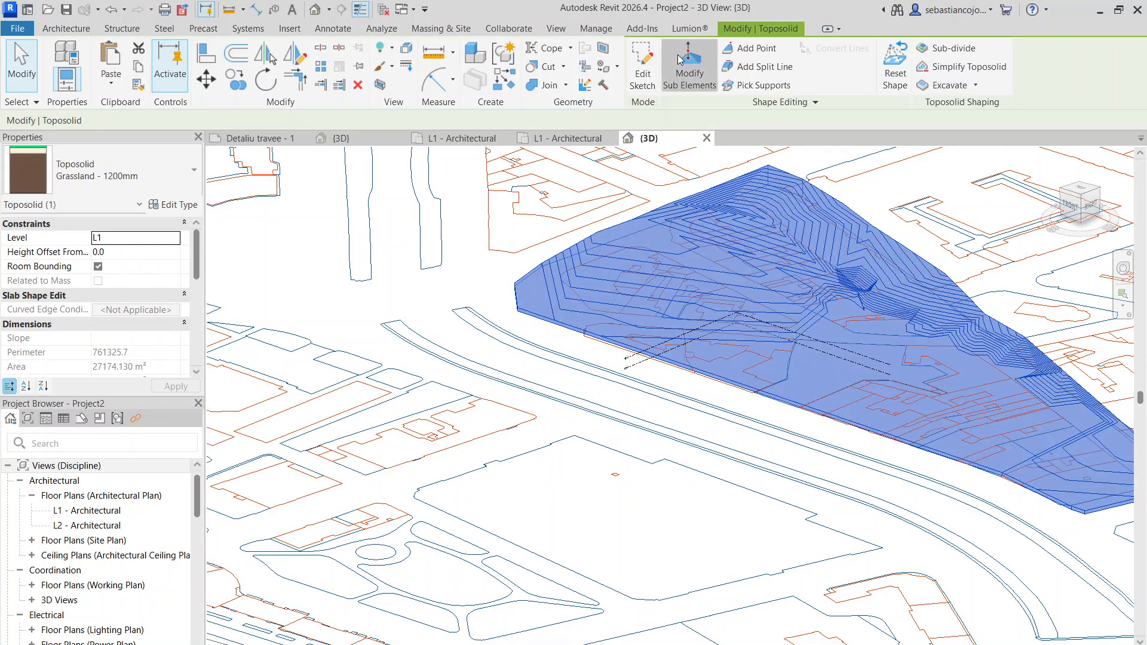
pyautogui.moveTo(772, 249); pyautogui.dragTo(887, 367)
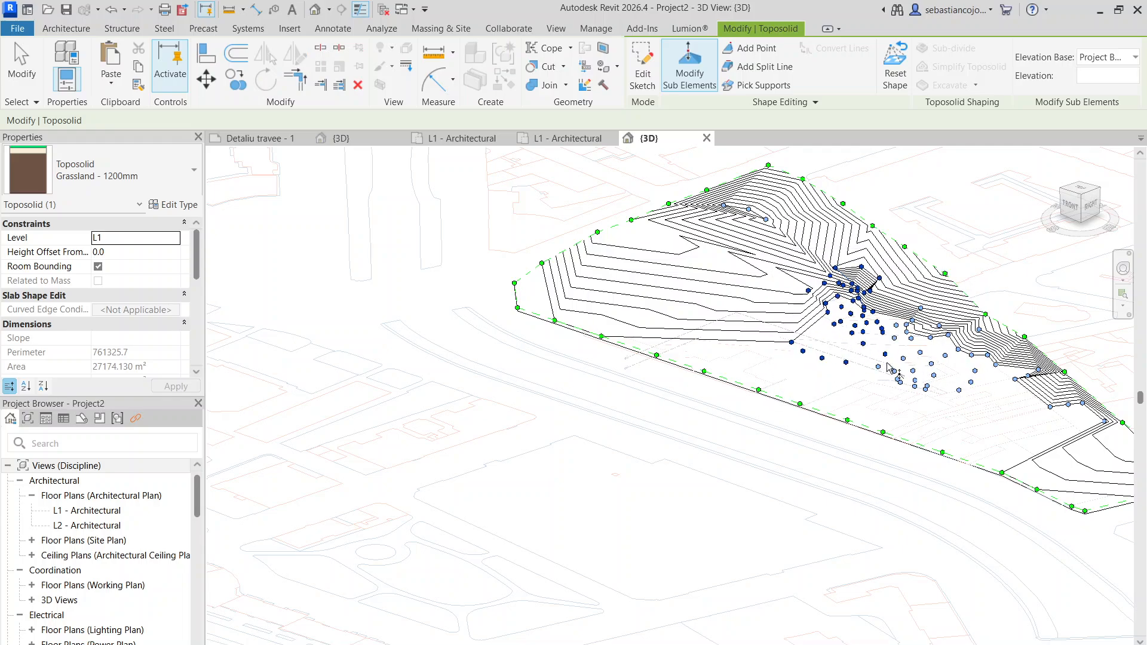
pyautogui.press('Delete')
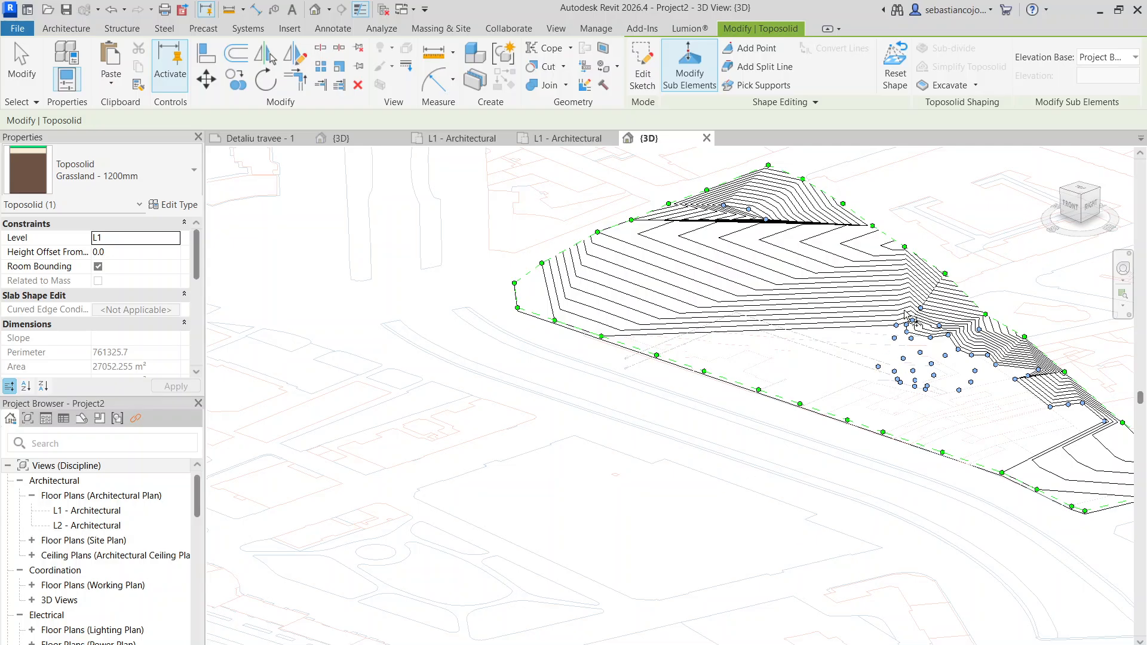
# - Delete the remaining points of the central interior cluster, up to the foot of the eastern slope
pyautogui.moveTo(888, 367); pyautogui.dragTo(969, 398)
pyautogui.press('Delete')
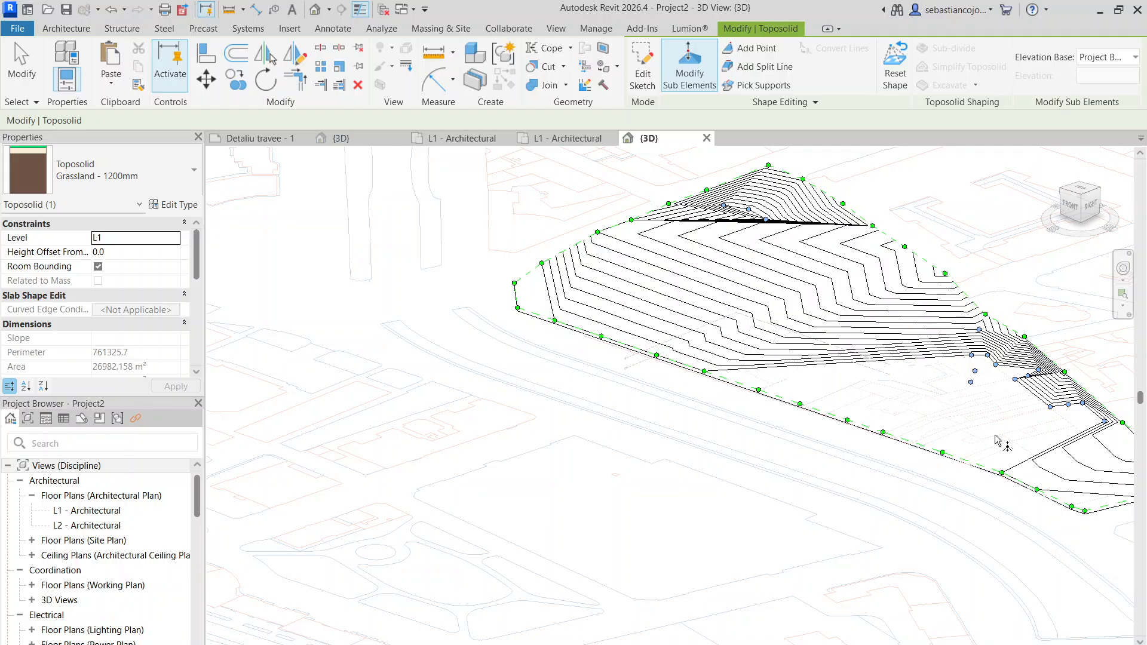
pyautogui.moveTo(953, 318); pyautogui.dragTo(1002, 404)
pyautogui.press('Delete')
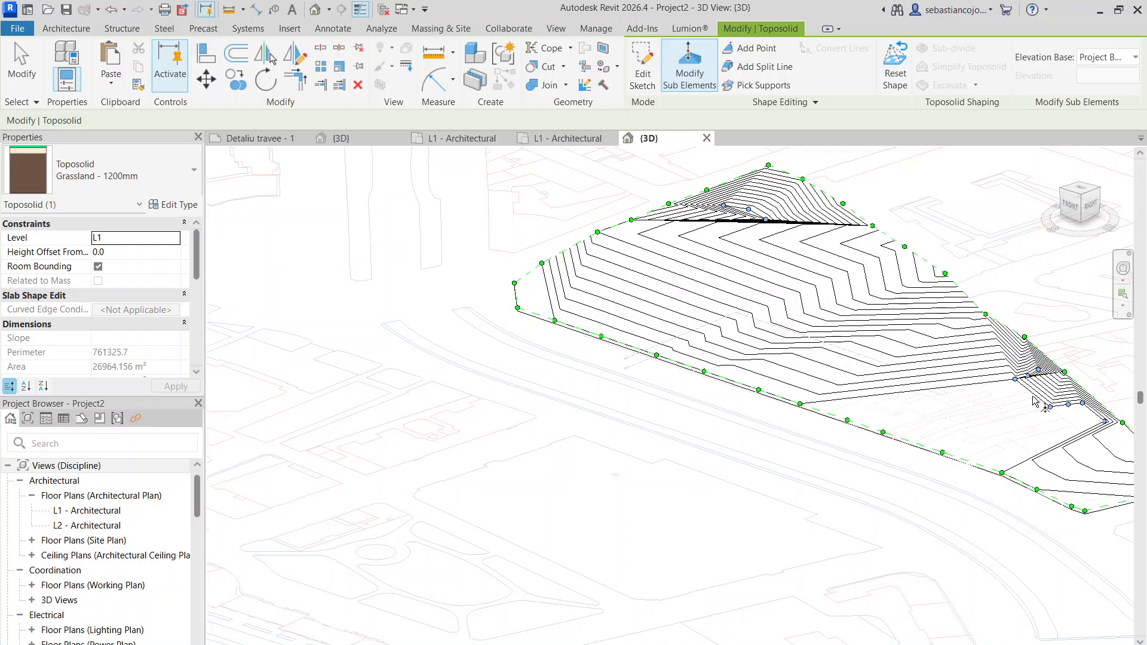
# - Delete the last interior points near the toposolid's eastern boundary
pyautogui.scroll(3, 995, 383)
pyautogui.moveTo(994, 382); pyautogui.dragTo(739, 309, button='middle')
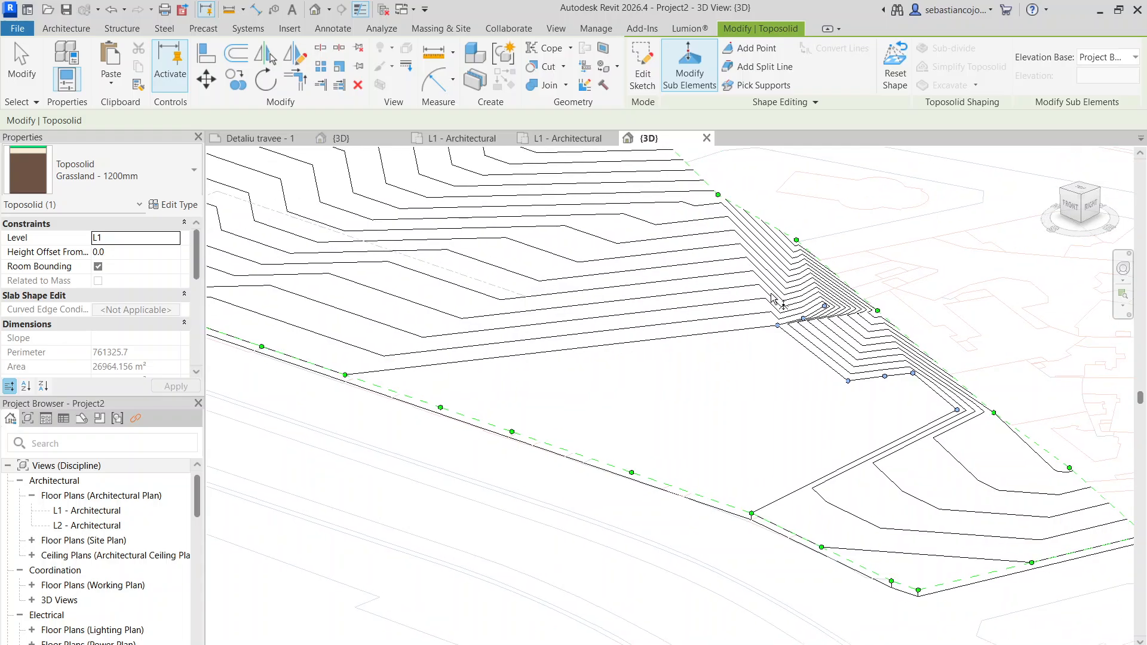
pyautogui.moveTo(867, 402); pyautogui.dragTo(868, 402)
pyautogui.press('Delete')
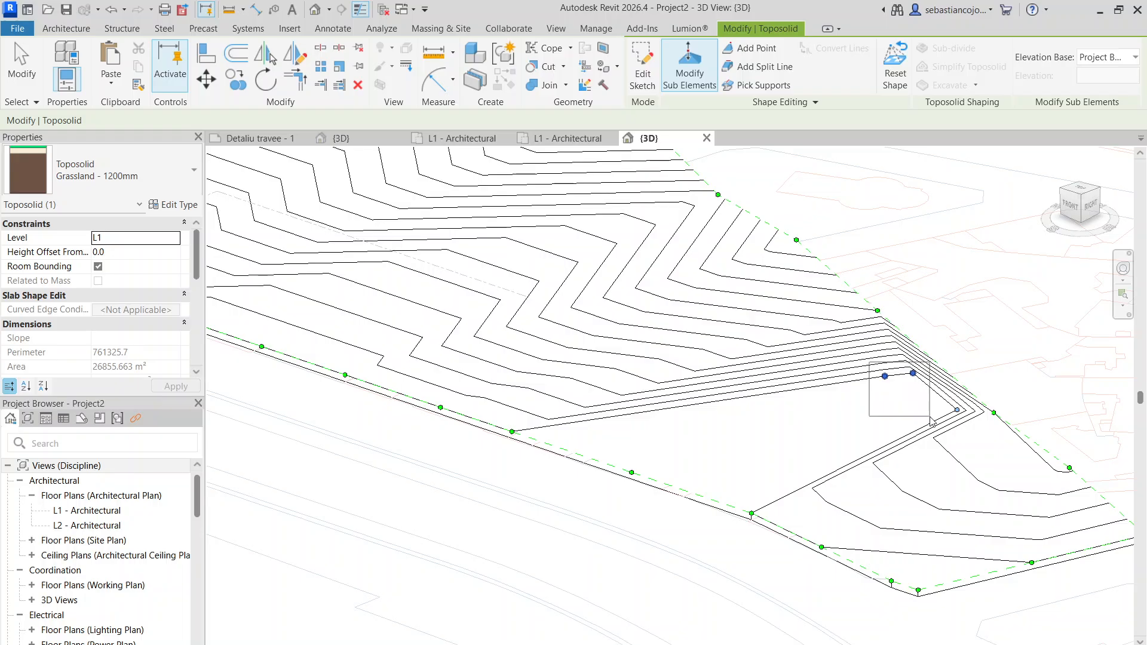
pyautogui.moveTo(929, 417)
pyautogui.mouseDown()
pyautogui.moveTo(966, 452)
pyautogui.moveTo(923, 423)
pyautogui.mouseUp()
pyautogui.press('Delete')
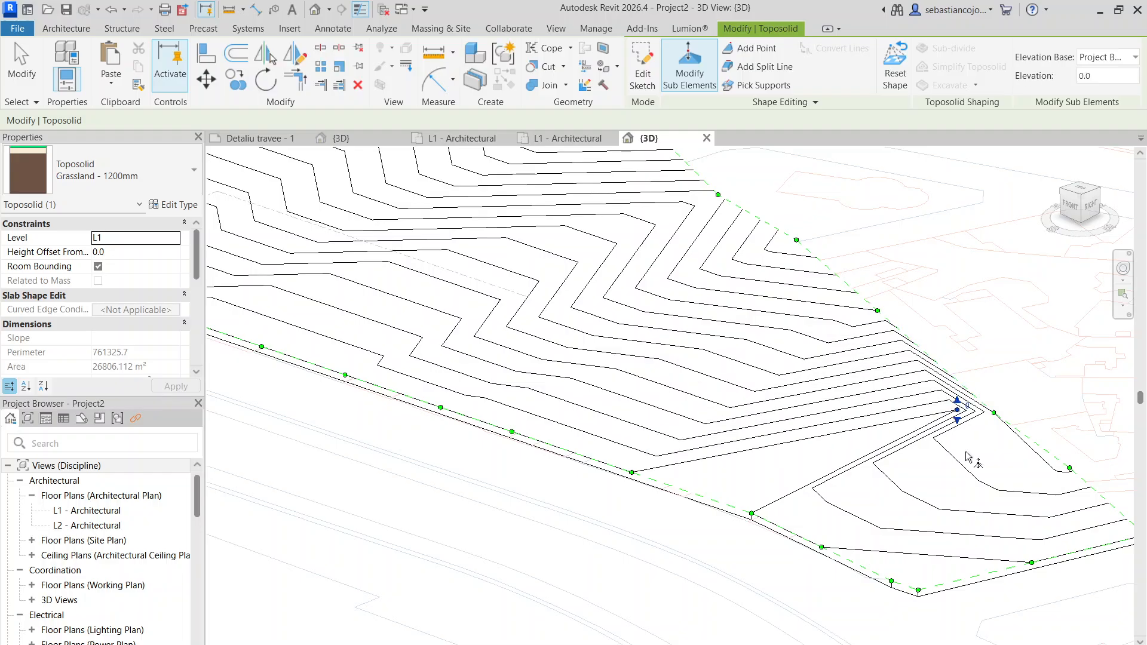
pyautogui.press('Delete')
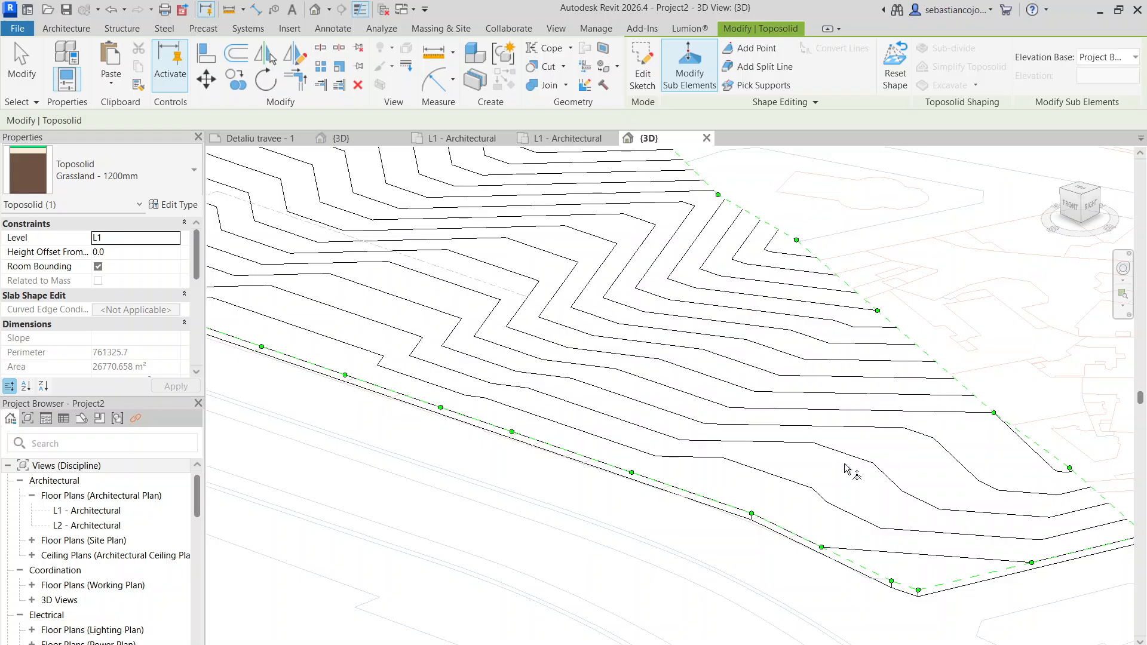
# - Delete the three interior points near the toposolid's northwest corner and finish shape editing
pyautogui.scroll(-5, 847, 469)
pyautogui.scroll(7, 604, 272)
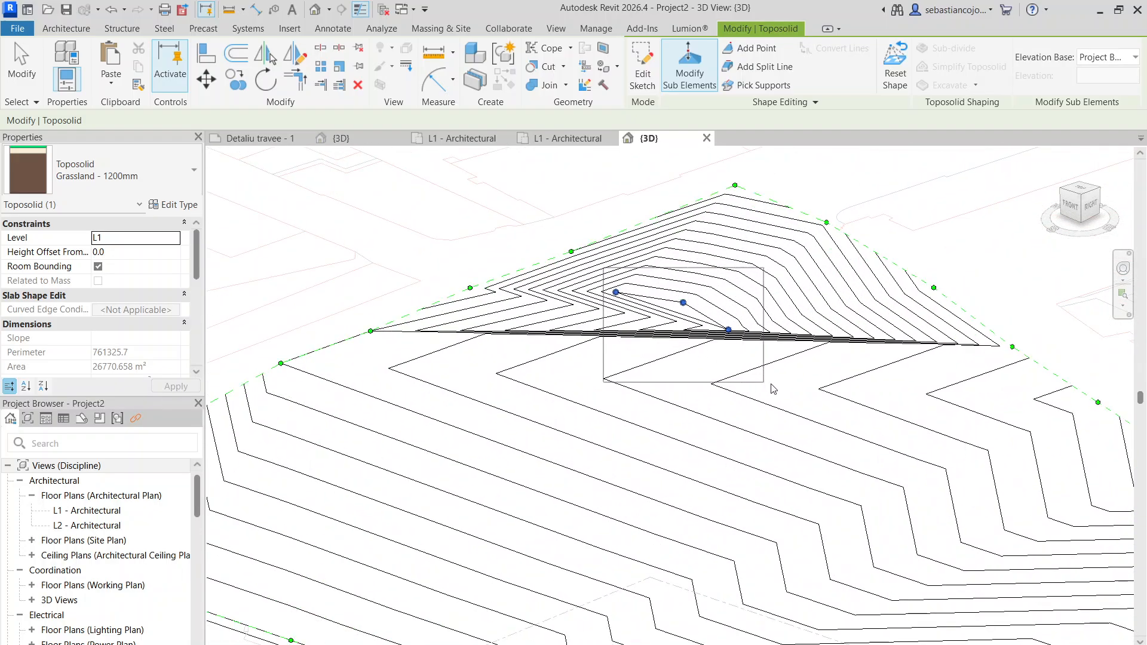
pyautogui.moveTo(773, 388); pyautogui.dragTo(784, 409)
pyautogui.press('Delete')
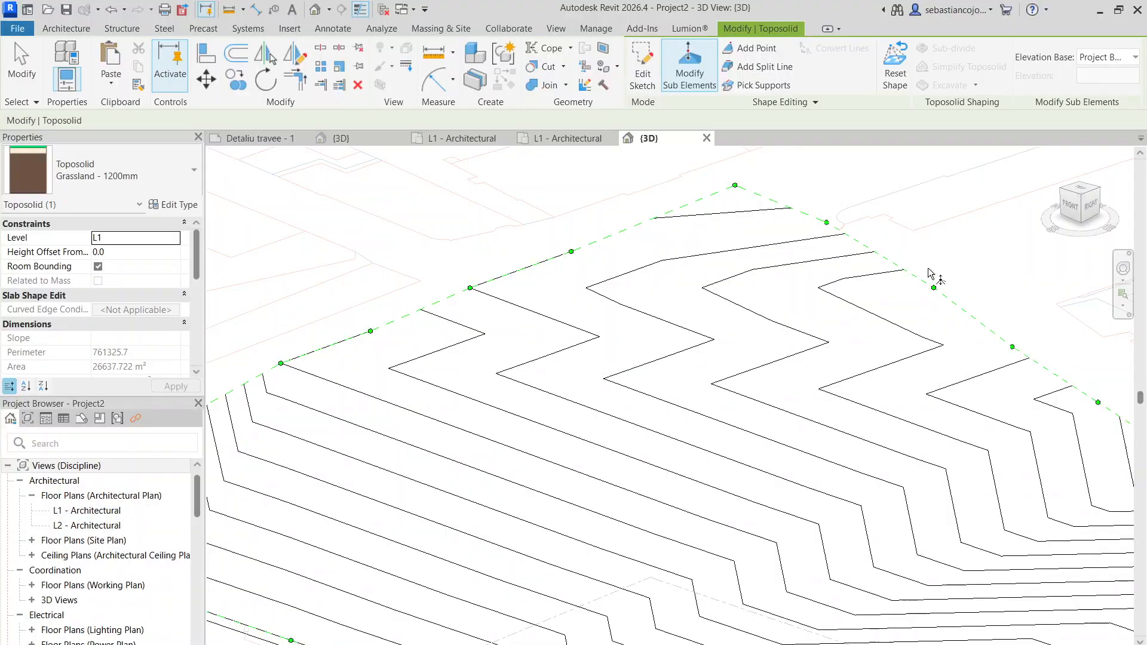
pyautogui.scroll(-6, 929, 274)
pyautogui.press('Escape')
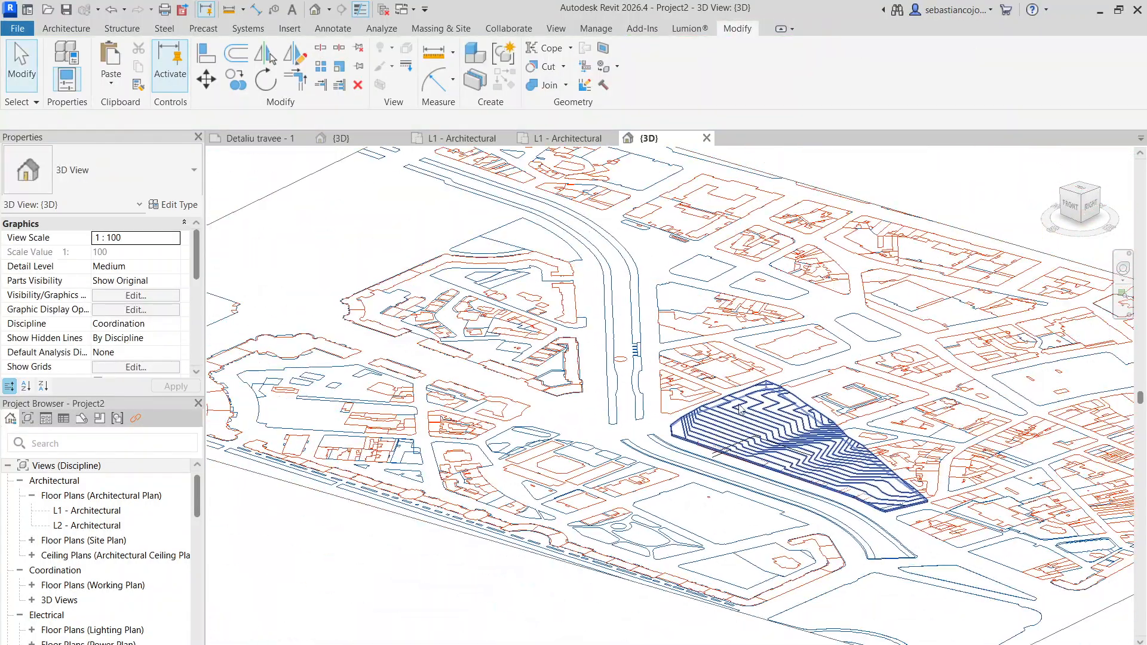
# - Examine the simplified toposolid's contours and its position in the site plan from several angles
pyautogui.keyDown('shift'); pyautogui.moveTo(740, 409); pyautogui.dragTo(717, 414, button='middle'); pyautogui.keyUp('shift')
pyautogui.scroll(3, 796, 466)
pyautogui.scroll(3, 547, 418)
pyautogui.scroll(-4, 565, 382)
pyautogui.scroll(2, 717, 414)
pyautogui.scroll(3, 584, 396)
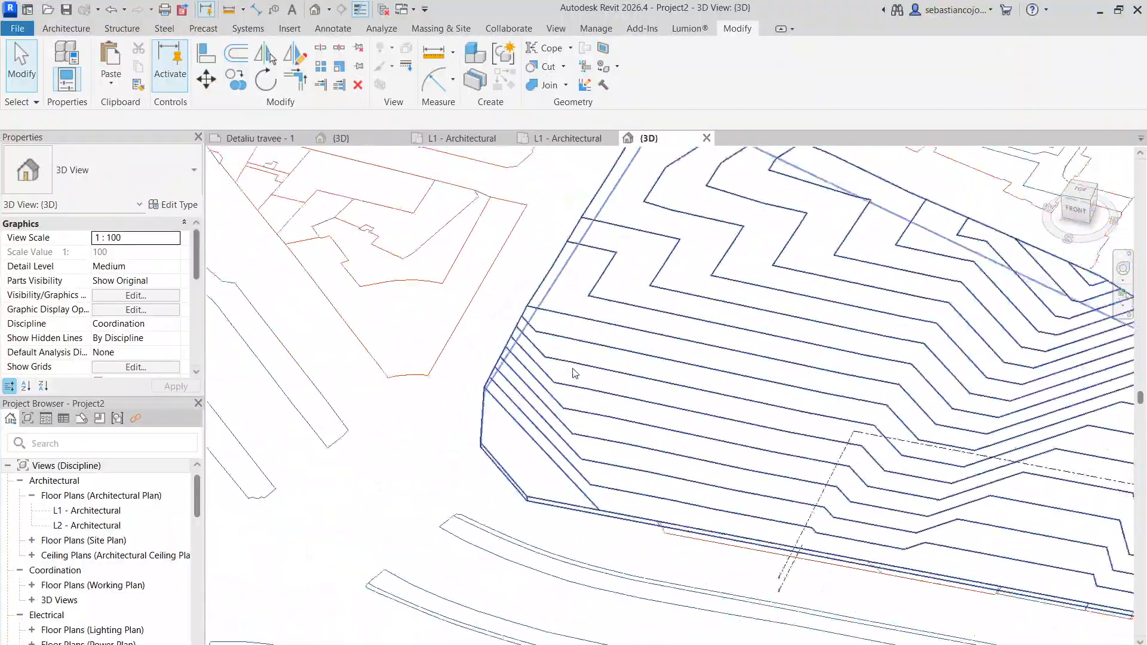
pyautogui.scroll(-3, 573, 374)
pyautogui.keyDown('shift'); pyautogui.moveTo(834, 429); pyautogui.dragTo(949, 500, button='middle'); pyautogui.keyUp('shift')
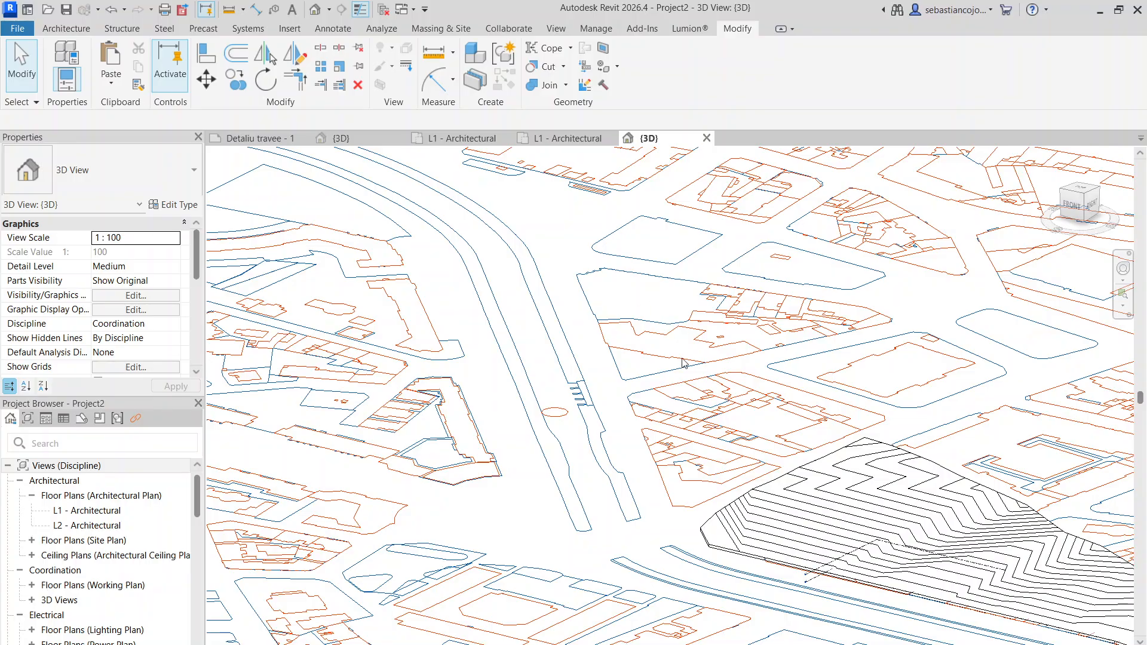
pyautogui.keyDown('shift'); pyautogui.moveTo(682, 363); pyautogui.dragTo(765, 392, button='middle'); pyautogui.keyUp('shift')
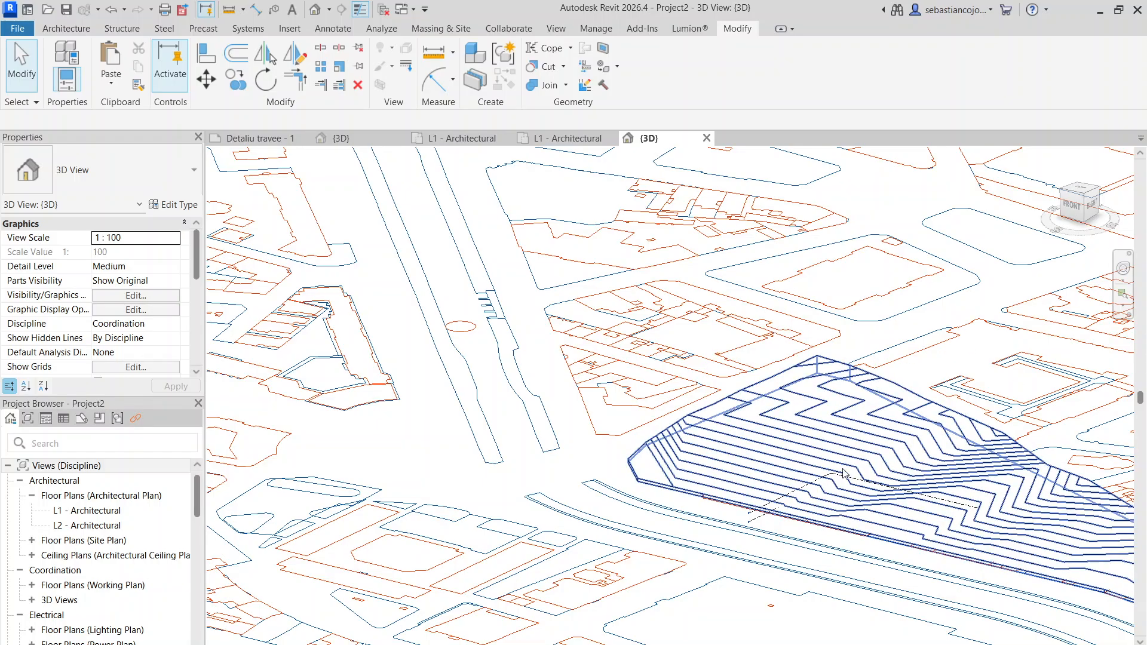
pyautogui.scroll(-1, 936, 375)
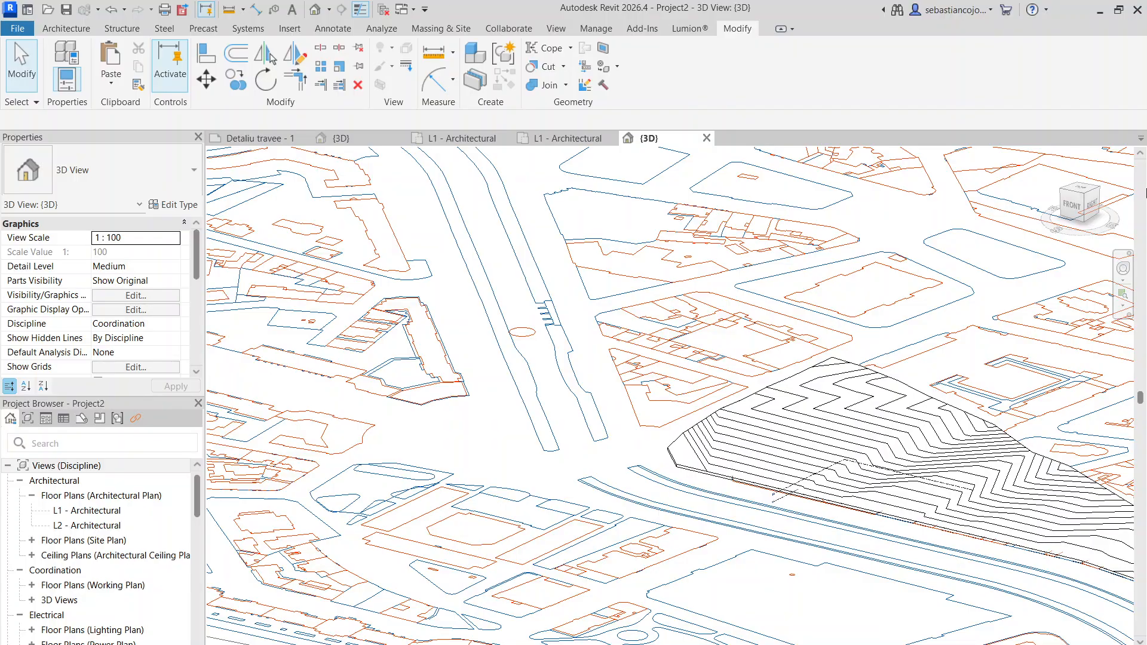
pyautogui.scroll(-3, 727, 362)
pyautogui.scroll(5, 769, 399)
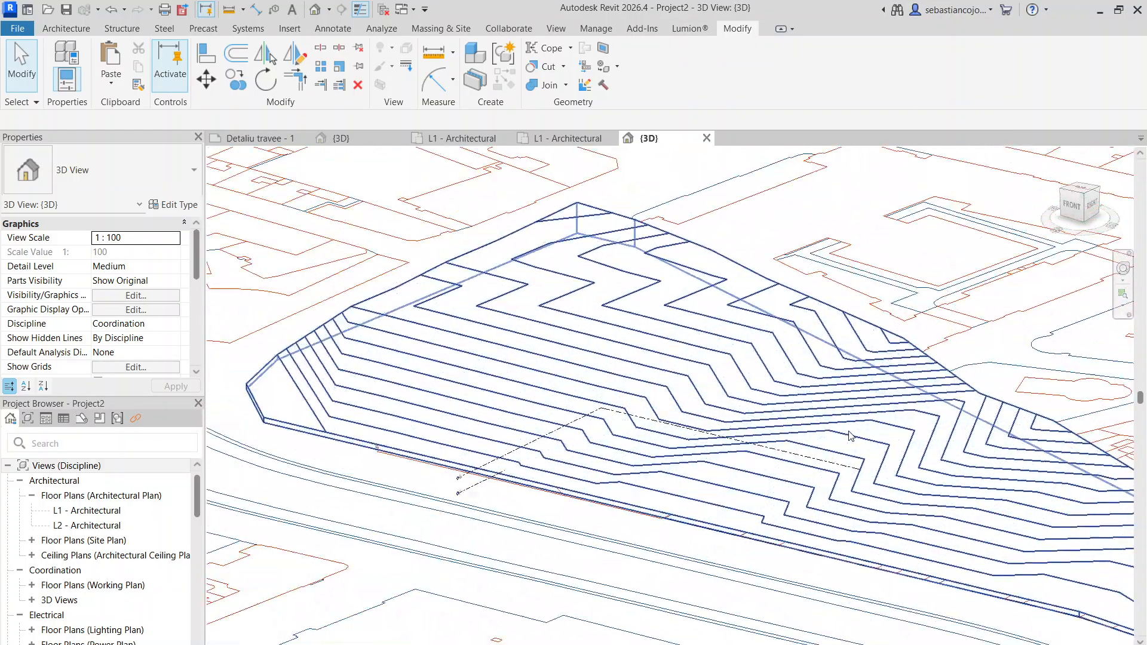
pyautogui.scroll(-2, 766, 395)
pyautogui.keyDown('shift'); pyautogui.moveTo(767, 396); pyautogui.dragTo(836, 495, button='middle'); pyautogui.keyUp('shift')
pyautogui.scroll(4, 835, 492)
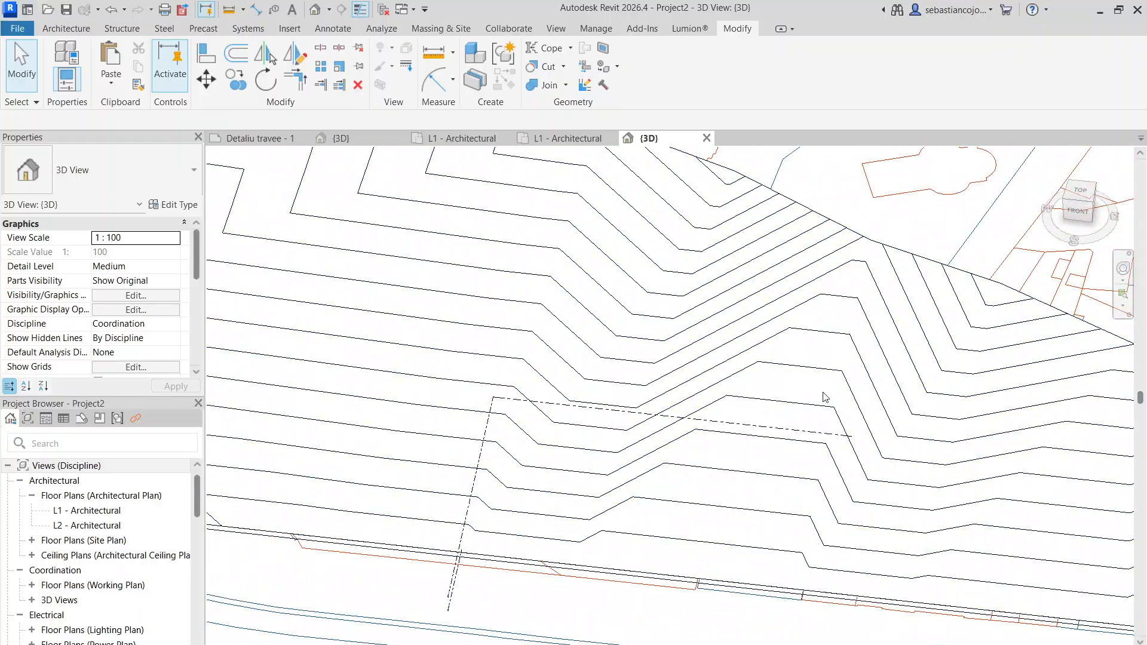
pyautogui.scroll(-4, 821, 399)
pyautogui.keyDown('shift'); pyautogui.moveTo(854, 412); pyautogui.dragTo(821, 422, button='middle'); pyautogui.keyUp('shift')
# - Set the 3D view's visual style to Consistent Colors and its detail level to Fine
pyautogui.click(294, 642)
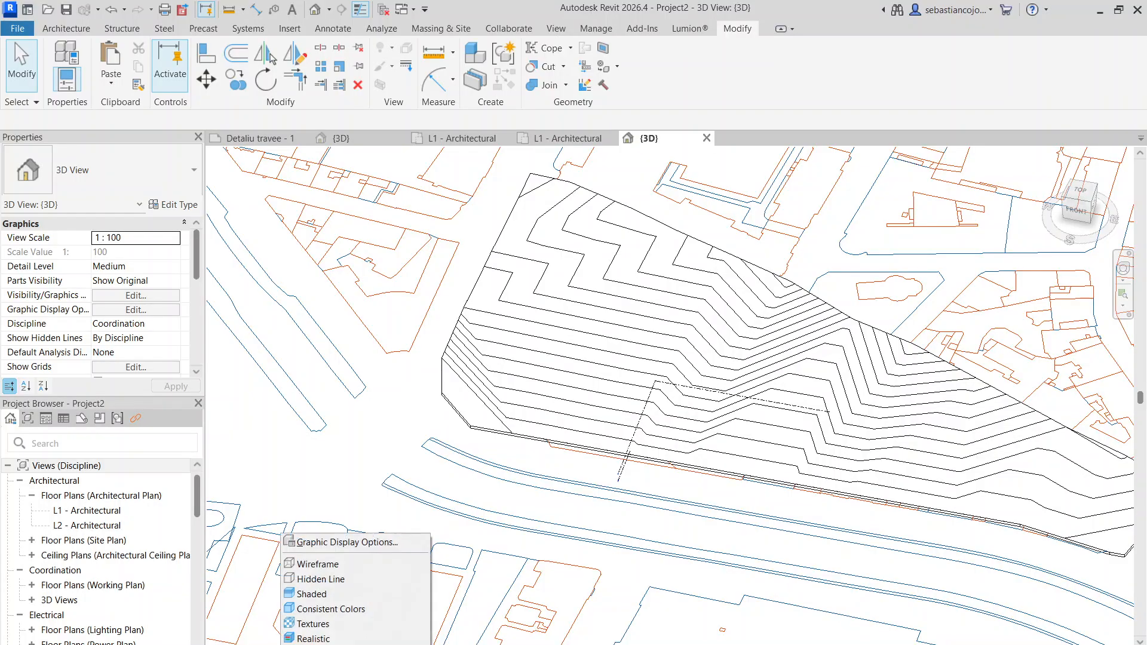
pyautogui.click(317, 609)
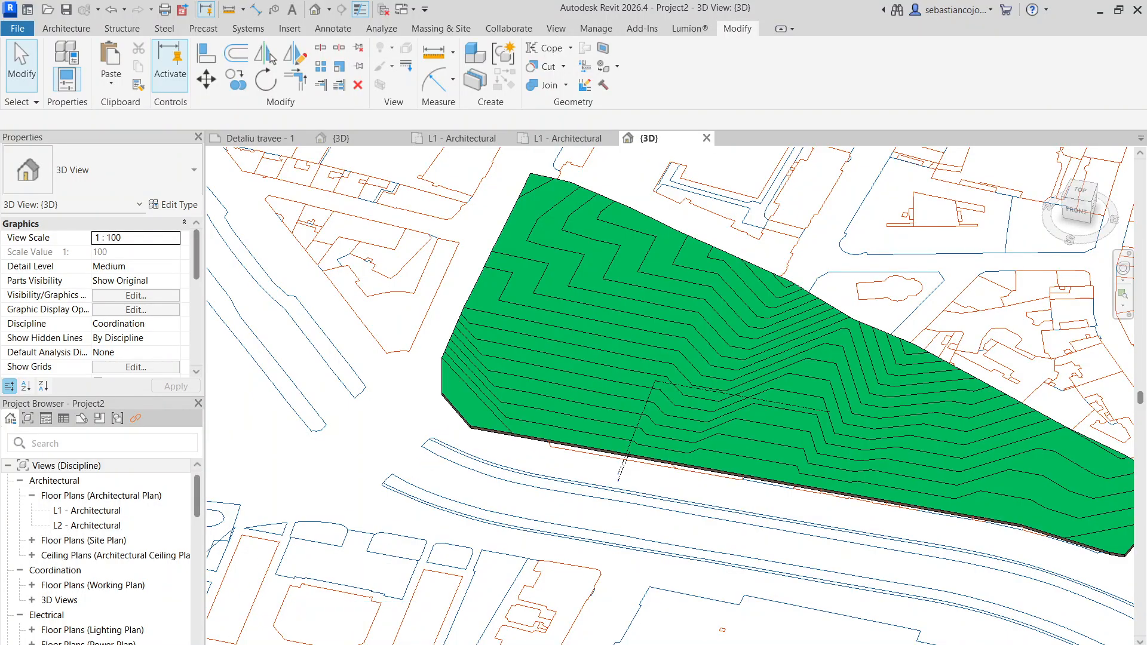
pyautogui.click(270, 643)
pyautogui.click(289, 638)
pyautogui.scroll(-3, 669, 345)
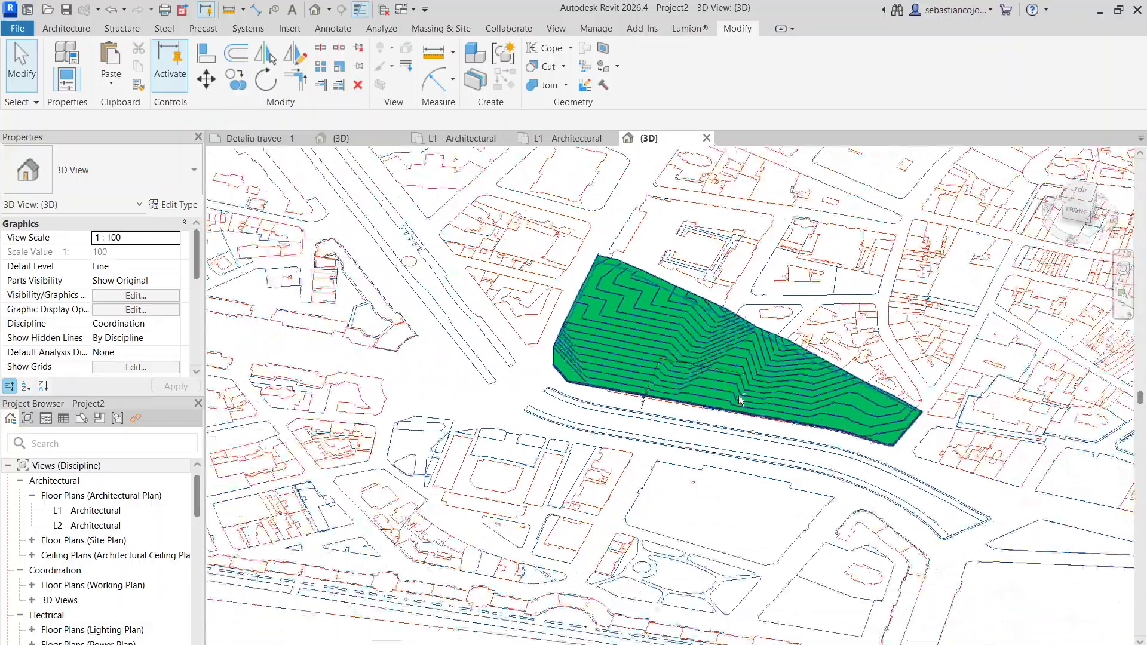
pyautogui.moveTo(743, 397)
pyautogui.keyDown('shift'); pyautogui.mouseDown(button='middle')
pyautogui.moveTo(648, 258)
pyautogui.moveTo(510, 199)
pyautogui.moveTo(588, 334)
pyautogui.moveTo(610, 325)
pyautogui.moveTo(657, 238)
pyautogui.moveTo(761, 398)
pyautogui.mouseUp(button='middle'); pyautogui.keyUp('shift')
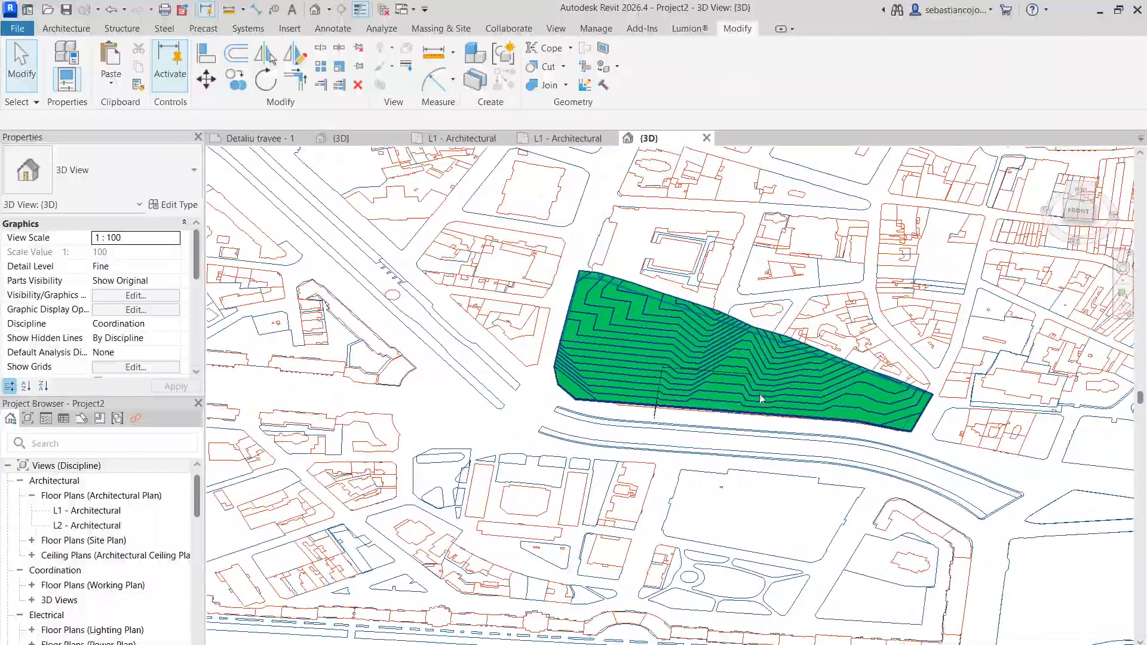
pyautogui.scroll(3, 699, 303)
pyautogui.keyDown('shift'); pyautogui.moveTo(699, 303); pyautogui.dragTo(529, 451, button='middle'); pyautogui.keyUp('shift')
pyautogui.scroll(2, 390, 477)
pyautogui.click(390, 477)
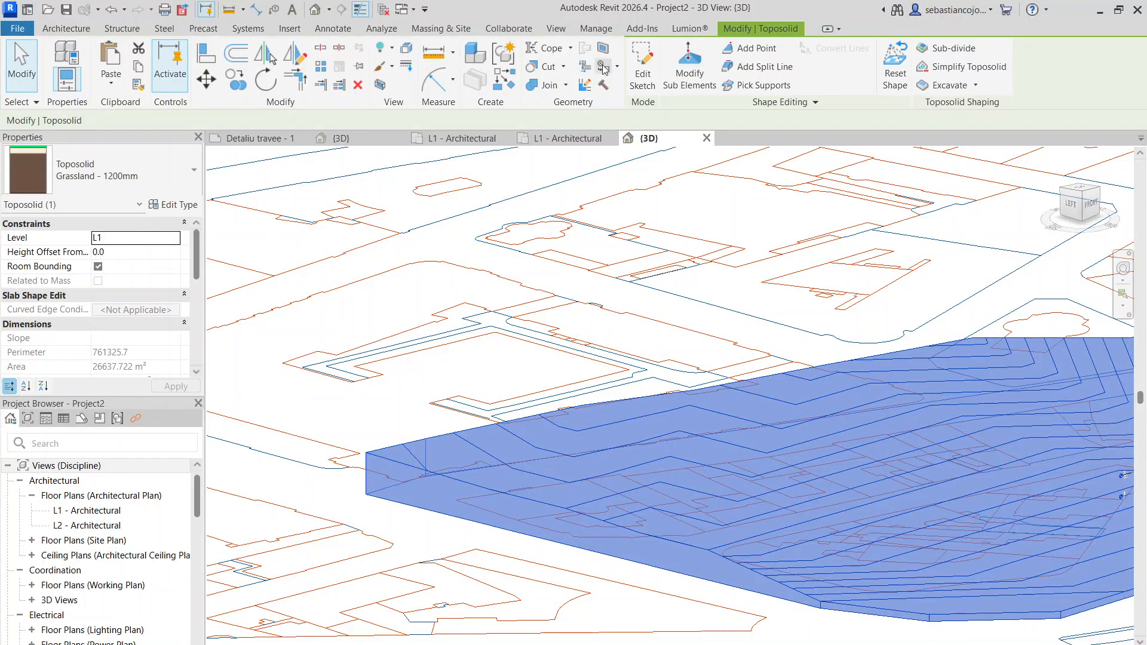
pyautogui.click(754, 48)
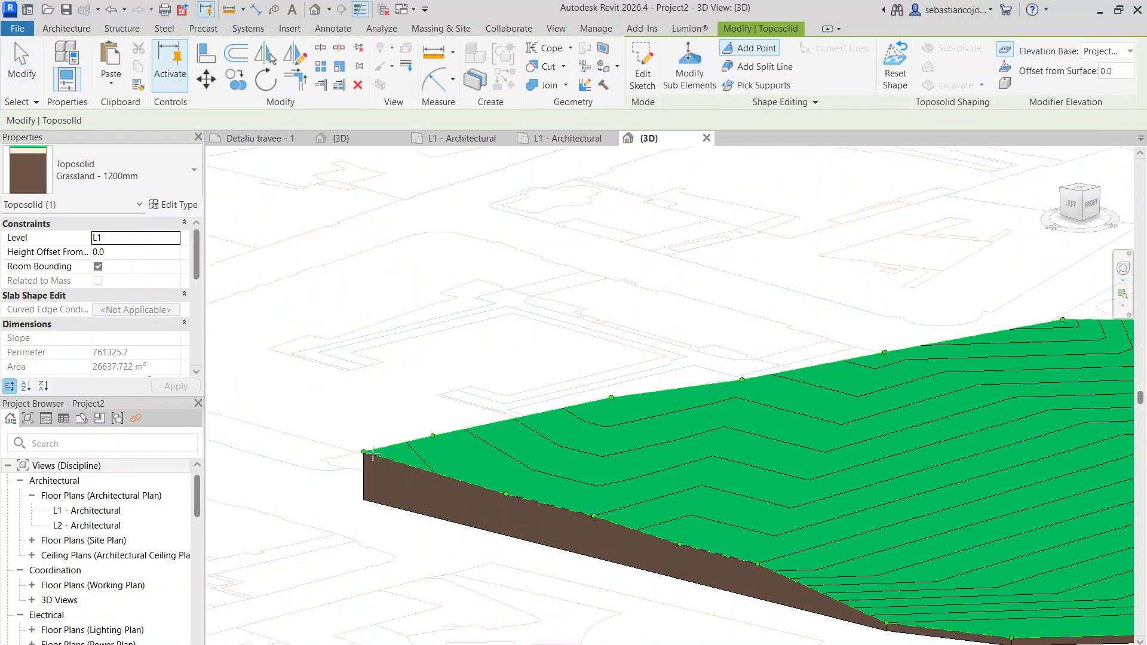
pyautogui.scroll(-2, 702, 478)
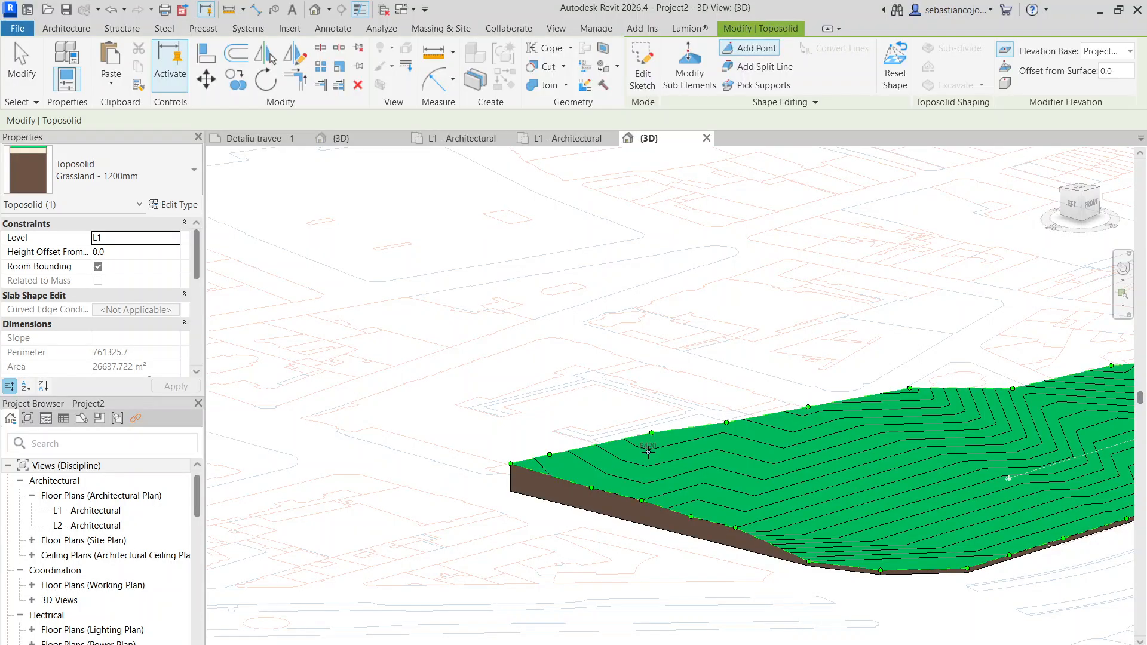
pyautogui.press('Escape')
pyautogui.press('Escape')
# - Review the coloured toposolid's contours and edges against the surrounding streets, selecting it briefly to inspect its full extent
pyautogui.scroll(-4, 755, 388)
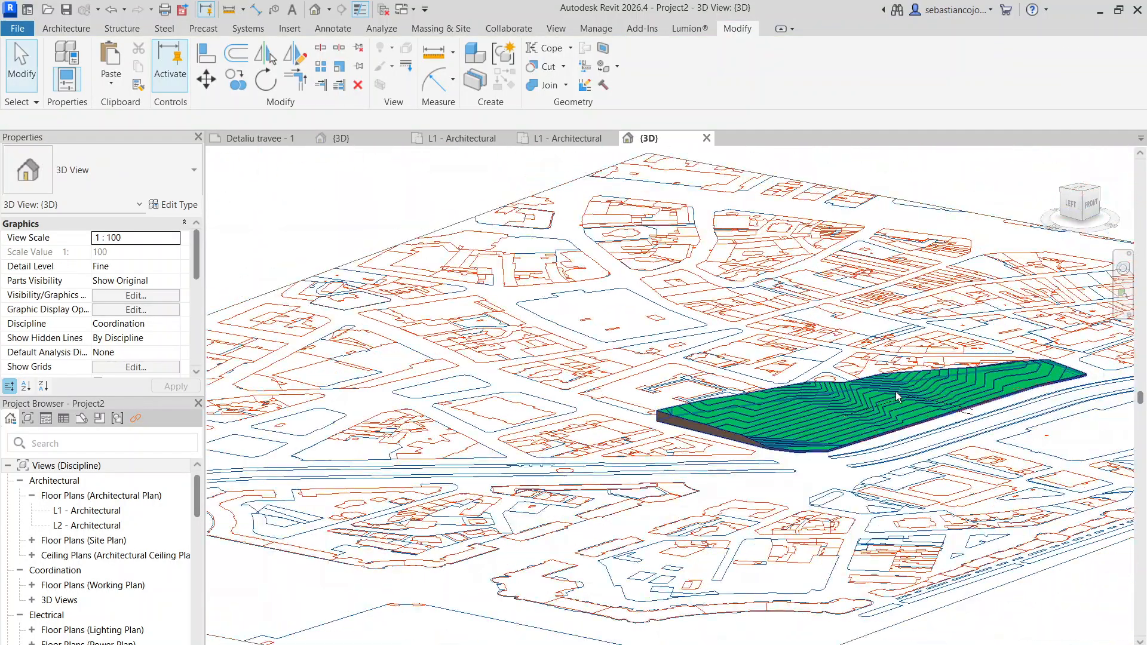
pyautogui.keyDown('shift'); pyautogui.moveTo(895, 392); pyautogui.dragTo(686, 478, button='middle'); pyautogui.keyUp('shift')
pyautogui.keyDown('shift'); pyautogui.moveTo(880, 354); pyautogui.dragTo(591, 285, button='middle'); pyautogui.keyUp('shift')
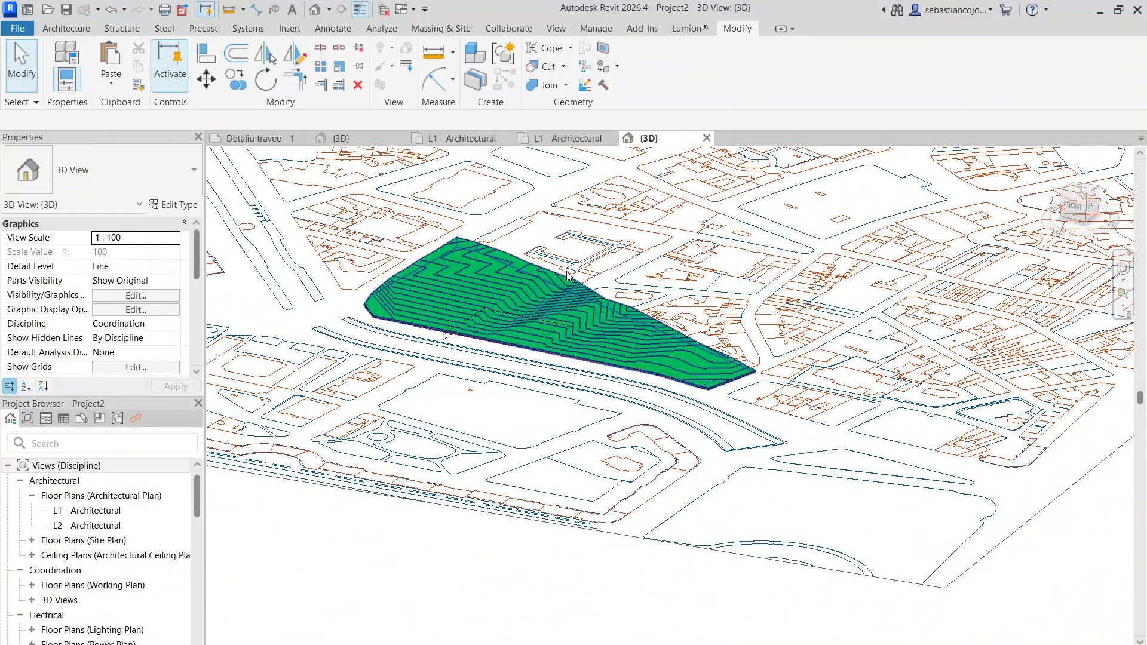
pyautogui.scroll(5, 493, 274)
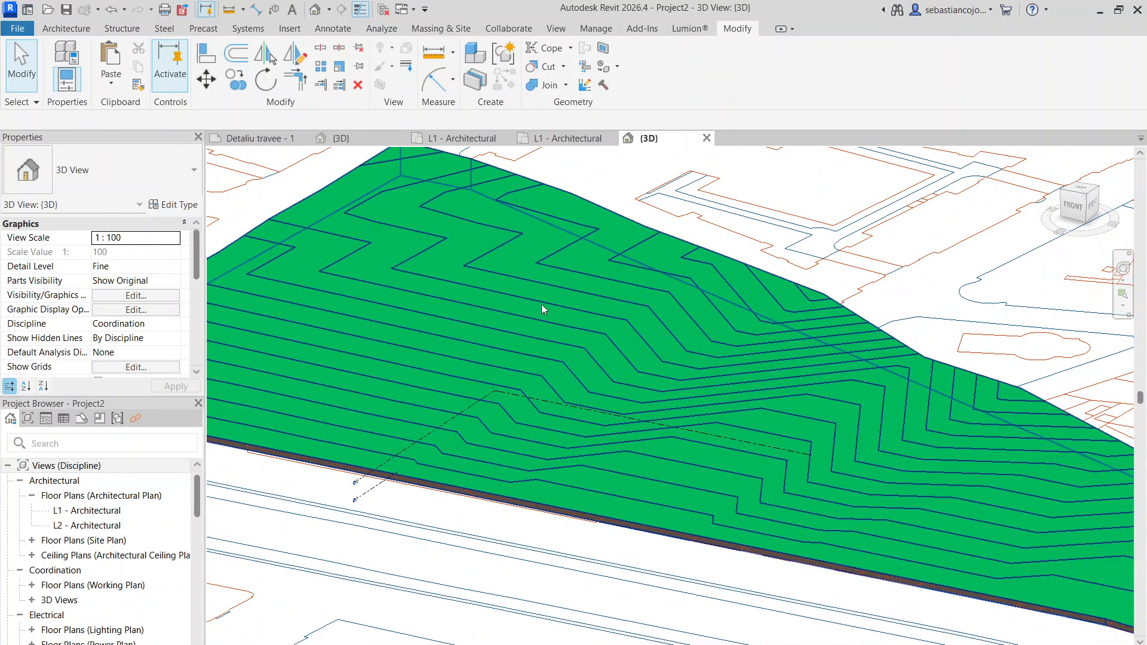
pyautogui.moveTo(541, 302); pyautogui.dragTo(555, 328, button='middle')
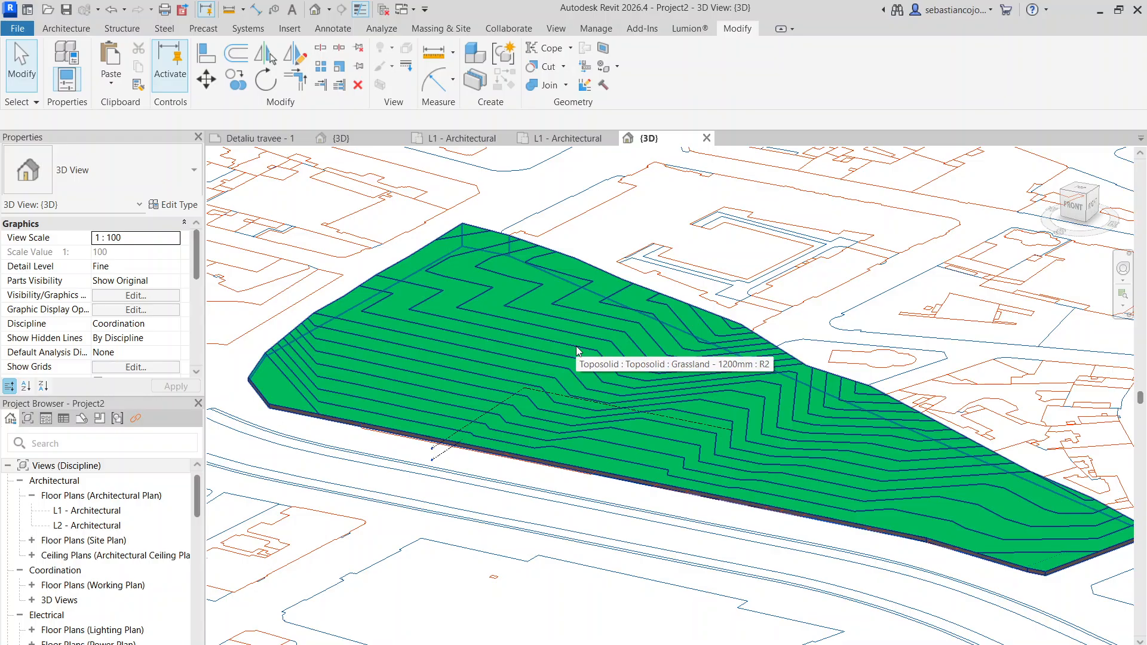
pyautogui.click(577, 349)
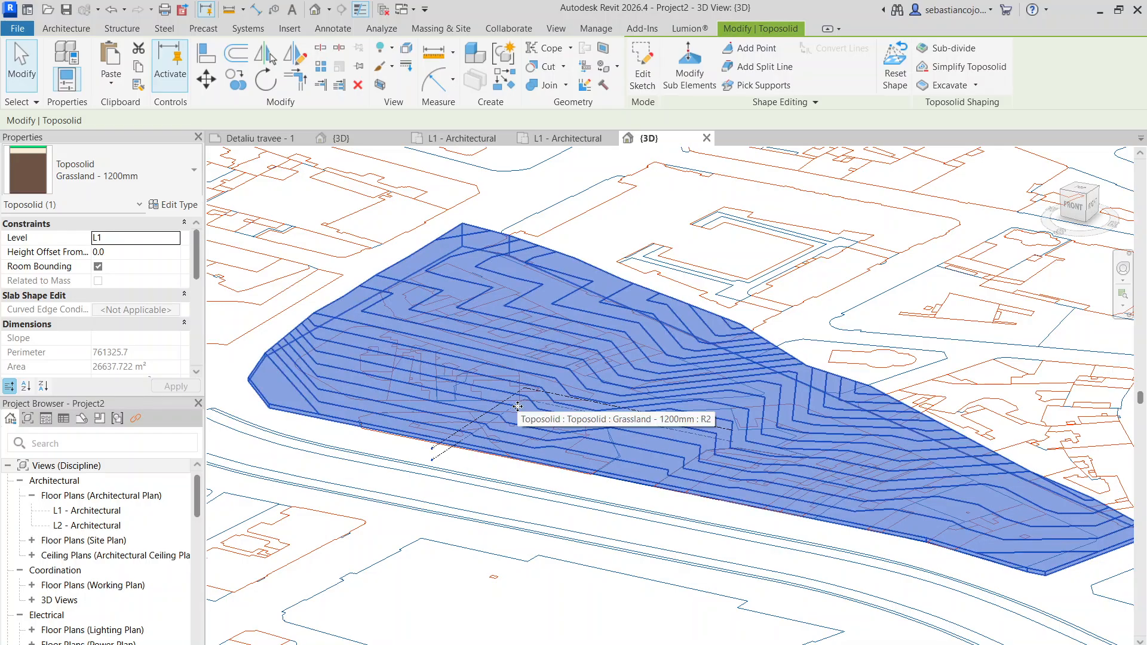
pyautogui.click(603, 545)
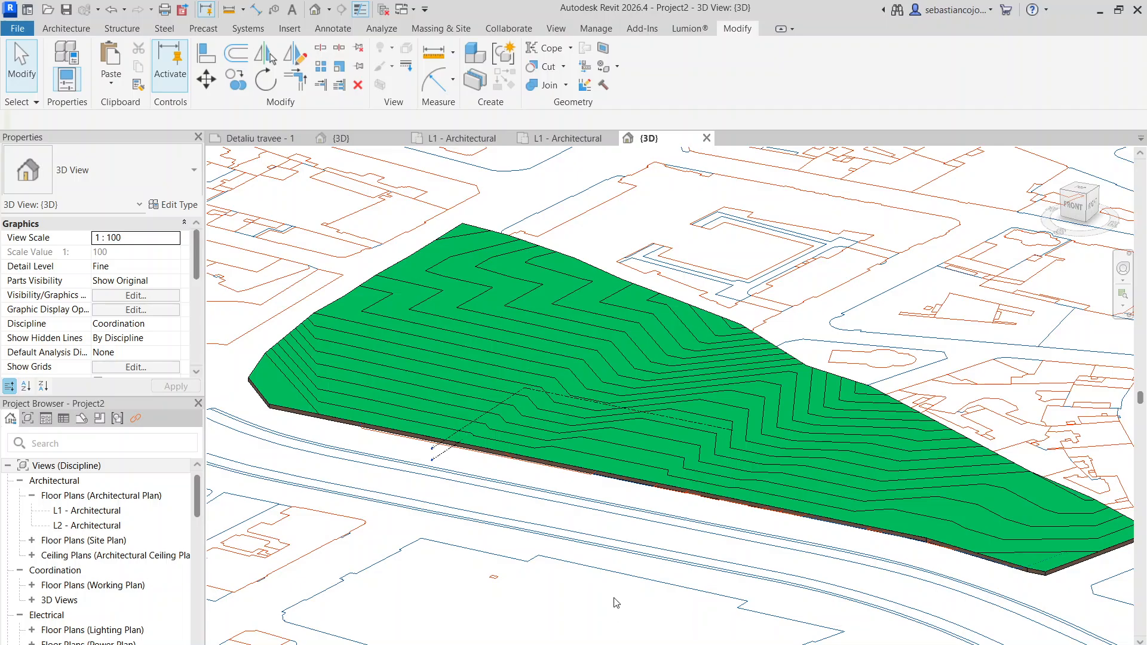
pyautogui.moveTo(675, 571)
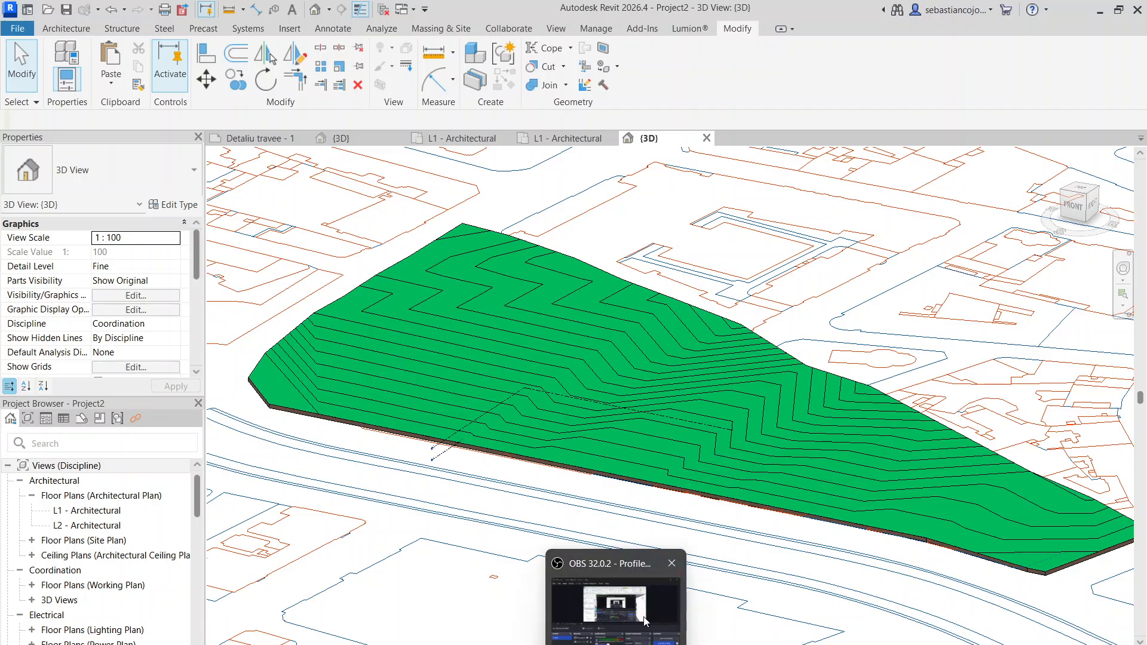